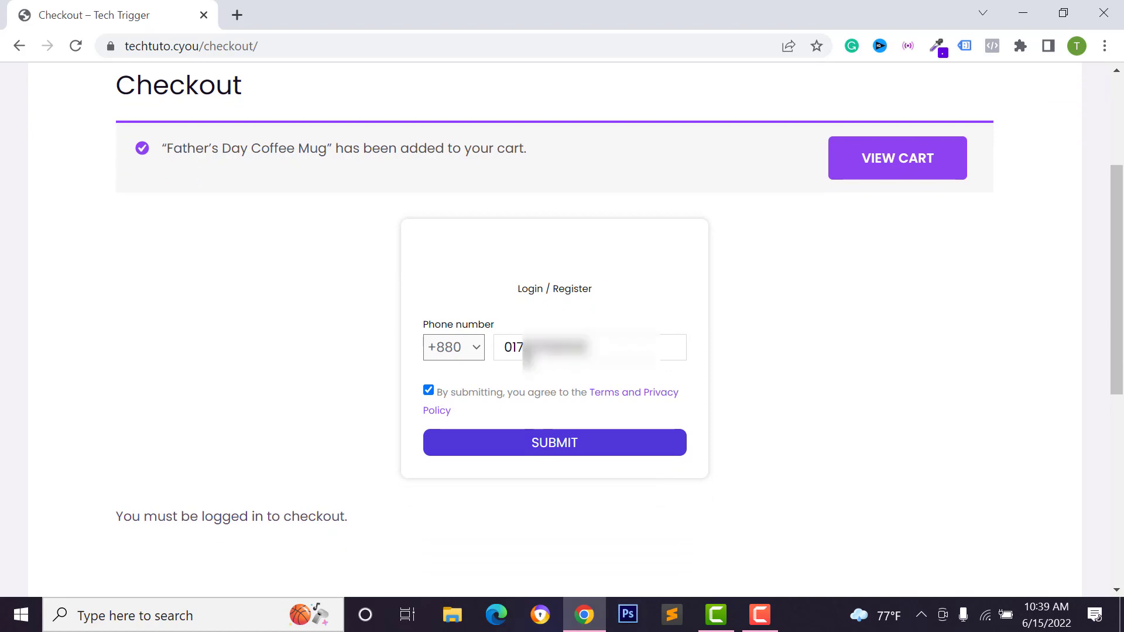
# - Submit the phone number at checkout and log in with the SMS security code
pyautogui.click(515, 441)
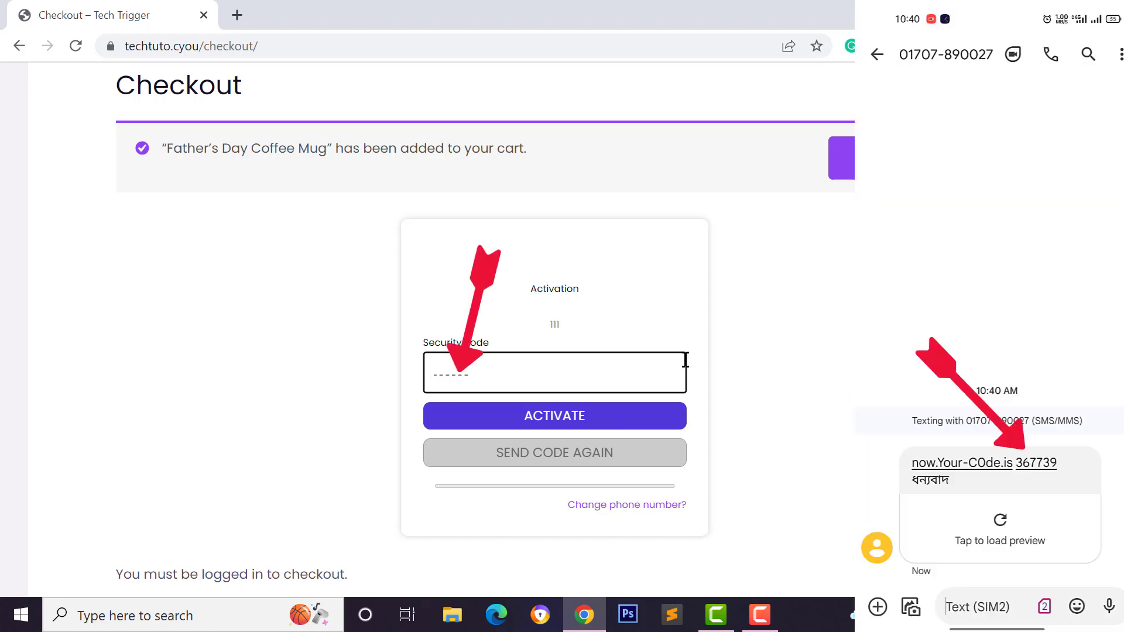
pyautogui.press('Return')
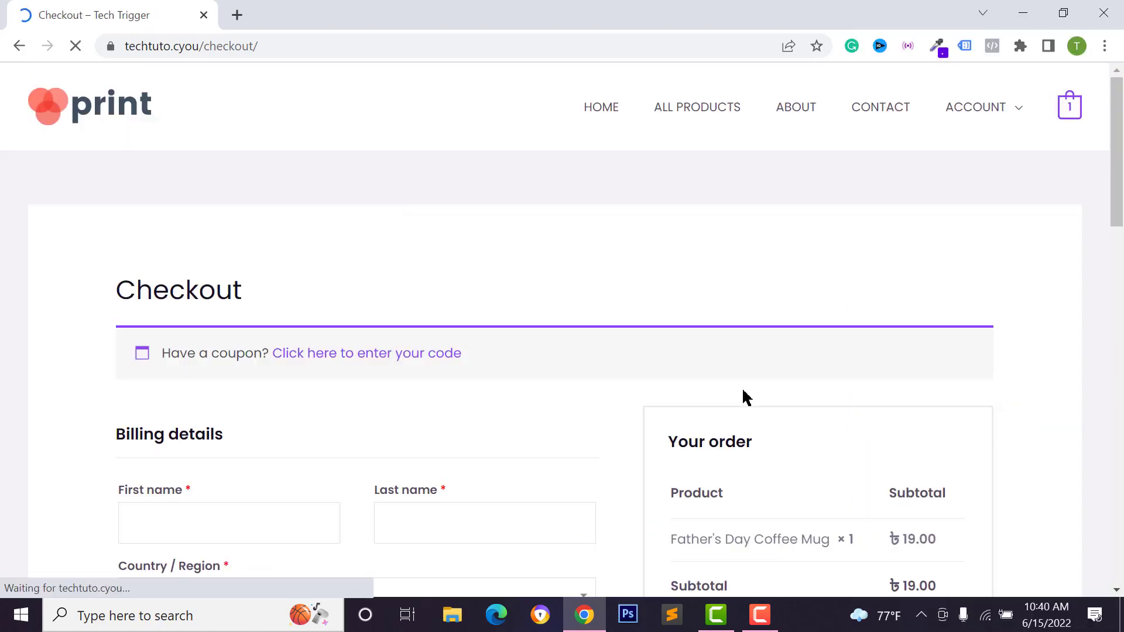
pyautogui.scroll(-6, 745, 398)
pyautogui.scroll(2, 569, 332)
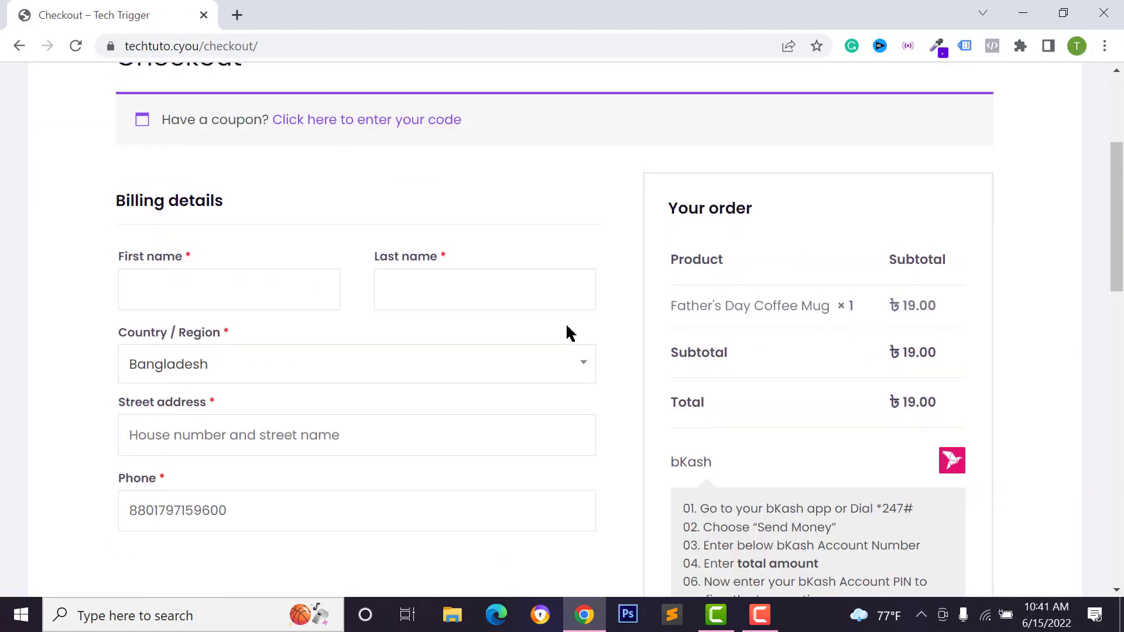
pyautogui.scroll(2, 570, 332)
pyautogui.scroll(-2, 459, 457)
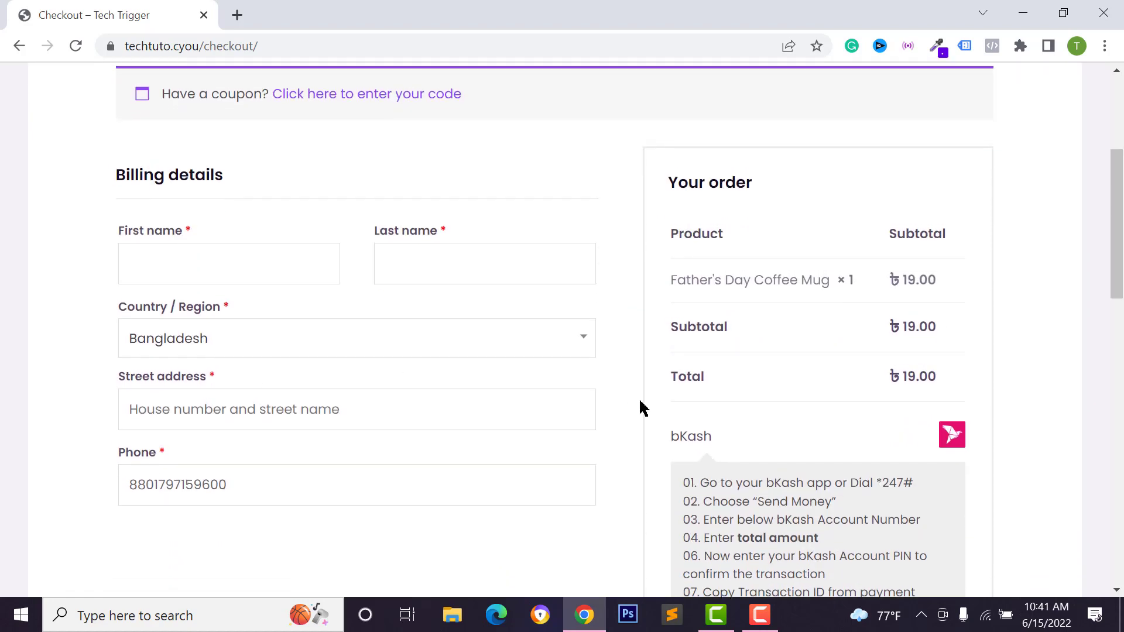
pyautogui.scroll(5, 639, 407)
# - Open the My account page from the Account menu
pyautogui.moveTo(1006, 111)
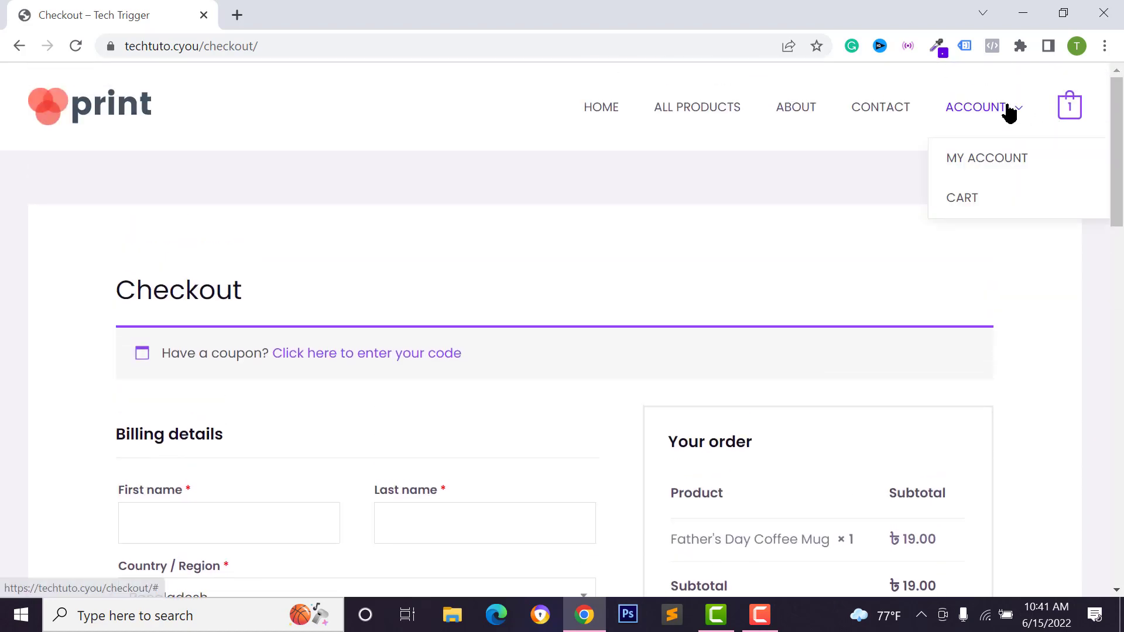
pyautogui.click(976, 163)
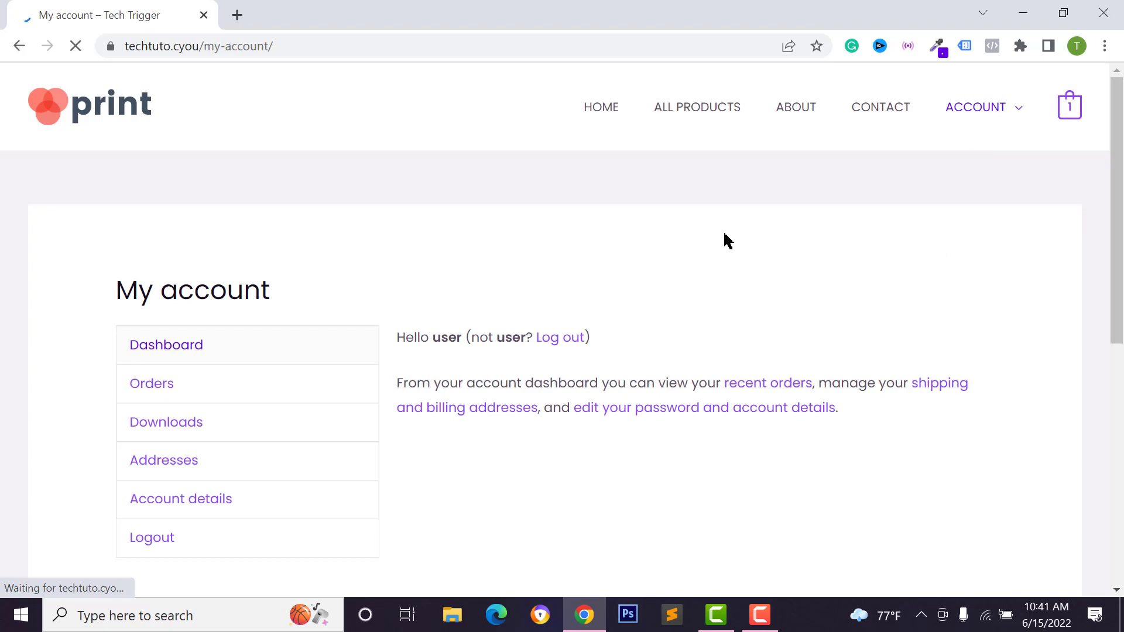
pyautogui.scroll(-2, 234, 445)
pyautogui.scroll(2, 485, 394)
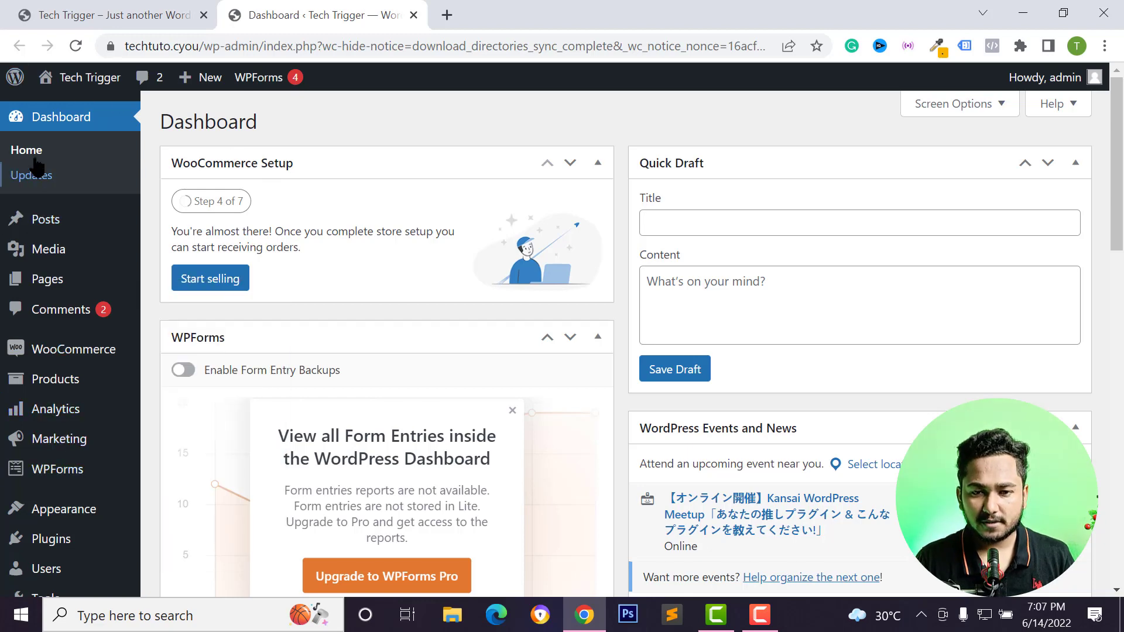
# - Go to Plugins > Add New in the WordPress admin
pyautogui.scroll(-3, 41, 398)
pyautogui.moveTo(42, 462)
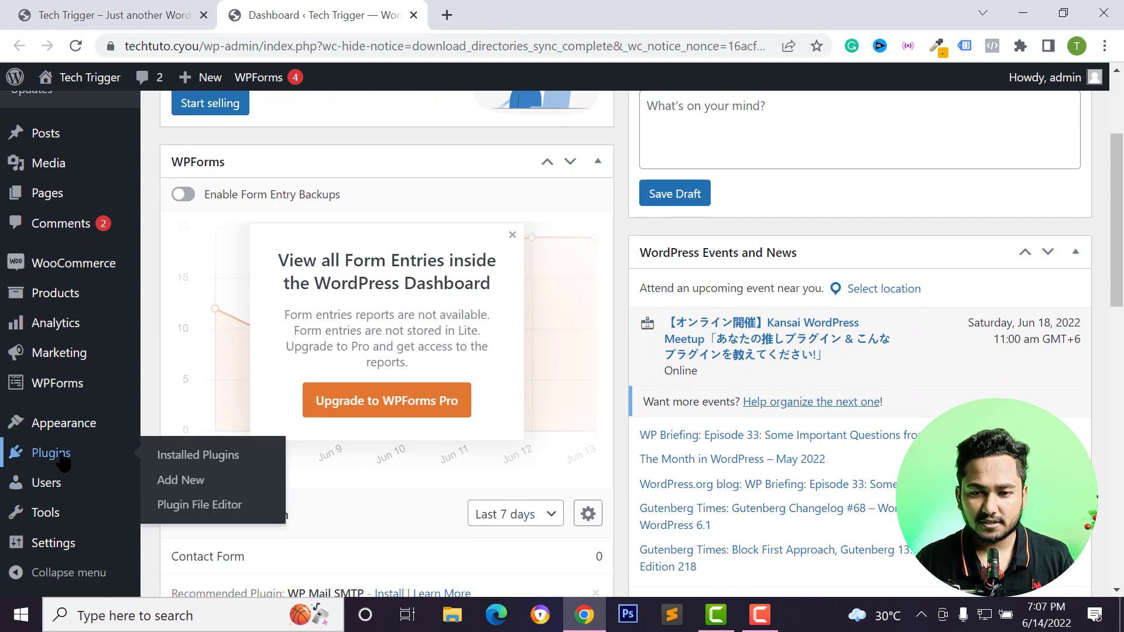
pyautogui.click(176, 481)
# - Search plugins for 'woocommerce otp' and scroll down to the Login with phone number plugin
pyautogui.click(912, 181)
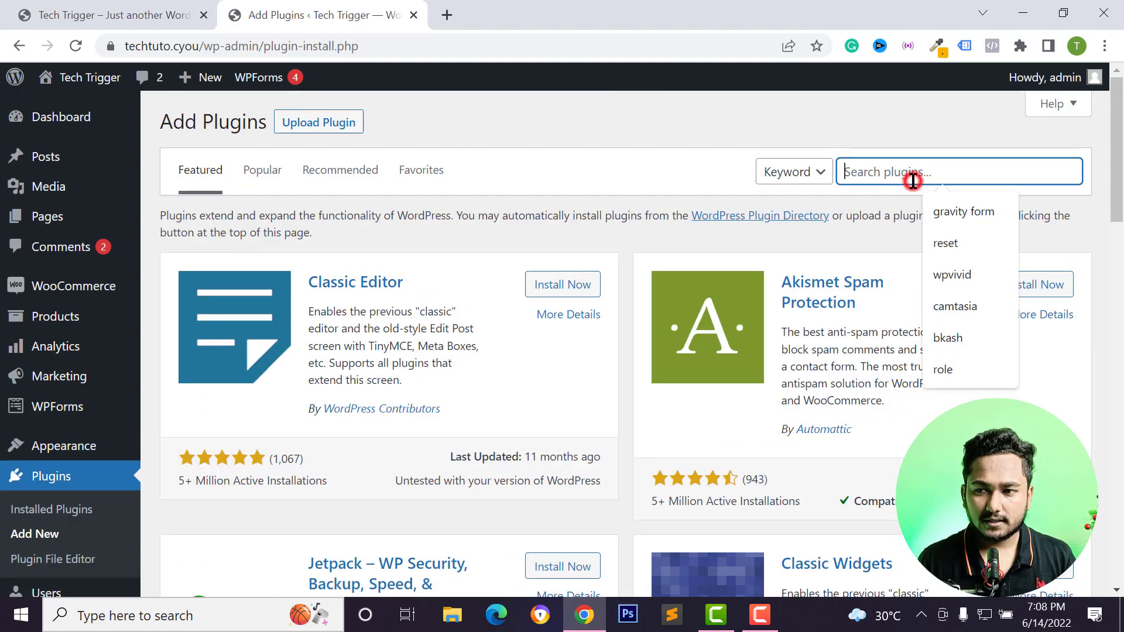
pyautogui.write('w')
pyautogui.press('BackSpace')
pyautogui.press('BackSpace')
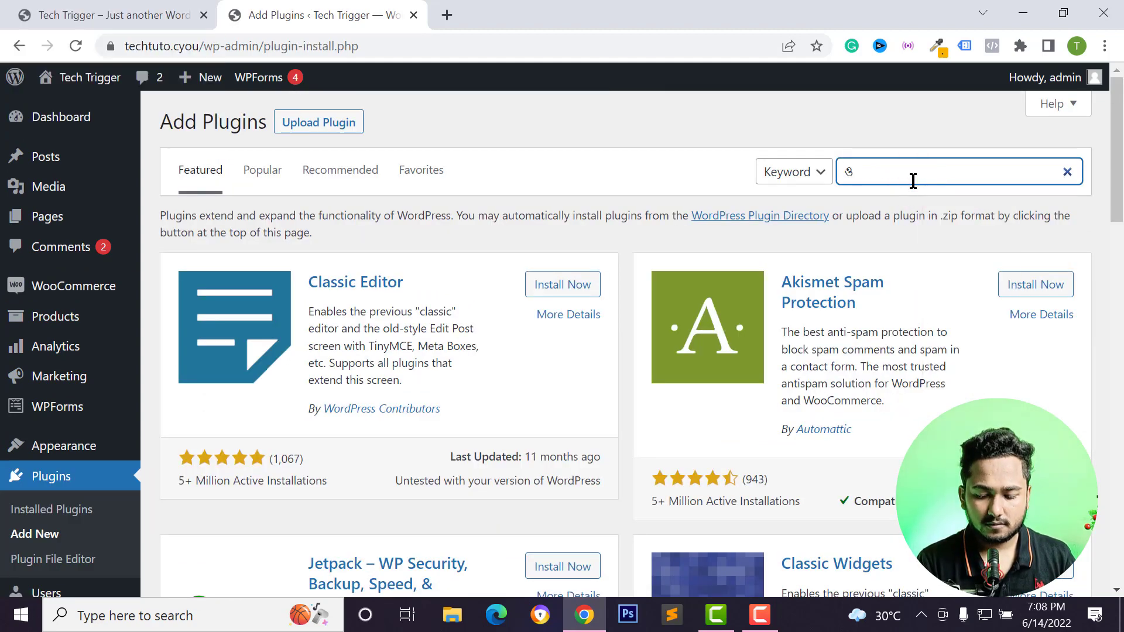
pyautogui.write('wooc')
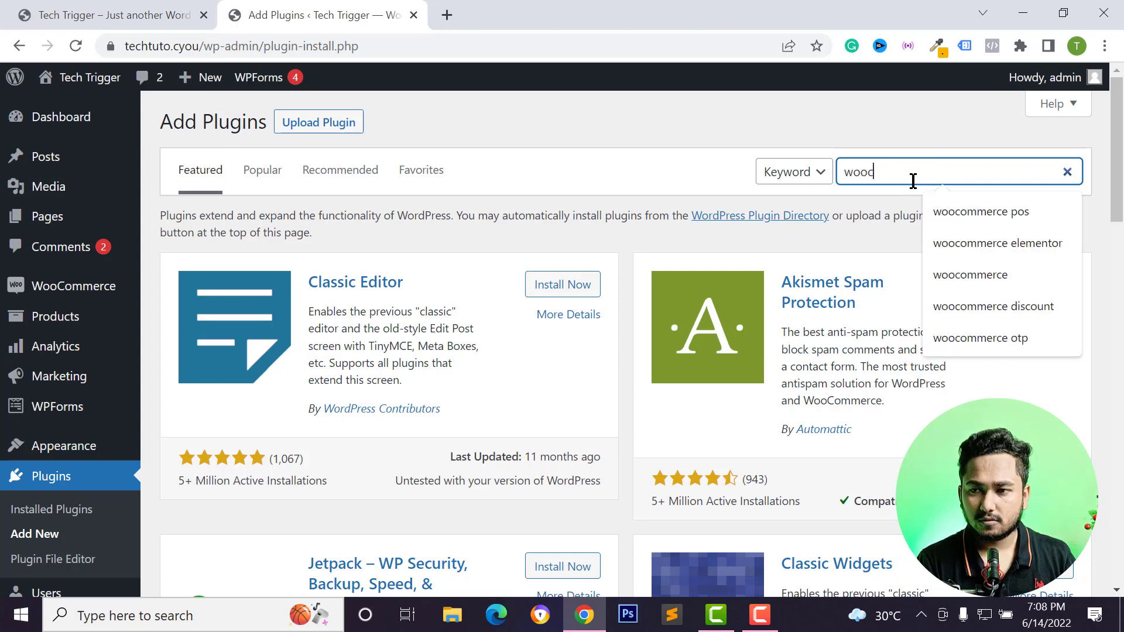
pyautogui.write('ommerce otp')
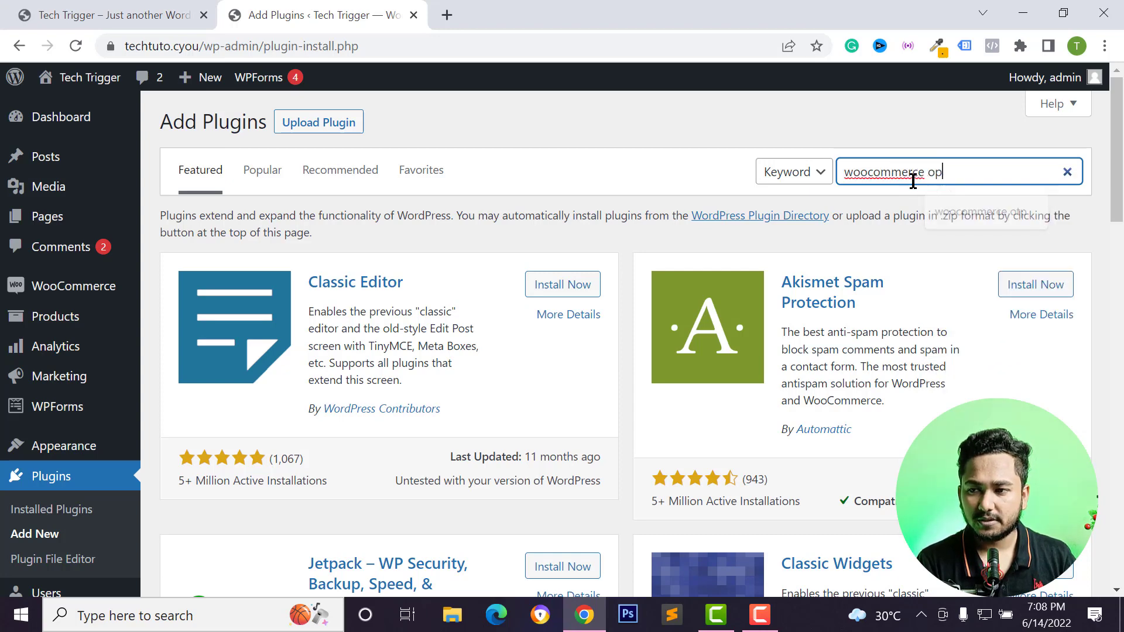
pyautogui.press('Return')
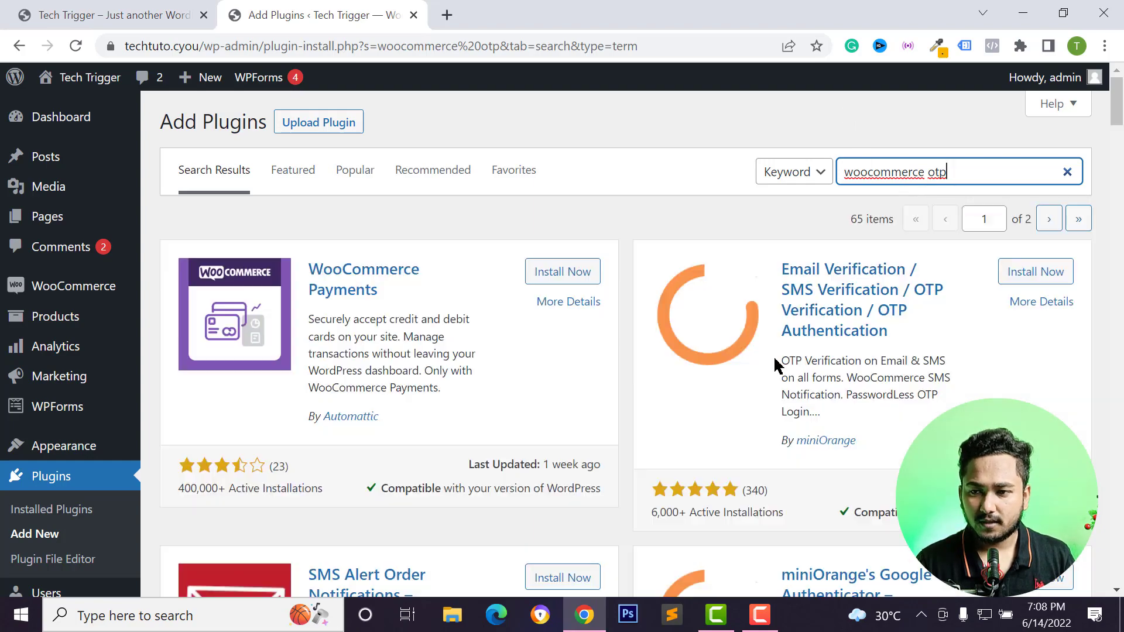
pyautogui.scroll(-4, 702, 304)
pyautogui.scroll(-4, 702, 345)
pyautogui.scroll(-5, 614, 319)
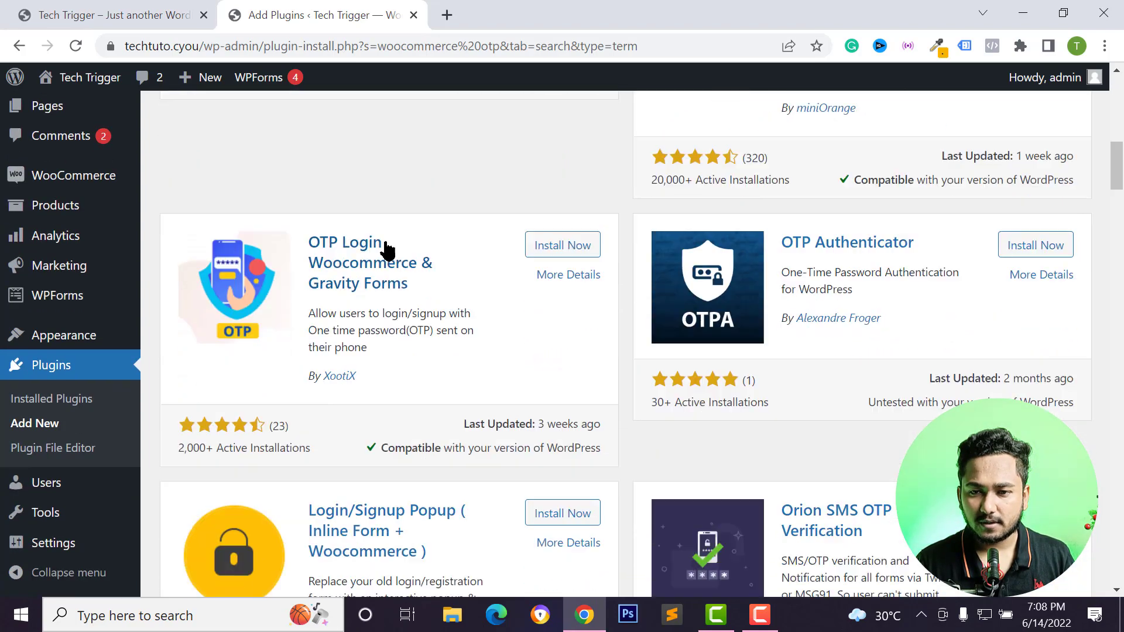
pyautogui.scroll(-3, 614, 333)
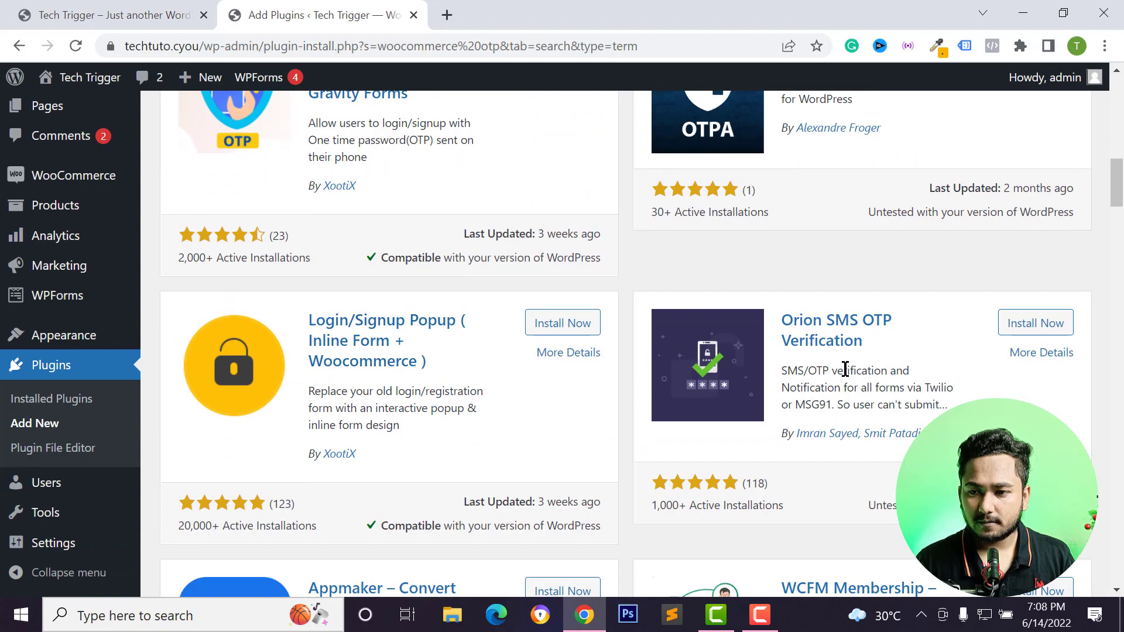
pyautogui.scroll(-15, 844, 369)
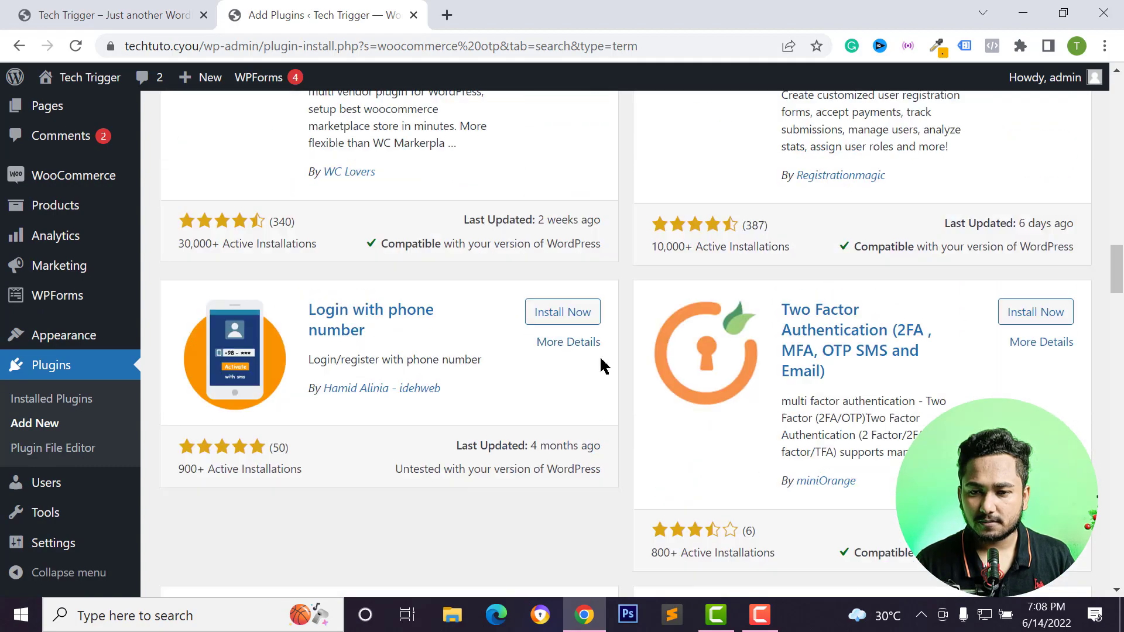
pyautogui.scroll(-2, 459, 394)
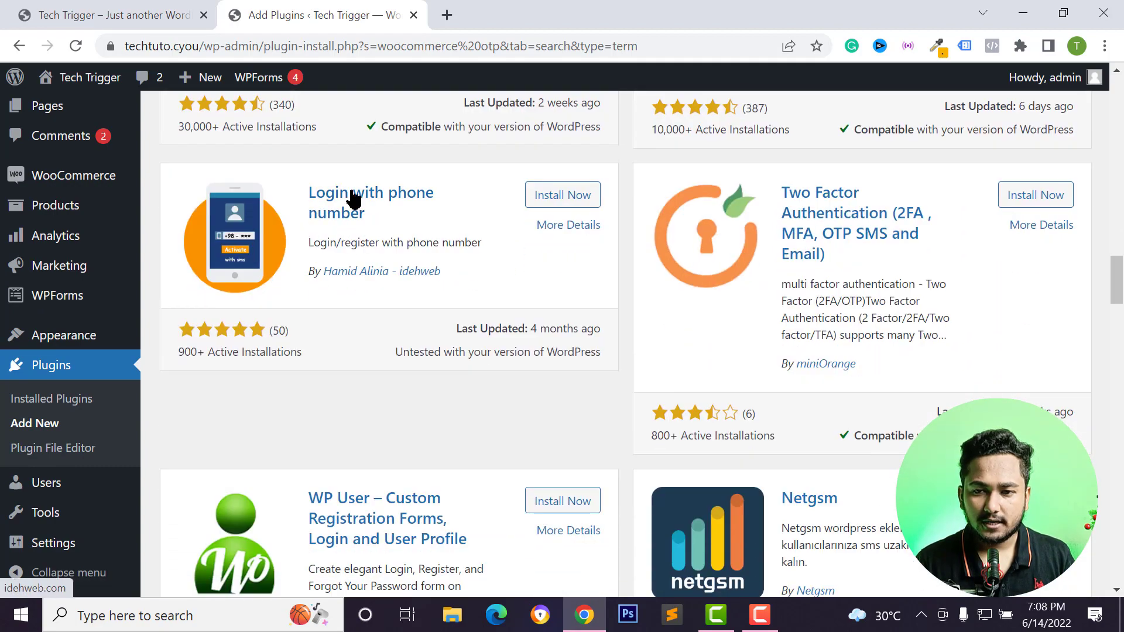
# - Install and activate the 'Login with phone number' plugin from its search result card
pyautogui.click(550, 195)
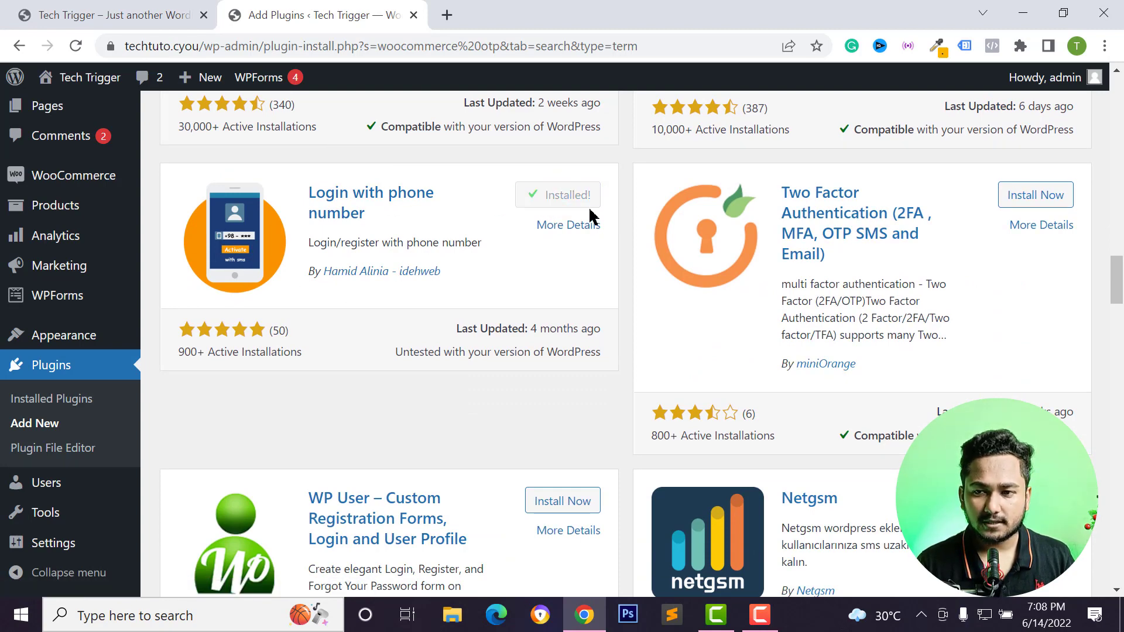
pyautogui.click(560, 199)
pyautogui.scroll(15, 585, 264)
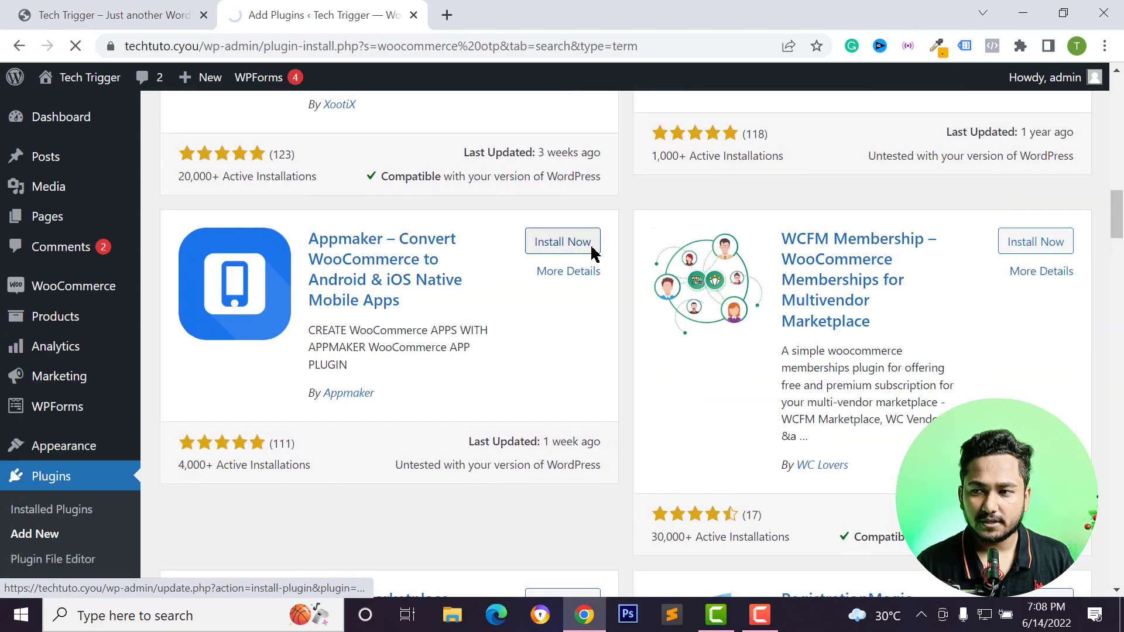
pyautogui.scroll(10, 527, 222)
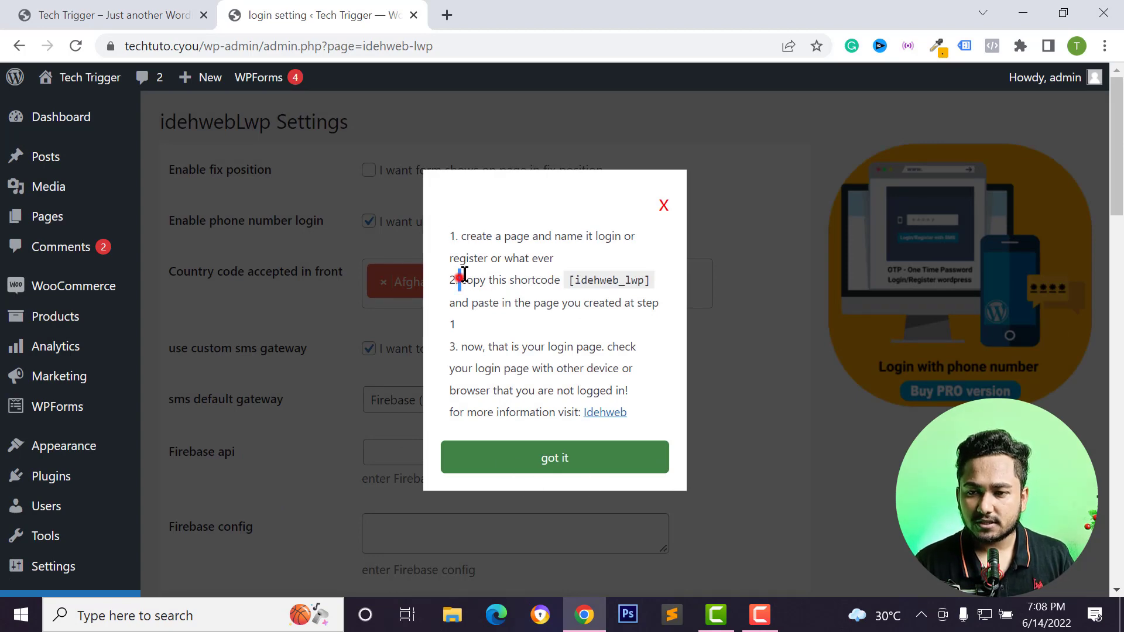
# - Select the step-2 idehweb_lwp shortcode text, then close the setup popup with 'got it'
pyautogui.moveTo(464, 275); pyautogui.dragTo(663, 296)
pyautogui.click(606, 281)
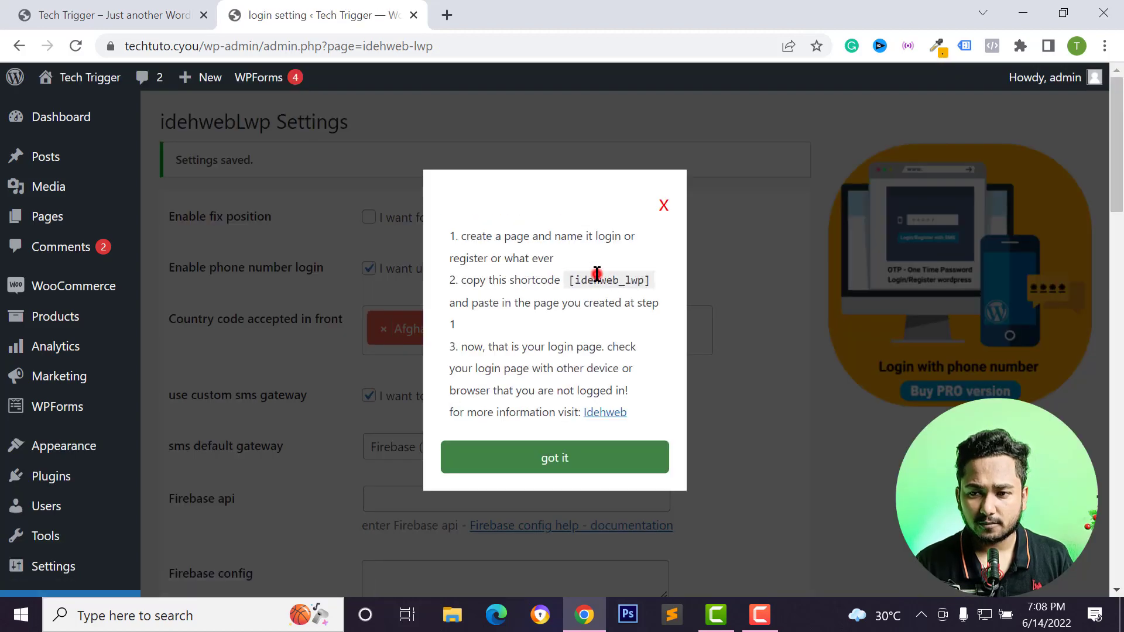
pyautogui.tripleClick(596, 274)
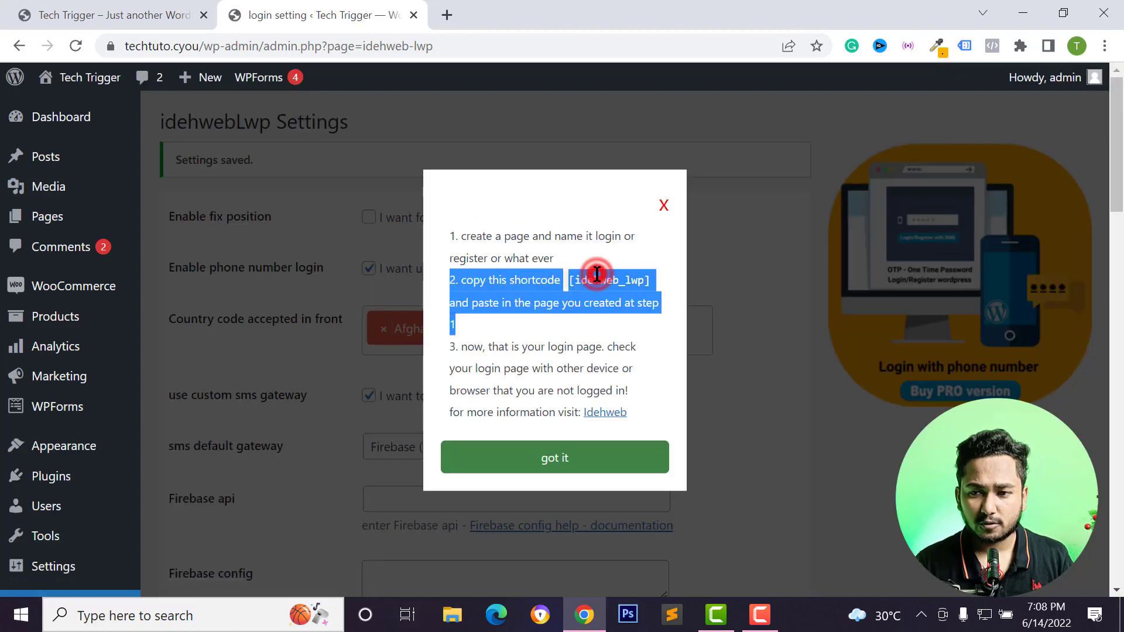
pyautogui.click(595, 274)
pyautogui.click(582, 475)
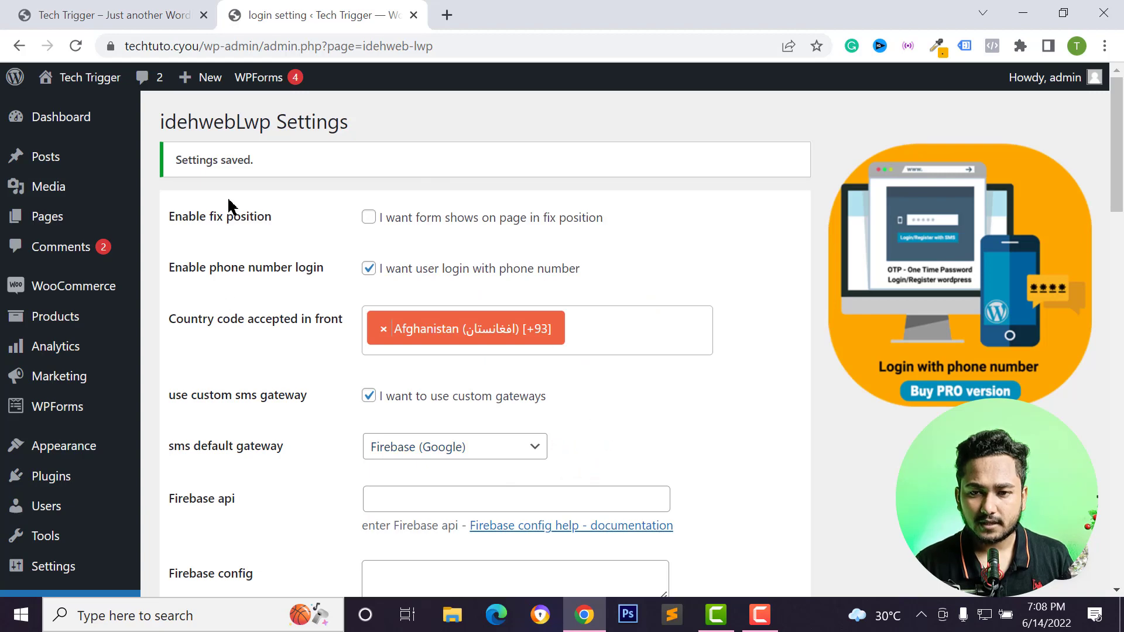
pyautogui.scroll(-5, 336, 414)
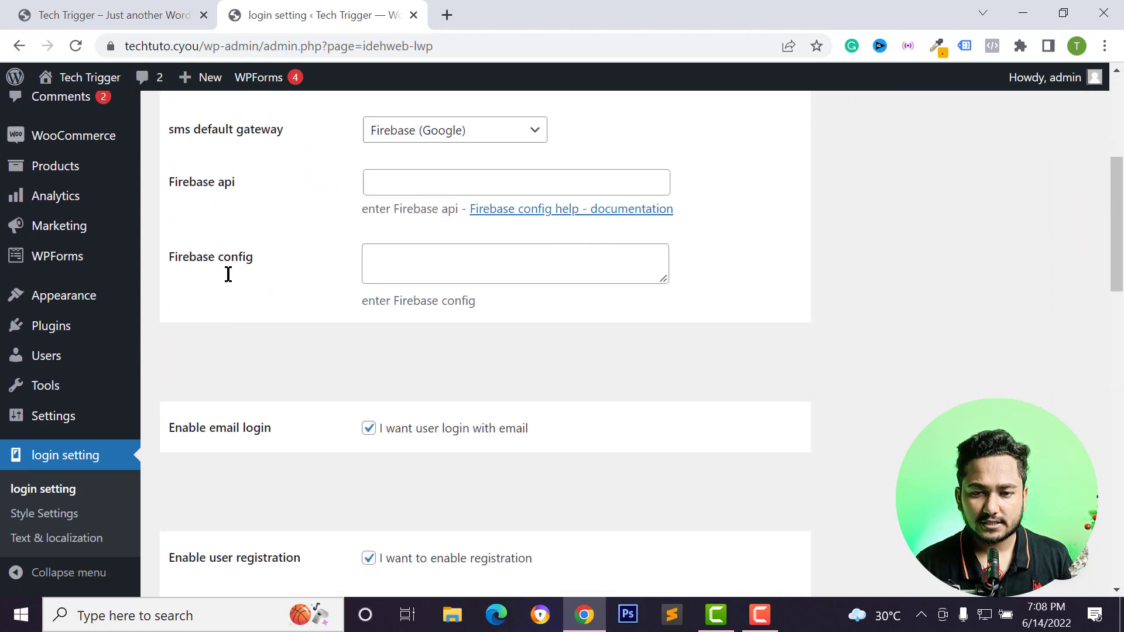
pyautogui.scroll(5, 649, 314)
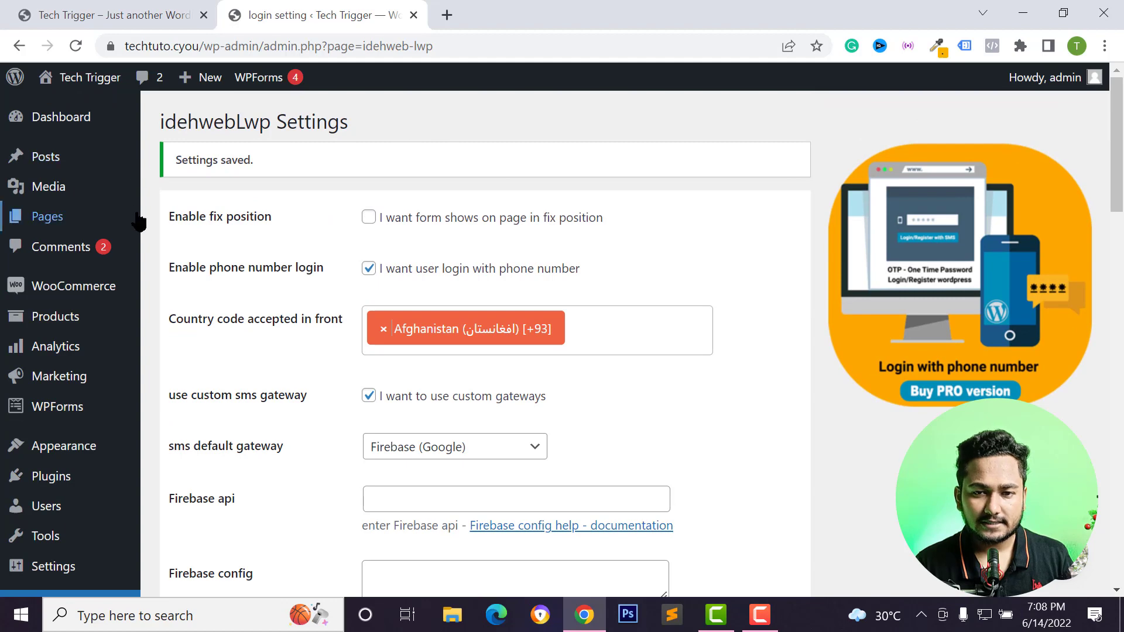
pyautogui.scroll(-4, 88, 393)
pyautogui.scroll(-3, 88, 394)
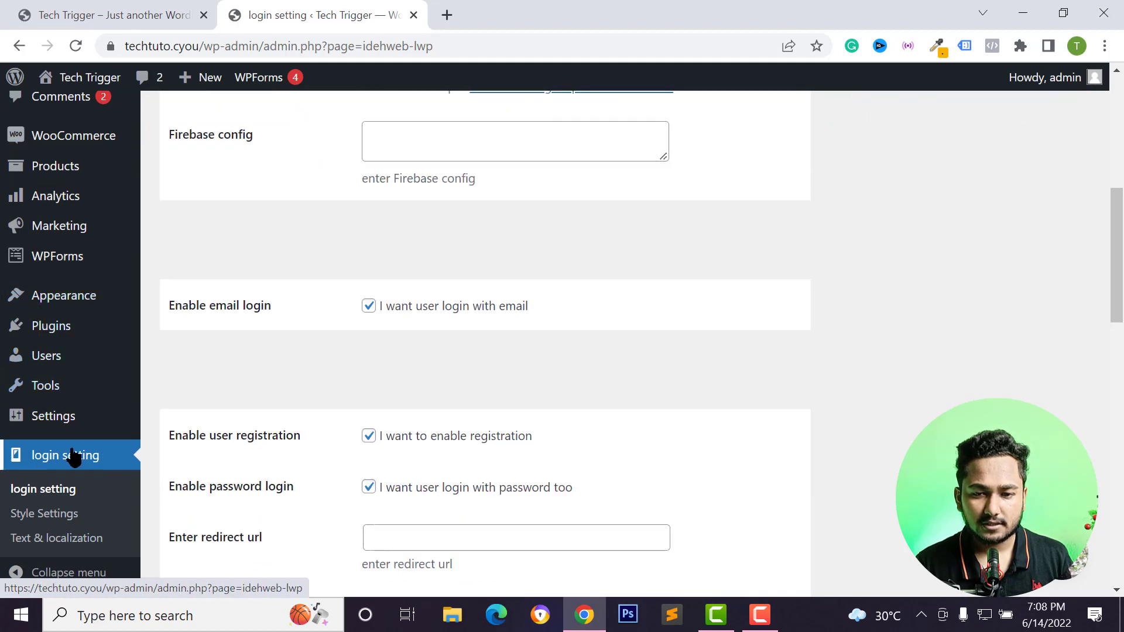
pyautogui.scroll(7, 405, 480)
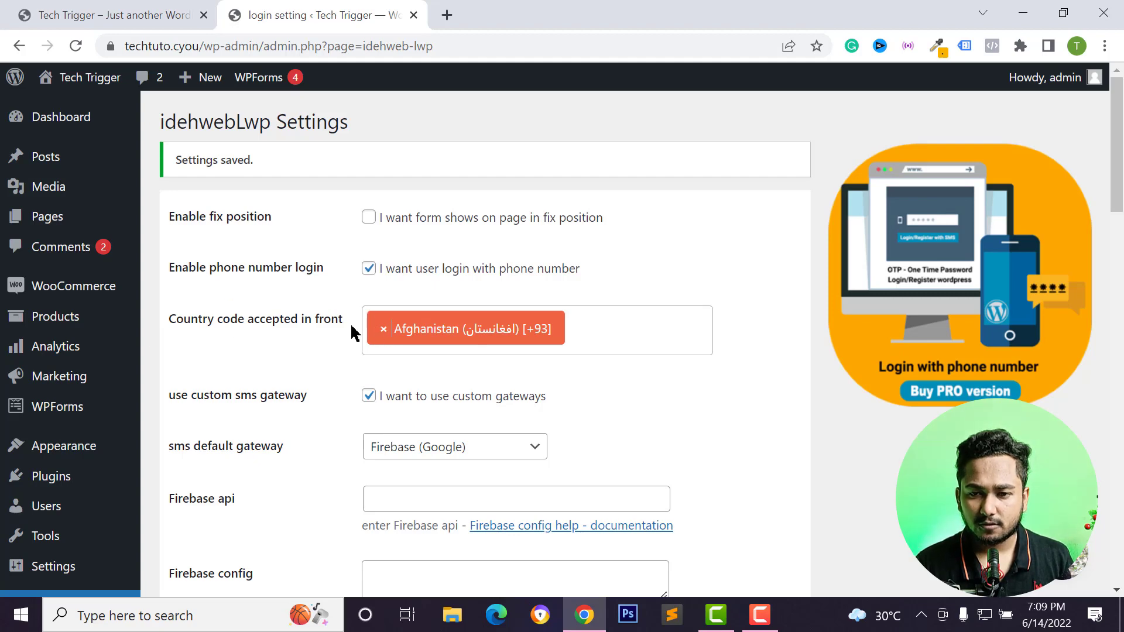
# - Replace Afghanistan with Bangladesh (+880) as the accepted country code
pyautogui.click(377, 332)
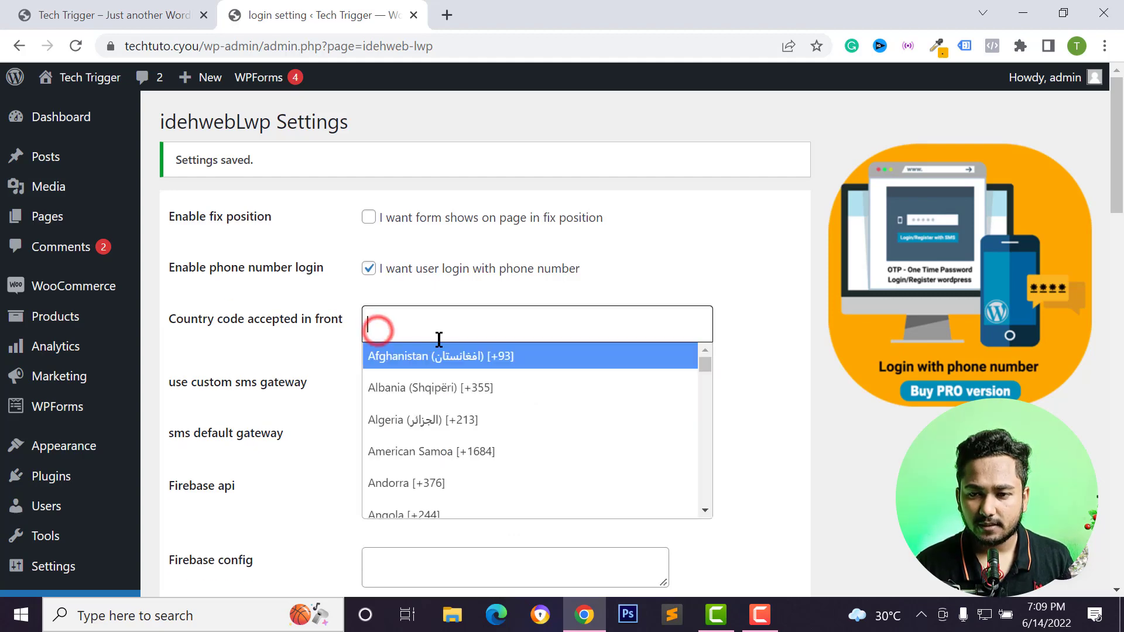
pyautogui.write('ban')
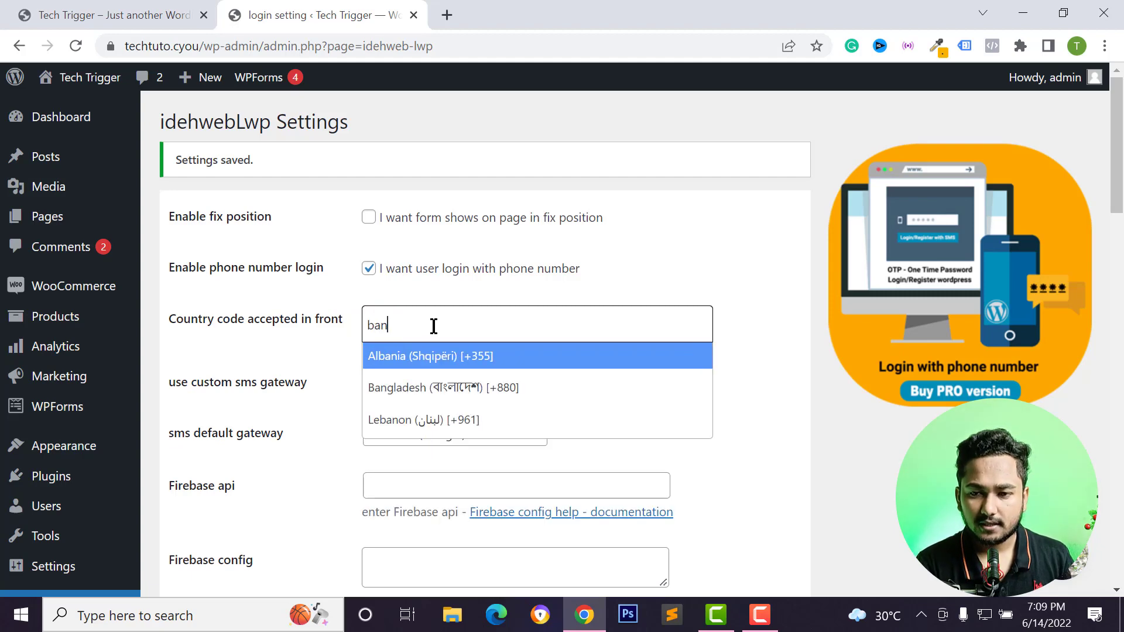
pyautogui.click(494, 387)
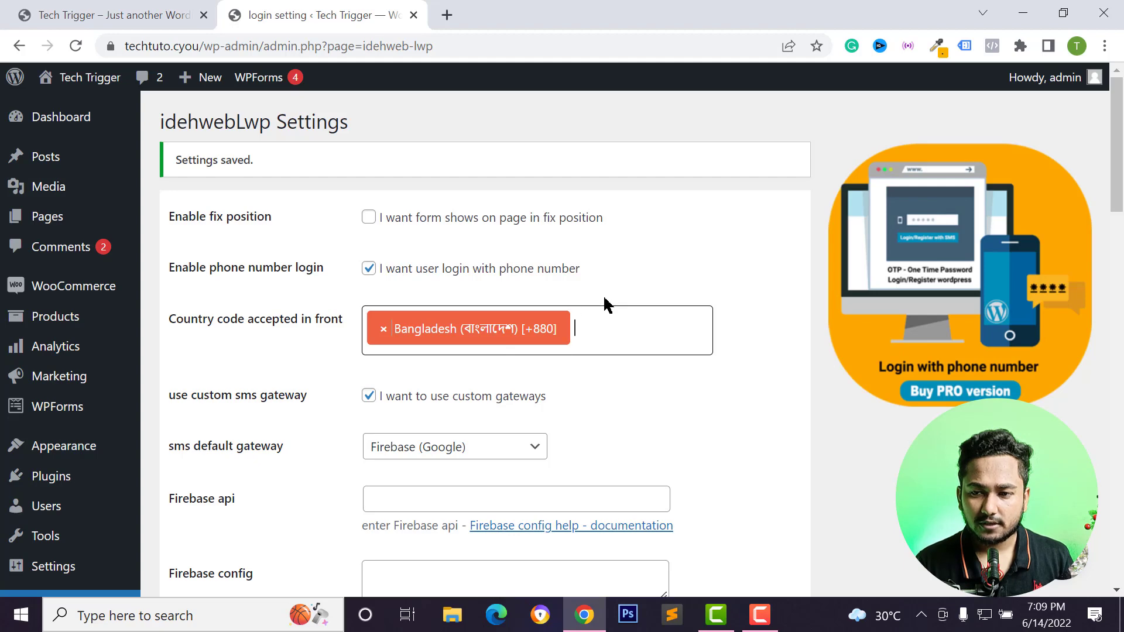
pyautogui.click(610, 336)
pyautogui.scroll(-12, 551, 451)
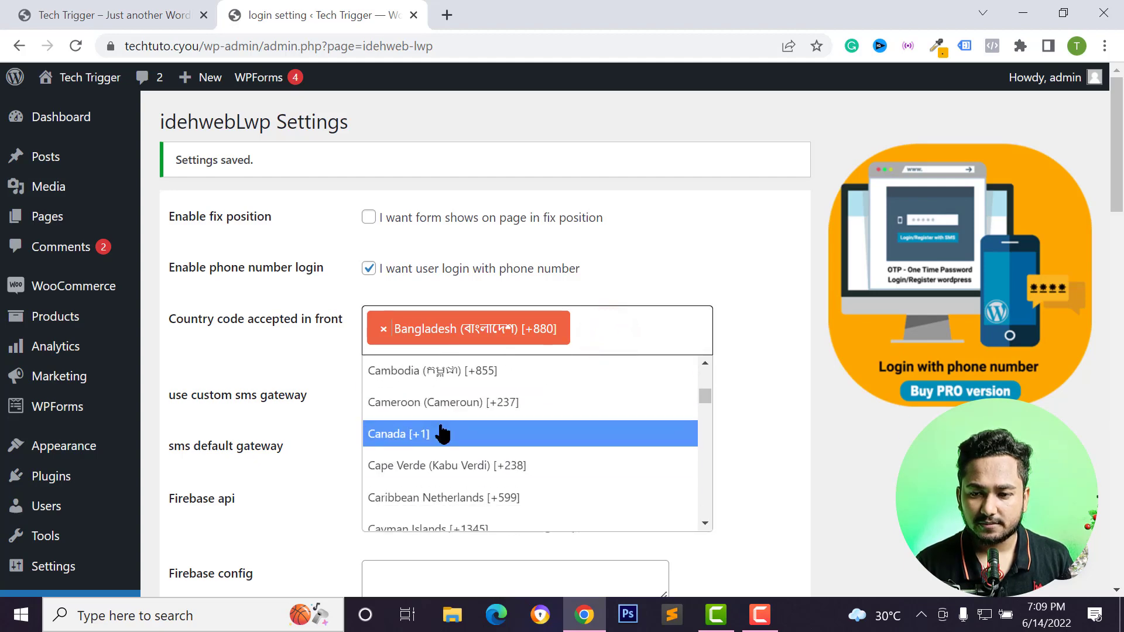
pyautogui.scroll(2, 586, 409)
pyautogui.click(695, 269)
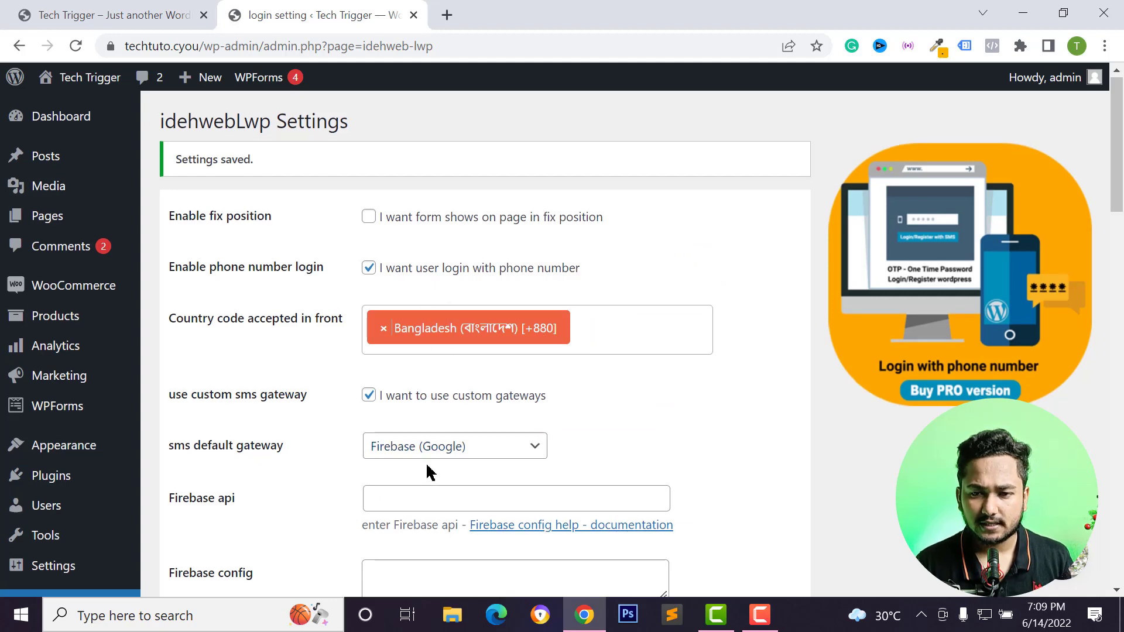
pyautogui.scroll(-2, 212, 301)
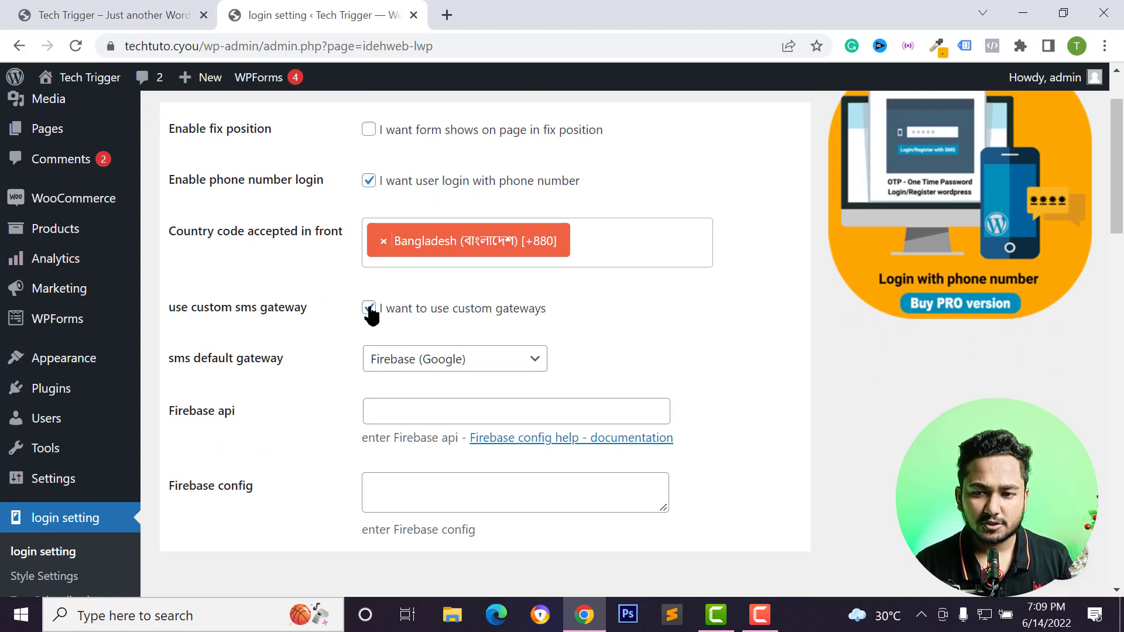
pyautogui.scroll(-2, 235, 235)
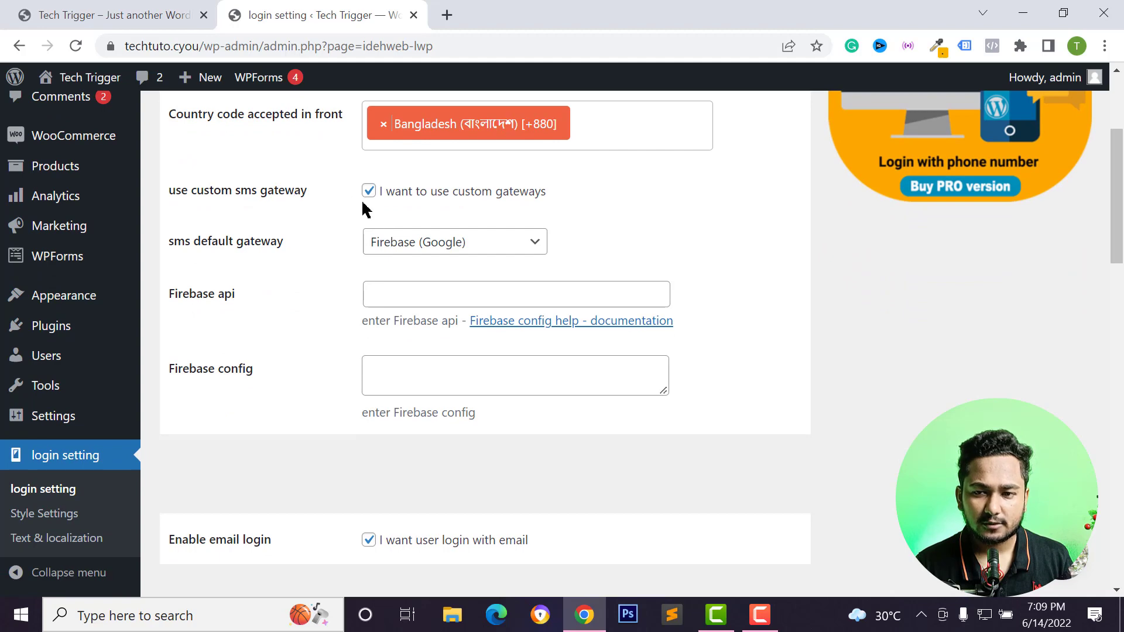
pyautogui.click(430, 237)
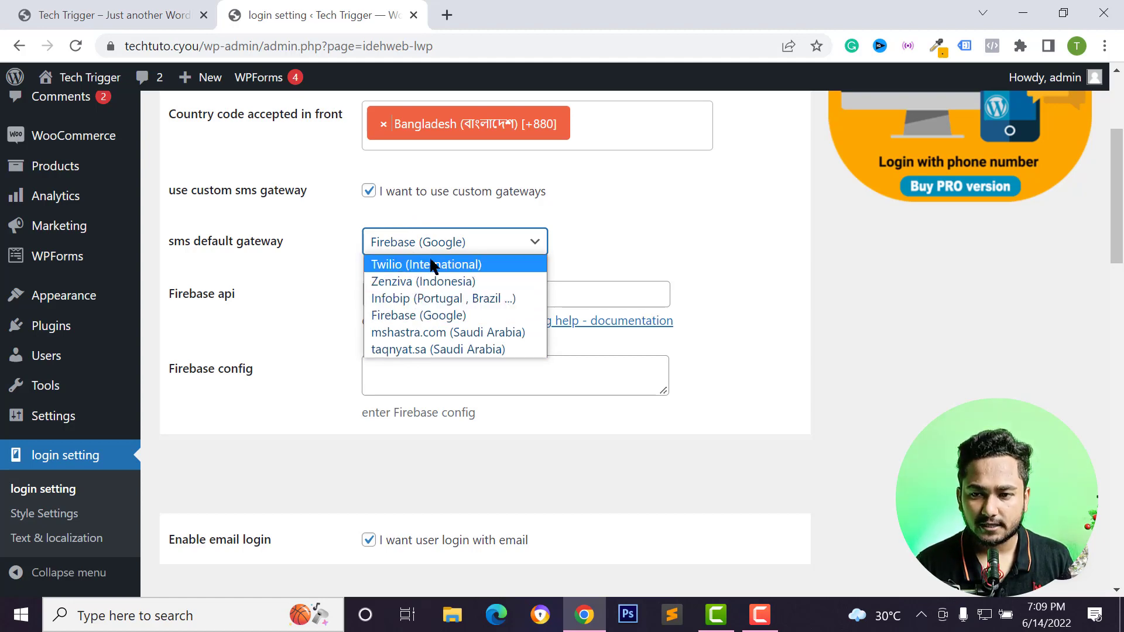
pyautogui.click(402, 320)
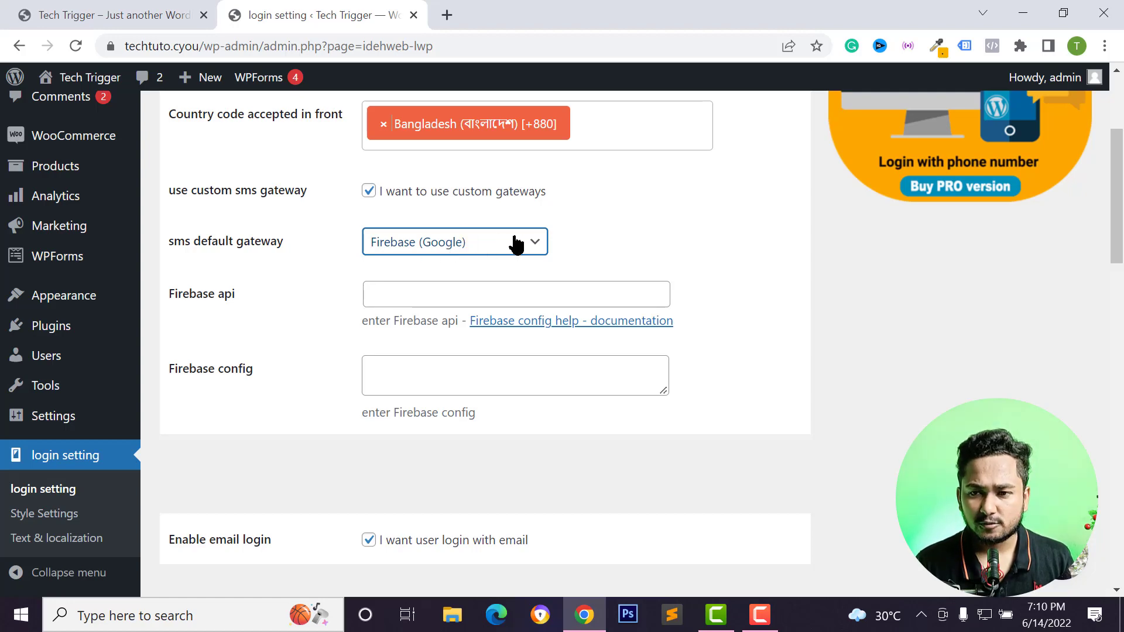
pyautogui.click(471, 241)
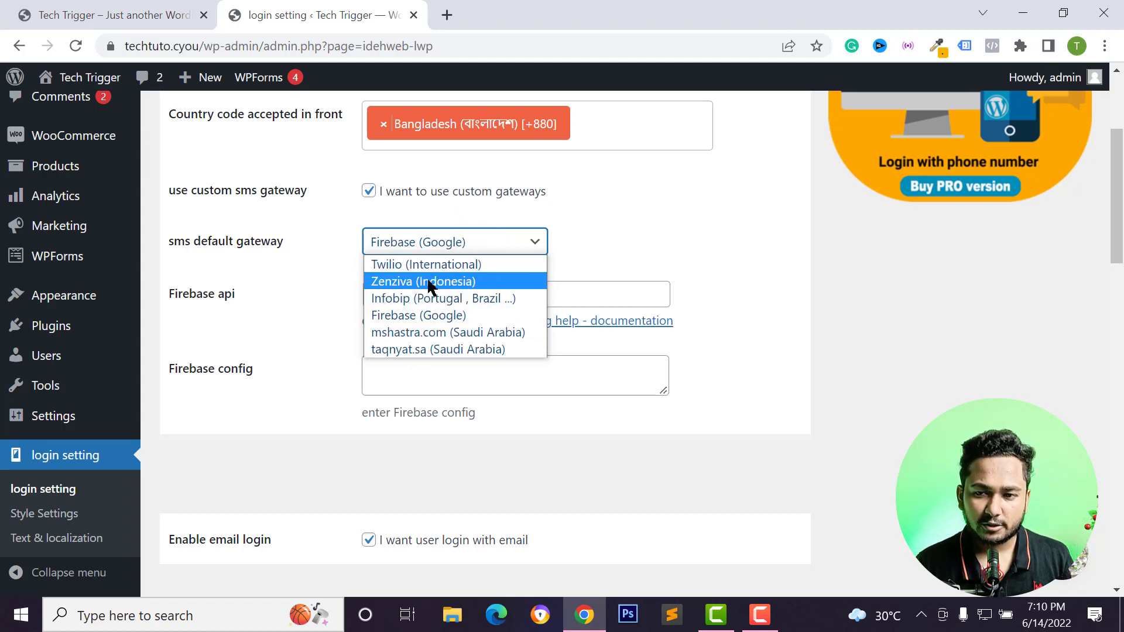
pyautogui.click(586, 234)
pyautogui.scroll(1, 566, 287)
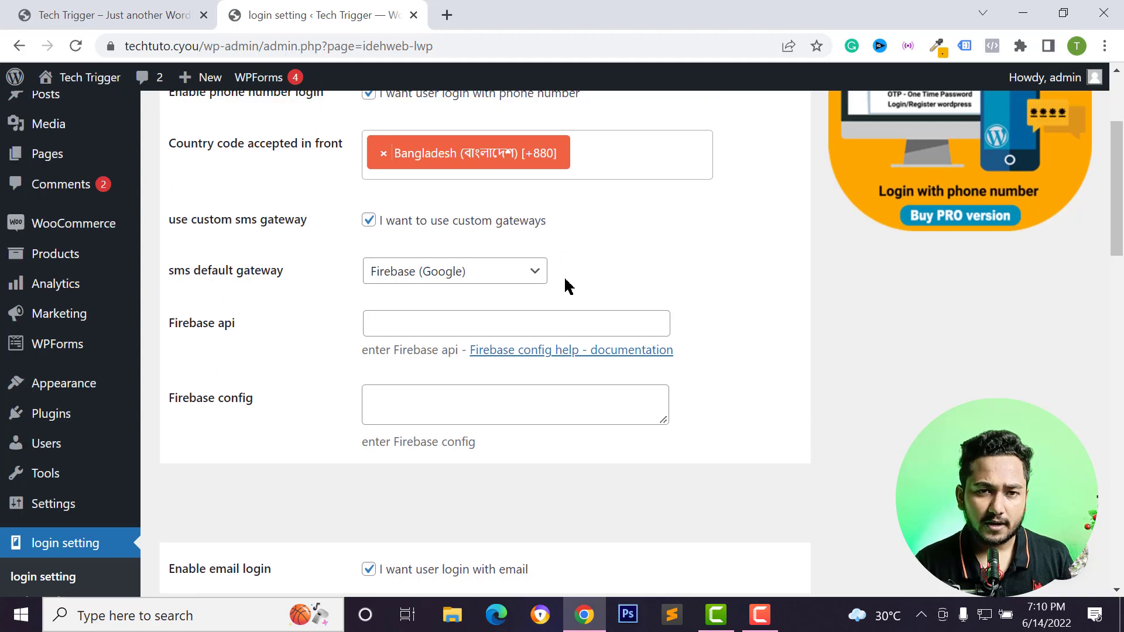
pyautogui.scroll(-1, 410, 316)
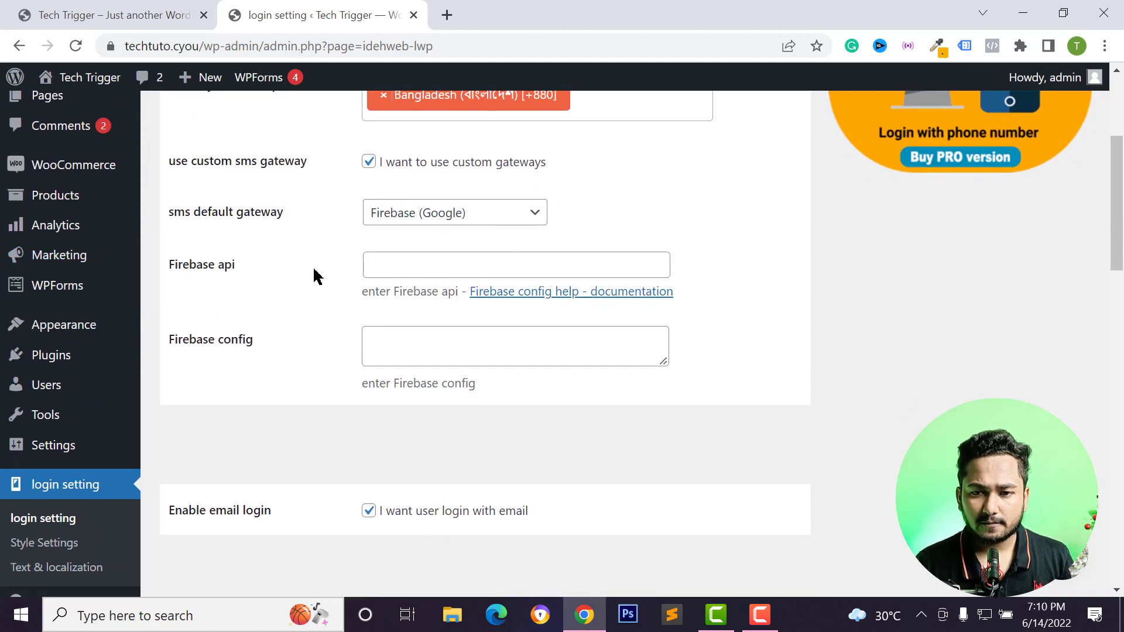
pyautogui.click(404, 273)
pyautogui.click(224, 354)
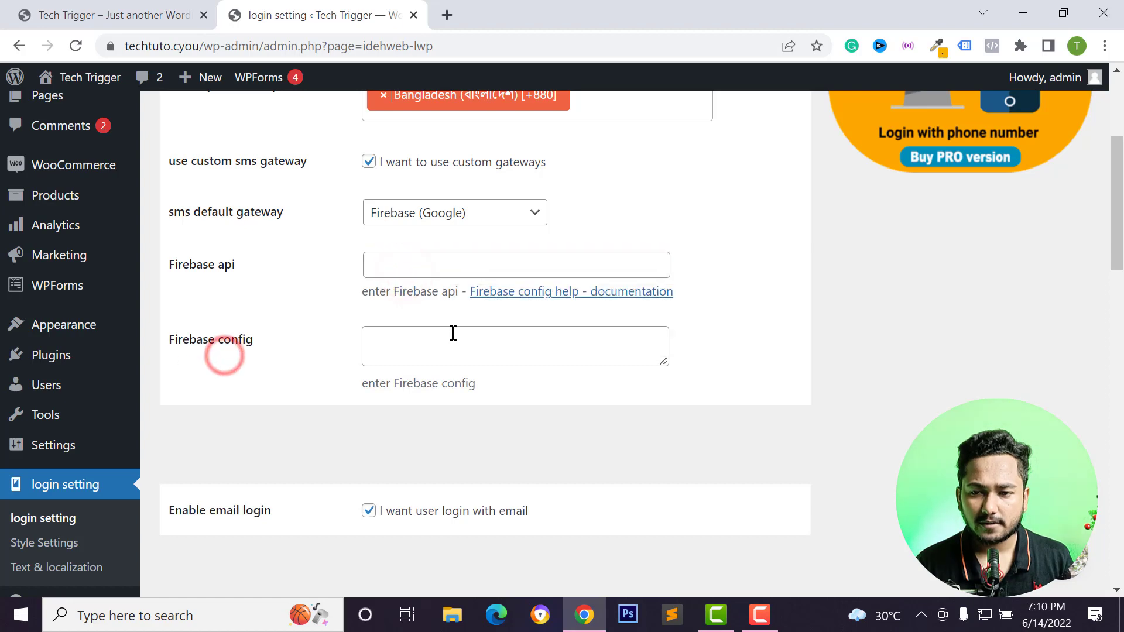
pyautogui.click(452, 335)
pyautogui.click(355, 336)
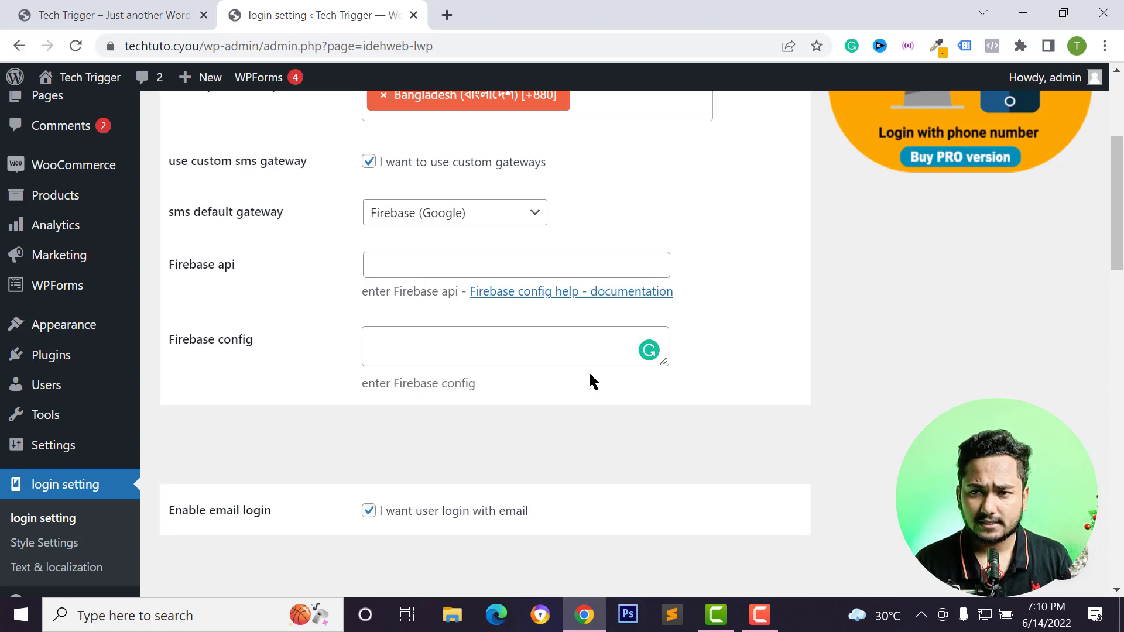
# - Search for Firebase in a new Chrome tab
pyautogui.click(446, 13)
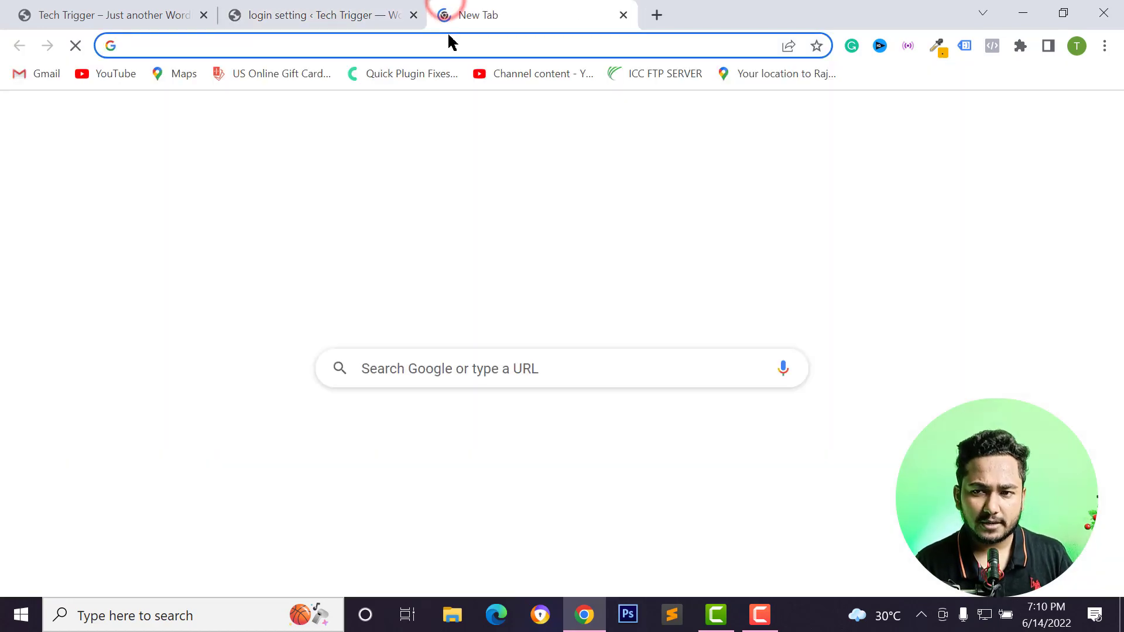
pyautogui.write('fac')
pyautogui.press('BackSpace')
pyautogui.press('BackSpace')
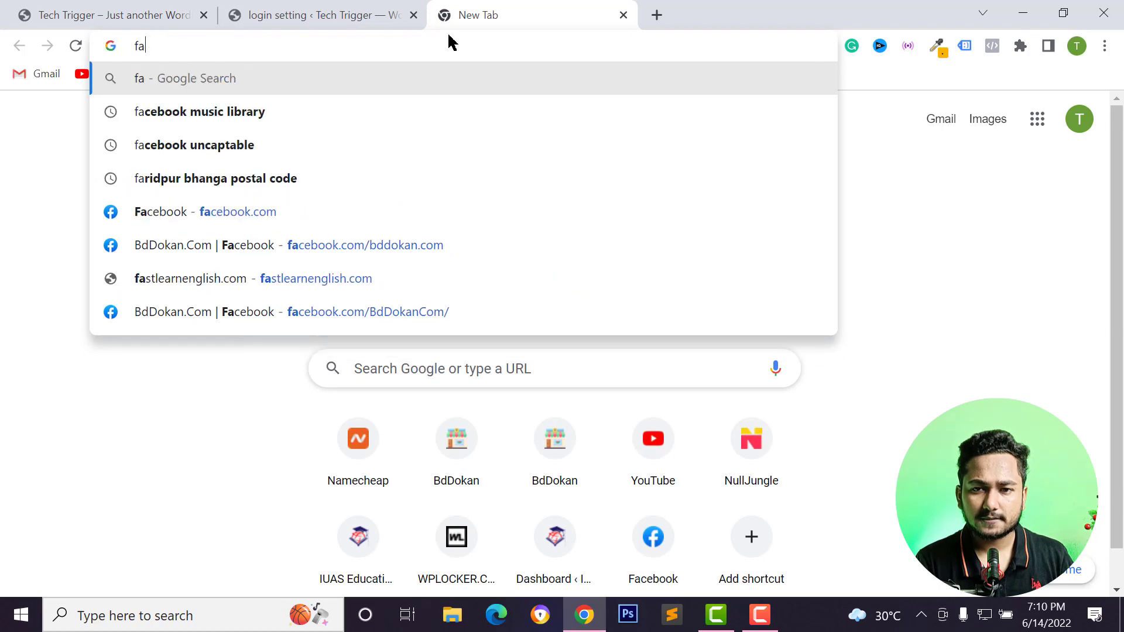
pyautogui.write('rebasee')
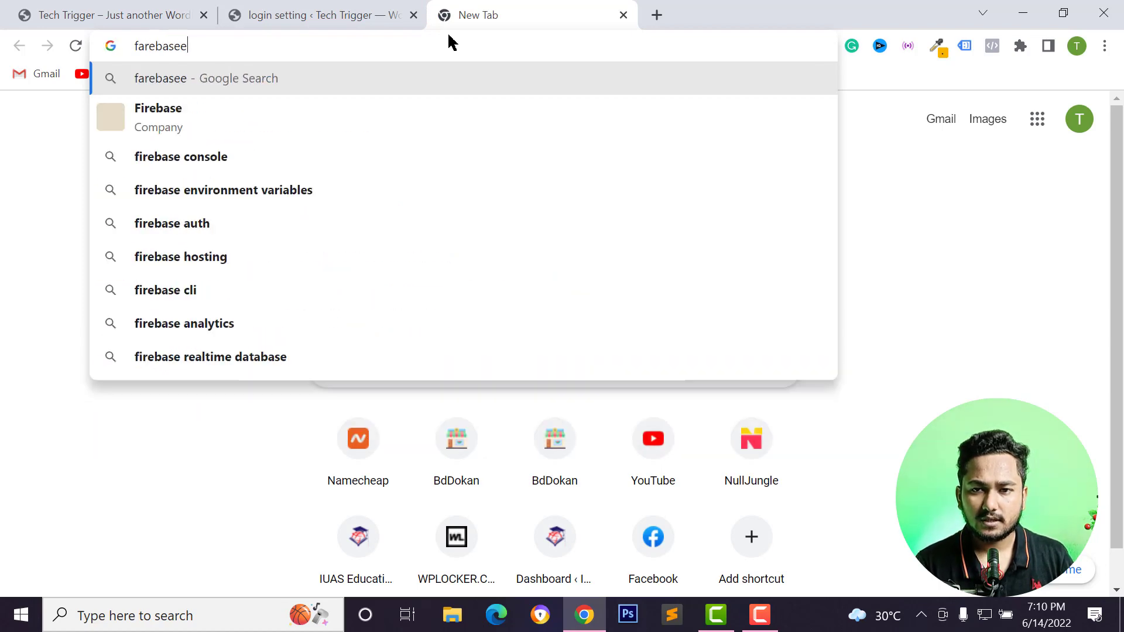
pyautogui.press('Return')
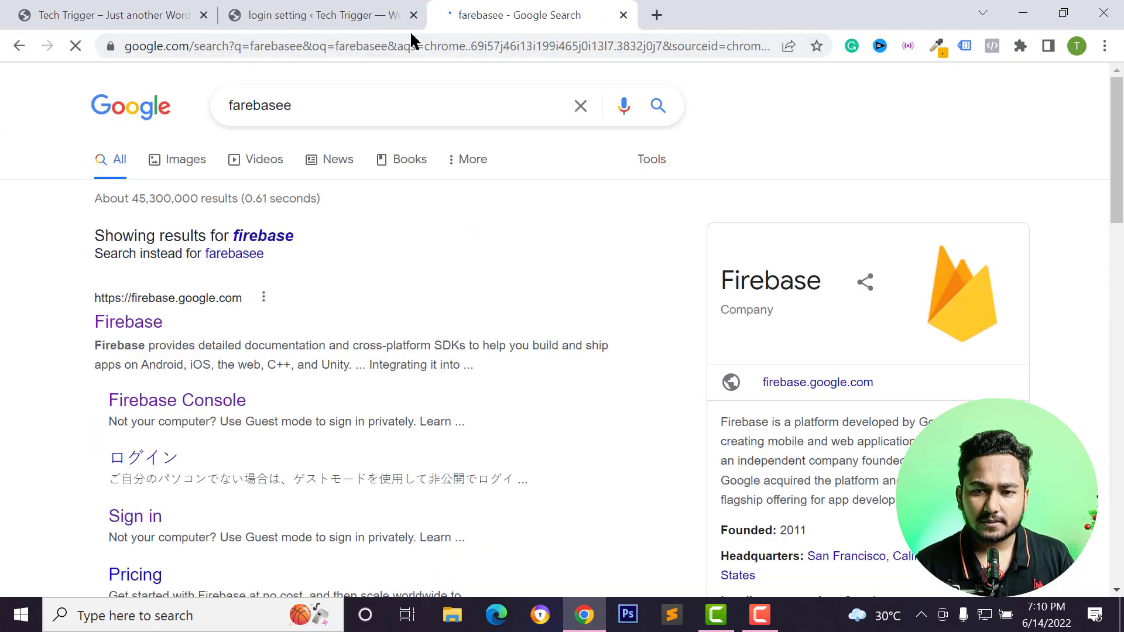
# - Open the official Firebase website and go to the Firebase console
pyautogui.scroll(-2, 130, 239)
pyautogui.click(105, 203)
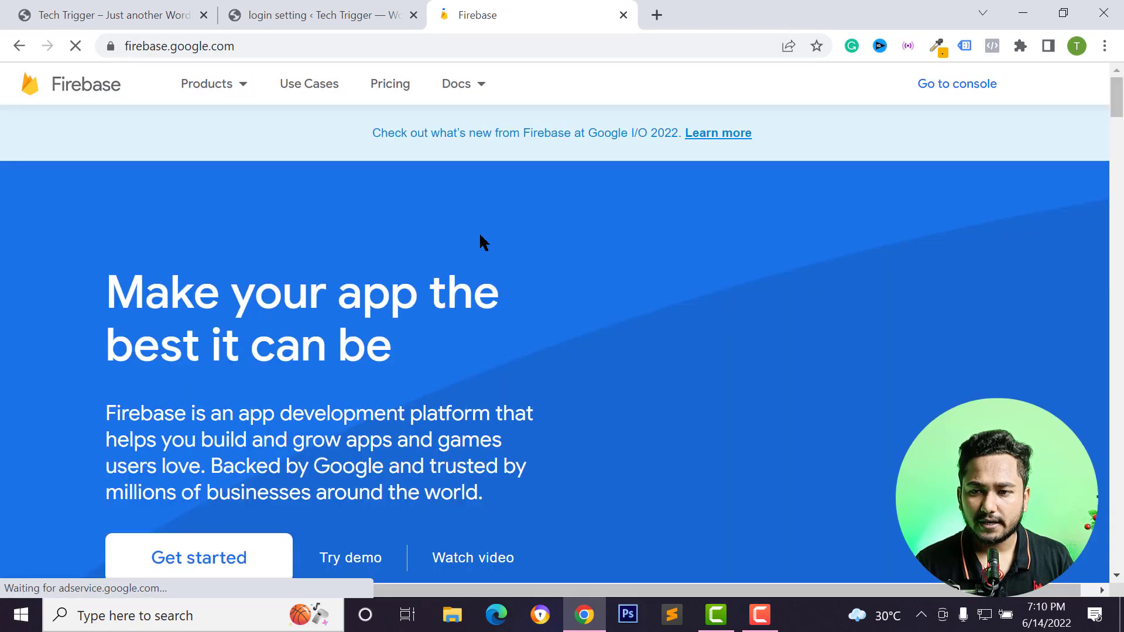
pyautogui.scroll(-4, 443, 329)
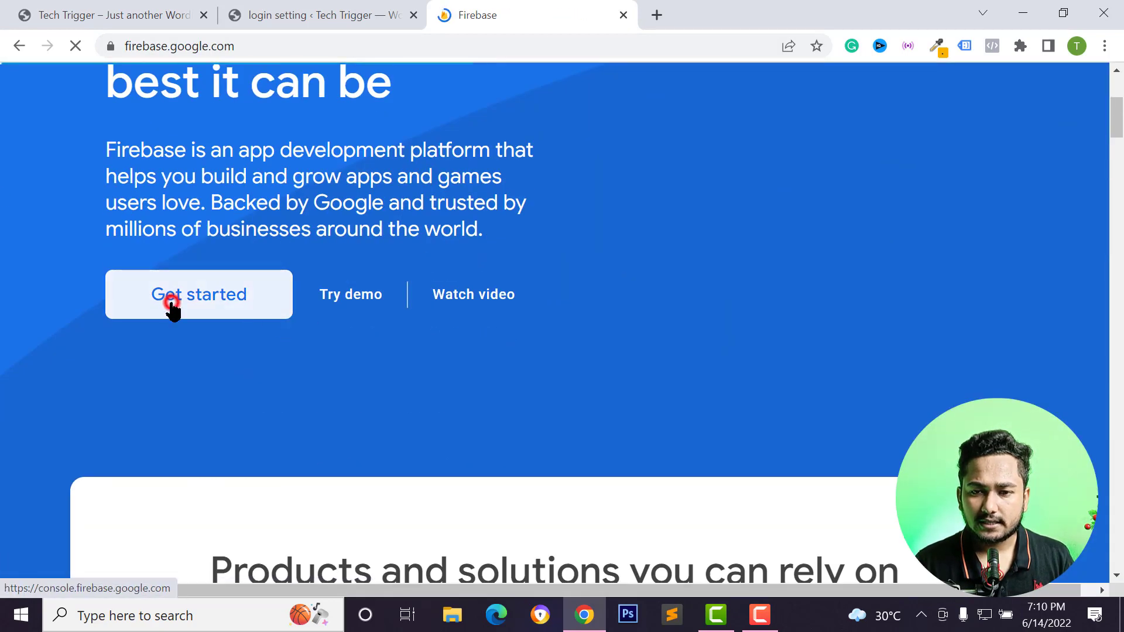
pyautogui.click(167, 302)
pyautogui.scroll(4, 224, 316)
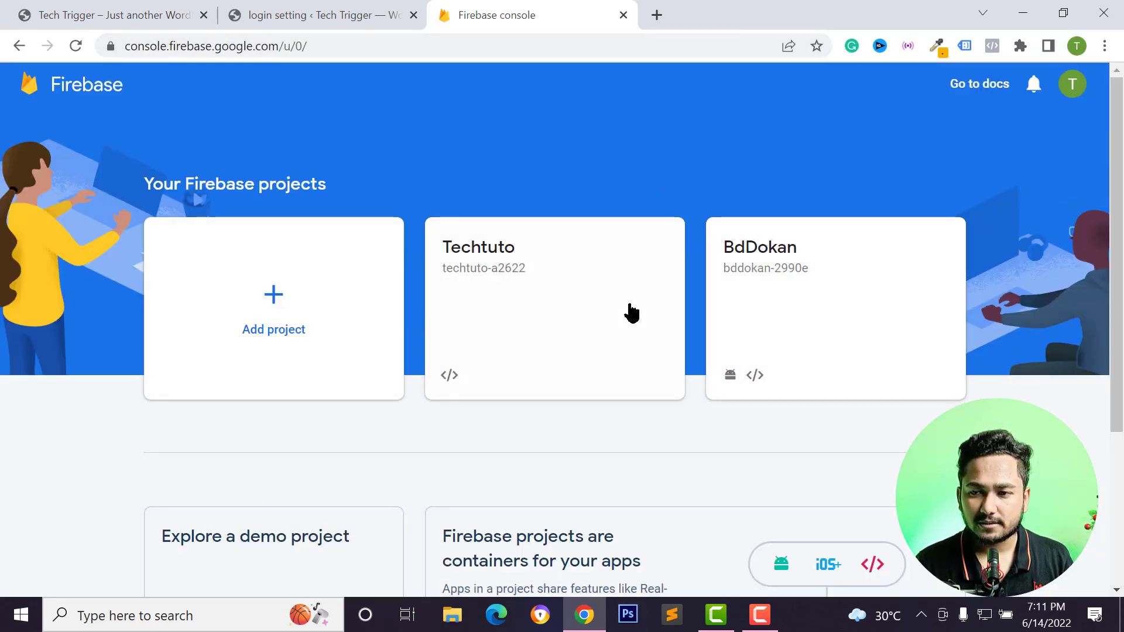
# - Start a new Firebase project named WooOTP and continue to the Google Analytics step
pyautogui.click(272, 301)
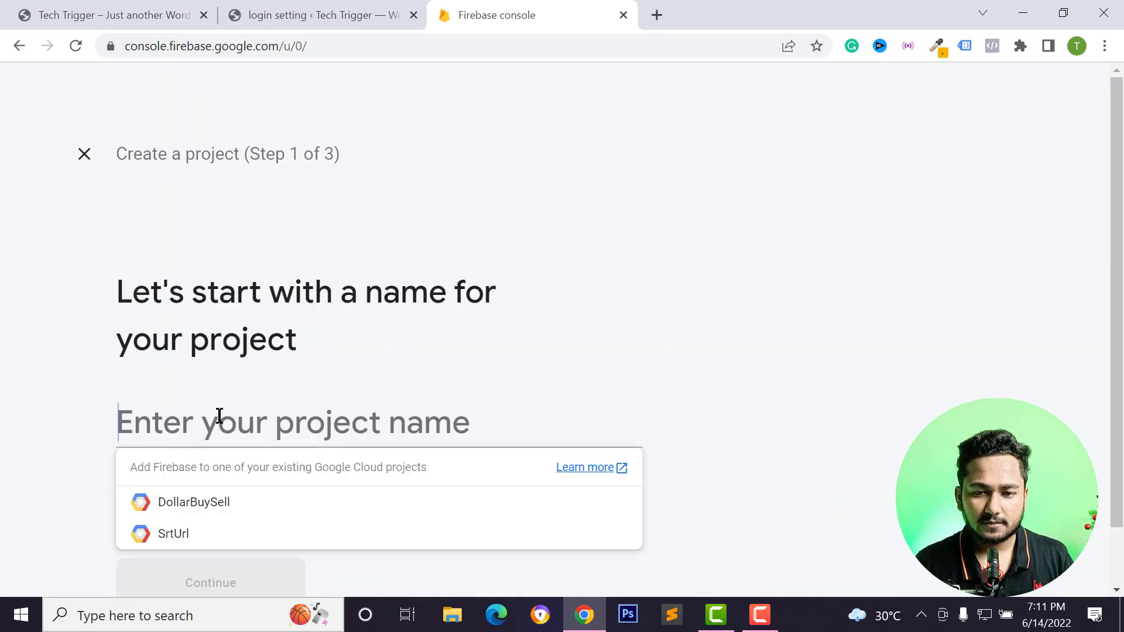
pyautogui.write('WooOTP')
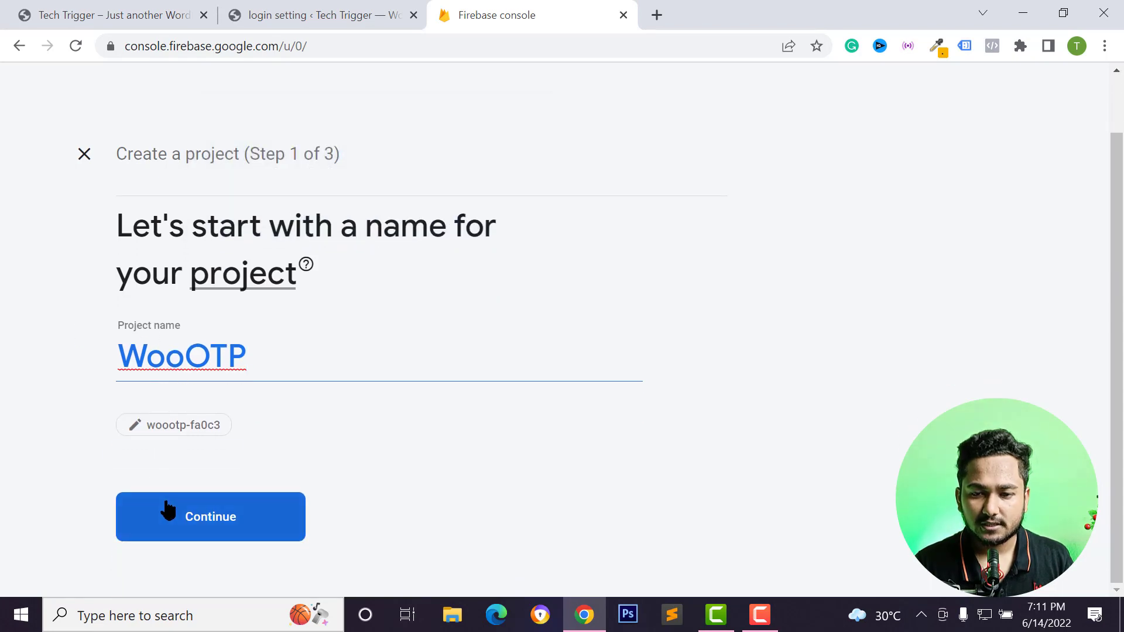
pyautogui.click(166, 509)
pyautogui.scroll(-4, 252, 389)
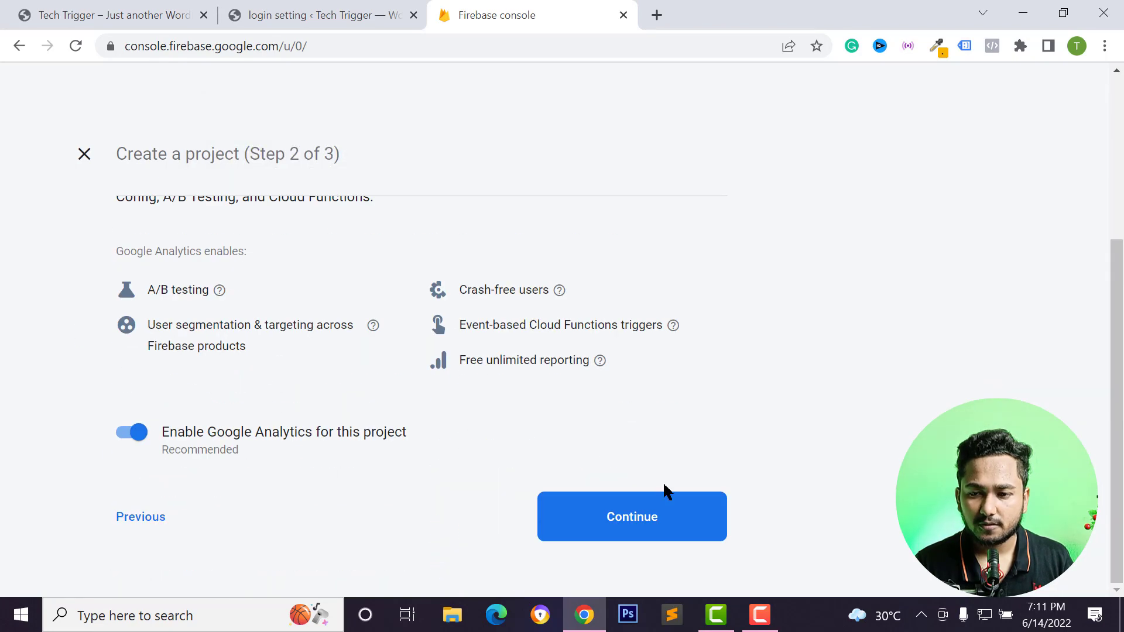
pyautogui.click(623, 524)
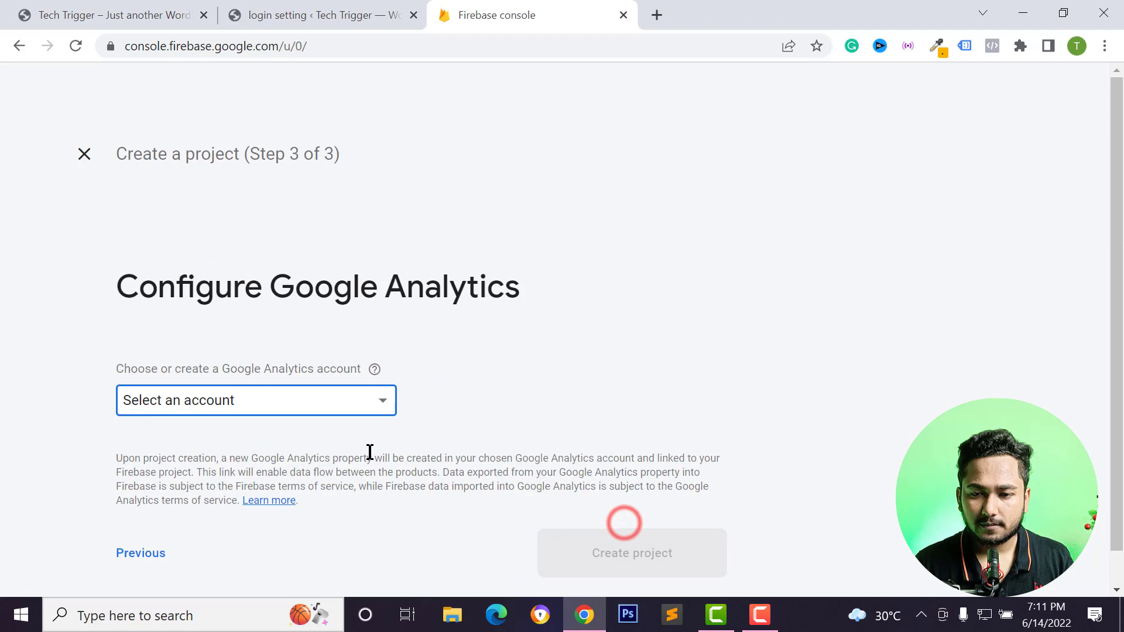
# - Choose Default Account for Firebase for Analytics, create the project, and open it
pyautogui.click(221, 400)
pyautogui.click(201, 407)
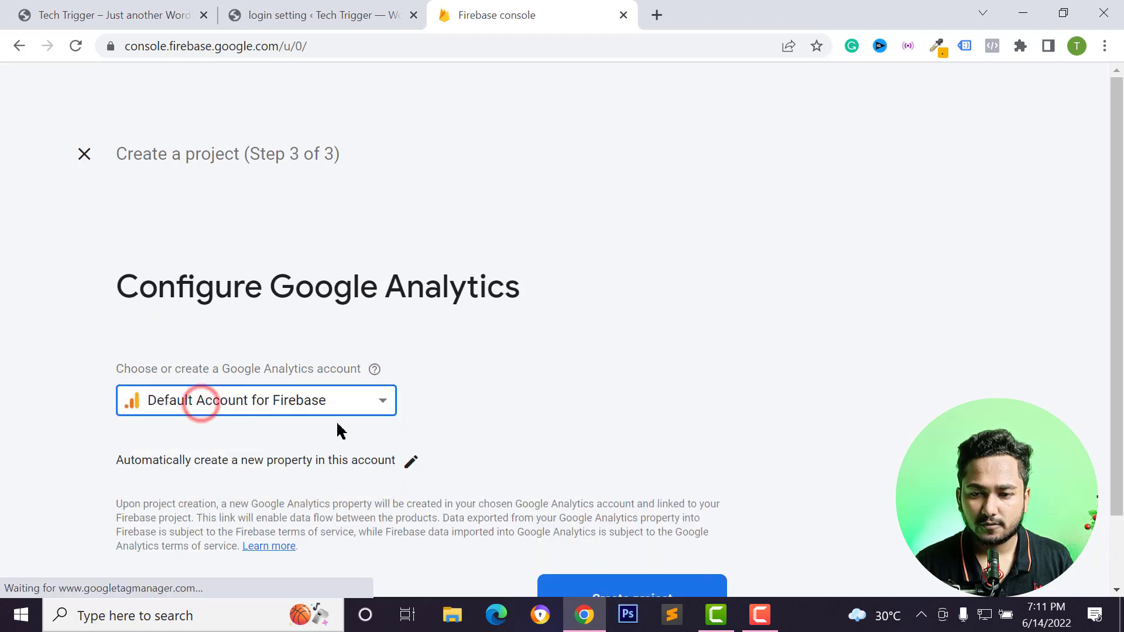
pyautogui.scroll(-2, 341, 432)
pyautogui.click(628, 507)
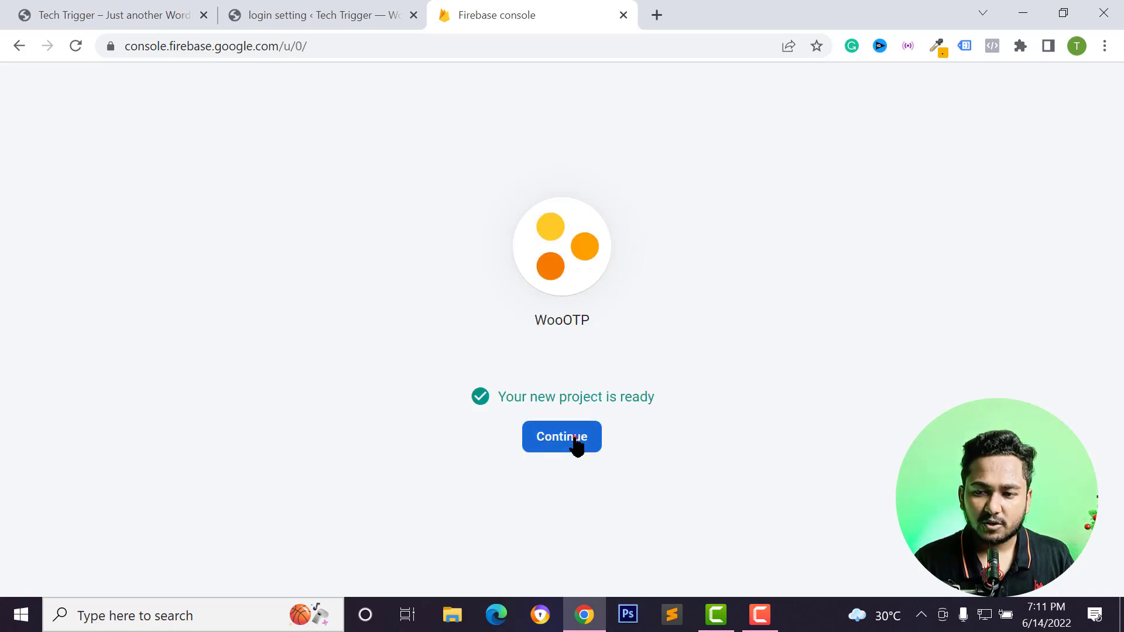
pyautogui.click(576, 443)
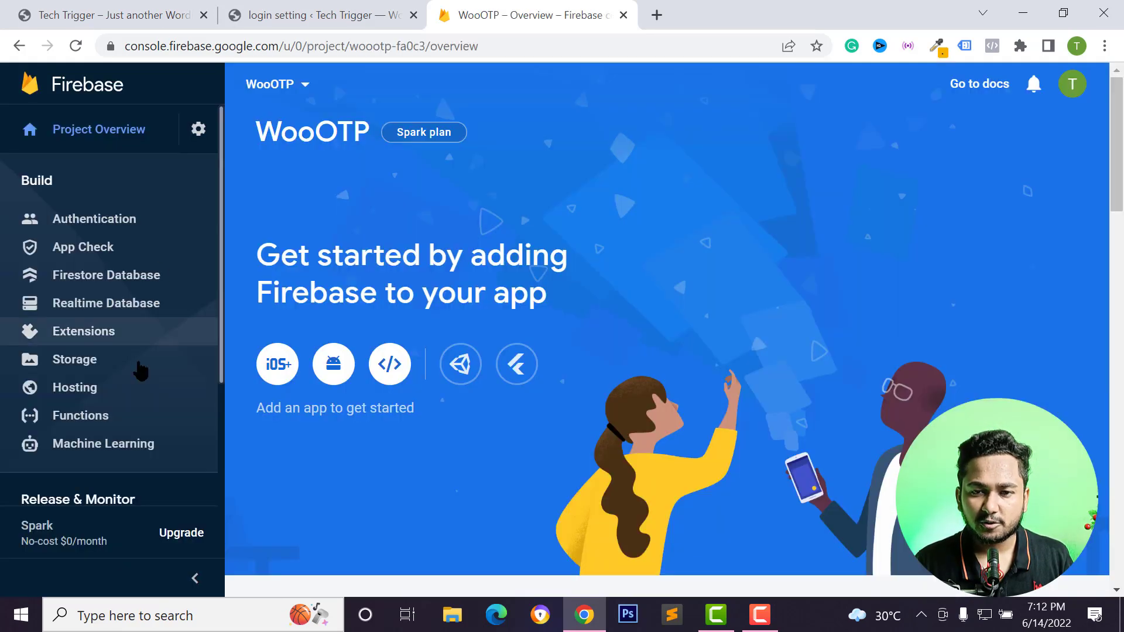
# - Register a web app nicknamed TechTrigger in the WooOTP project
pyautogui.click(388, 367)
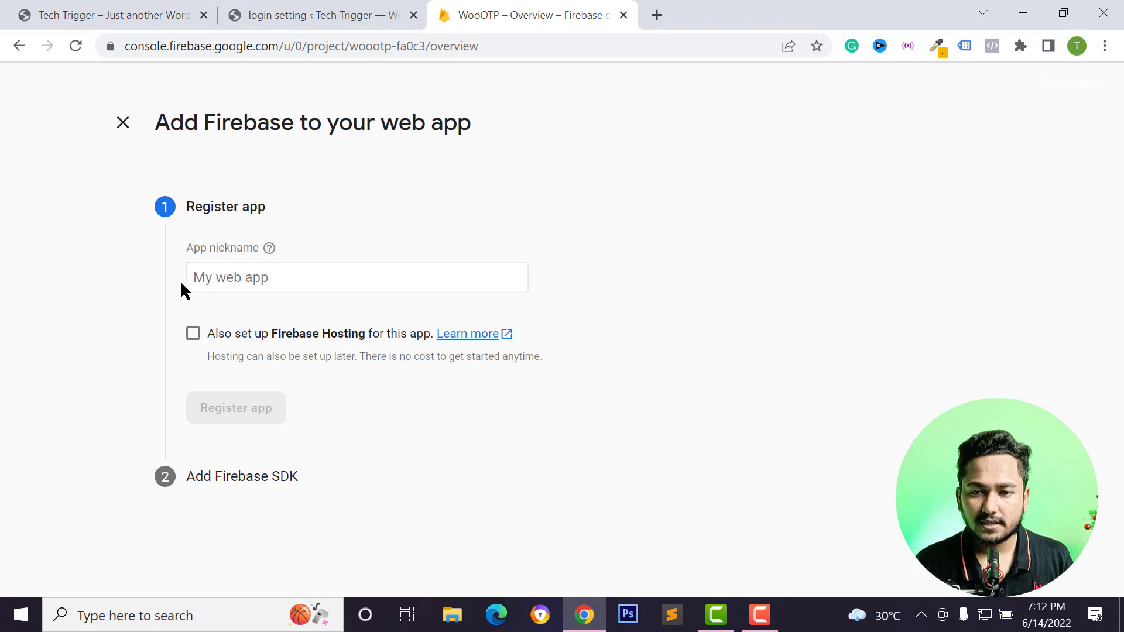
pyautogui.click(226, 280)
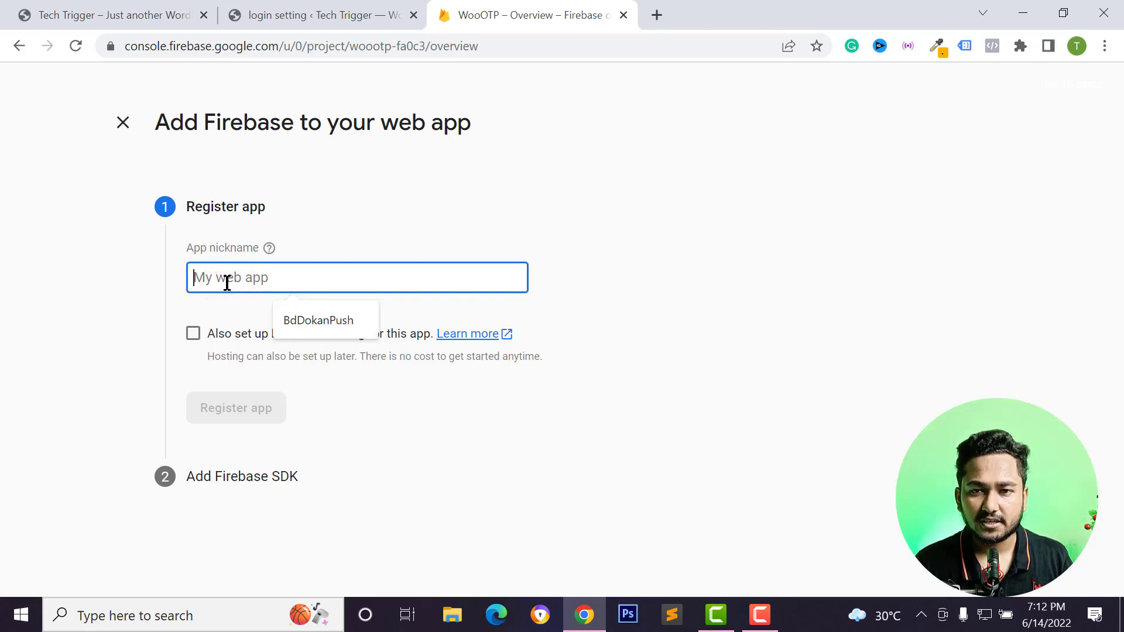
pyautogui.write('TechTrigger')
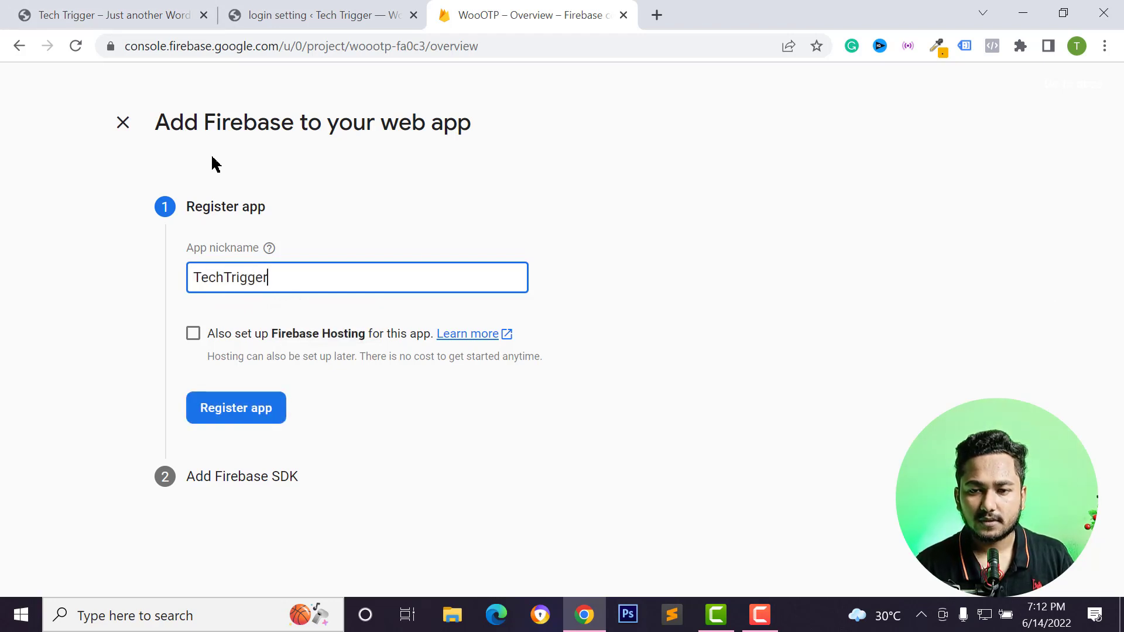
pyautogui.click(243, 401)
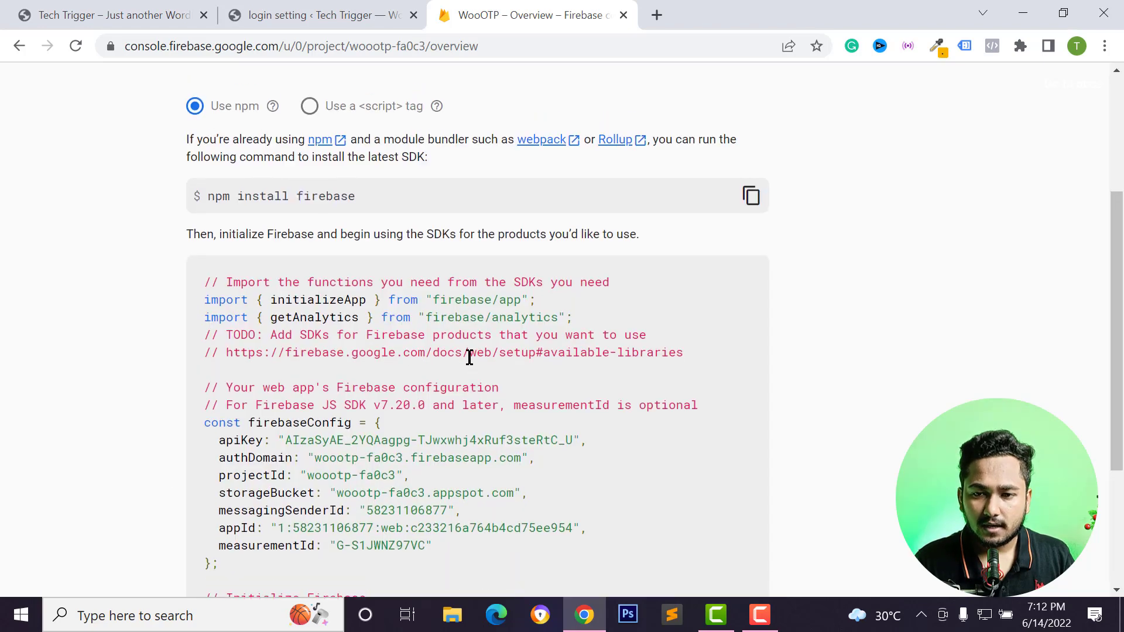
# - Copy the firebaseConfig block from the SDK setup snippet
pyautogui.moveTo(193, 287); pyautogui.dragTo(281, 439)
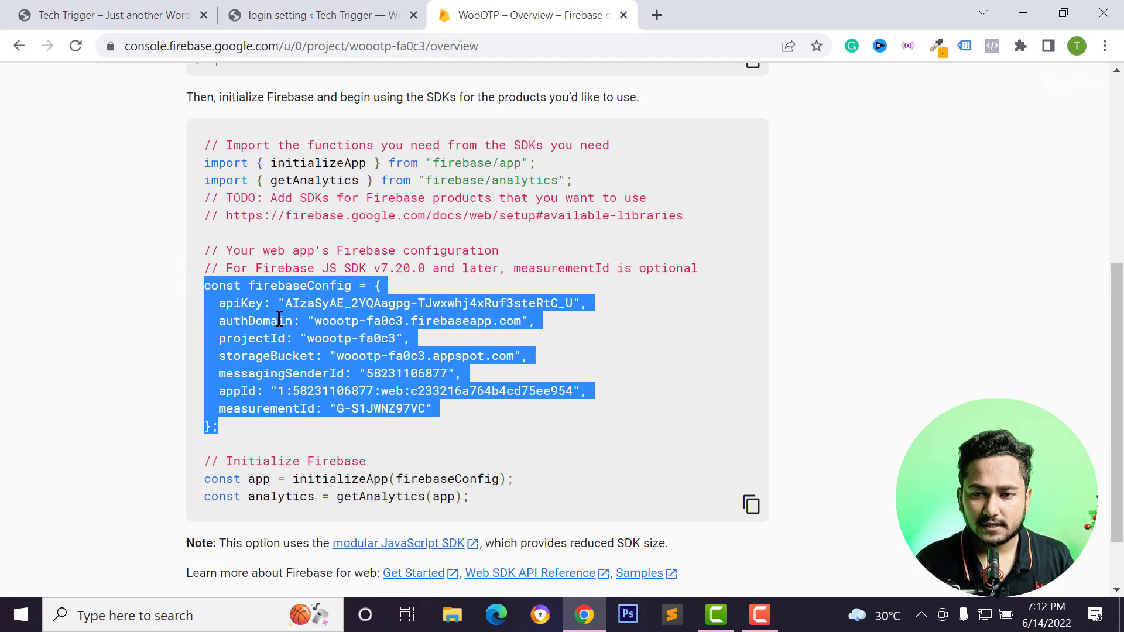
pyautogui.click(326, 318)
pyautogui.moveTo(204, 285); pyautogui.dragTo(245, 438)
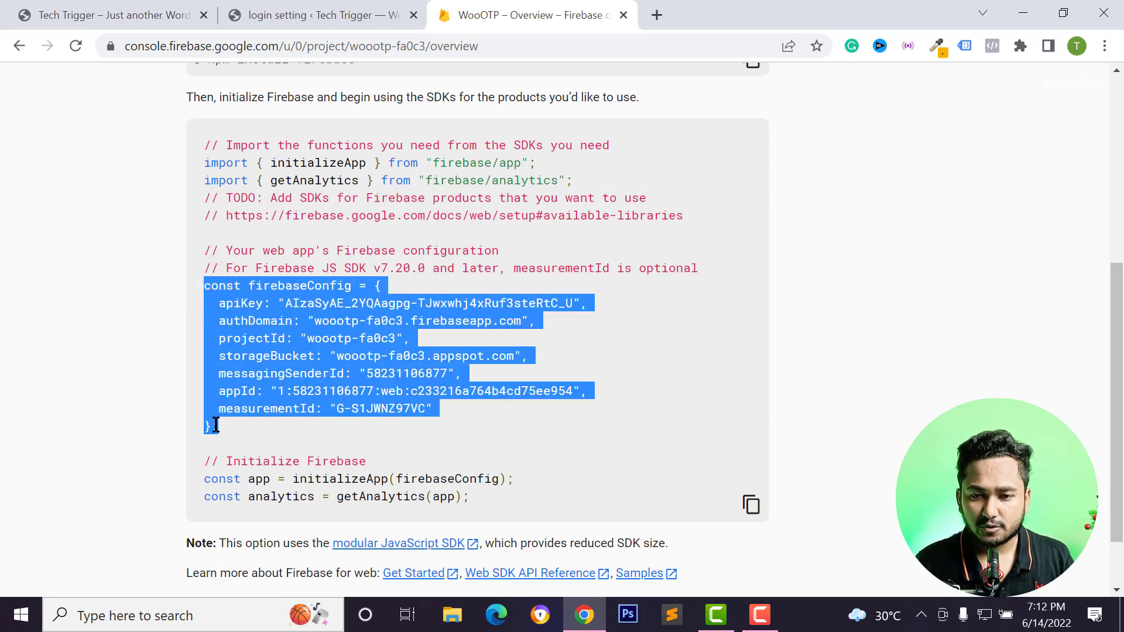
pyautogui.rightClick(226, 401)
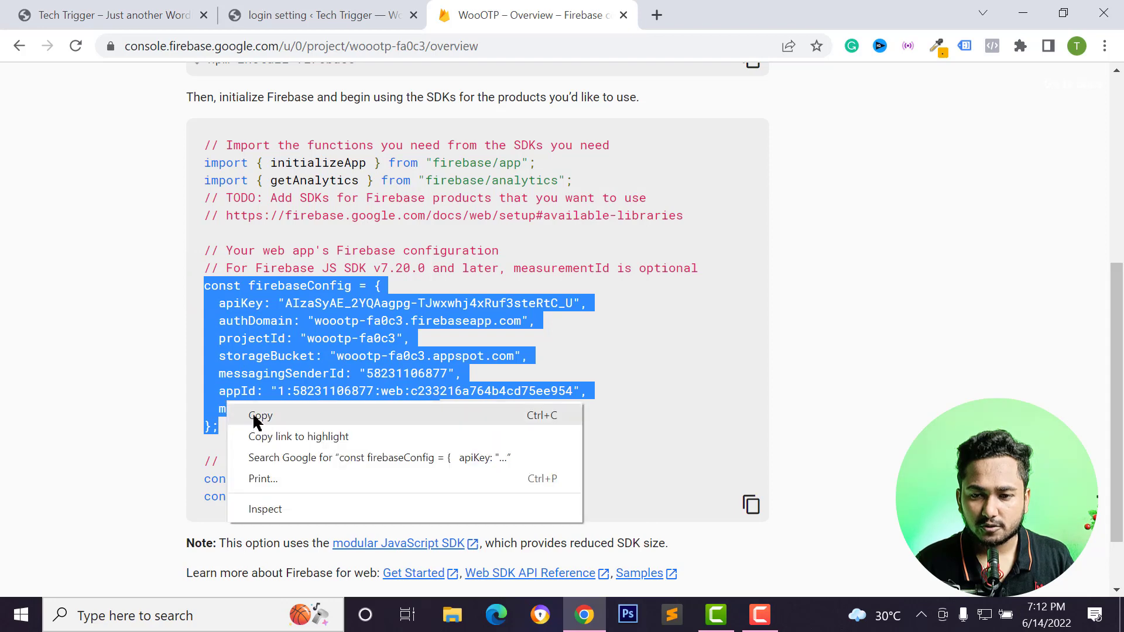
pyautogui.click(250, 417)
# - Paste the firebaseConfig block into the plugin's Firebase config field
pyautogui.click(53, 6)
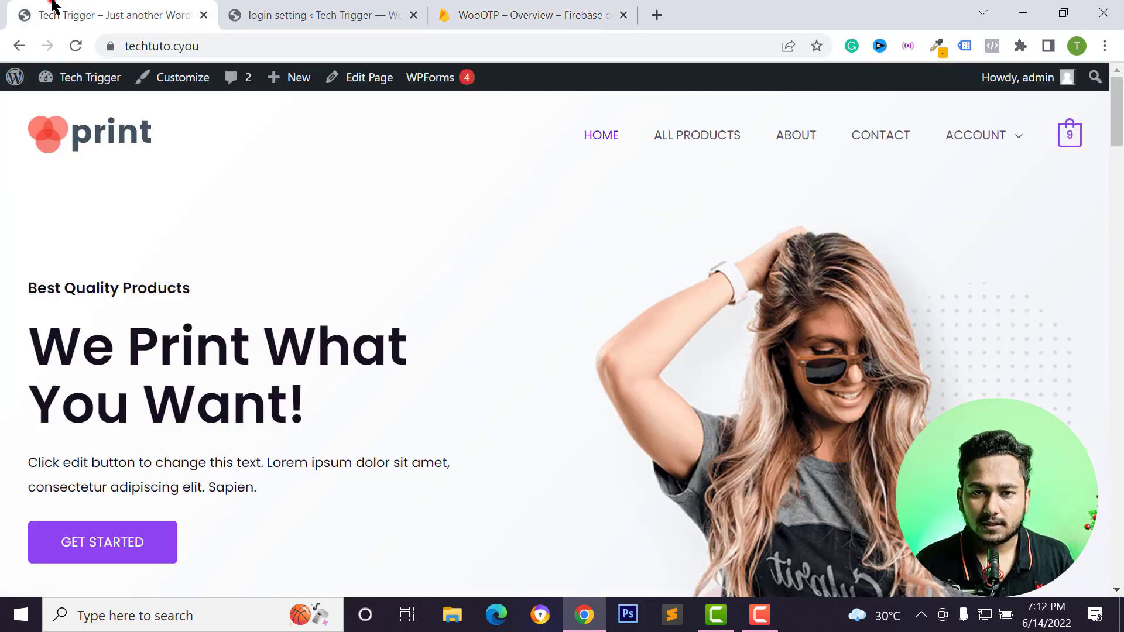
pyautogui.click(262, 13)
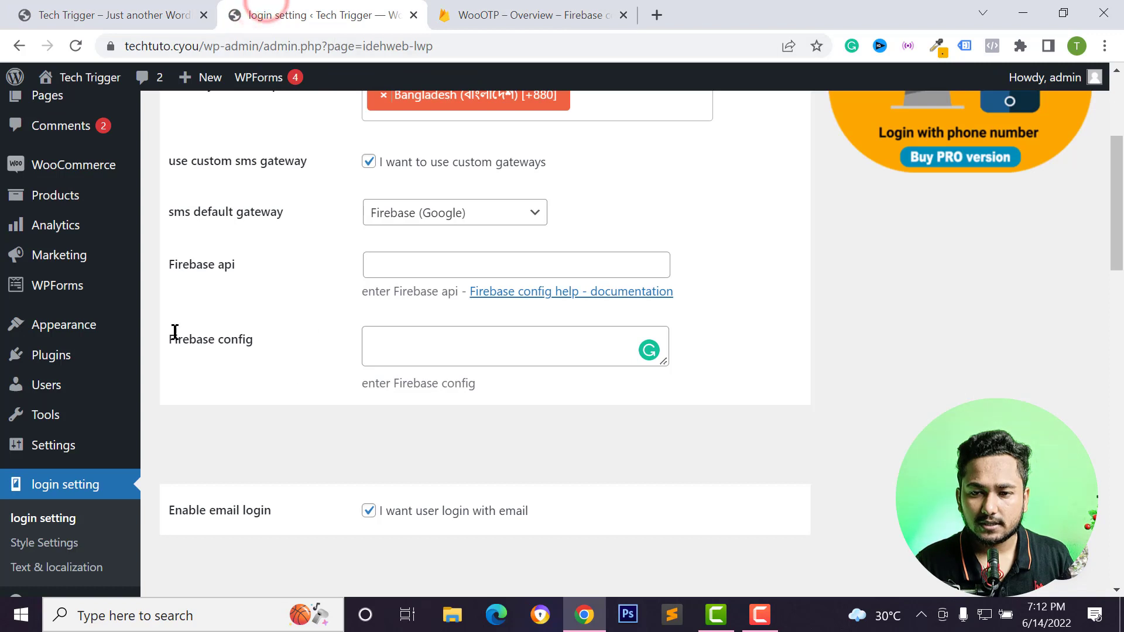
pyautogui.click(484, 363)
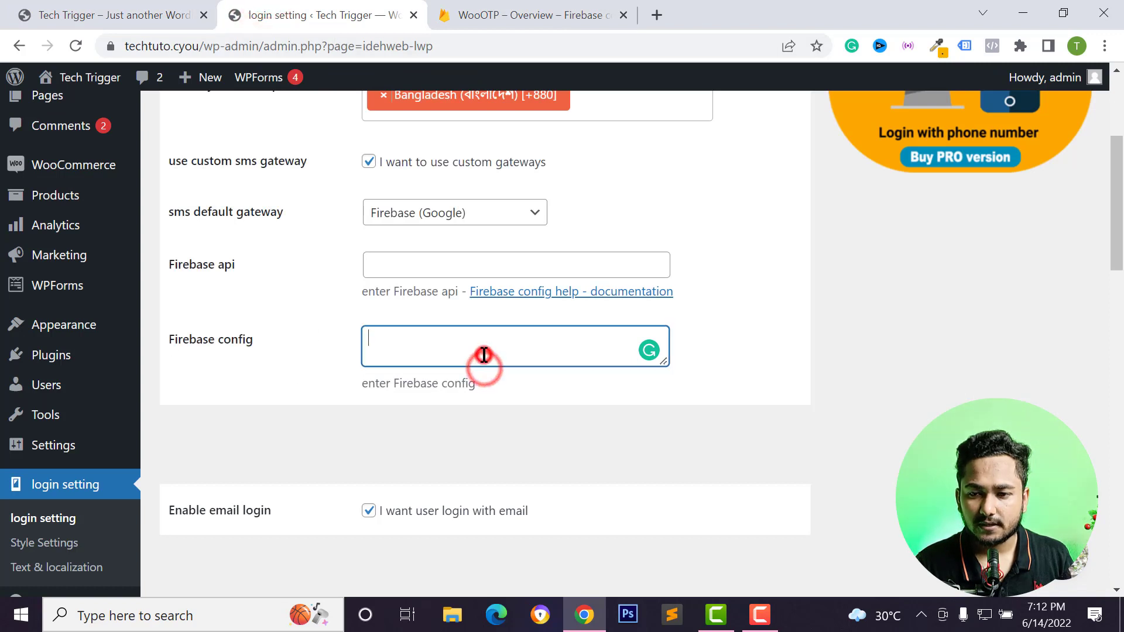
pyautogui.rightClick(484, 363)
pyautogui.click(536, 218)
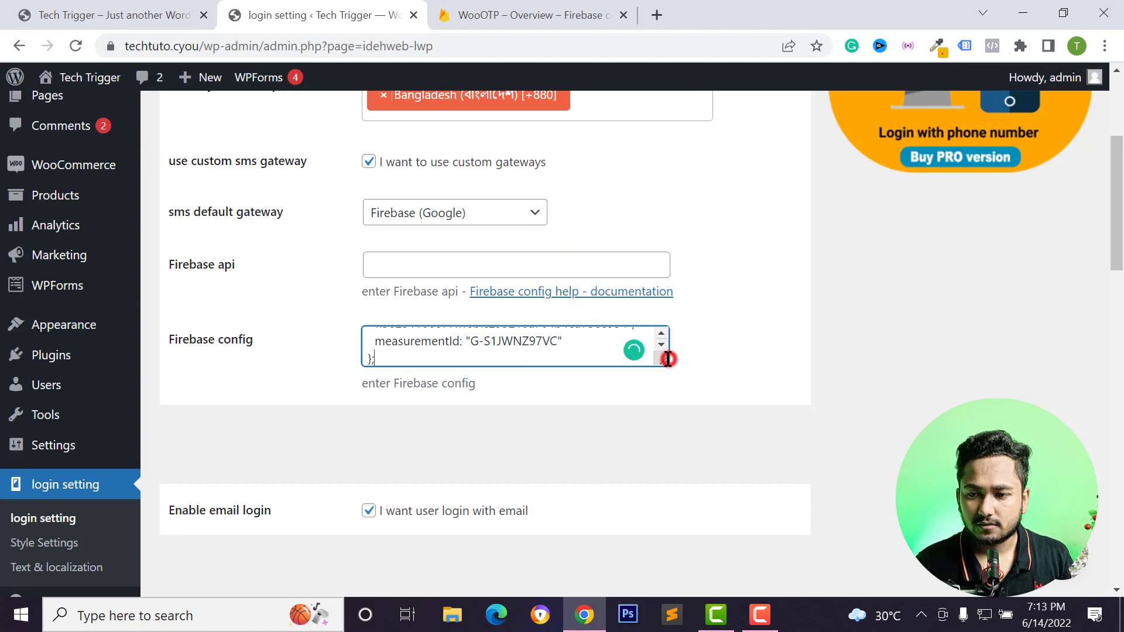
pyautogui.moveTo(667, 358); pyautogui.dragTo(695, 539)
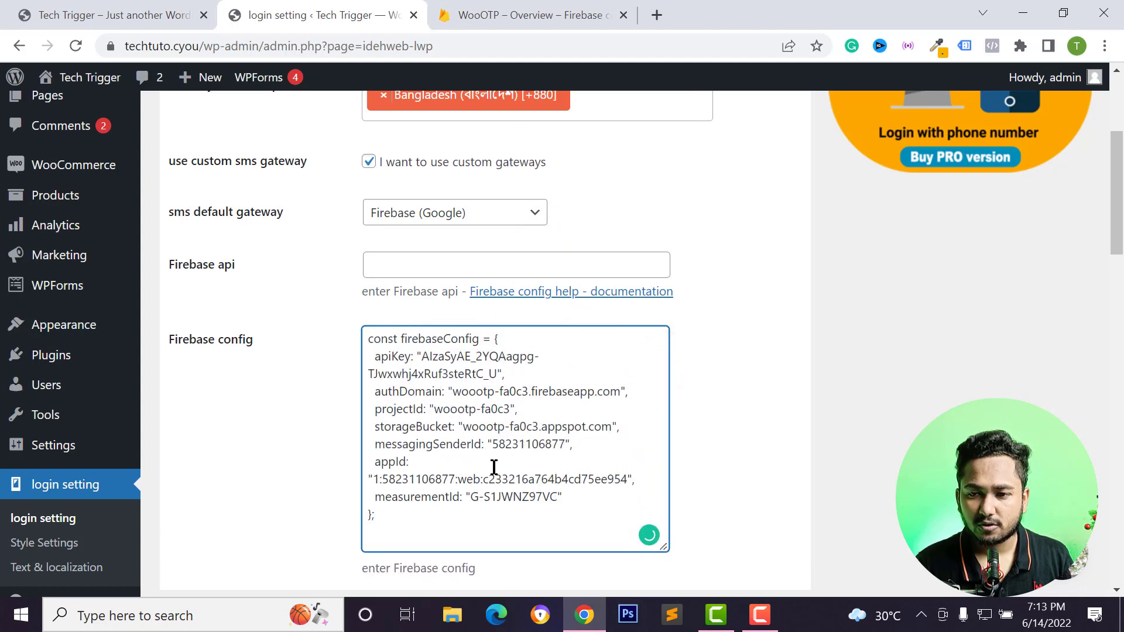
# - Copy the apiKey value from the Firebase setup snippet
pyautogui.click(511, 15)
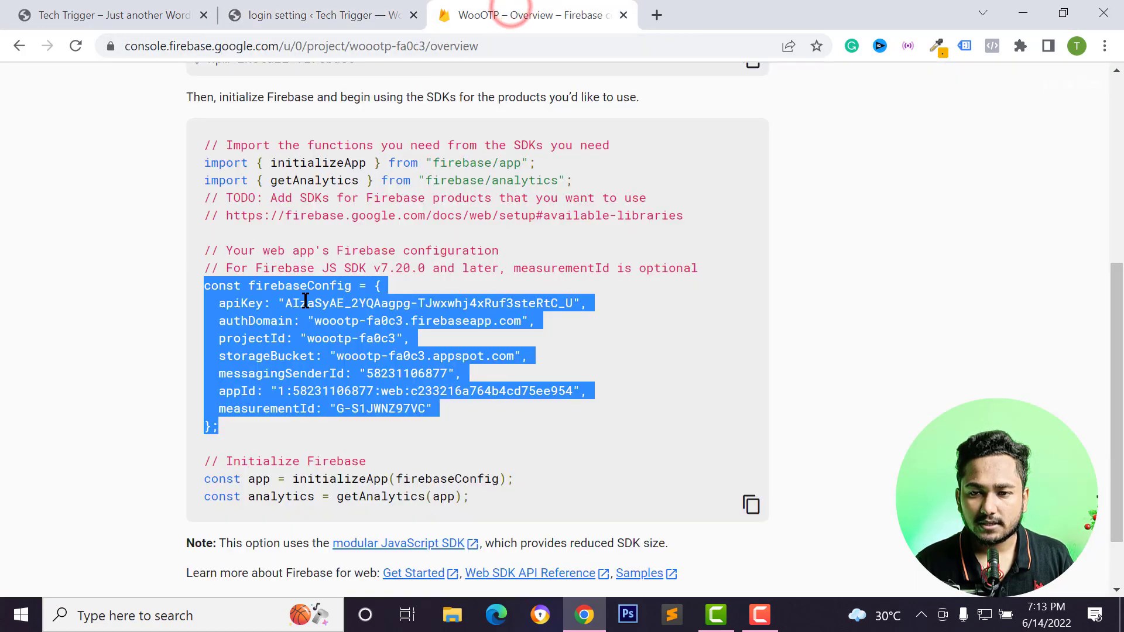
pyautogui.scroll(1, 306, 301)
pyautogui.click(288, 401)
pyautogui.moveTo(219, 361); pyautogui.dragTo(573, 359)
pyautogui.click(334, 379)
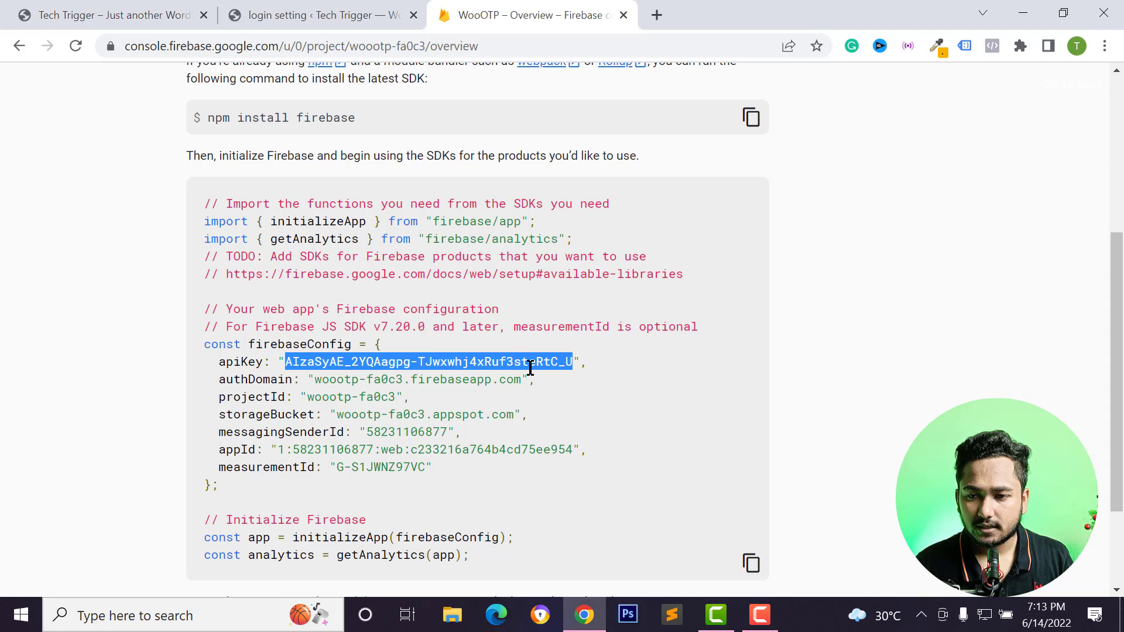
pyautogui.rightClick(529, 368)
pyautogui.click(548, 382)
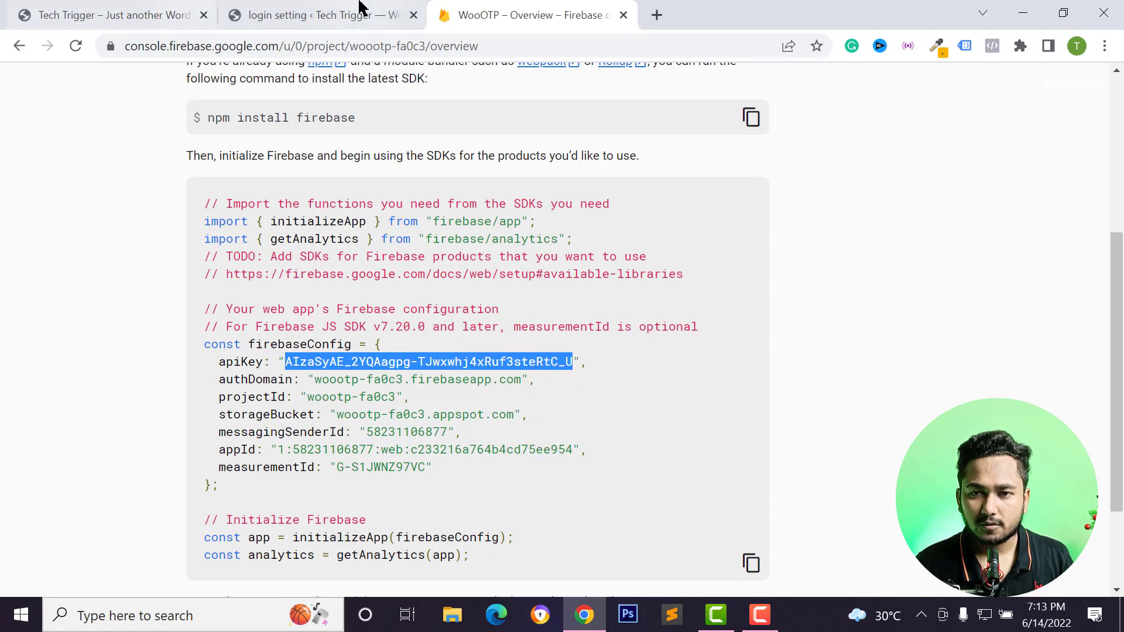
# - Paste the API key into the plugin's Firebase api field
pyautogui.click(361, 7)
pyautogui.click(381, 256)
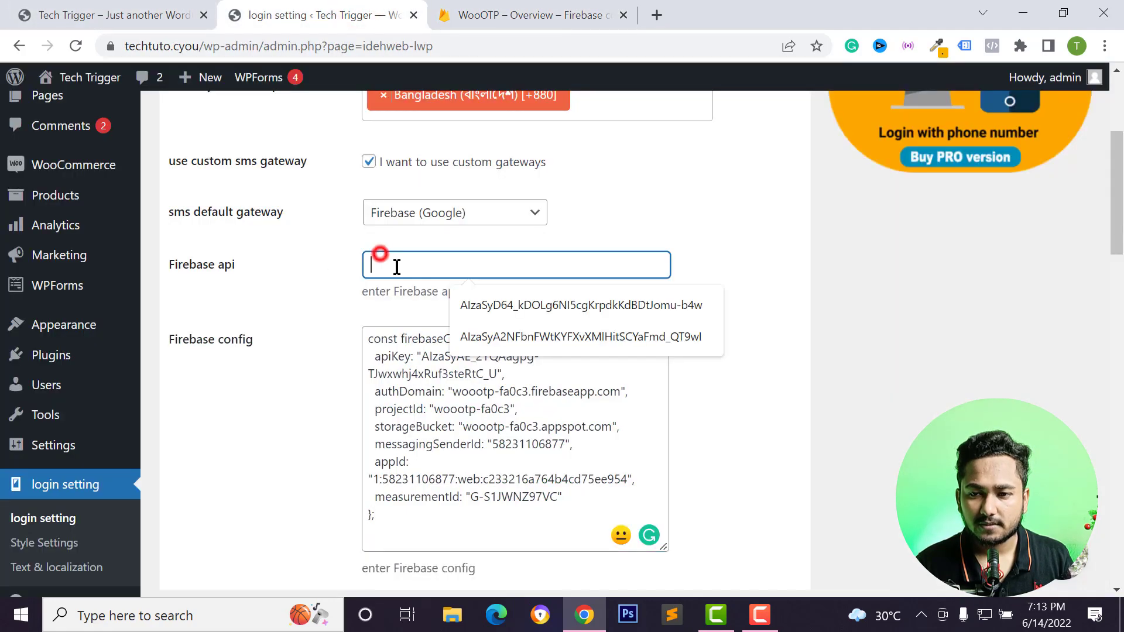
pyautogui.rightClick(413, 274)
pyautogui.click(452, 408)
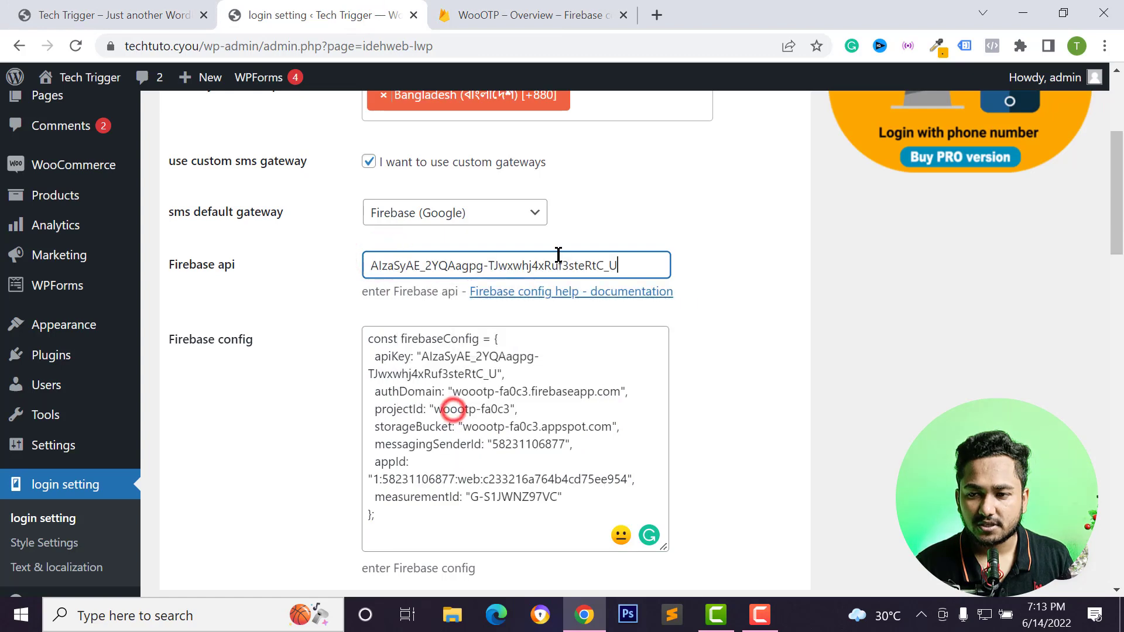
pyautogui.click(702, 275)
pyautogui.scroll(2, 586, 375)
pyautogui.scroll(-3, 541, 358)
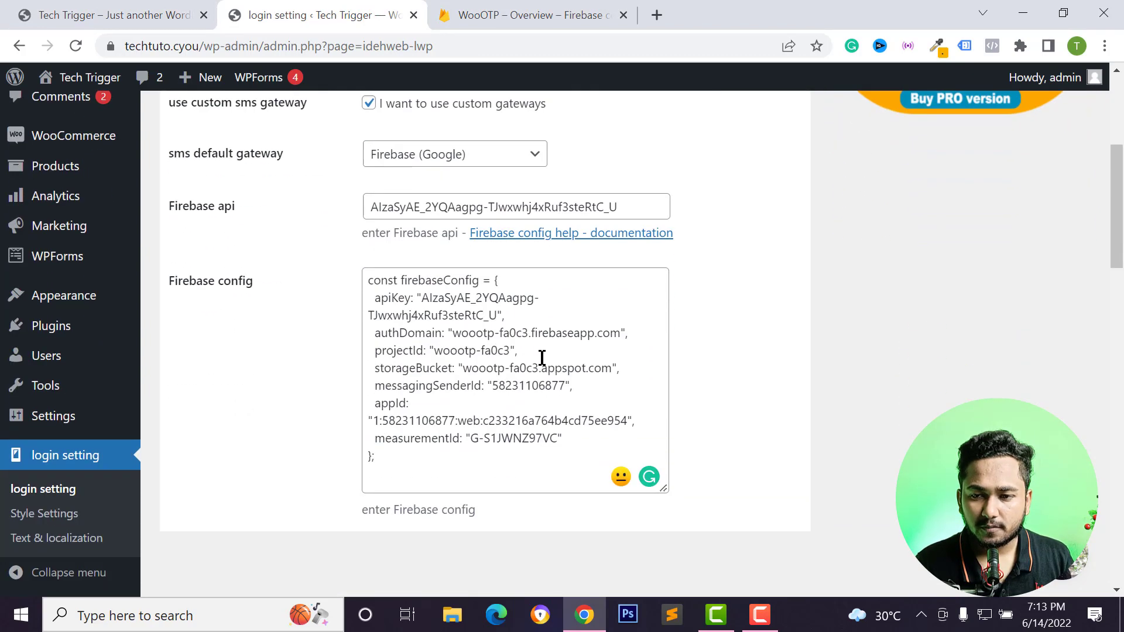
pyautogui.click(512, 13)
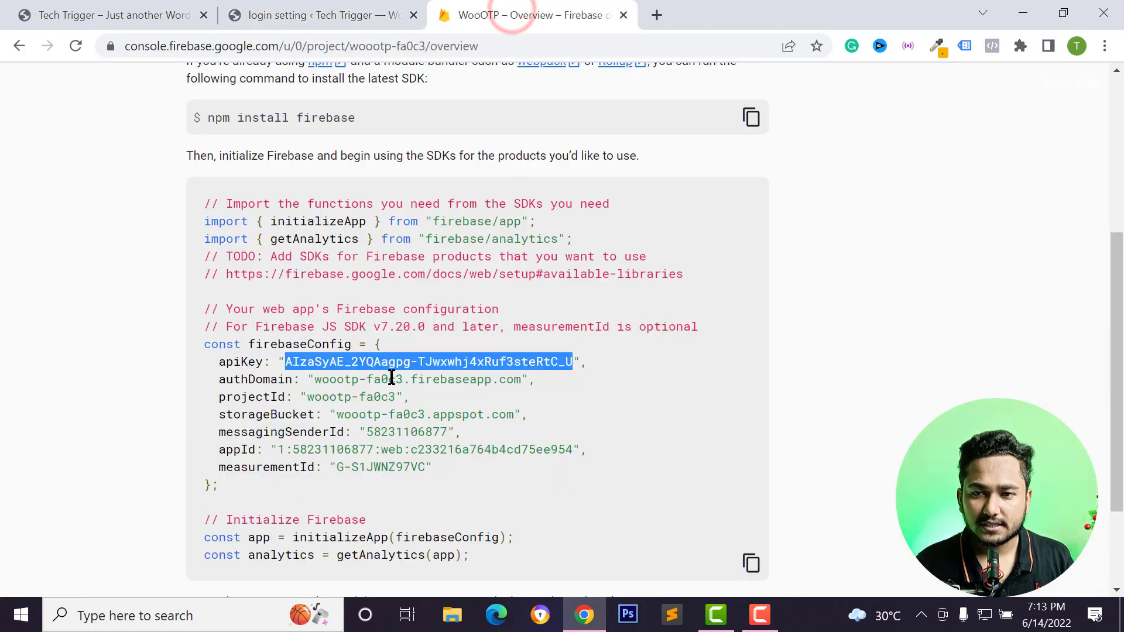
# - Continue to the console and start Authentication setup for WooOTP
pyautogui.scroll(5, 321, 376)
pyautogui.scroll(-7, 475, 358)
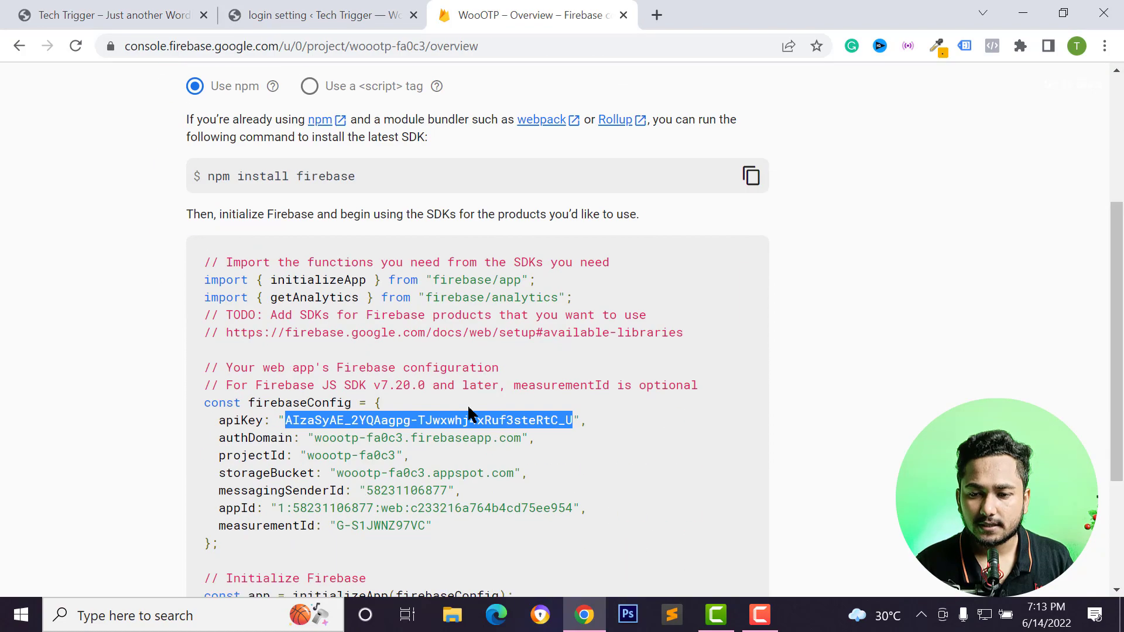
pyautogui.click(266, 577)
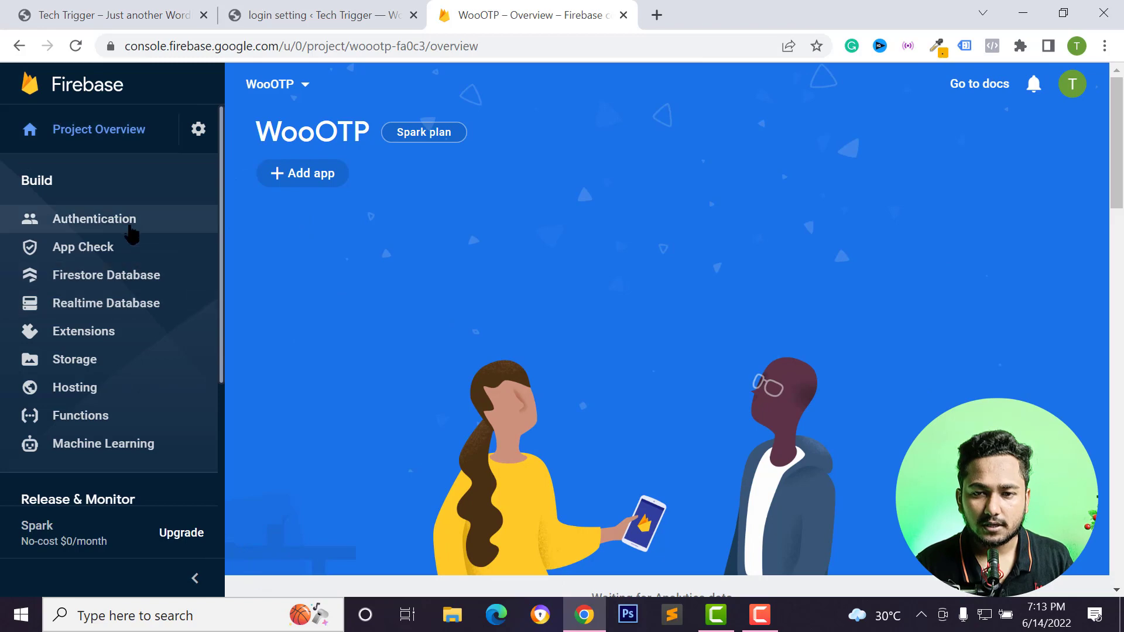
pyautogui.click(81, 215)
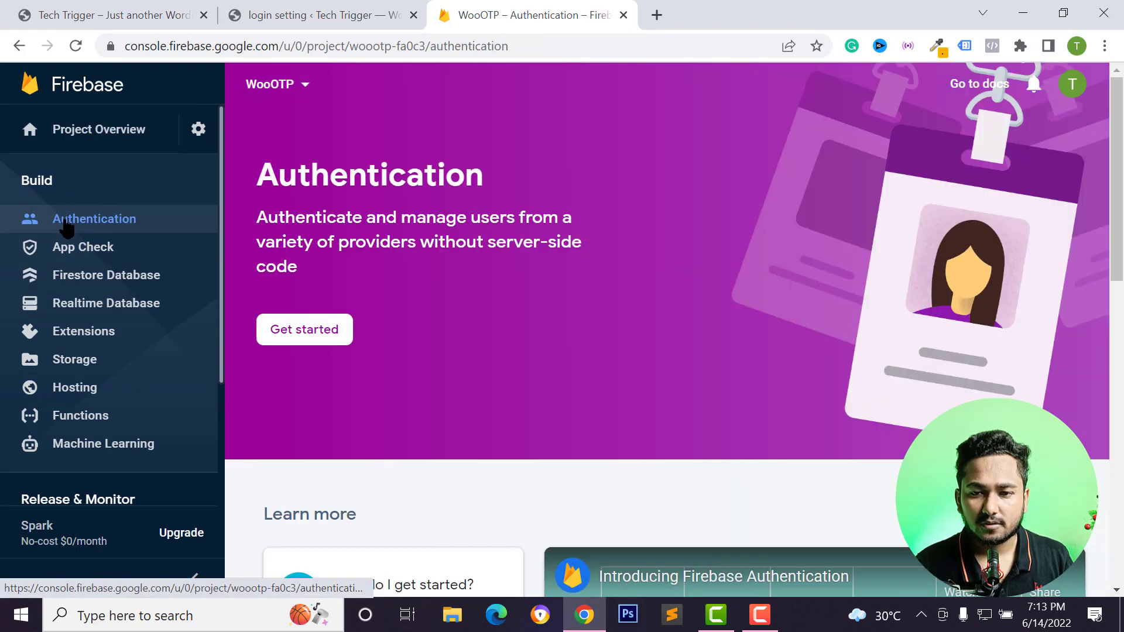
pyautogui.click(274, 329)
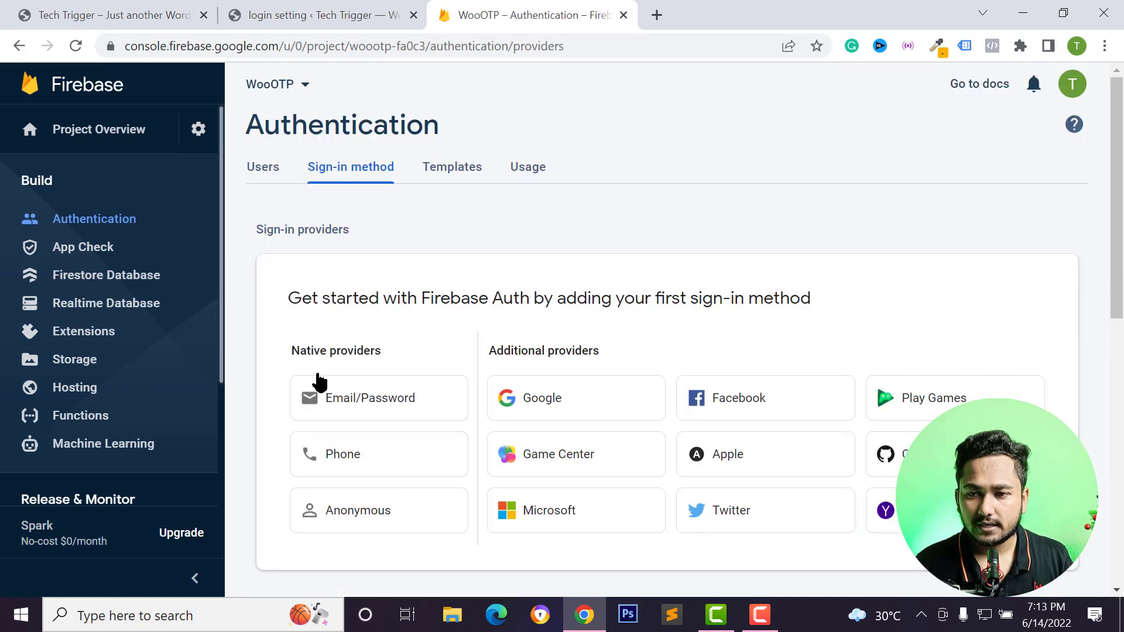
# - Turn on the Phone sign-in provider and save it
pyautogui.click(345, 452)
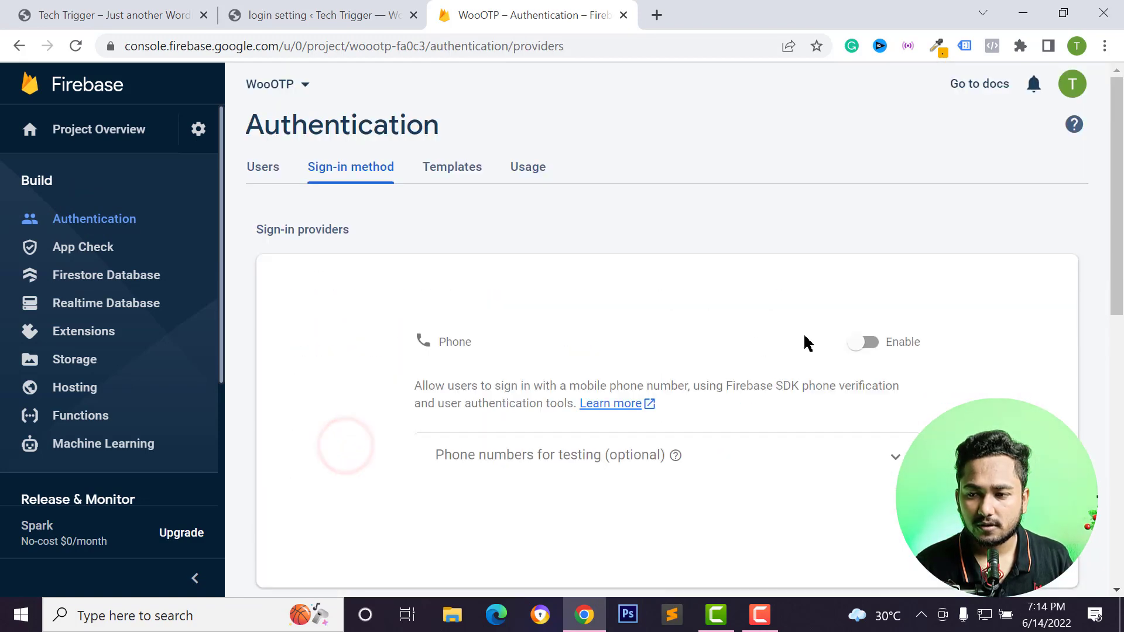
pyautogui.click(862, 343)
pyautogui.scroll(-4, 740, 452)
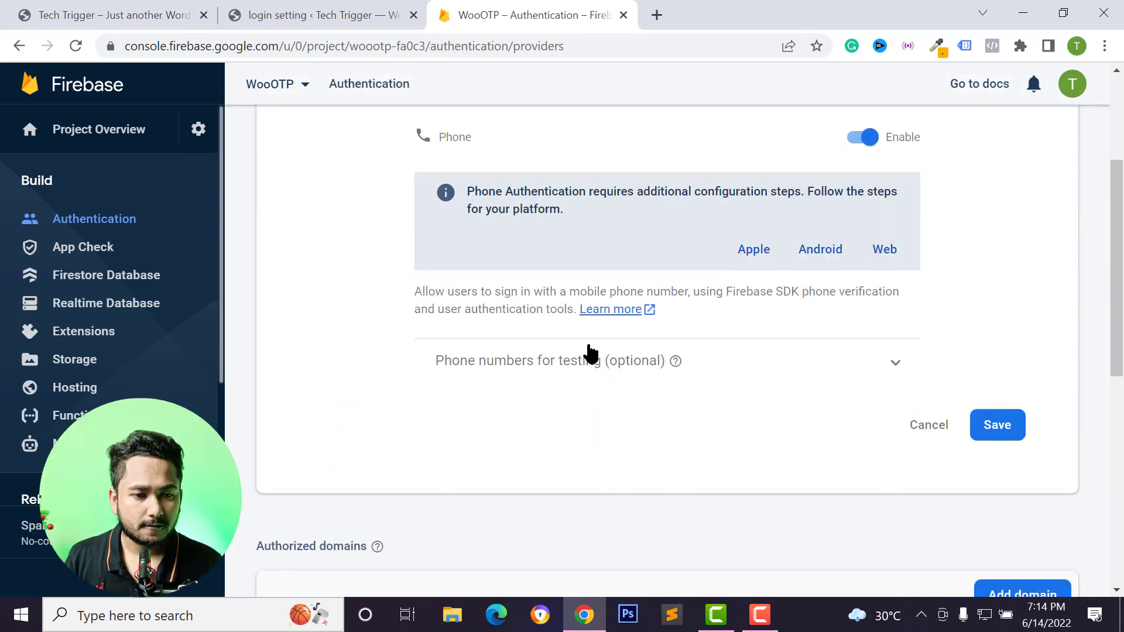
pyautogui.click(1000, 426)
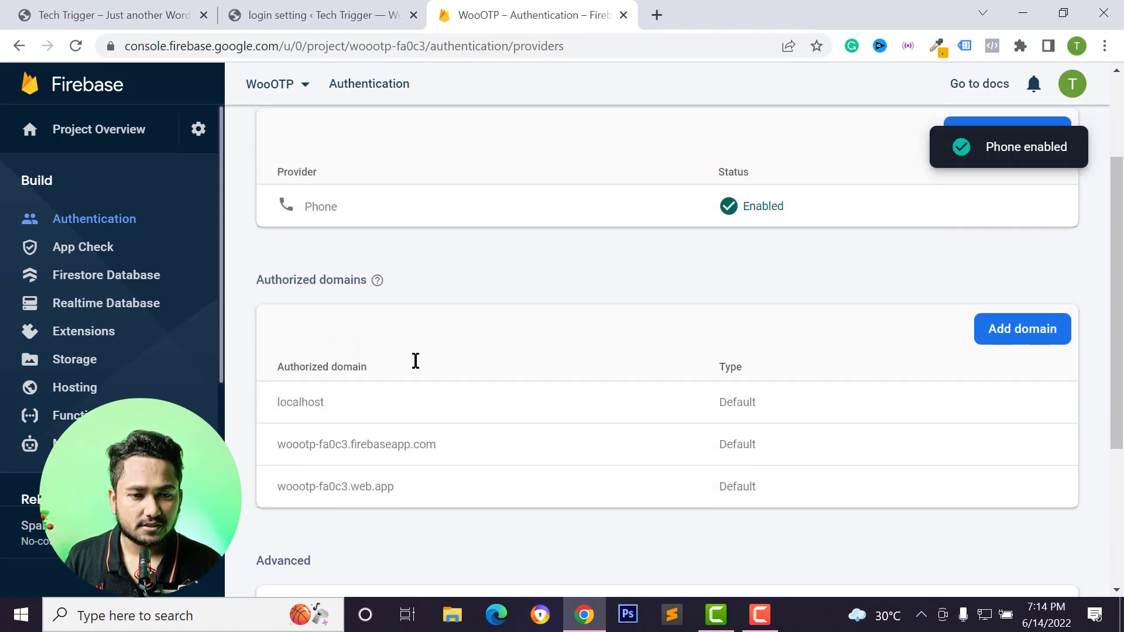
pyautogui.scroll(2, 537, 270)
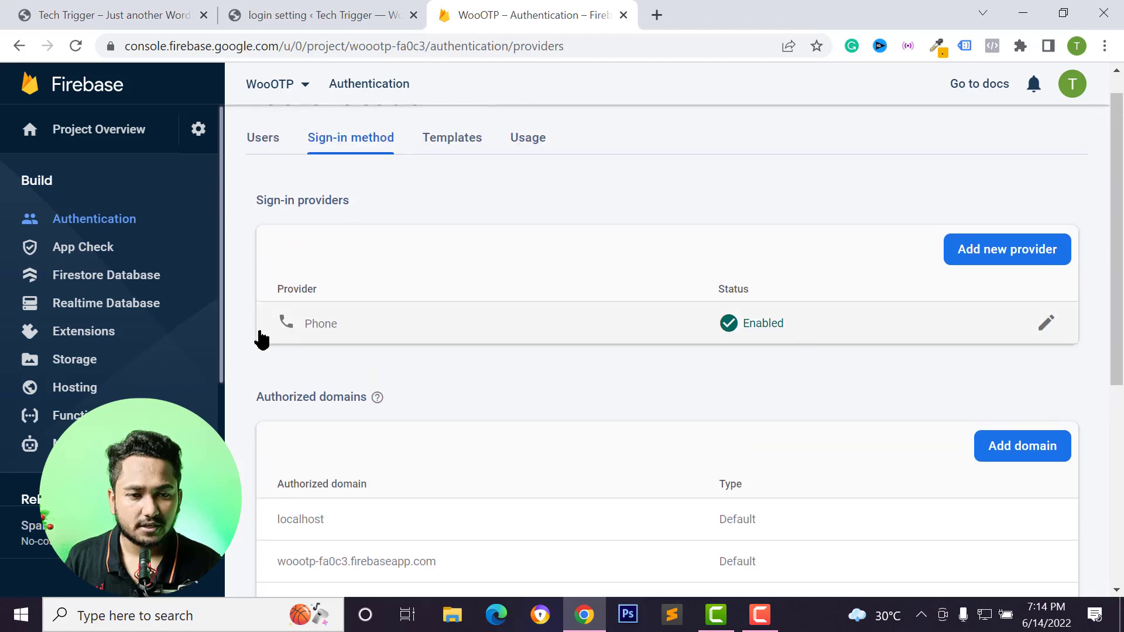
# - Start a new authorized domain and copy the storefront's web address
pyautogui.scroll(-3, 786, 425)
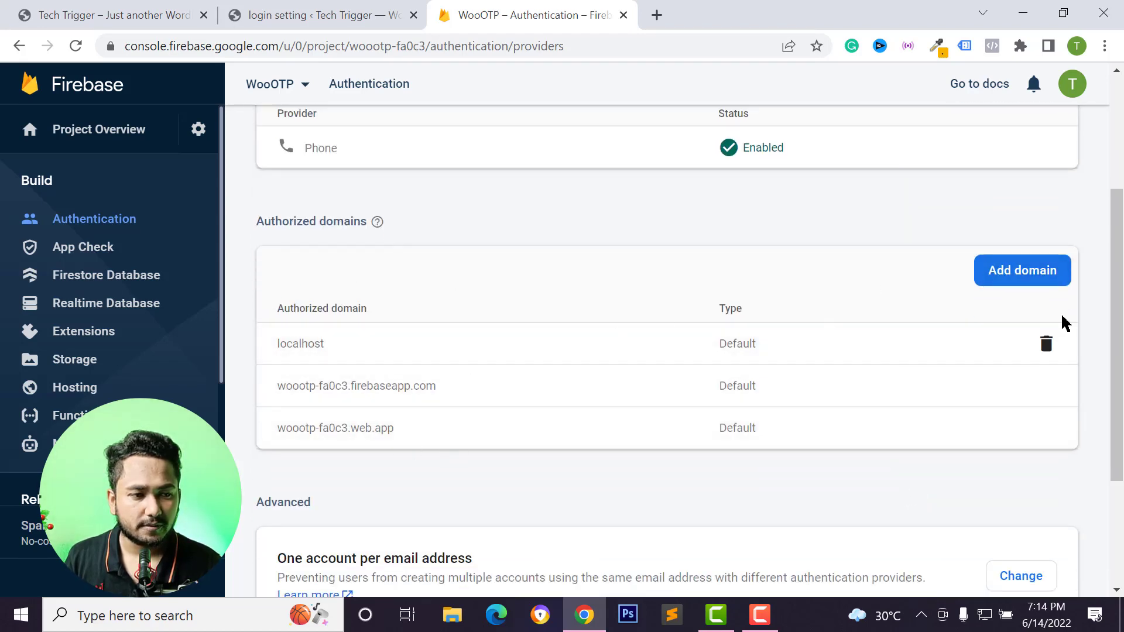
pyautogui.click(1019, 272)
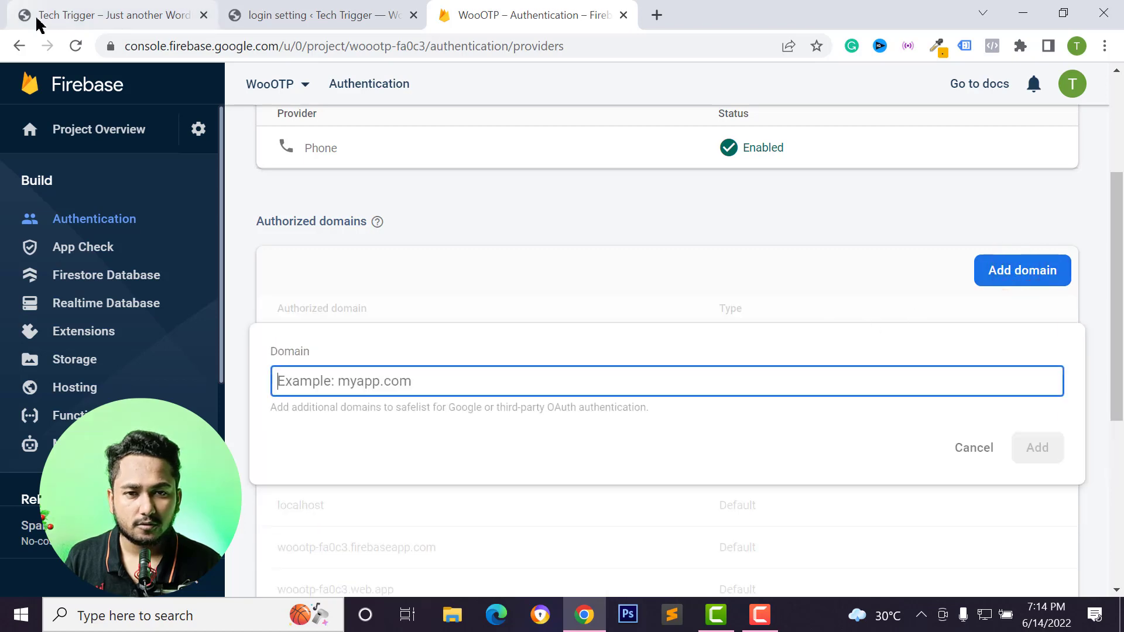
pyautogui.click(70, 21)
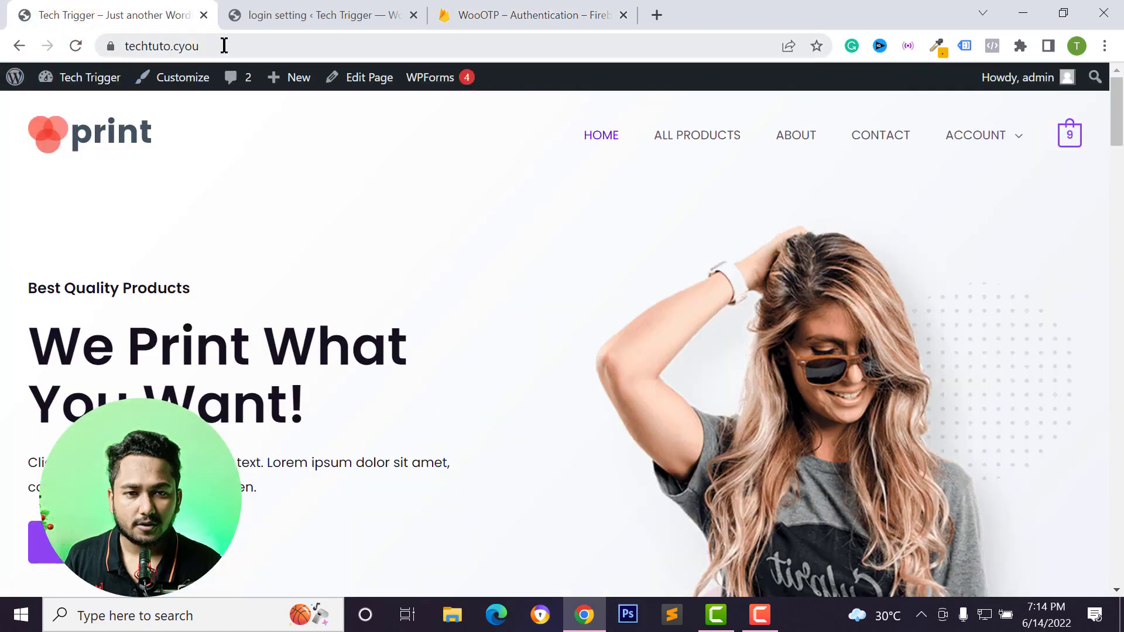
pyautogui.click(222, 44)
pyautogui.rightClick(180, 35)
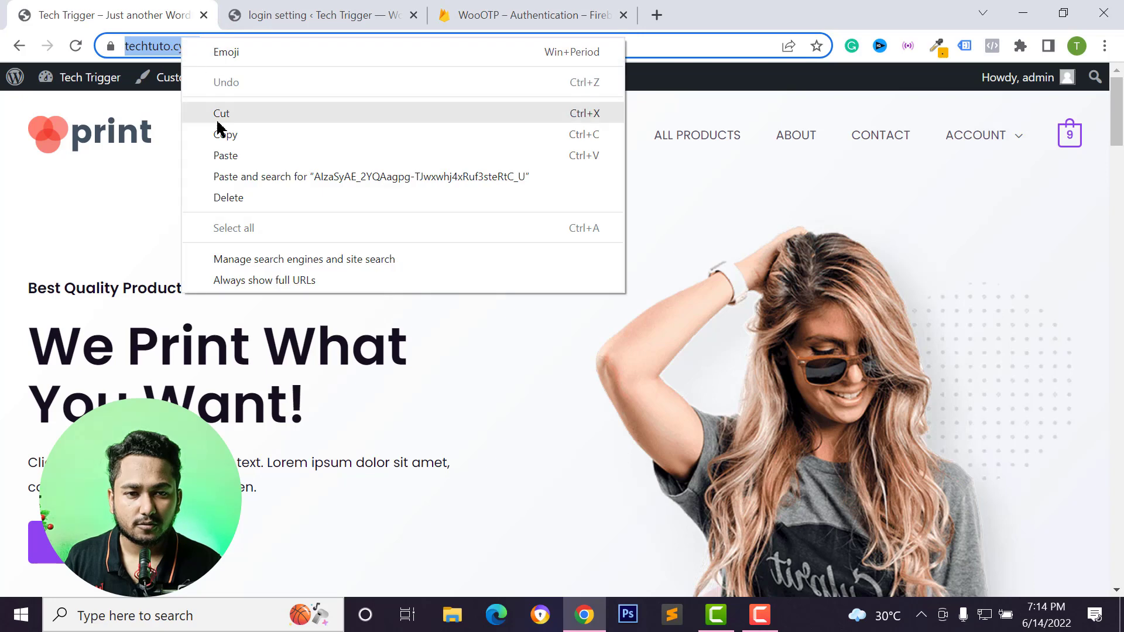
pyautogui.click(221, 134)
pyautogui.click(544, 12)
pyautogui.click(469, 391)
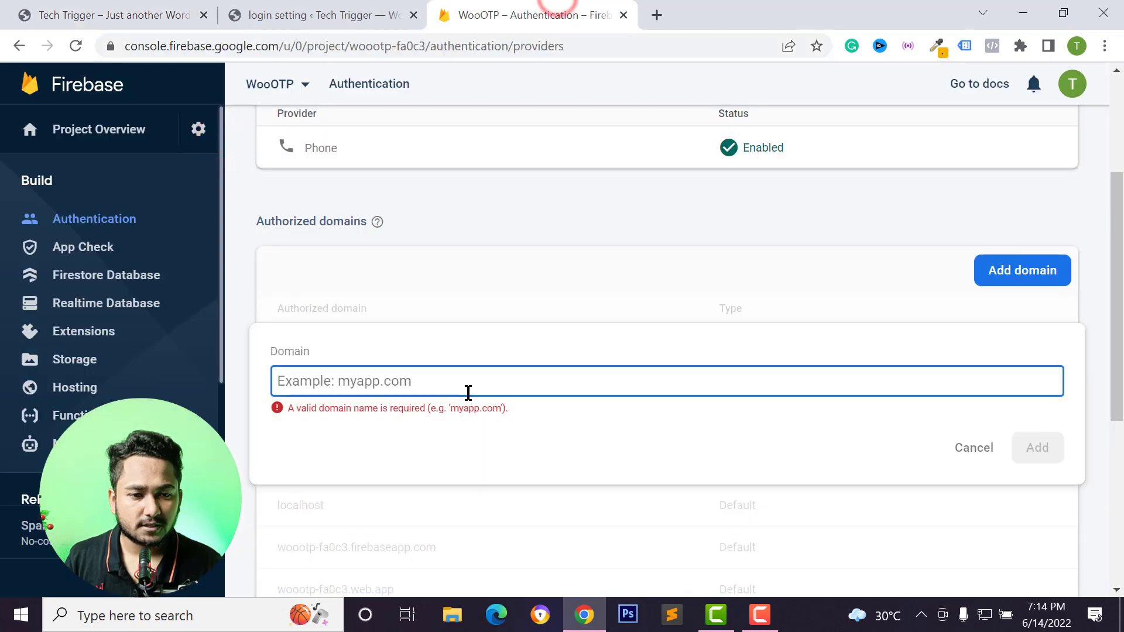
pyautogui.hotkey('ctrl', 'v')
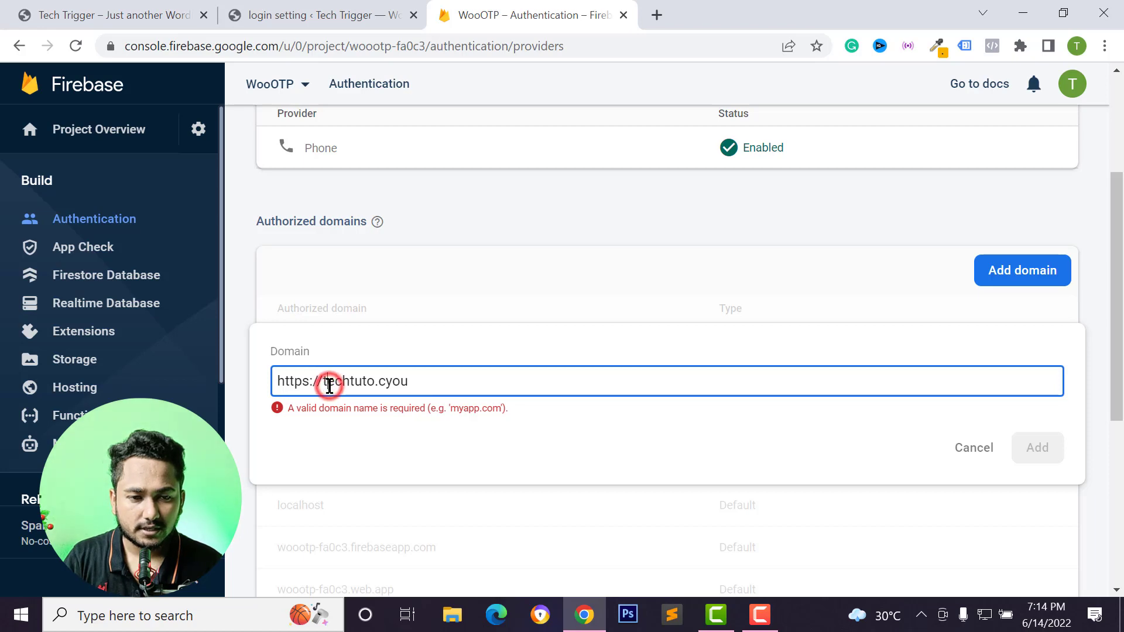
pyautogui.moveTo(278, 380); pyautogui.dragTo(323, 383)
pyautogui.press('BackSpace')
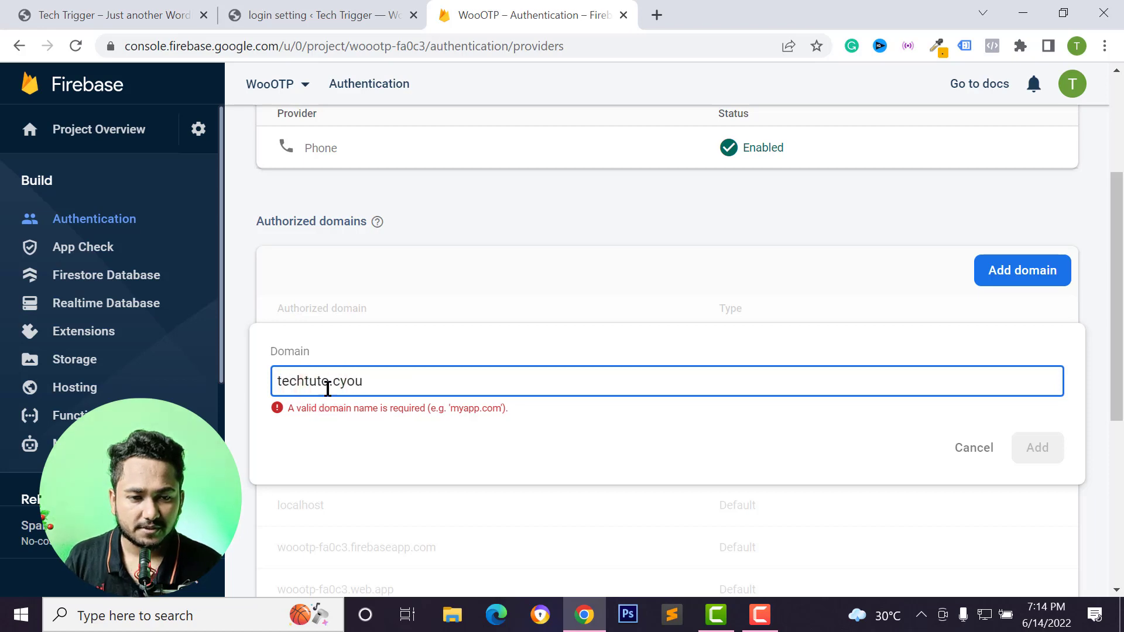
pyautogui.click(876, 433)
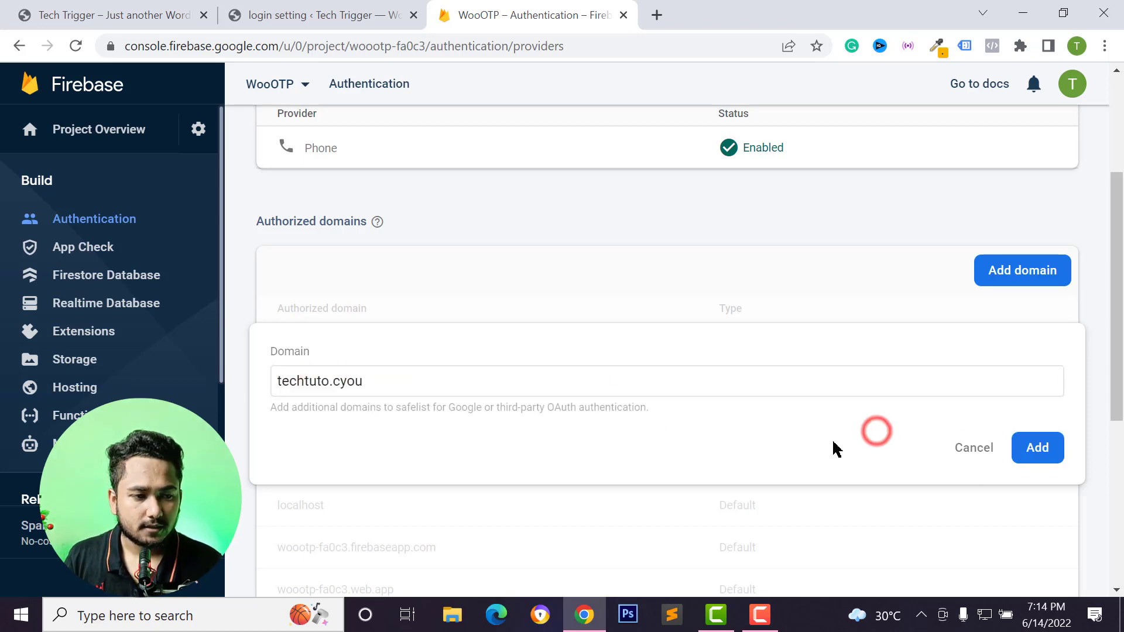
pyautogui.click(1045, 448)
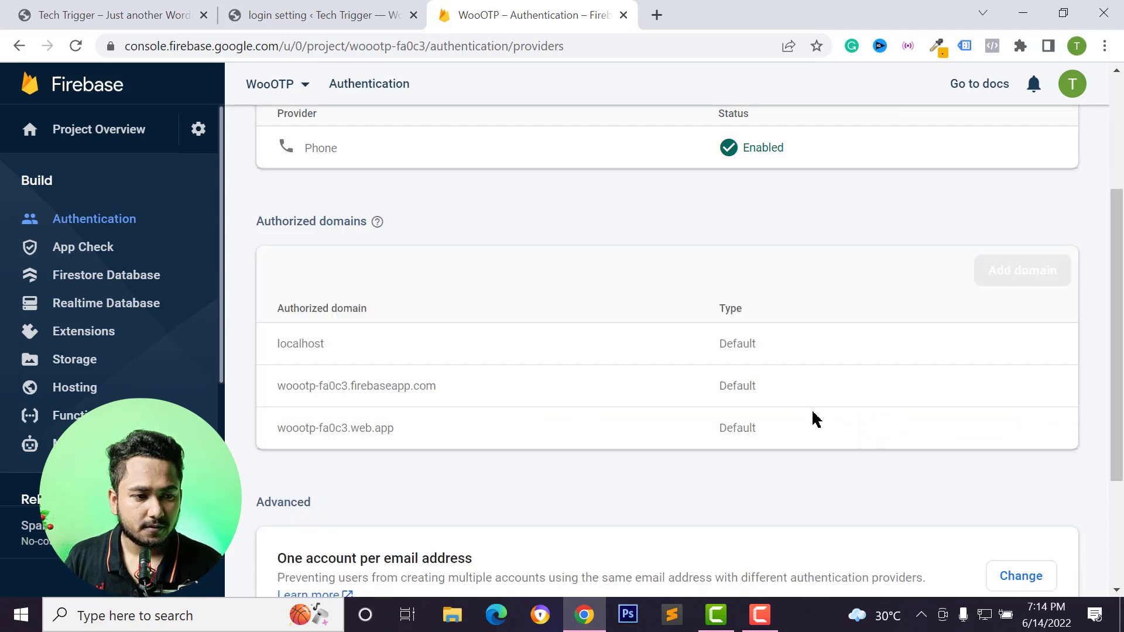
pyautogui.scroll(-1, 652, 398)
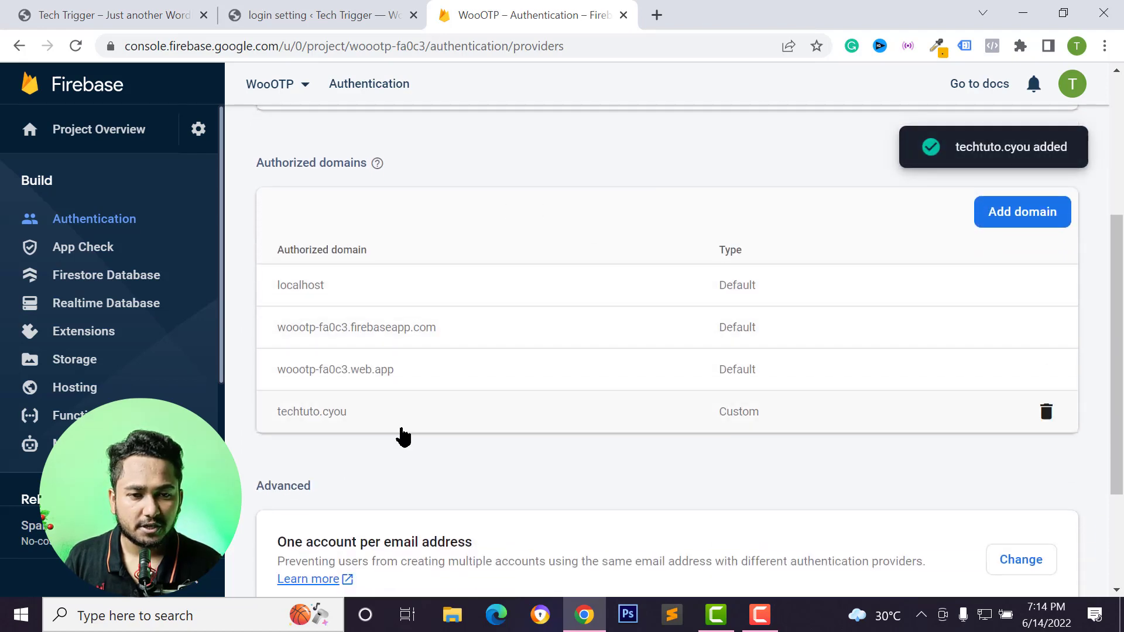
pyautogui.scroll(5, 395, 425)
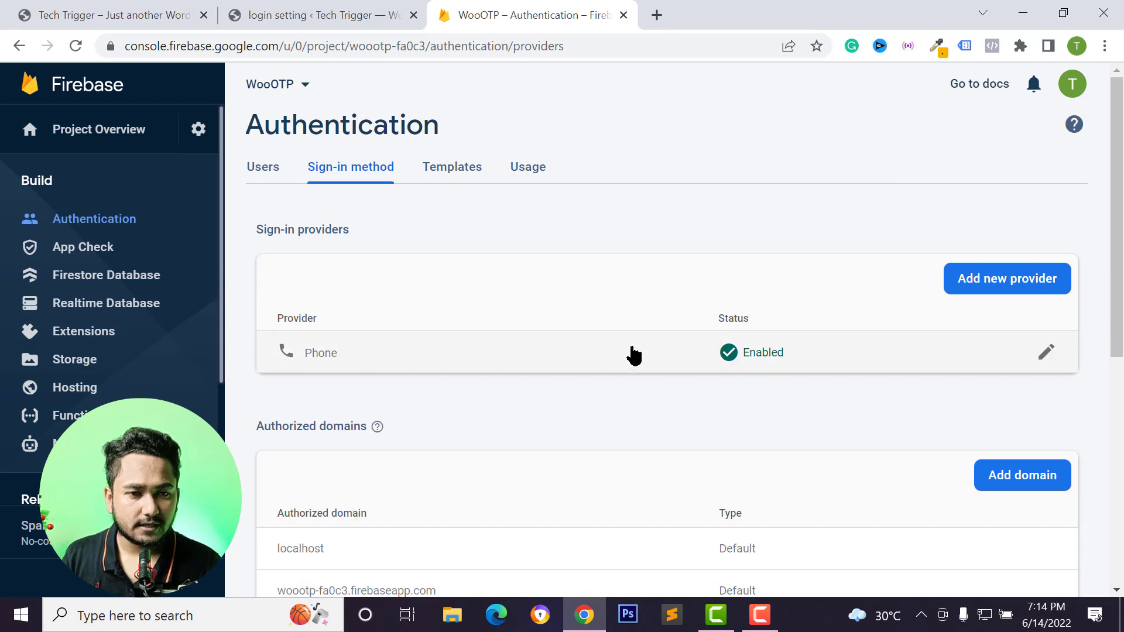
# - Save the idehwebLwp login settings so the Firebase API key and config are stored
pyautogui.click(286, 7)
pyautogui.scroll(-6, 476, 264)
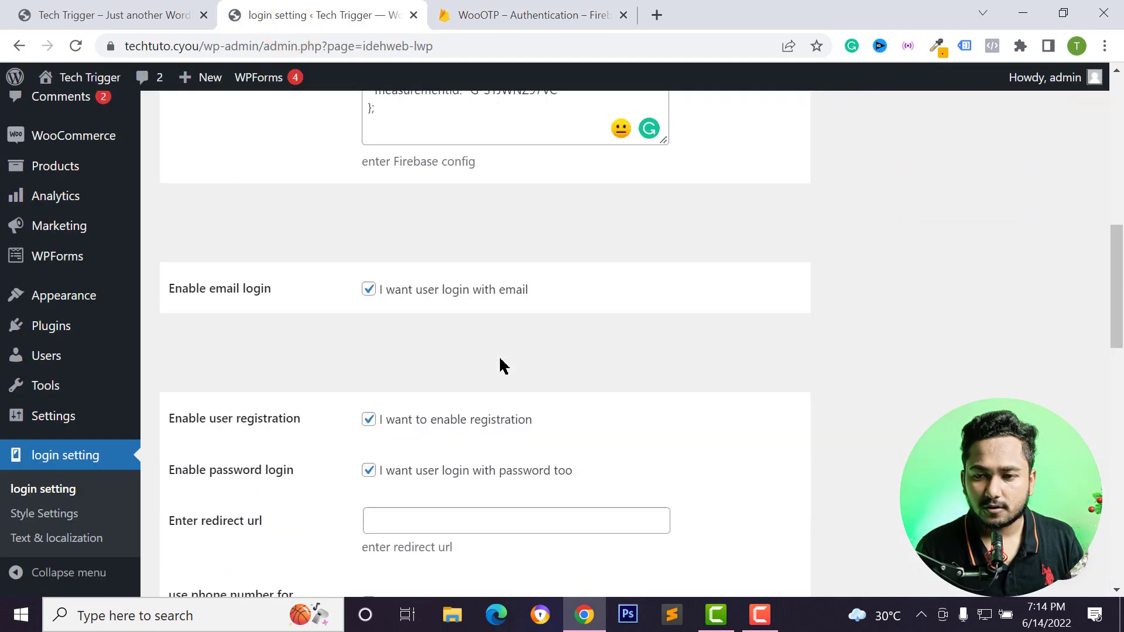
pyautogui.scroll(-1, 502, 366)
pyautogui.scroll(-15, 296, 410)
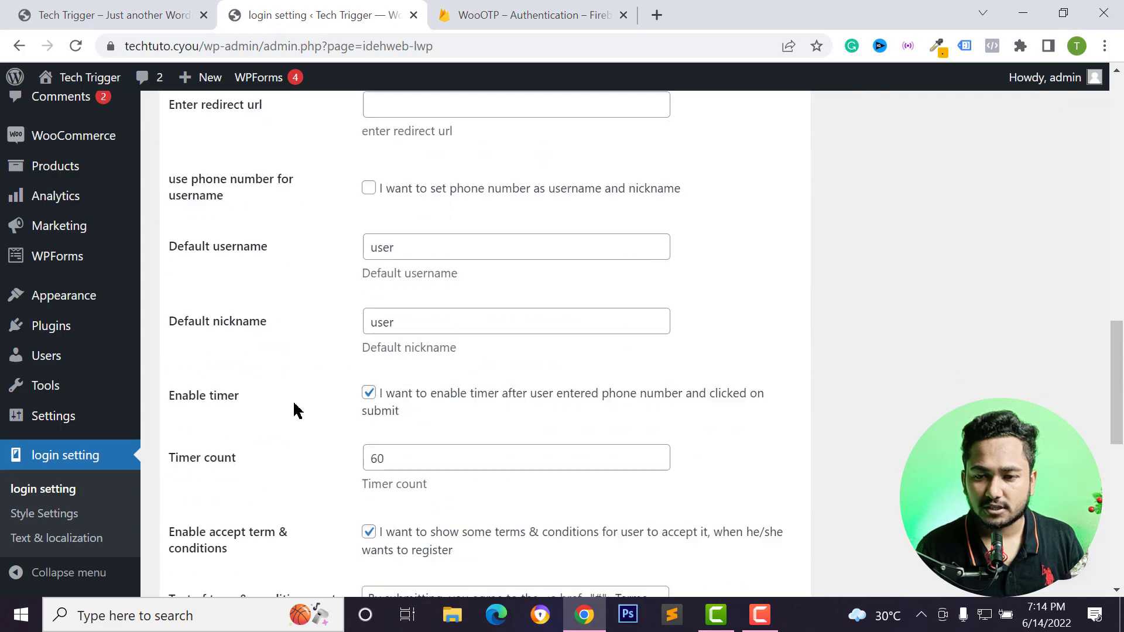
pyautogui.click(210, 517)
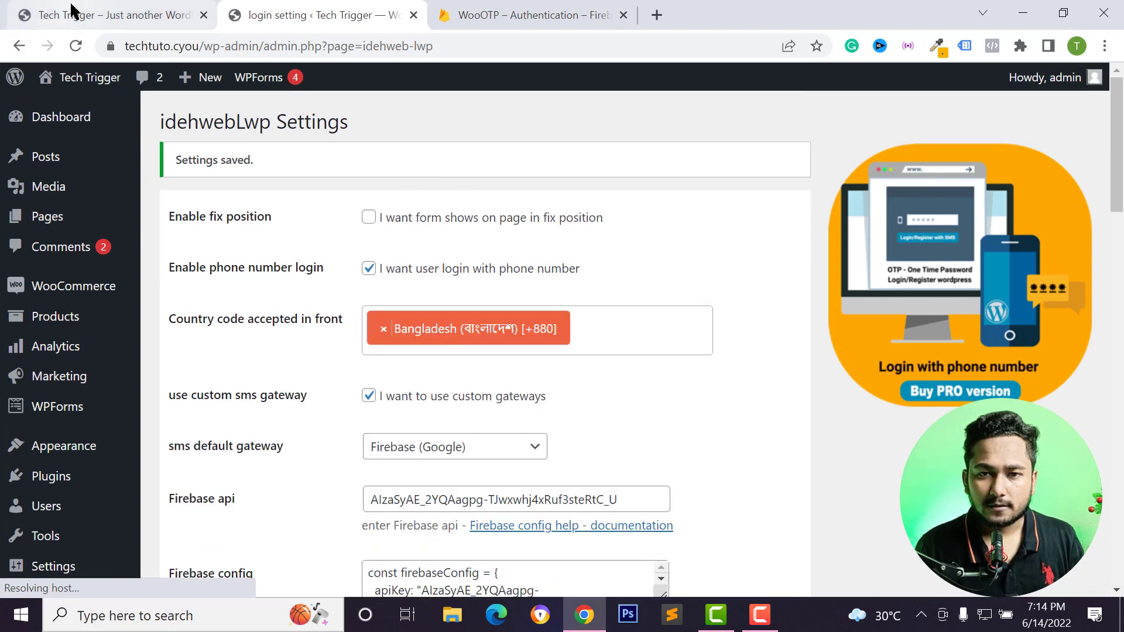
# - Copy the techtuto.cyou site address and load it in a new incognito window
pyautogui.click(173, 14)
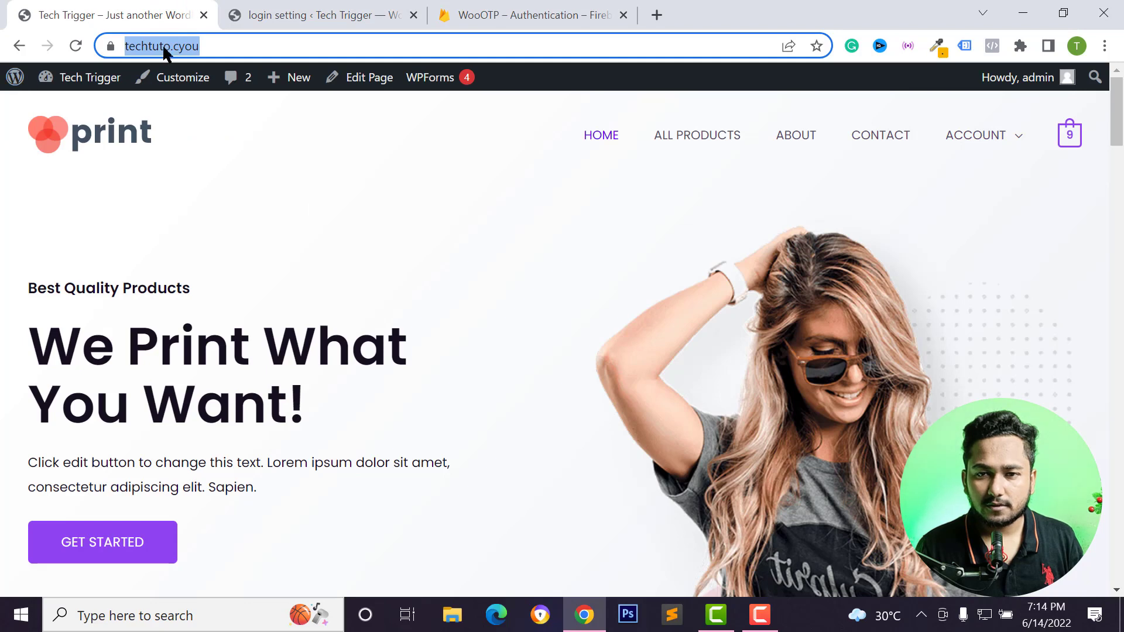
pyautogui.rightClick(200, 46)
pyautogui.click(251, 148)
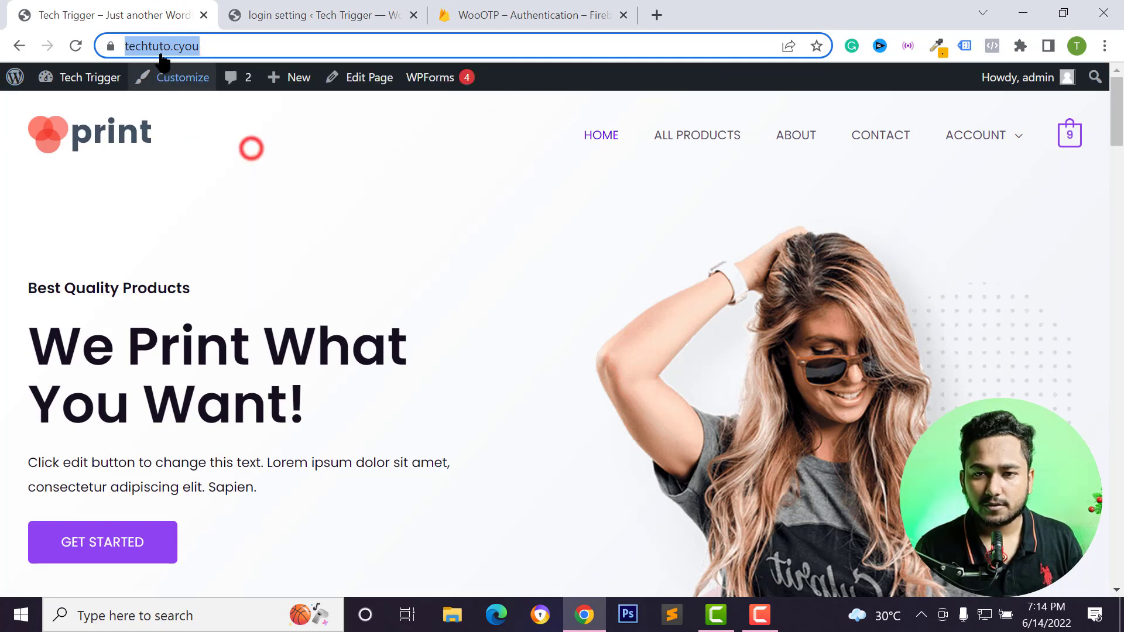
pyautogui.click(1105, 46)
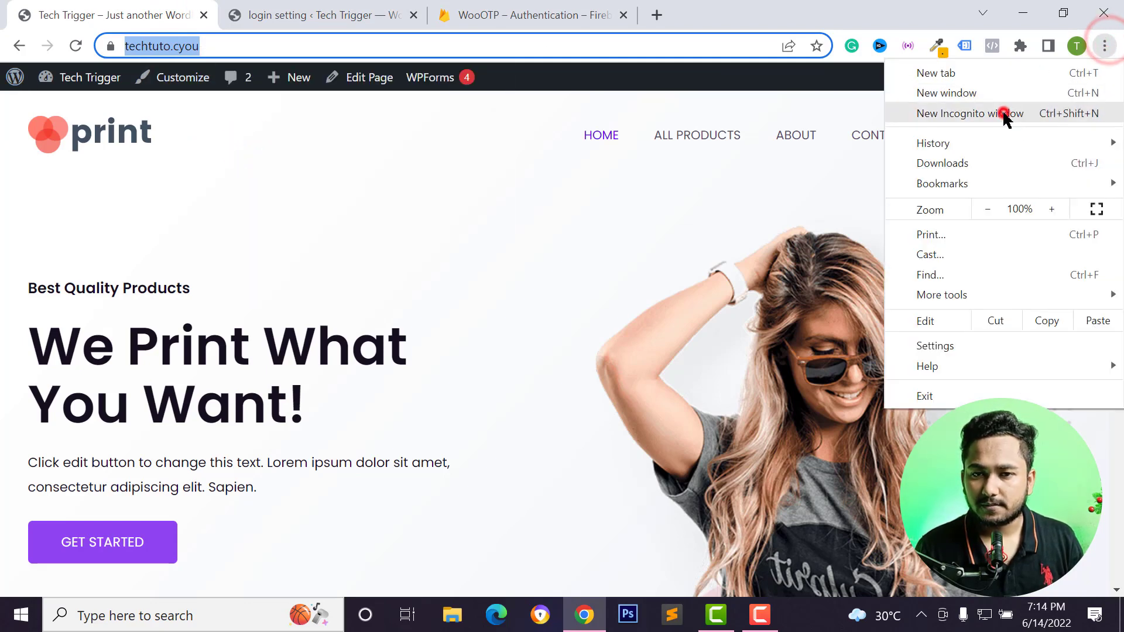
pyautogui.click(1005, 114)
pyautogui.hotkey('ctrl', 'v')
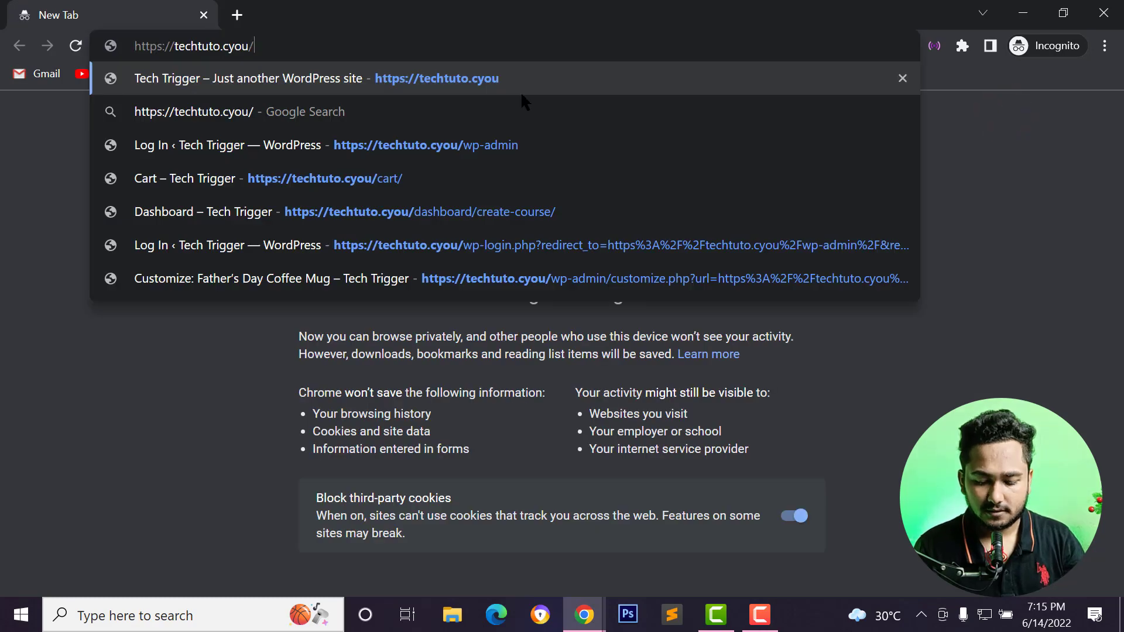
pyautogui.press('Return')
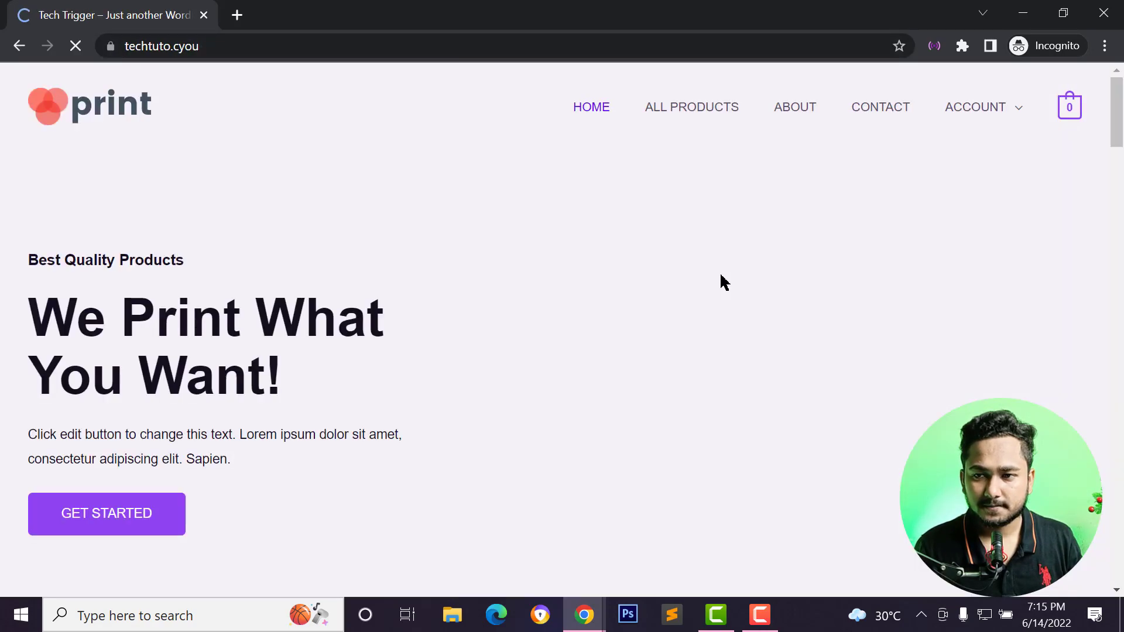
# - Open the My account page in the incognito window and inspect its login form
pyautogui.moveTo(954, 117)
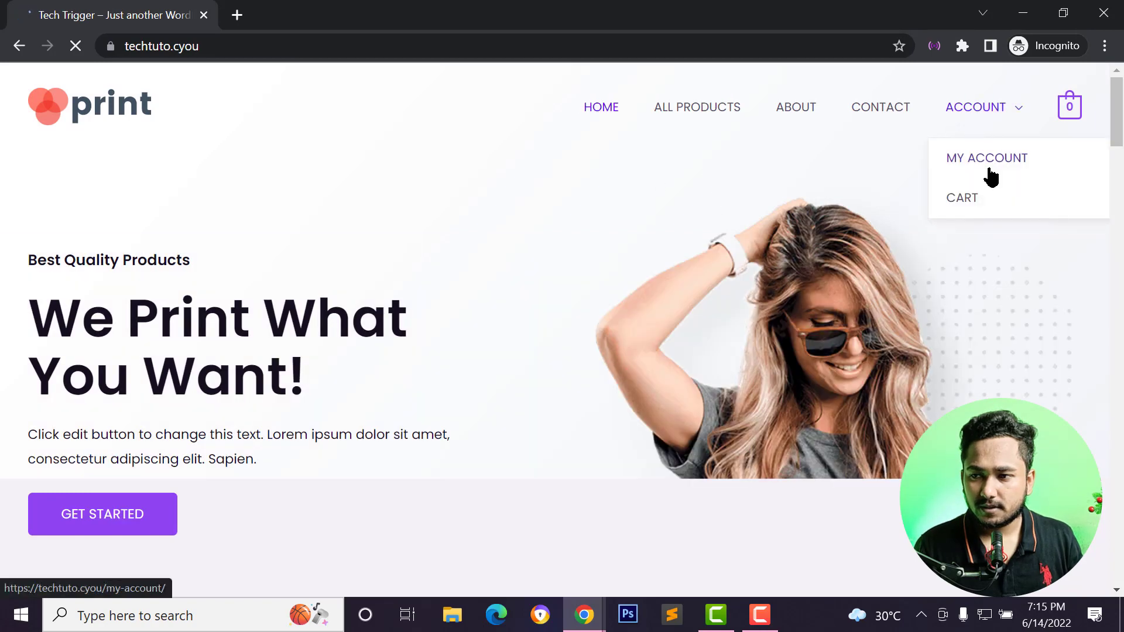
pyautogui.click(988, 158)
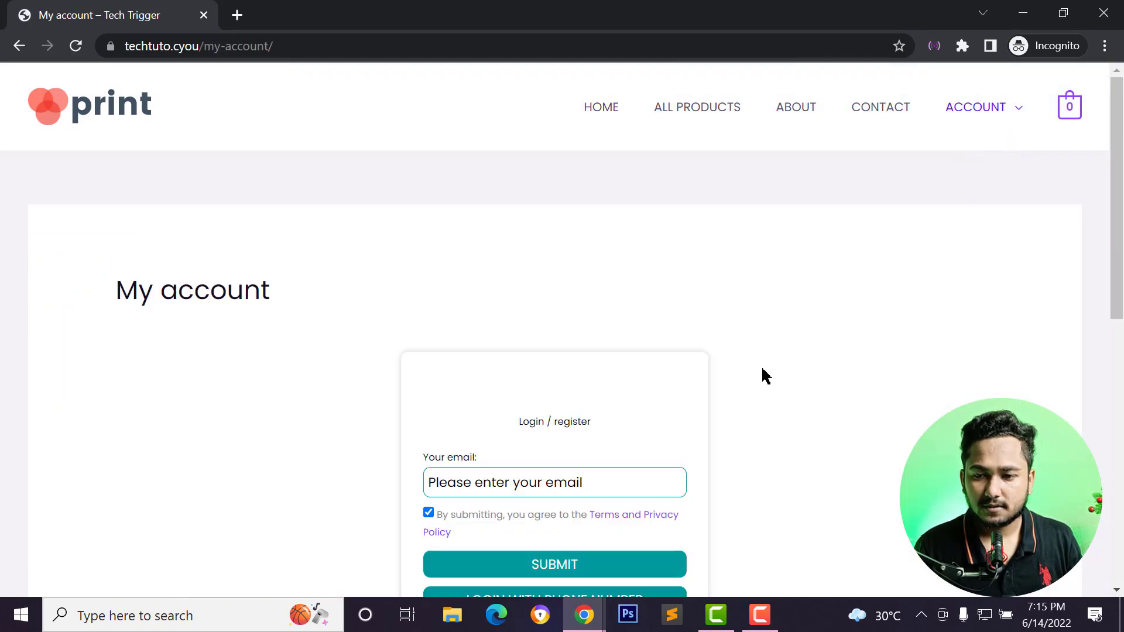
pyautogui.scroll(-3, 754, 376)
pyautogui.scroll(3, 260, 303)
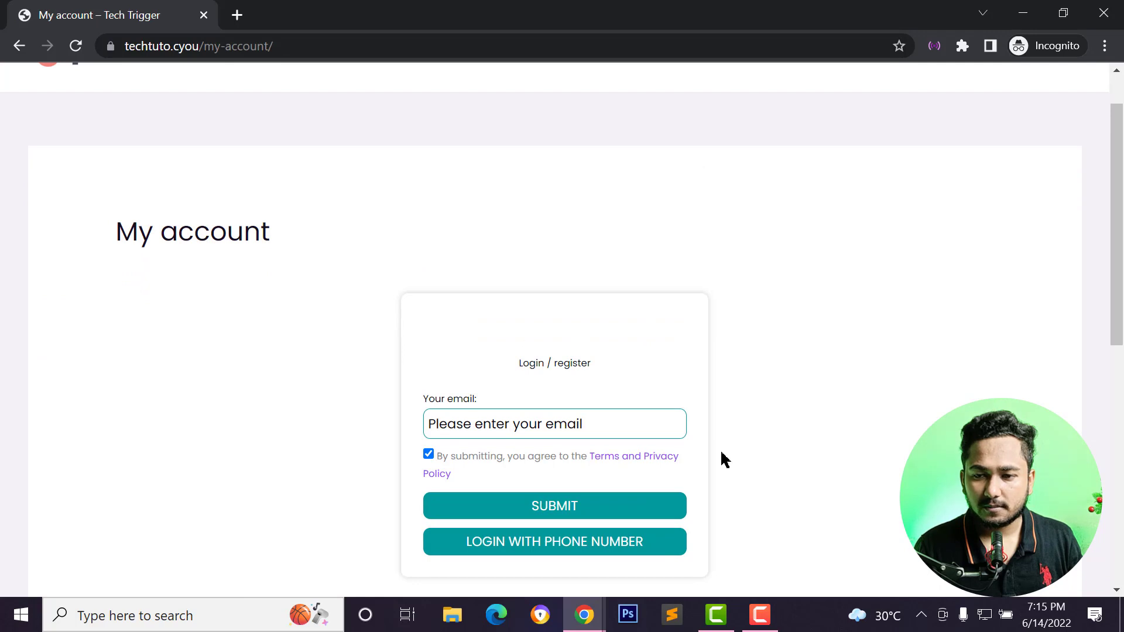
pyautogui.scroll(-2, 412, 324)
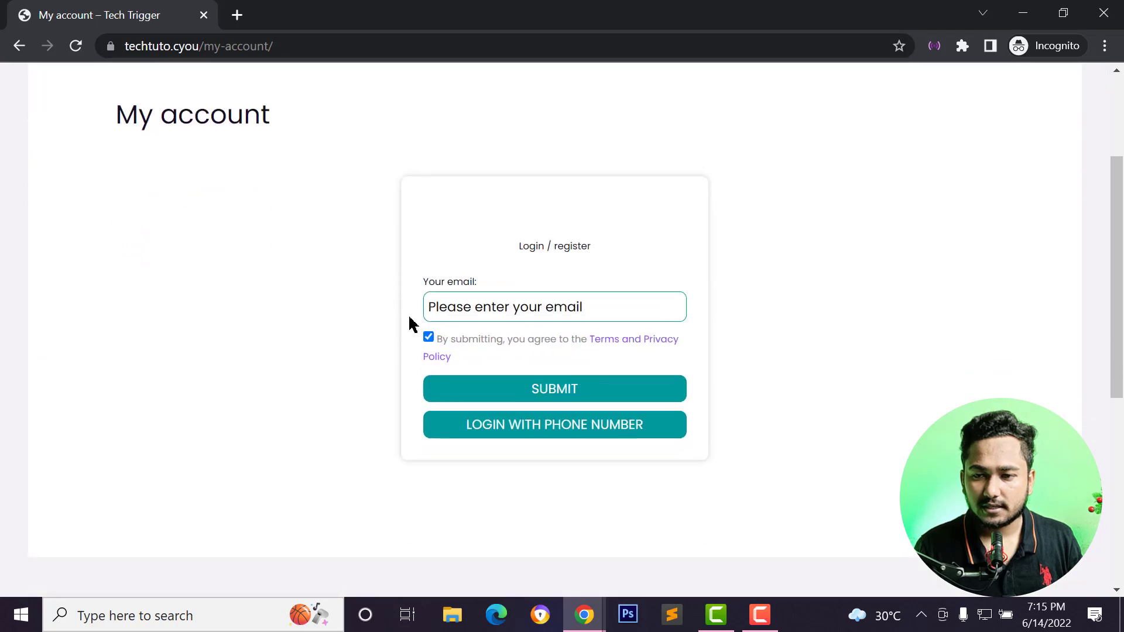
pyautogui.click(621, 309)
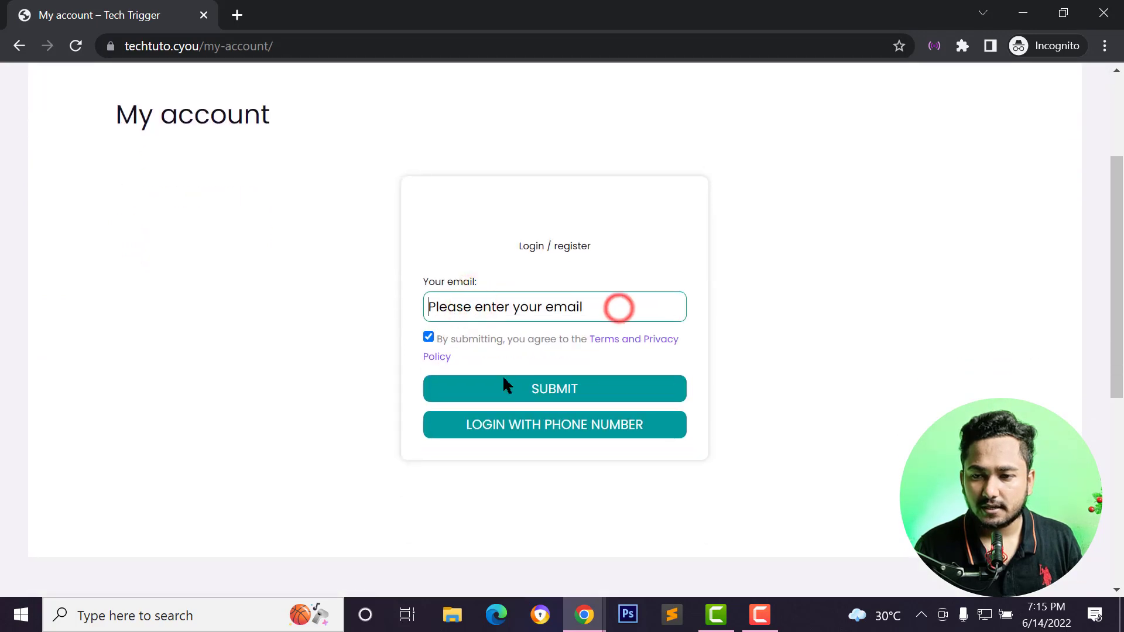
# - Switch the form to phone-number login with +880, then return to the admin window
pyautogui.click(554, 428)
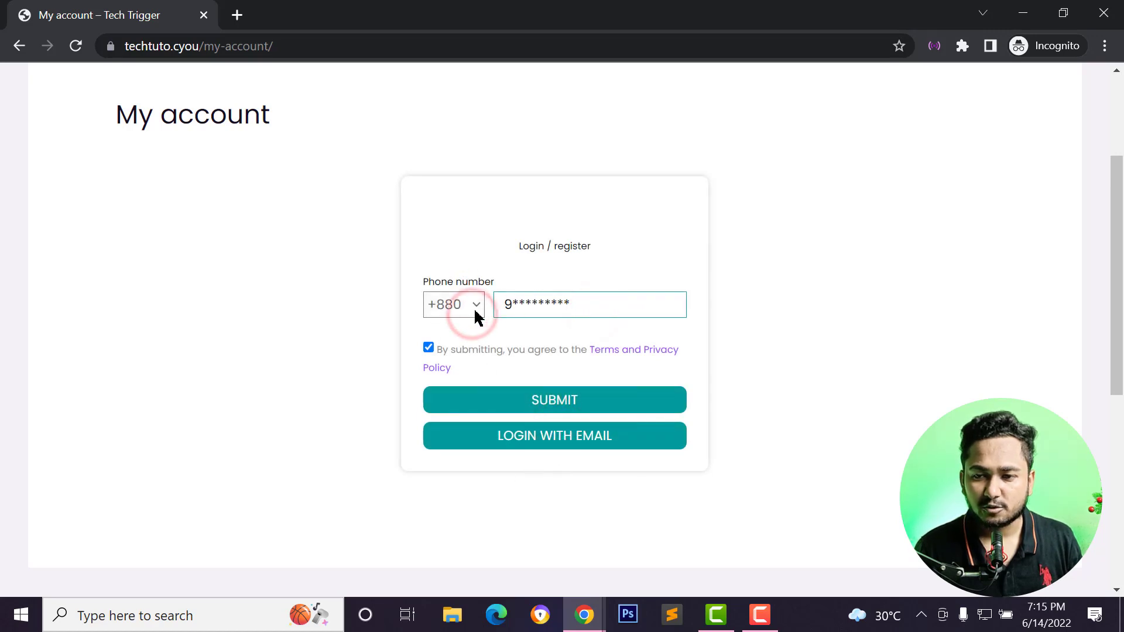
pyautogui.click(475, 311)
pyautogui.click(446, 329)
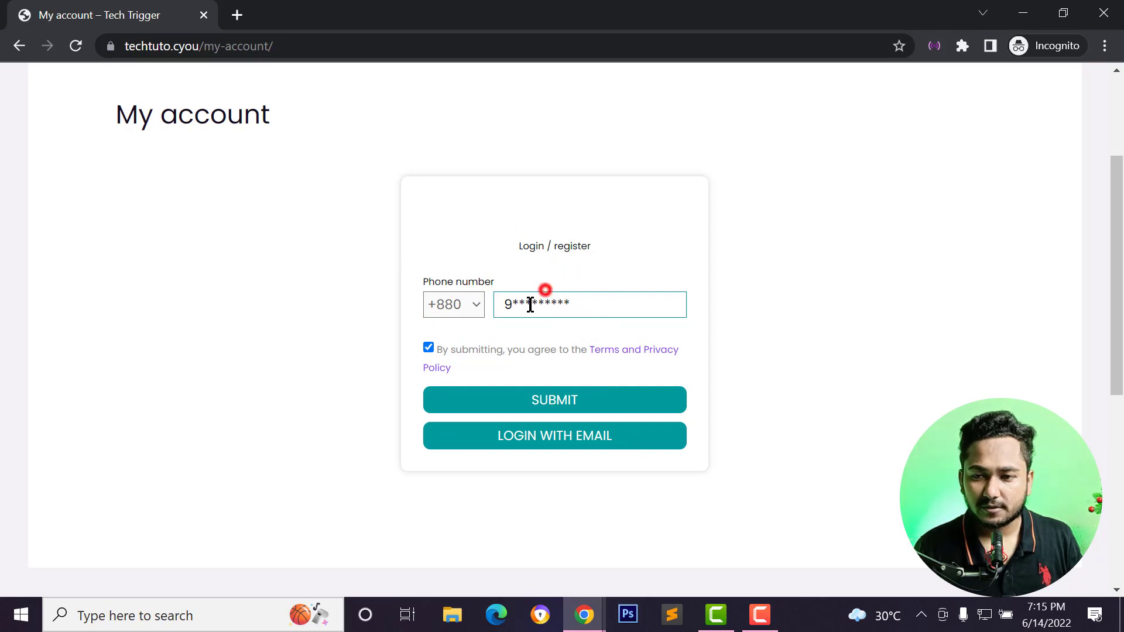
pyautogui.click(509, 303)
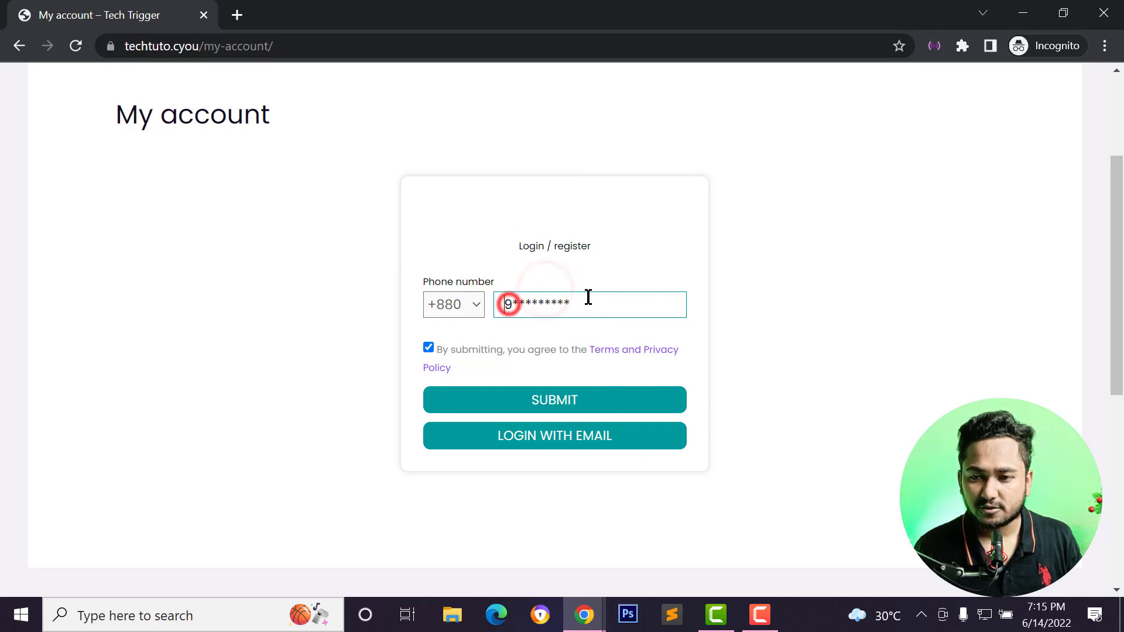
pyautogui.click(544, 302)
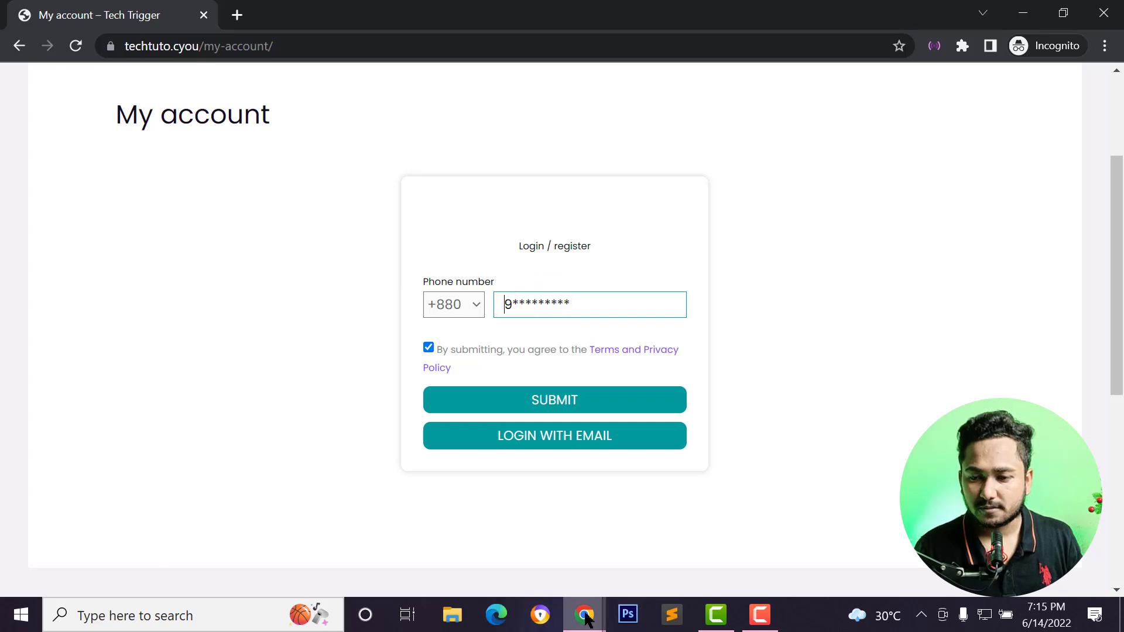
pyautogui.moveTo(585, 617)
pyautogui.click(434, 556)
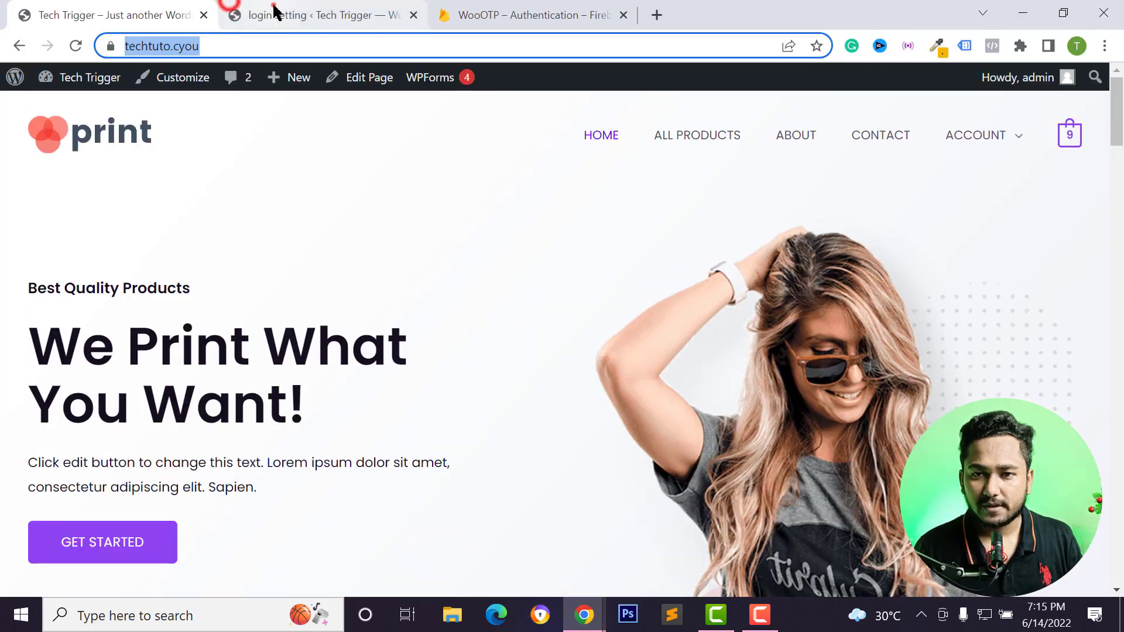
# - Review the idehwebLwp Settings page's phone login and Firebase (Google) gateway options
pyautogui.click(275, 11)
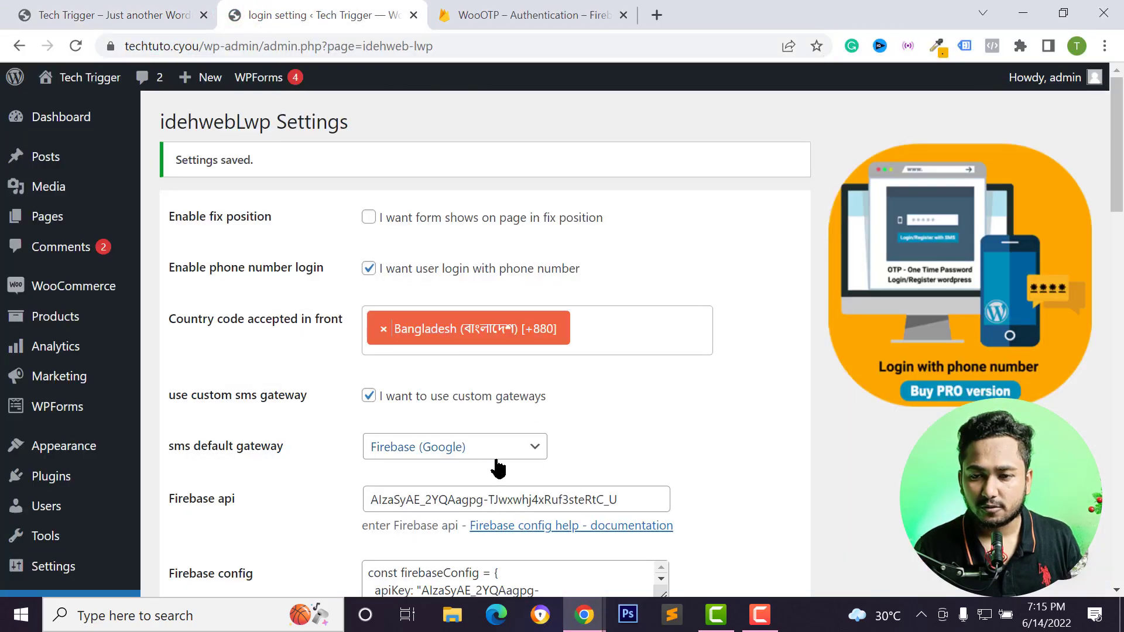
pyautogui.scroll(-1, 404, 264)
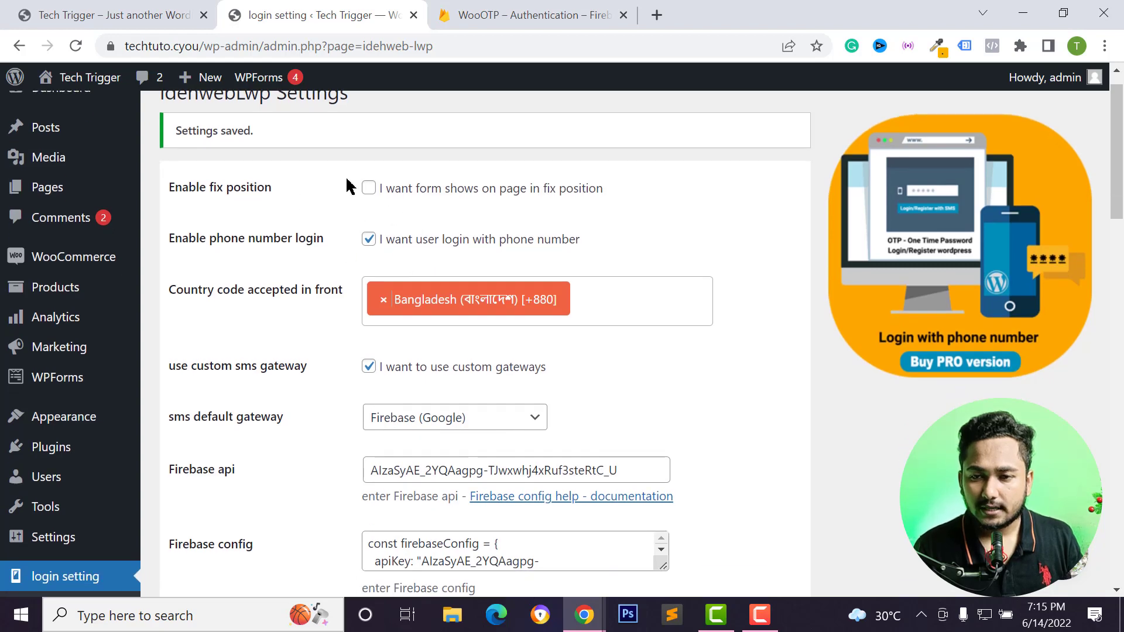
pyautogui.scroll(-2, 362, 220)
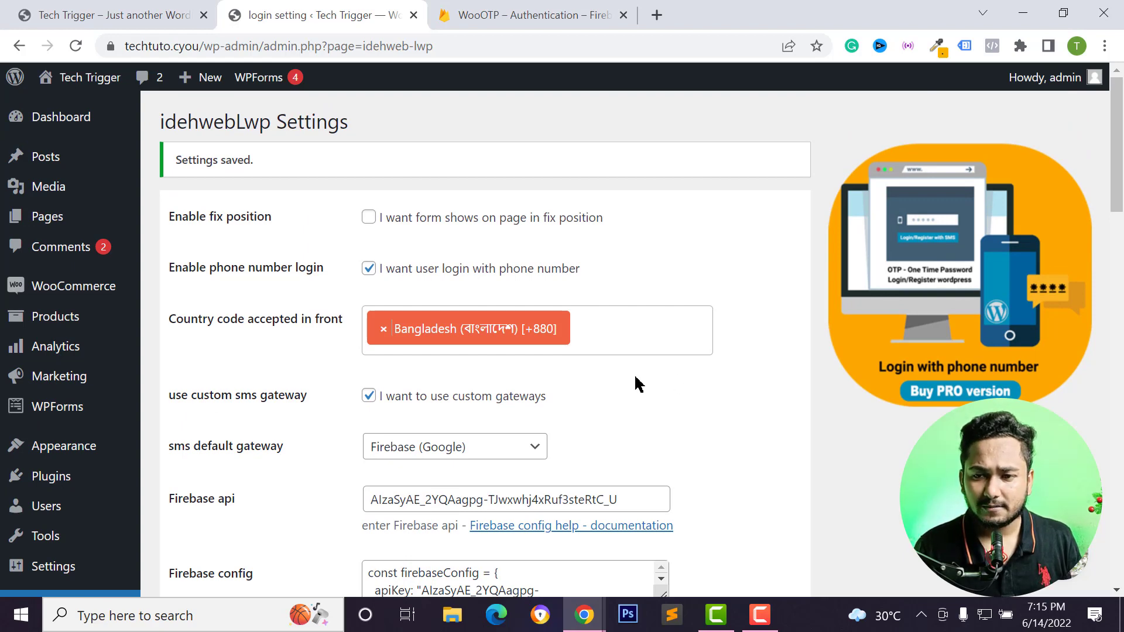
pyautogui.scroll(-1, 573, 391)
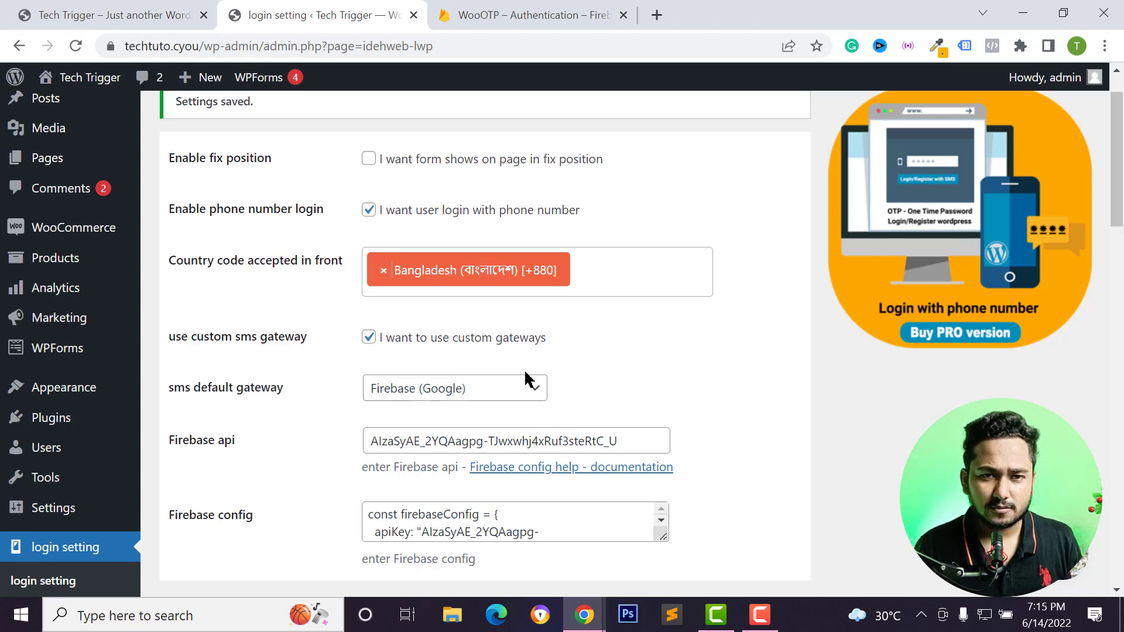
pyautogui.scroll(1, 433, 386)
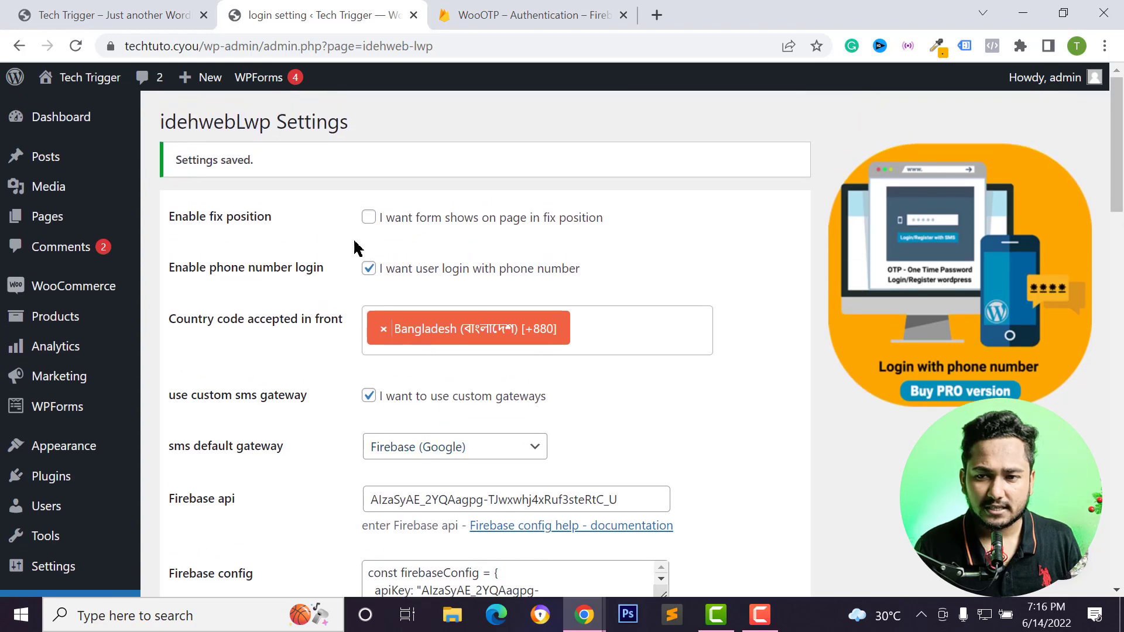
pyautogui.scroll(-2, 372, 351)
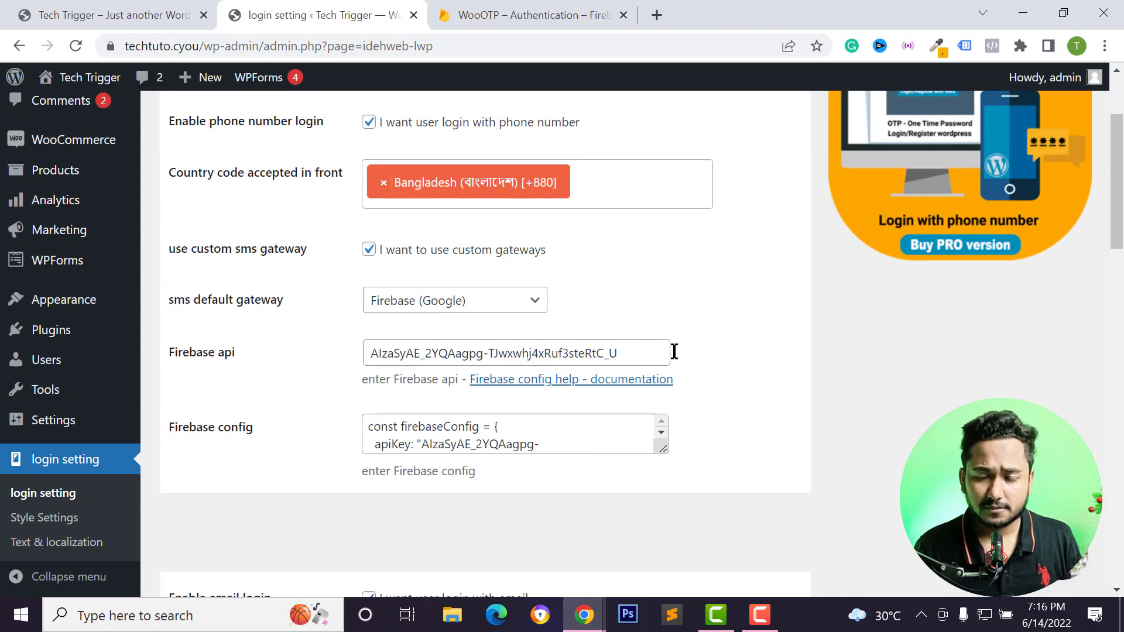
pyautogui.scroll(1, 632, 365)
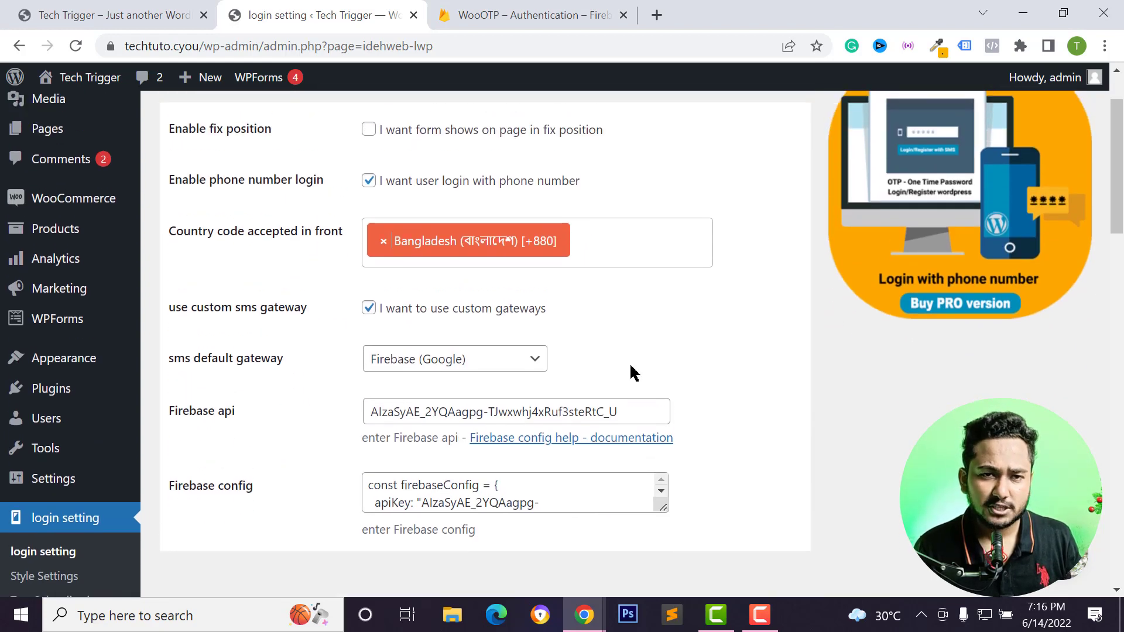
pyautogui.scroll(2, 627, 368)
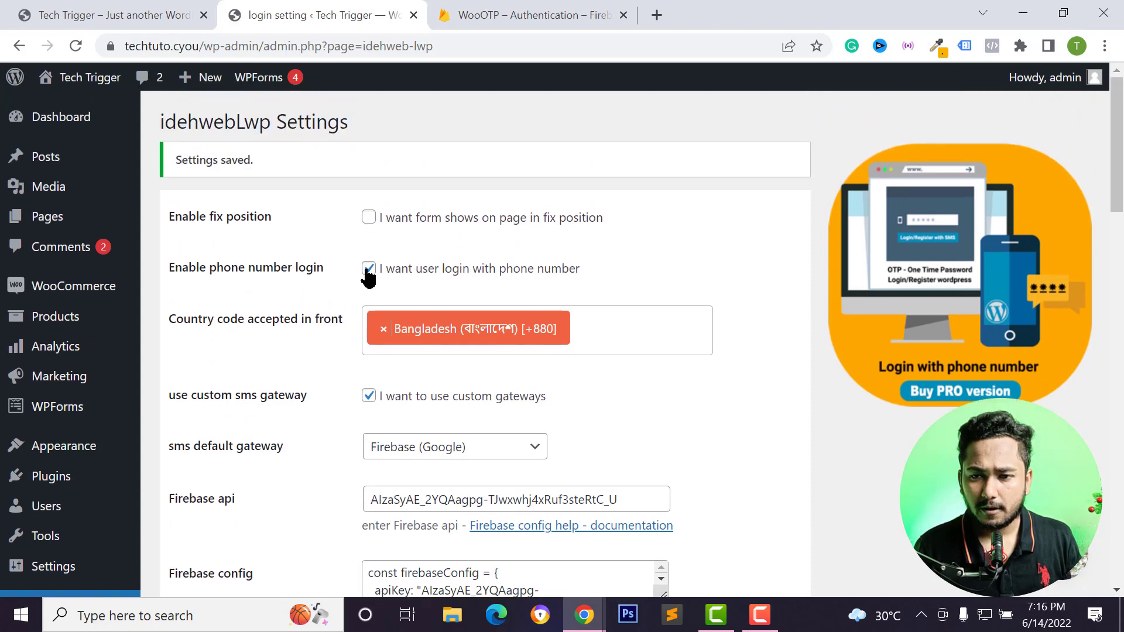
pyautogui.scroll(-3, 370, 278)
pyautogui.scroll(-1, 381, 316)
pyautogui.scroll(3, 436, 326)
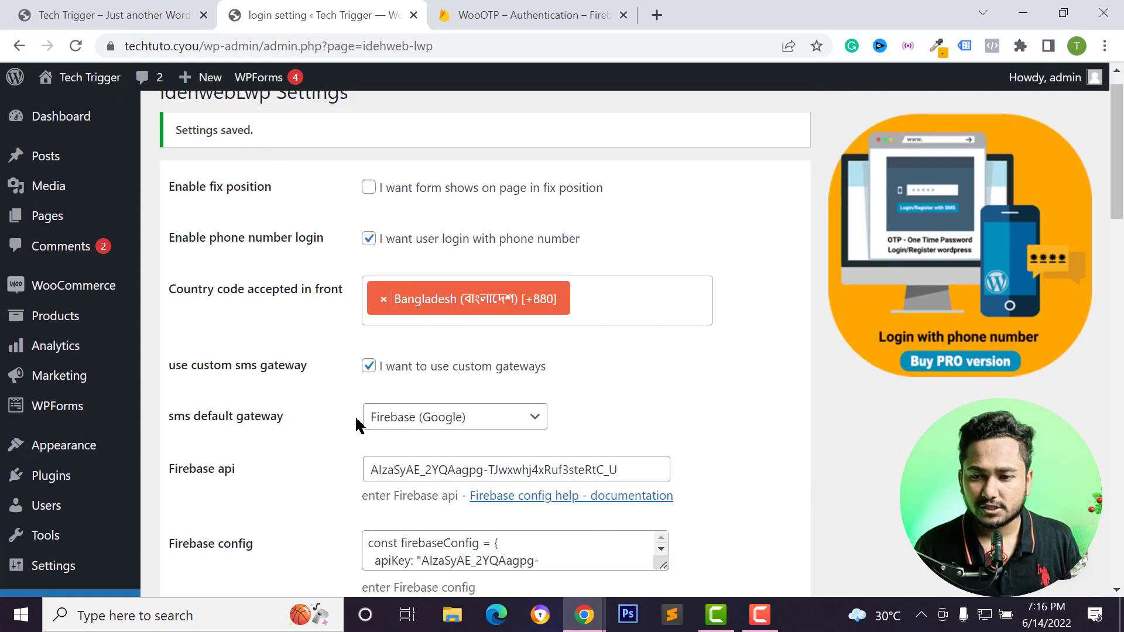
# - Turn off login with email and login with password in the idehwebLwp settings
pyautogui.scroll(-2, 357, 439)
pyautogui.rightClick(354, 464)
pyautogui.click(268, 388)
pyautogui.scroll(-2, 279, 351)
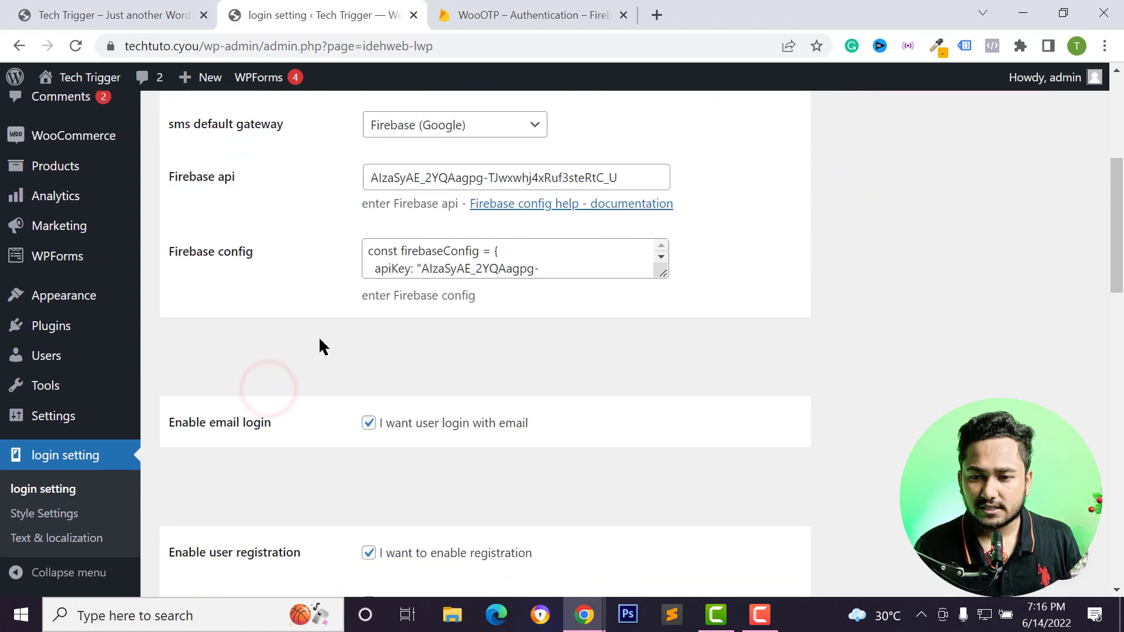
pyautogui.scroll(-3, 321, 346)
pyautogui.moveTo(172, 221); pyautogui.dragTo(275, 220)
pyautogui.click(275, 218)
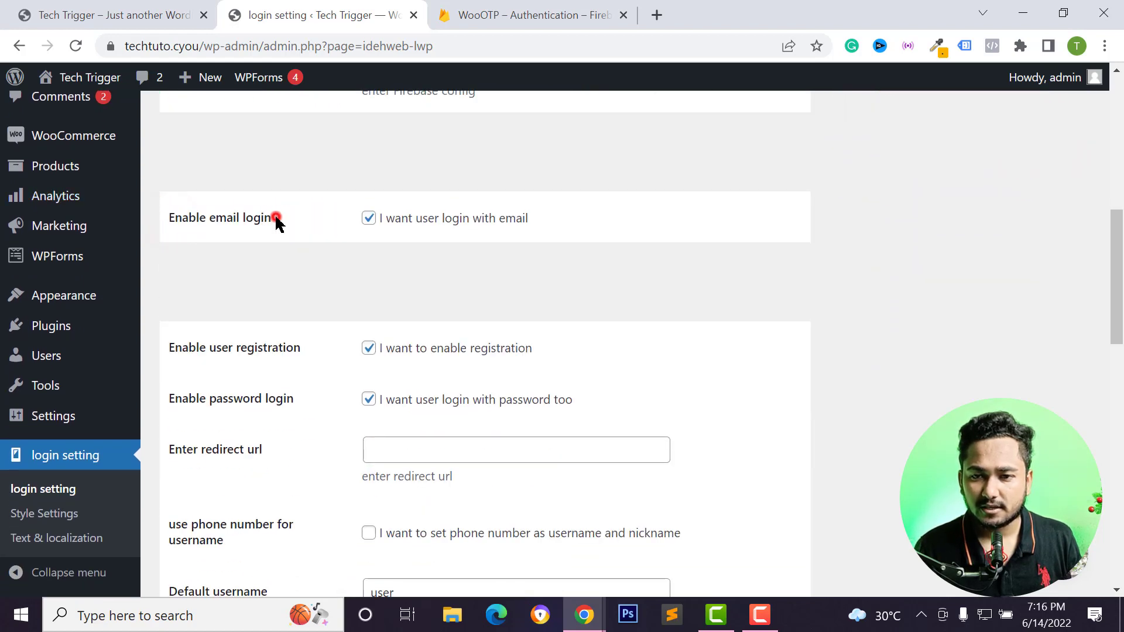
pyautogui.click(369, 217)
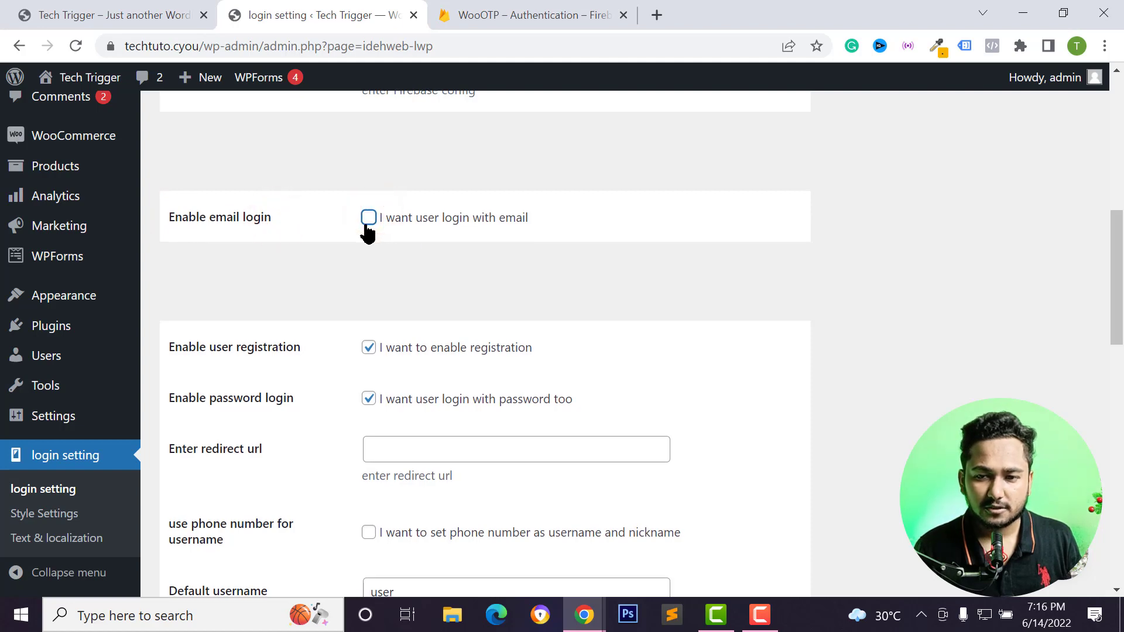
pyautogui.scroll(-2, 234, 204)
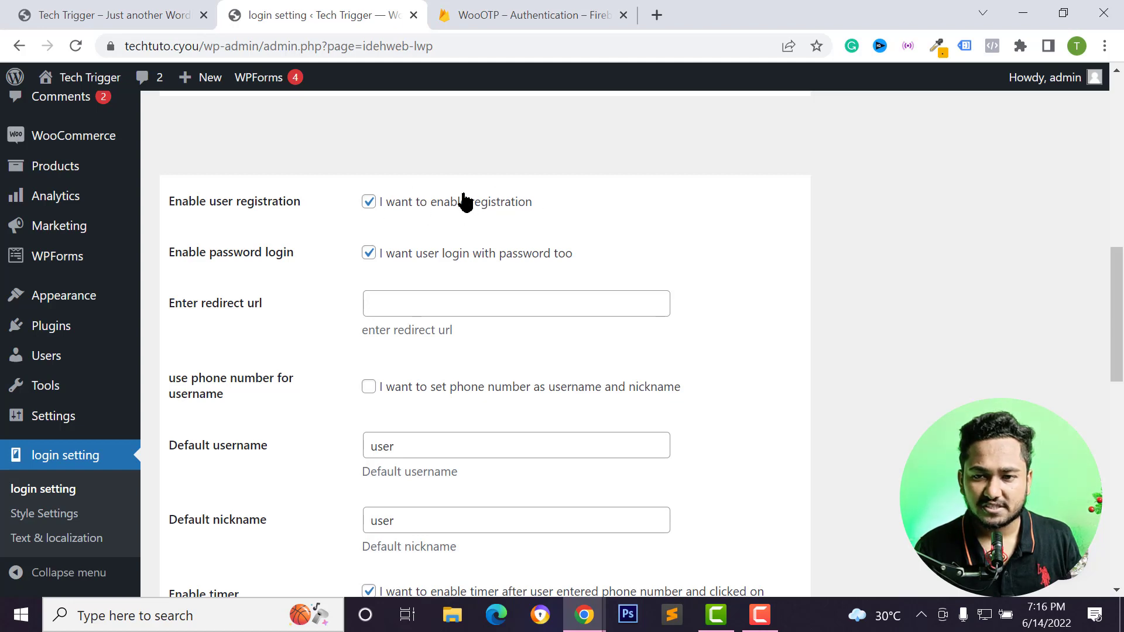
pyautogui.scroll(-1, 196, 187)
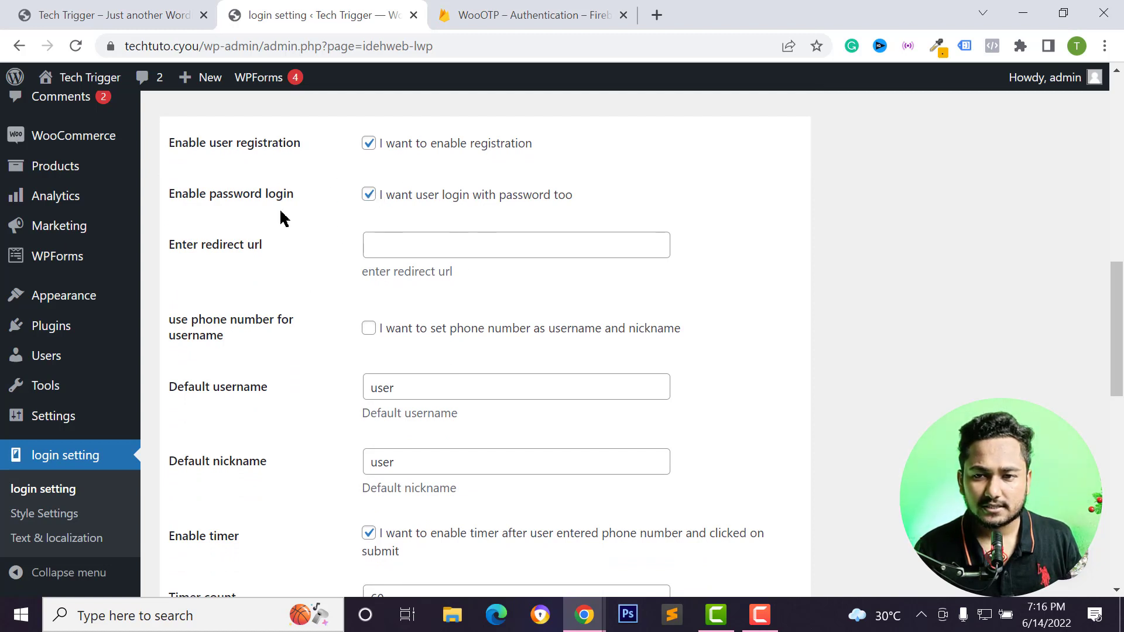
pyautogui.click(369, 198)
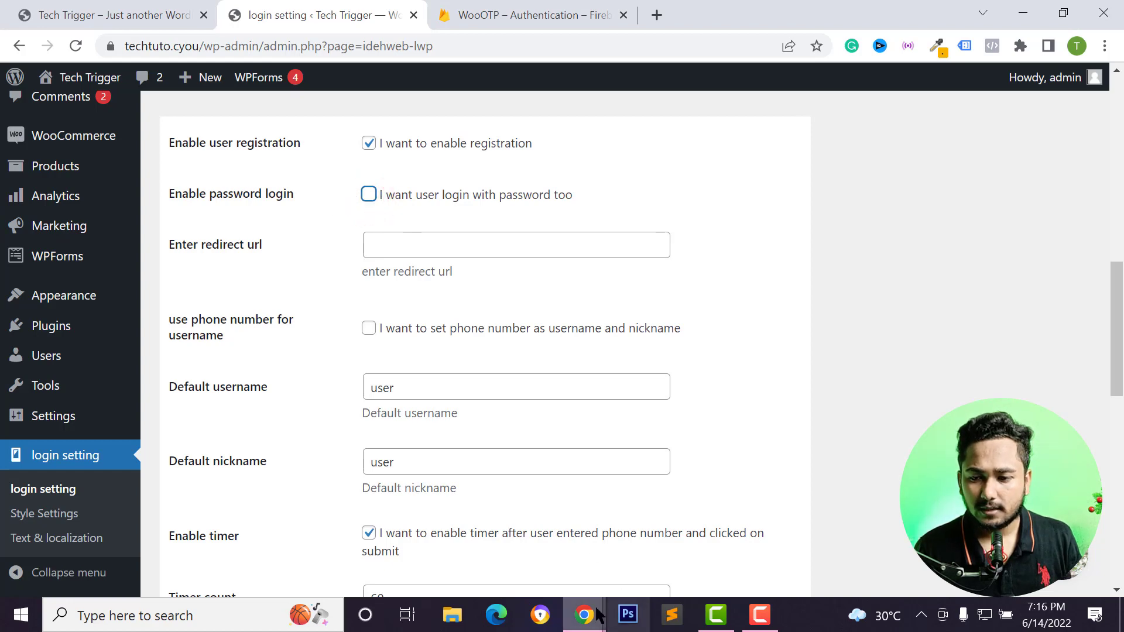
# - Check the incognito My account form, then bring the login settings window back
pyautogui.moveTo(583, 614)
pyautogui.click(688, 552)
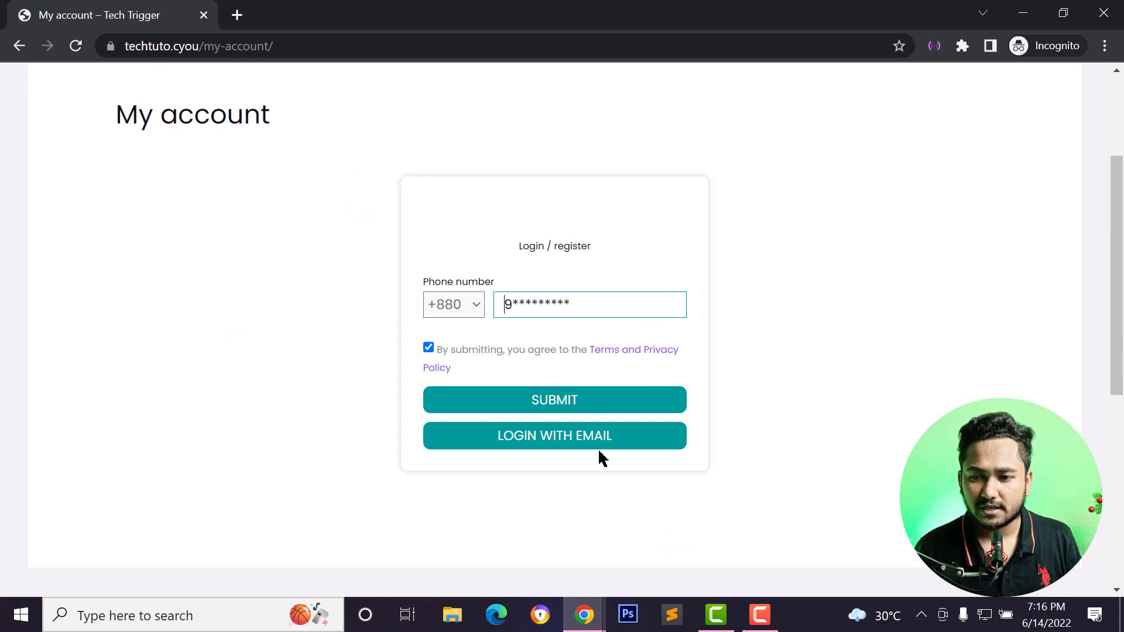
pyautogui.moveTo(584, 614)
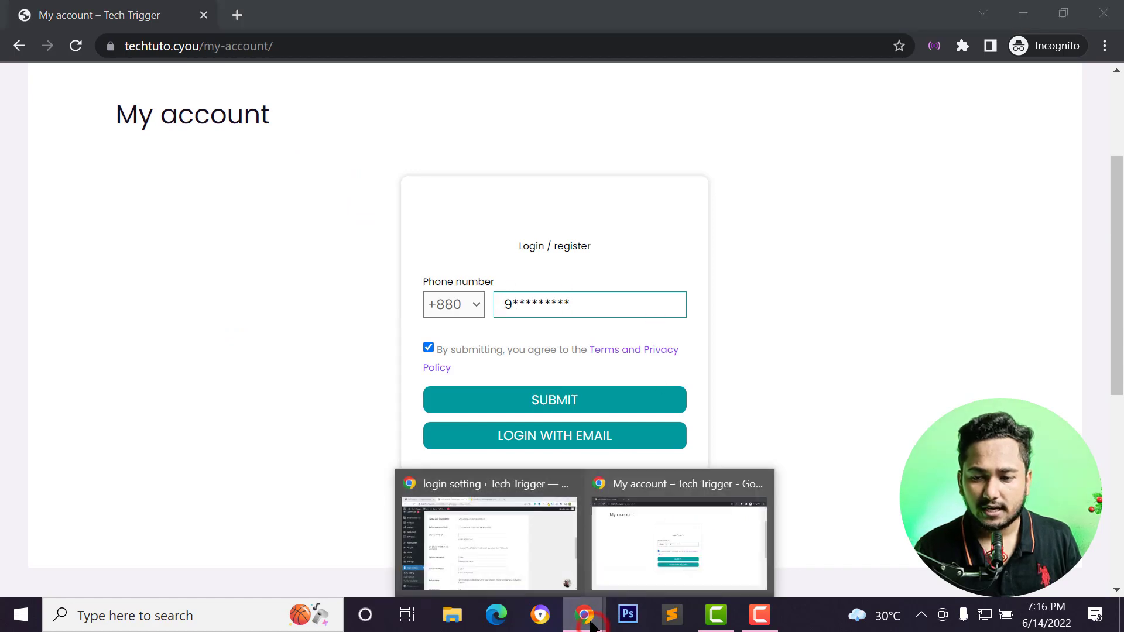
pyautogui.click(523, 520)
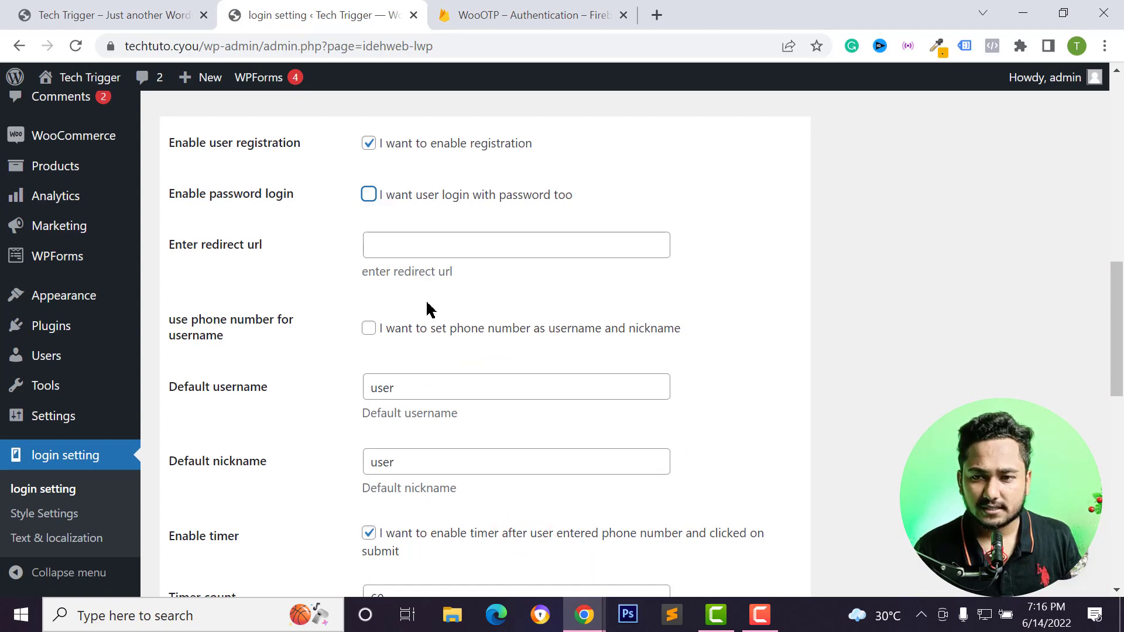
# - Leave the redirect URL empty and enable phone number as username and nickname
pyautogui.scroll(-2, 430, 299)
pyautogui.scroll(1, 436, 294)
pyautogui.scroll(1, 436, 295)
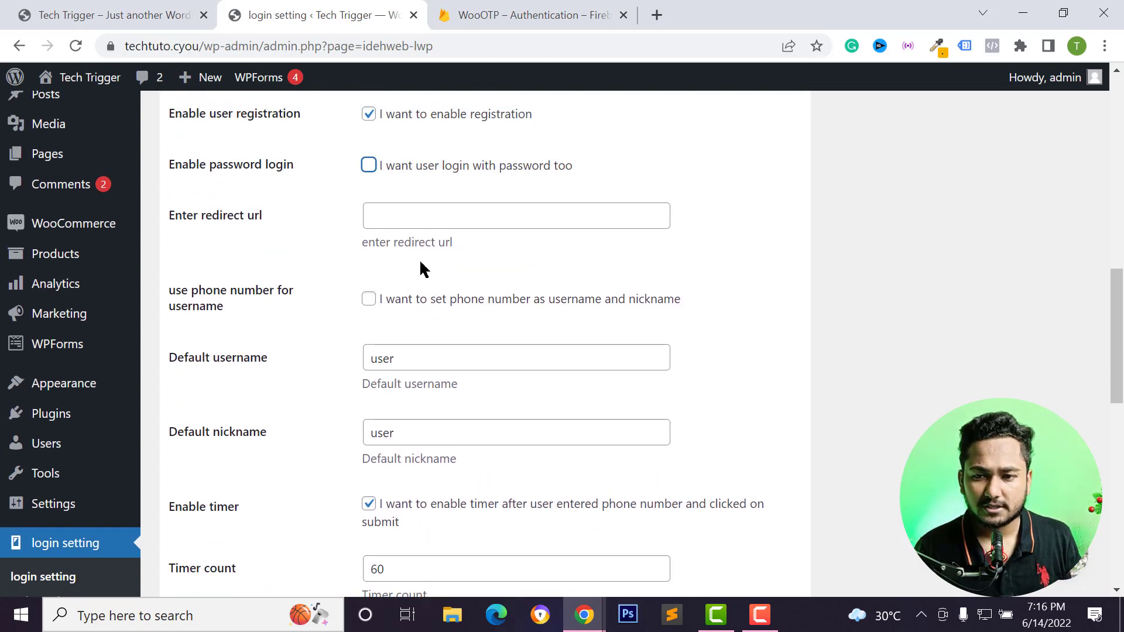
pyautogui.scroll(-1, 402, 293)
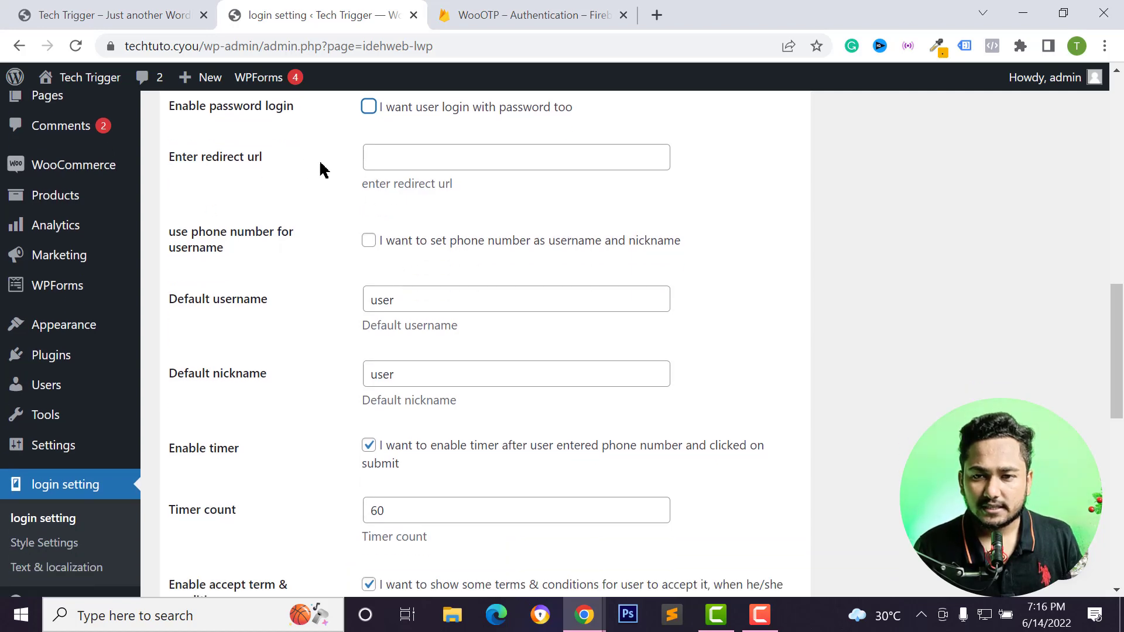
pyautogui.click(389, 155)
pyautogui.scroll(2, 451, 206)
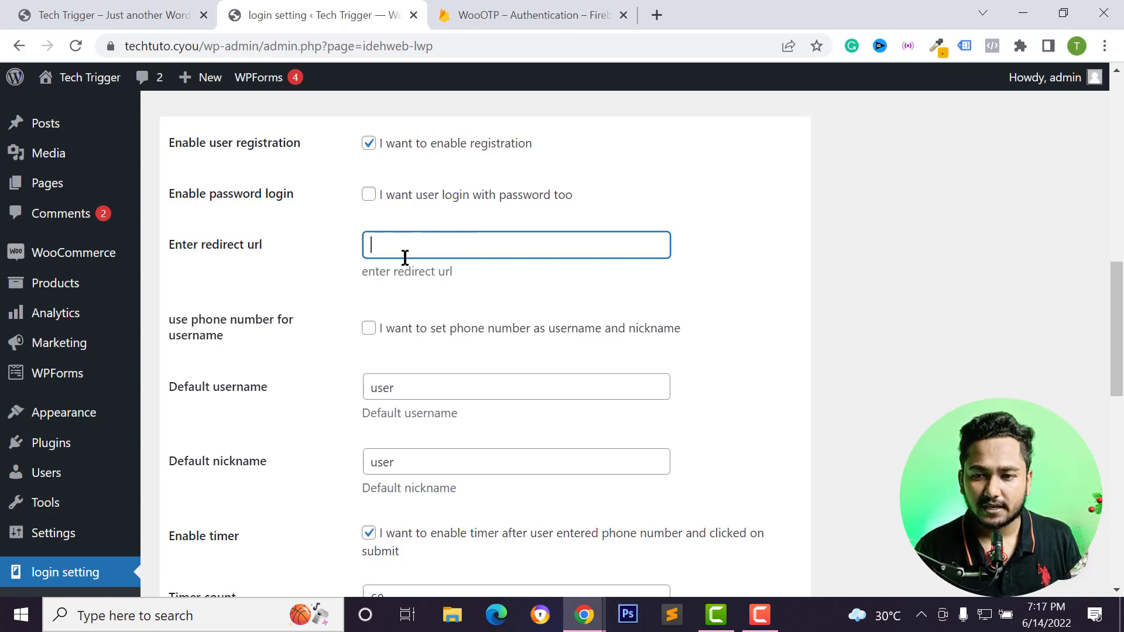
pyautogui.click(419, 234)
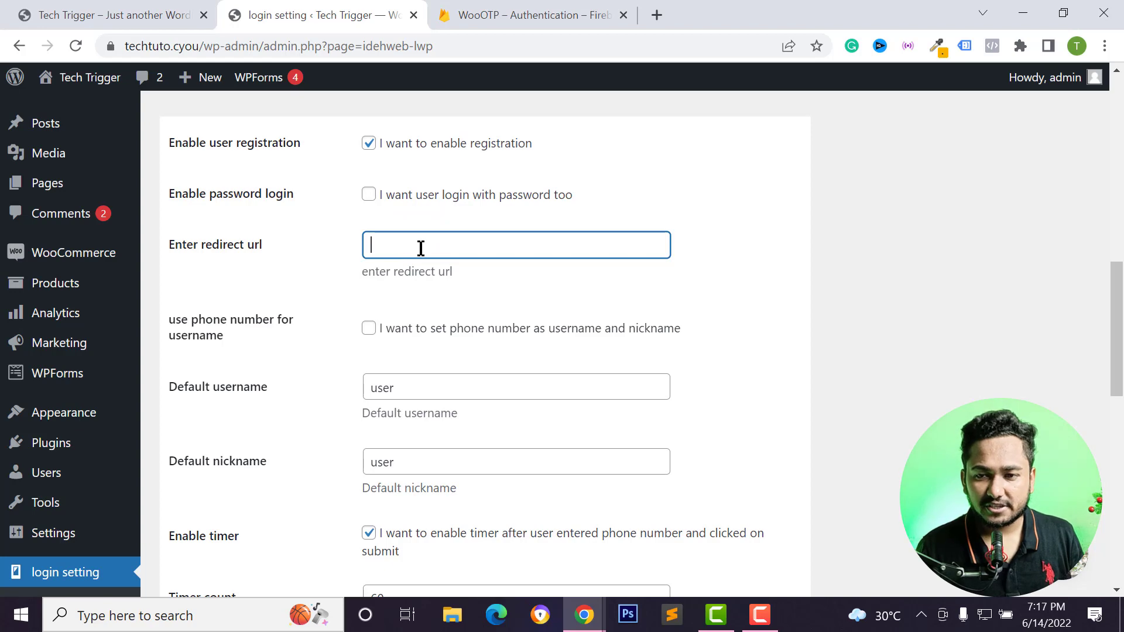
pyautogui.click(430, 267)
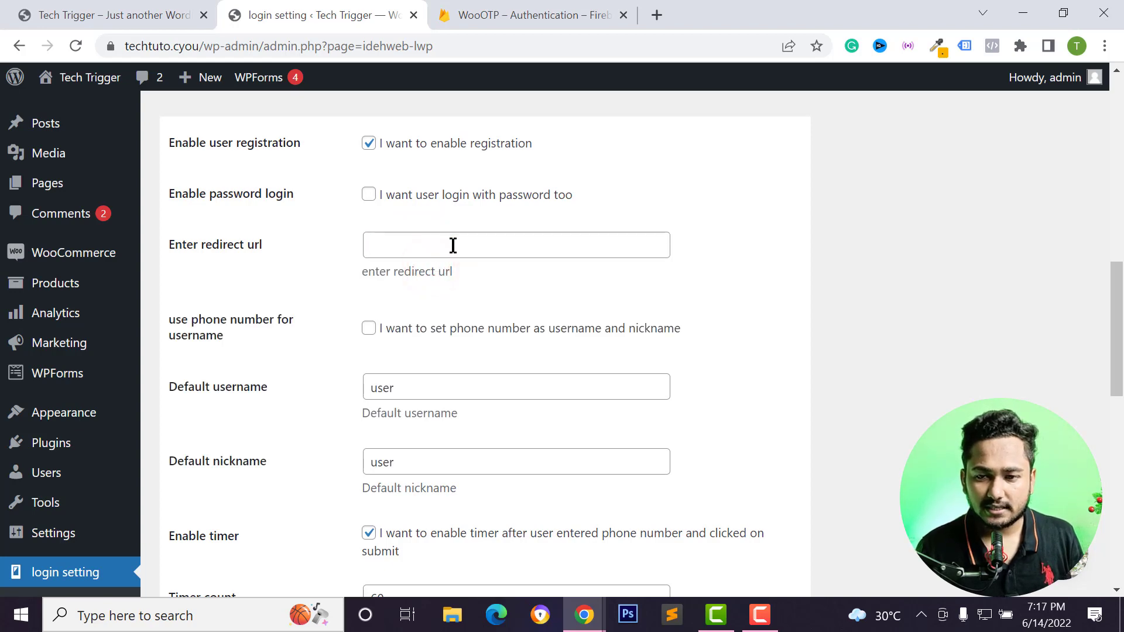
pyautogui.scroll(-2, 225, 230)
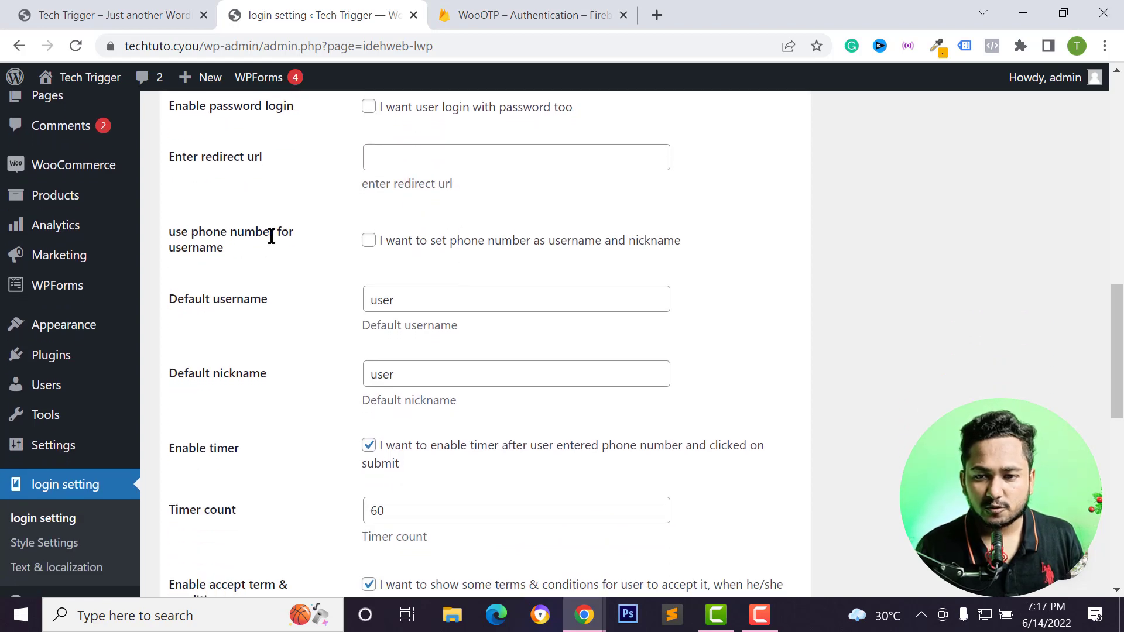
pyautogui.click(369, 240)
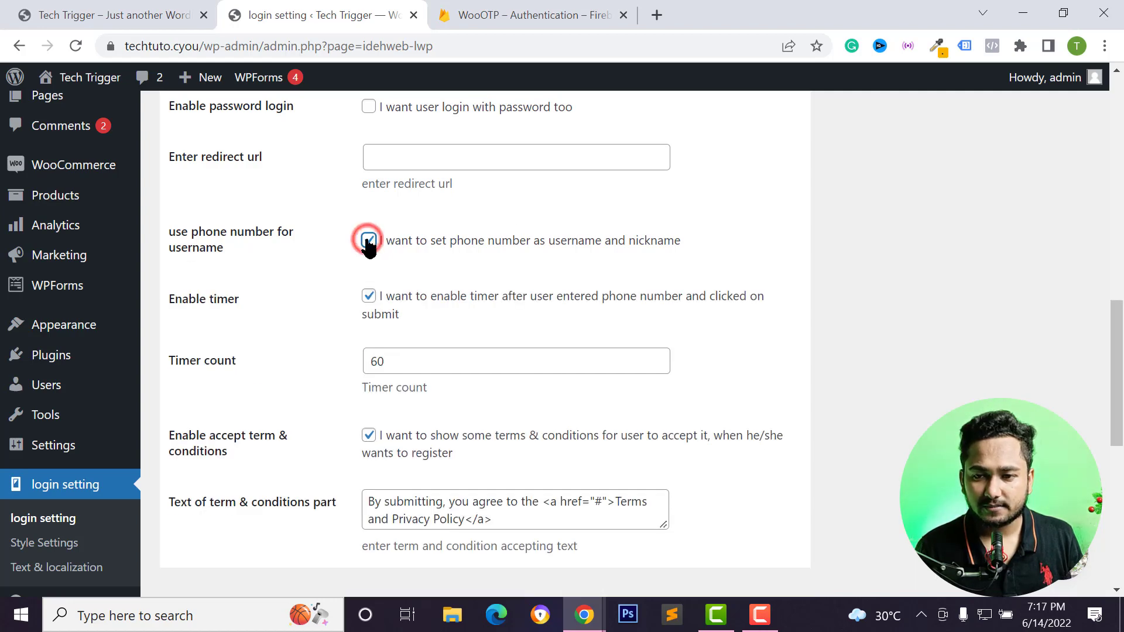
pyautogui.click(369, 240)
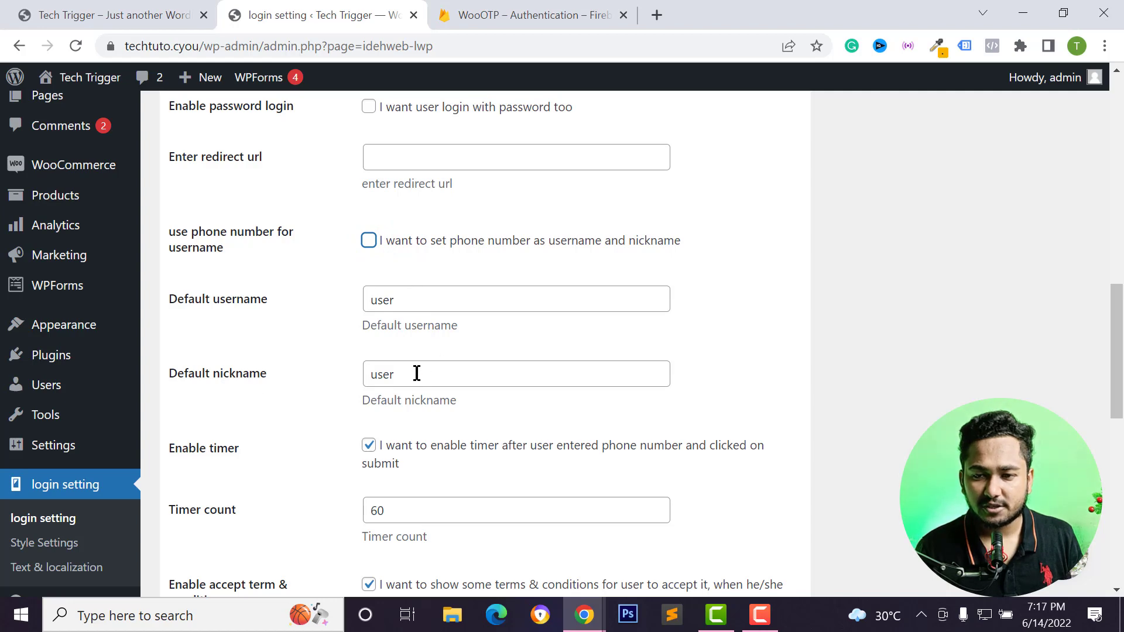
pyautogui.click(368, 241)
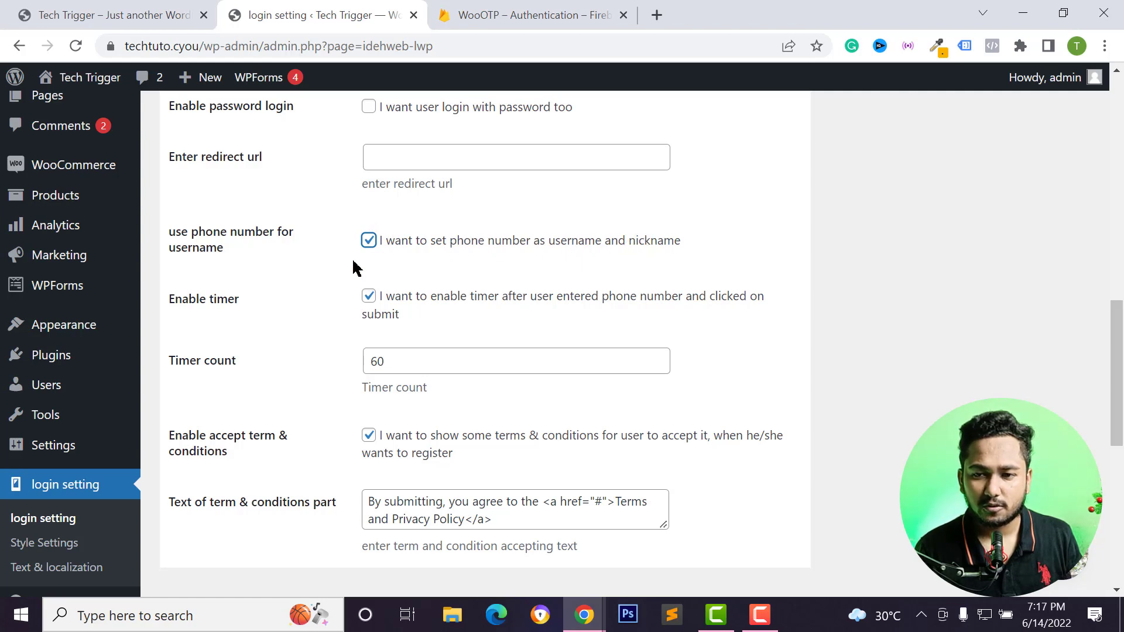
# - Change the Timer count from 60 to 120 seconds
pyautogui.scroll(-2, 353, 266)
pyautogui.scroll(1, 168, 274)
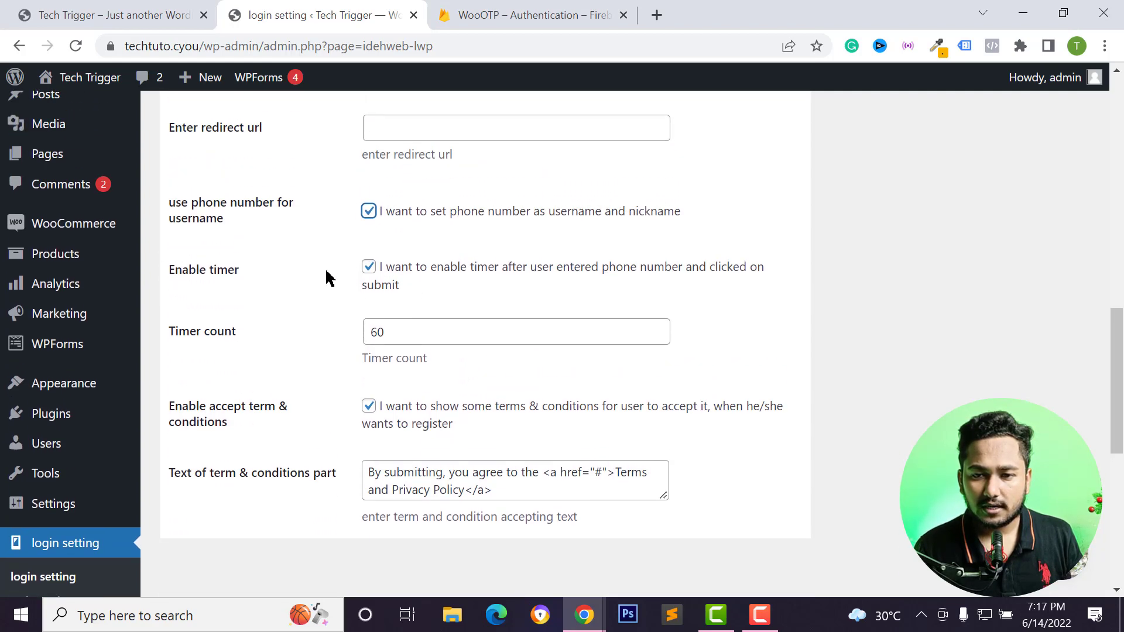
pyautogui.scroll(-1, 445, 316)
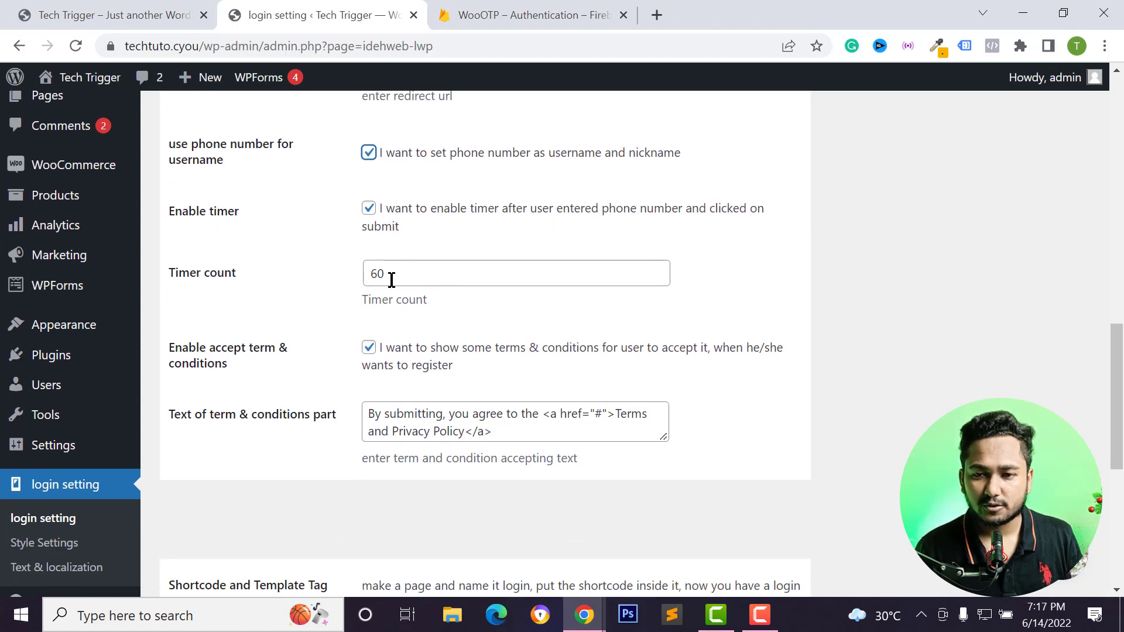
pyautogui.click(391, 280)
pyautogui.moveTo(391, 280); pyautogui.dragTo(338, 273)
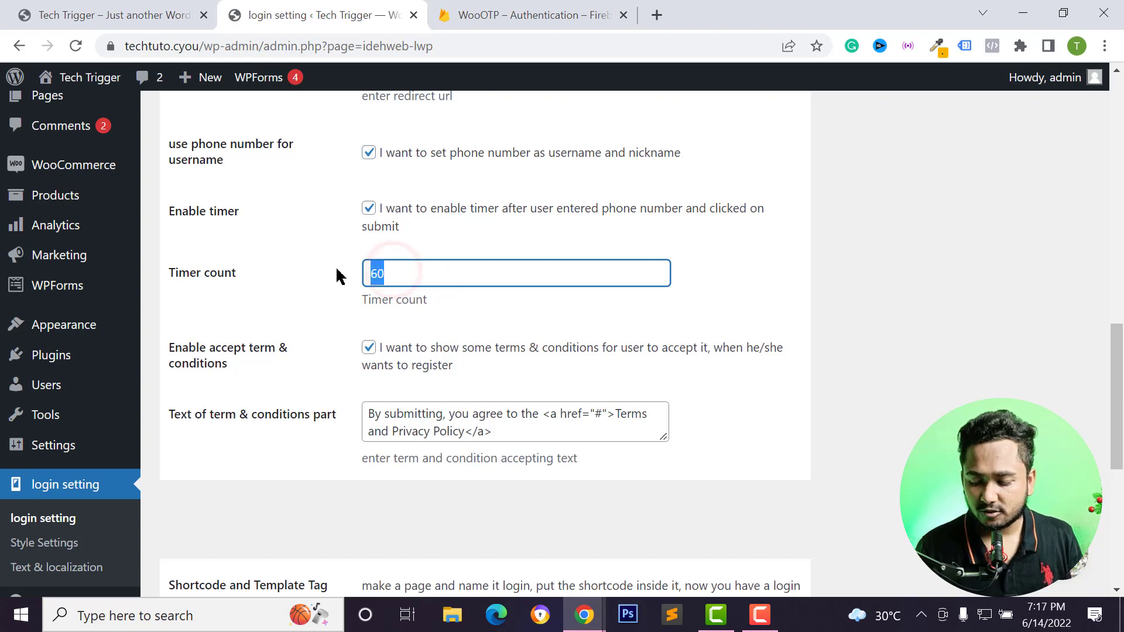
pyautogui.write('12')
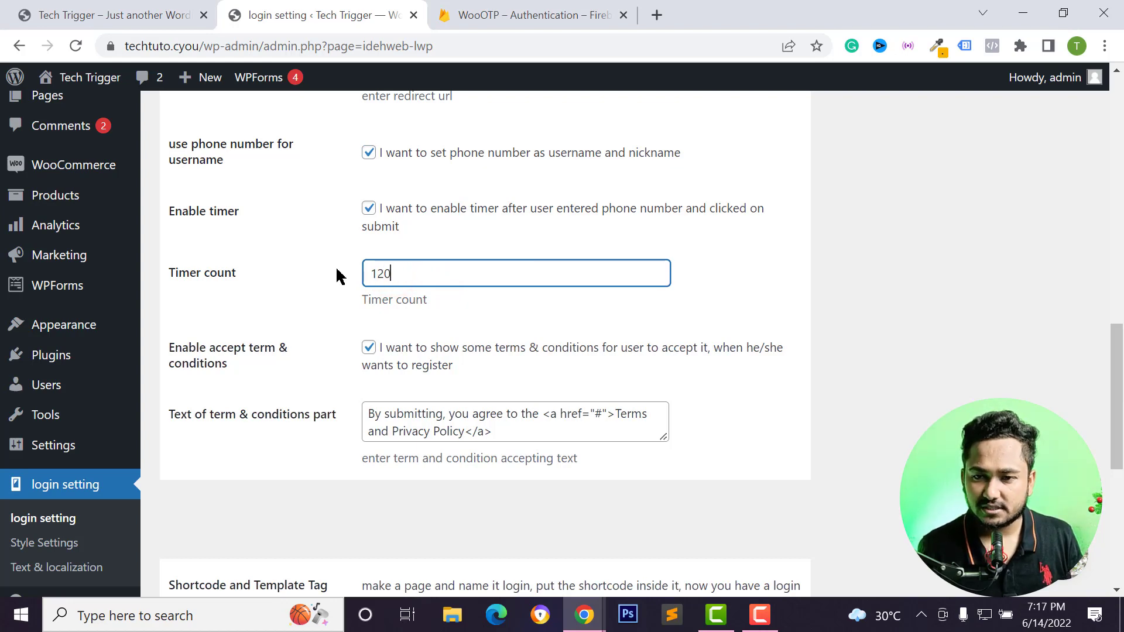
pyautogui.write('0')
pyautogui.click(345, 321)
pyautogui.scroll(-2, 279, 336)
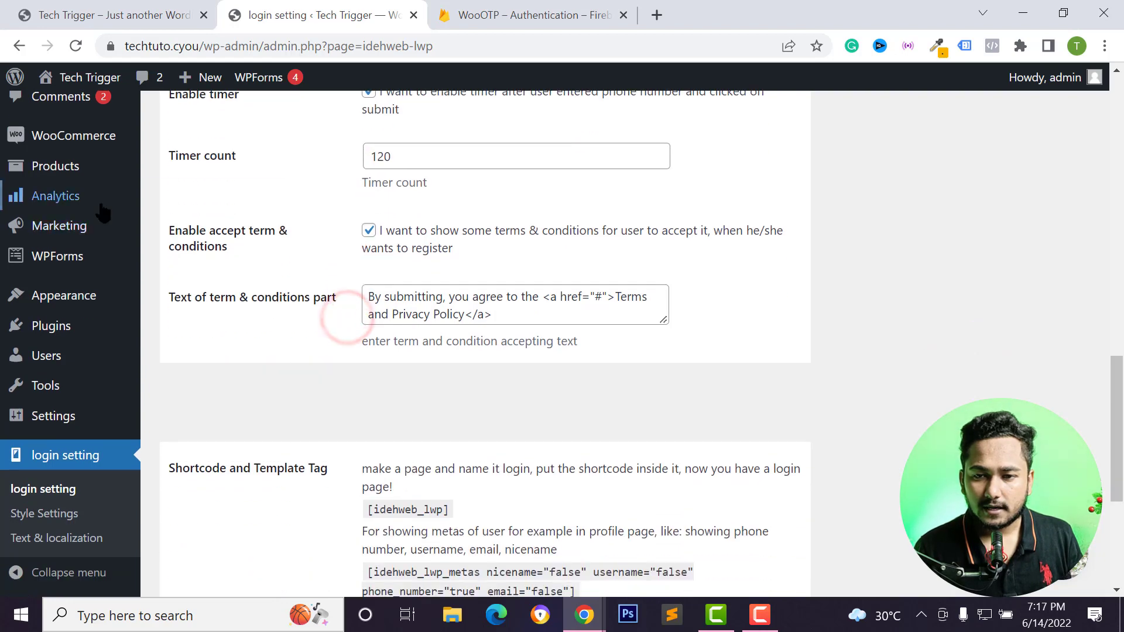
pyautogui.scroll(-1, 403, 275)
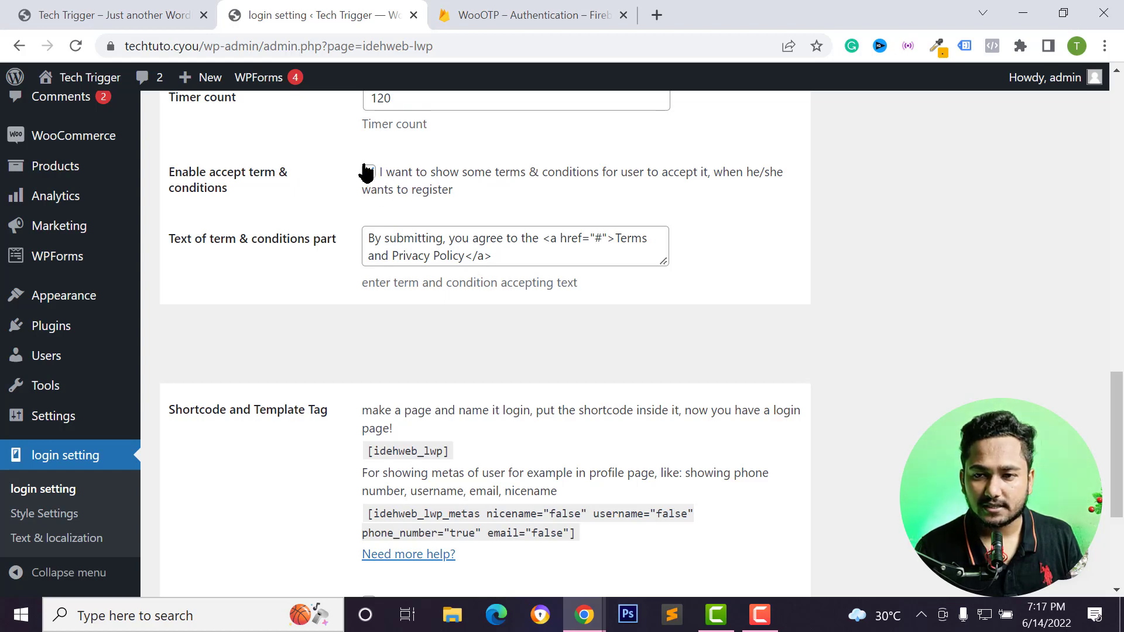
# - Delete the # placeholder from the Terms and Privacy Policy link's href
pyautogui.click(584, 243)
pyautogui.click(389, 242)
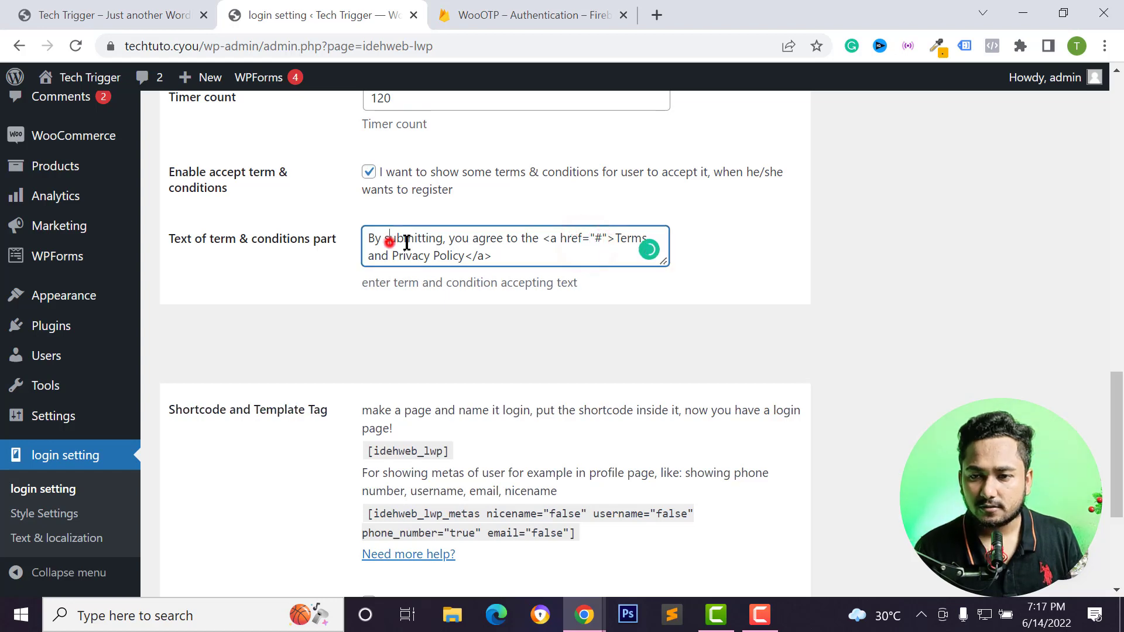
pyautogui.moveTo(407, 243); pyautogui.dragTo(597, 241)
pyautogui.click(585, 242)
pyautogui.press('BackSpace')
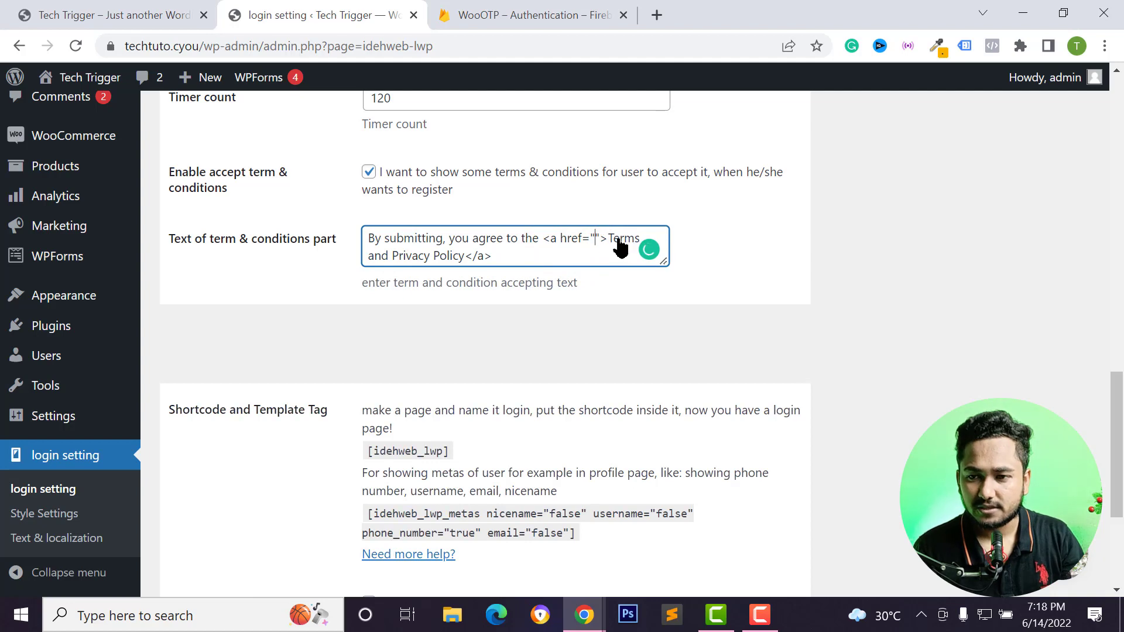
pyautogui.click(200, 46)
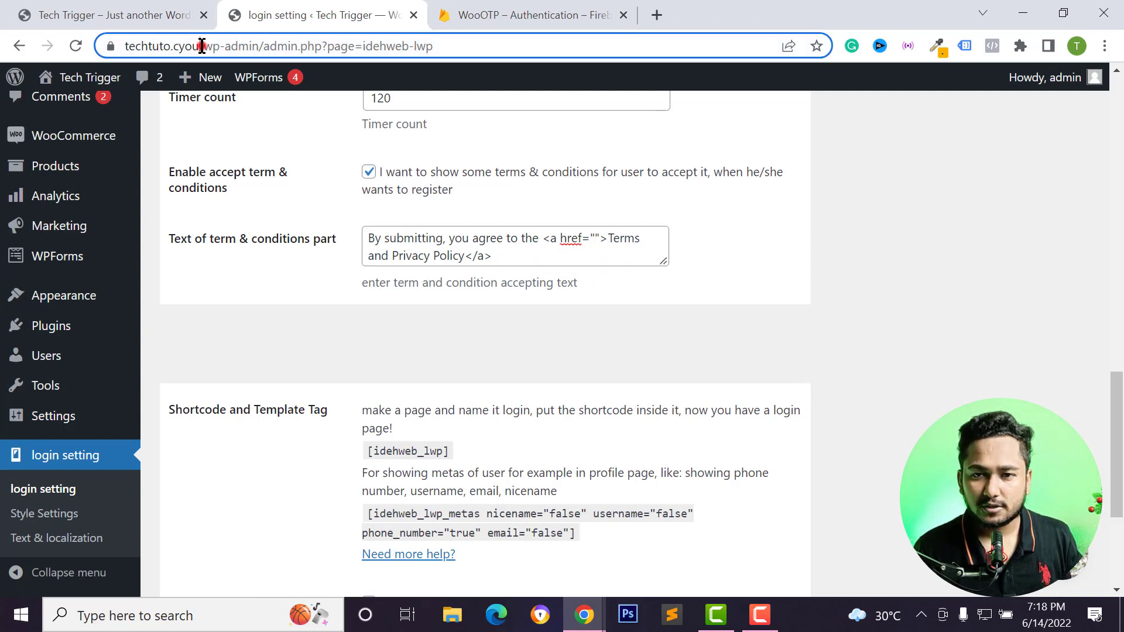
pyautogui.doubleClick(199, 46)
pyautogui.rightClick(189, 50)
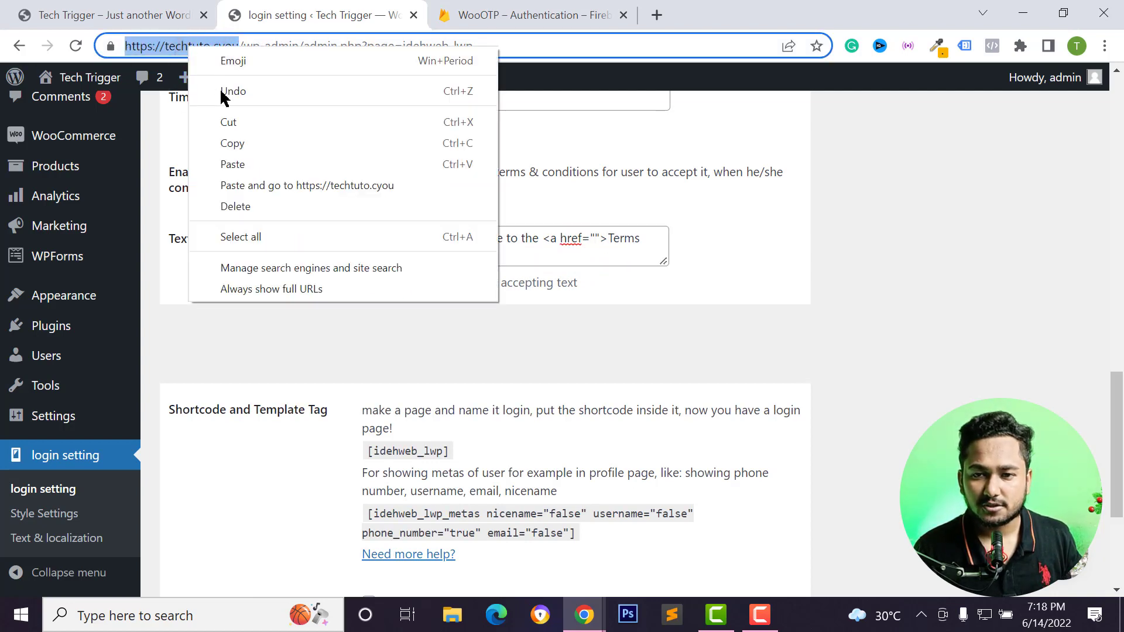
pyautogui.click(238, 145)
pyautogui.click(595, 244)
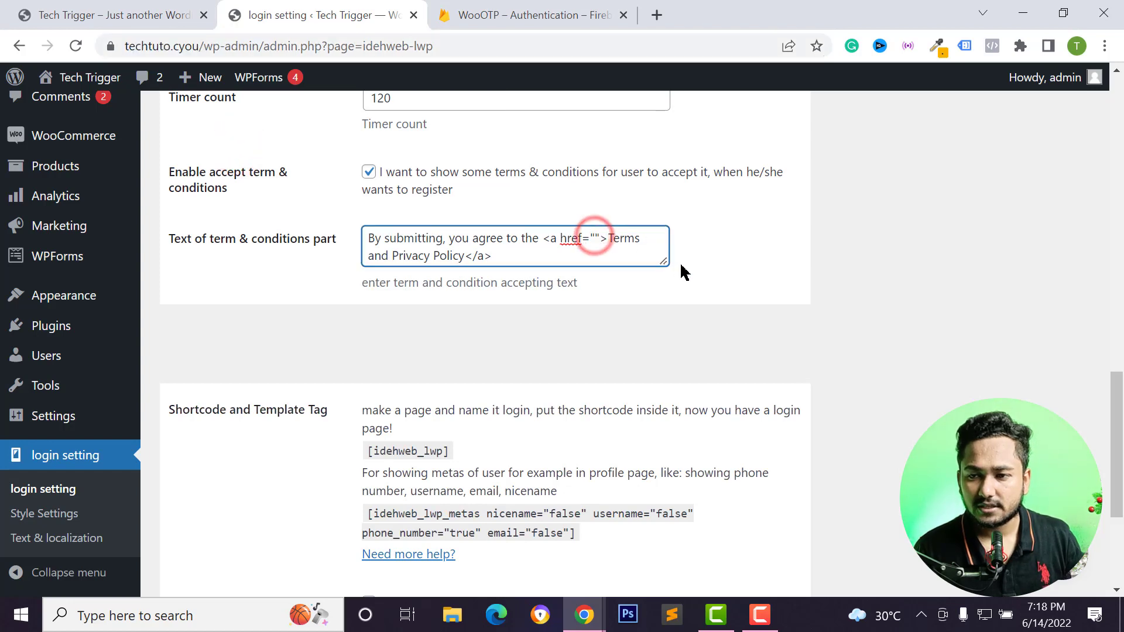
pyautogui.hotkey('ctrl', 'v')
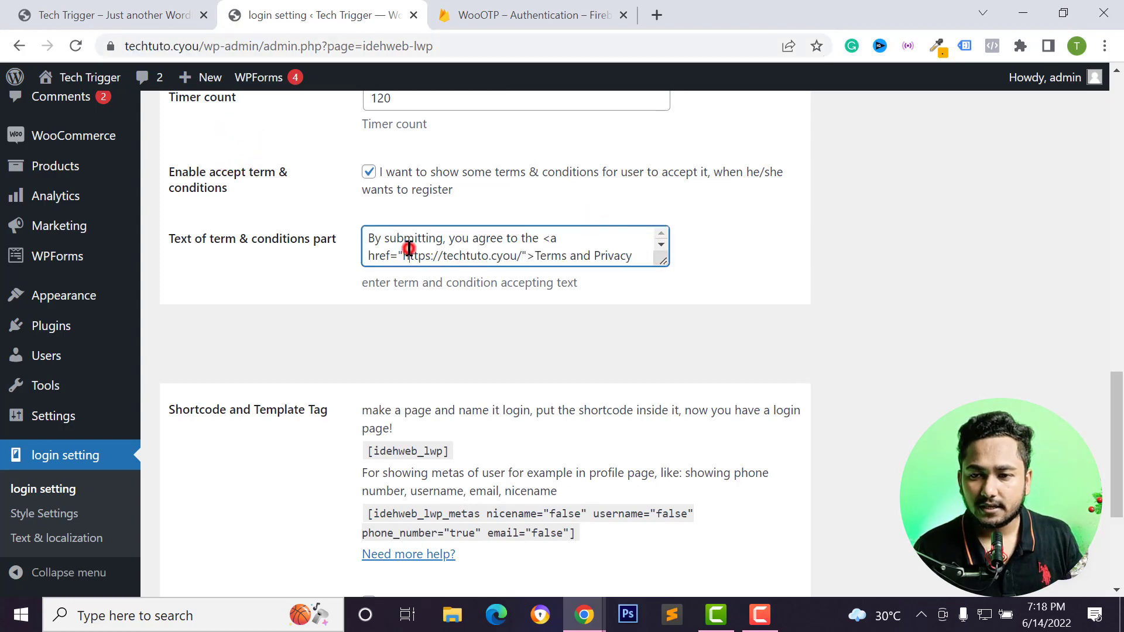
# - Review the updated Terms and Privacy Policy link in the terms text
pyautogui.scroll(-1, 609, 252)
pyautogui.scroll(-1, 495, 198)
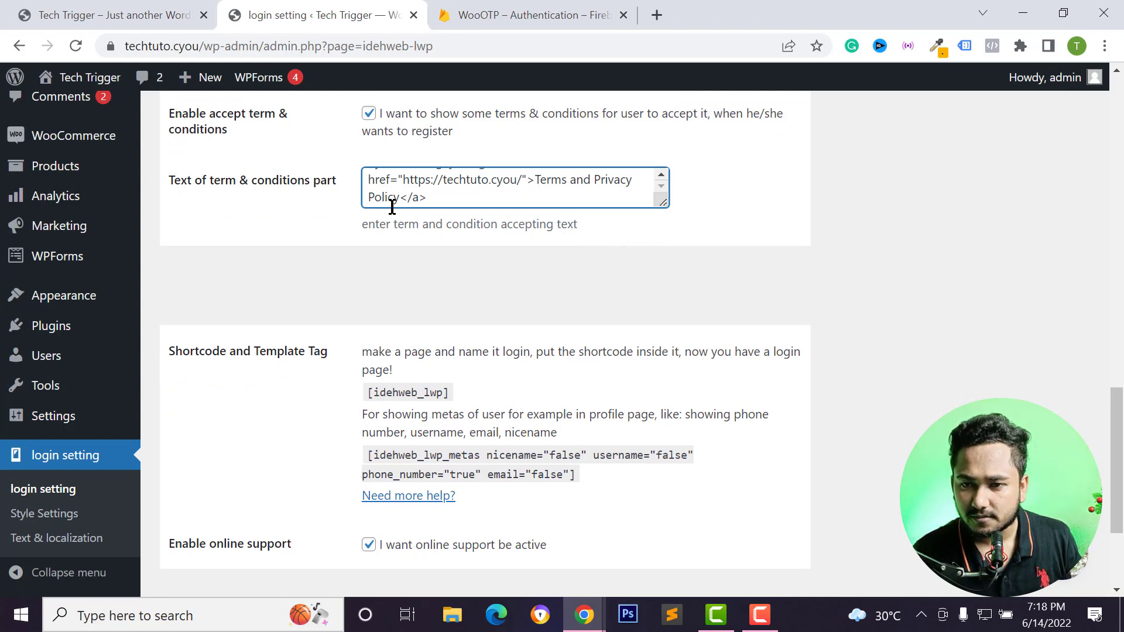
pyautogui.scroll(3, 539, 206)
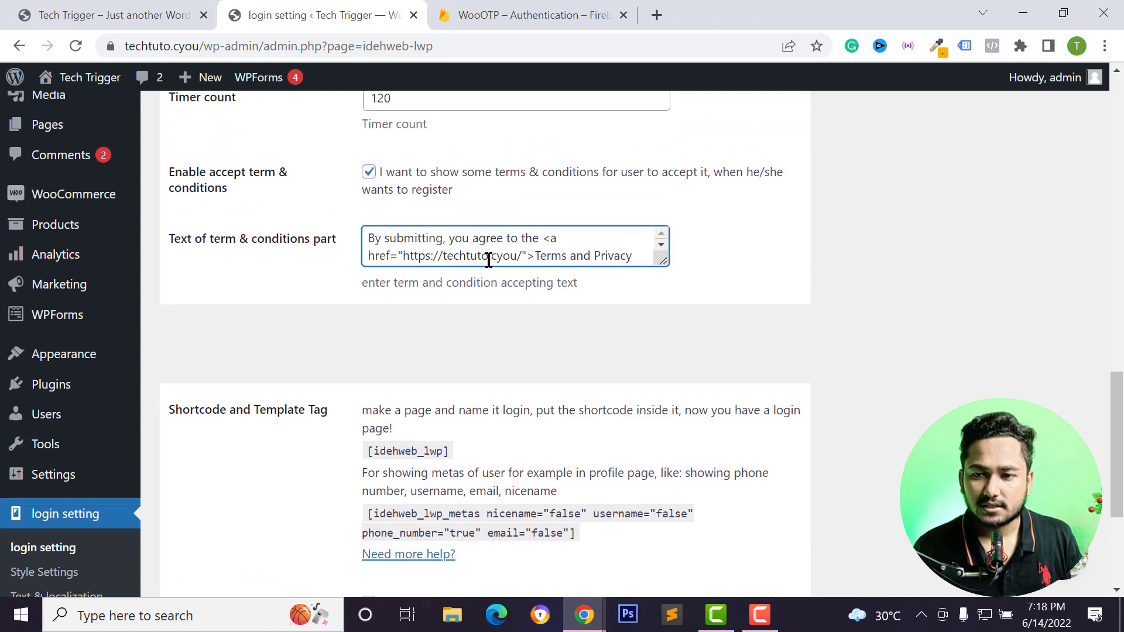
pyautogui.scroll(-1, 542, 329)
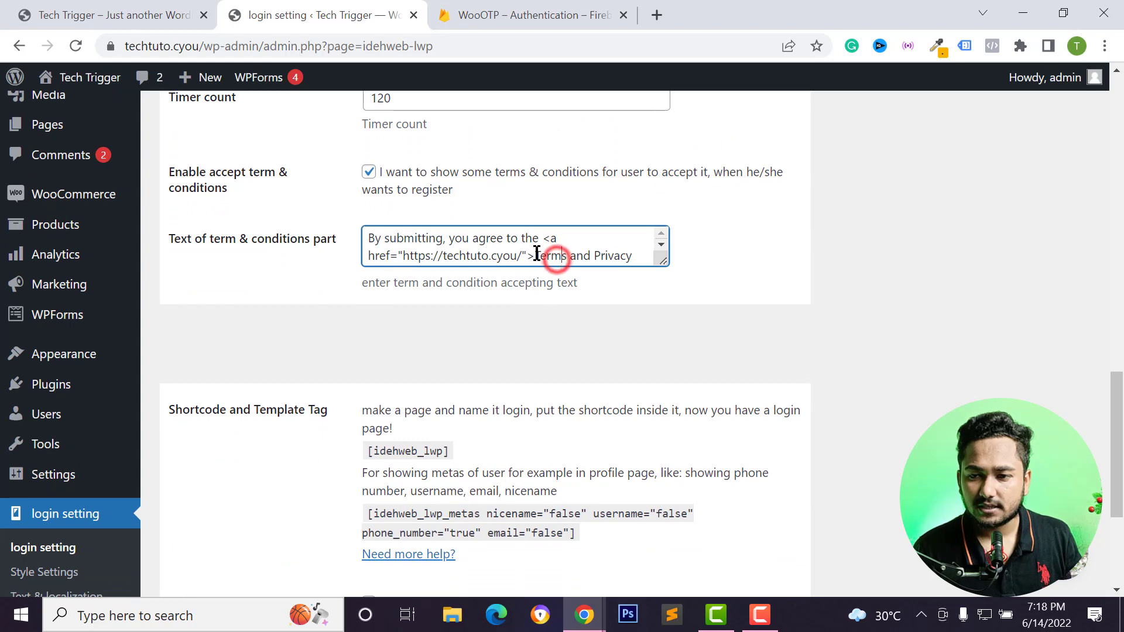
pyautogui.moveTo(534, 256); pyautogui.dragTo(574, 252)
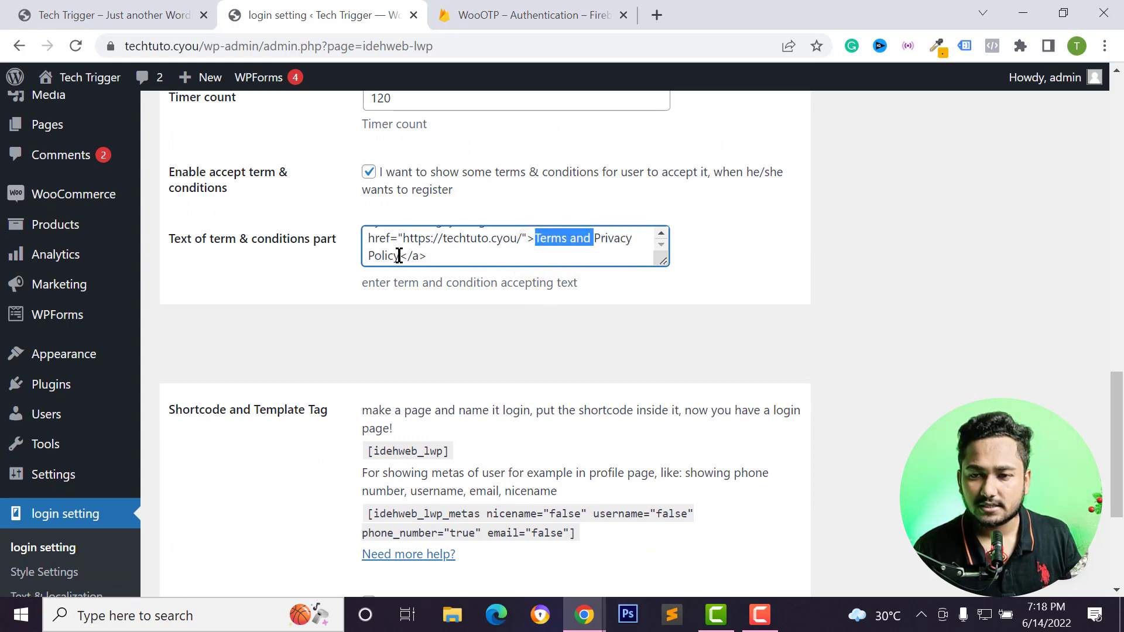
pyautogui.moveTo(398, 256); pyautogui.dragTo(537, 240)
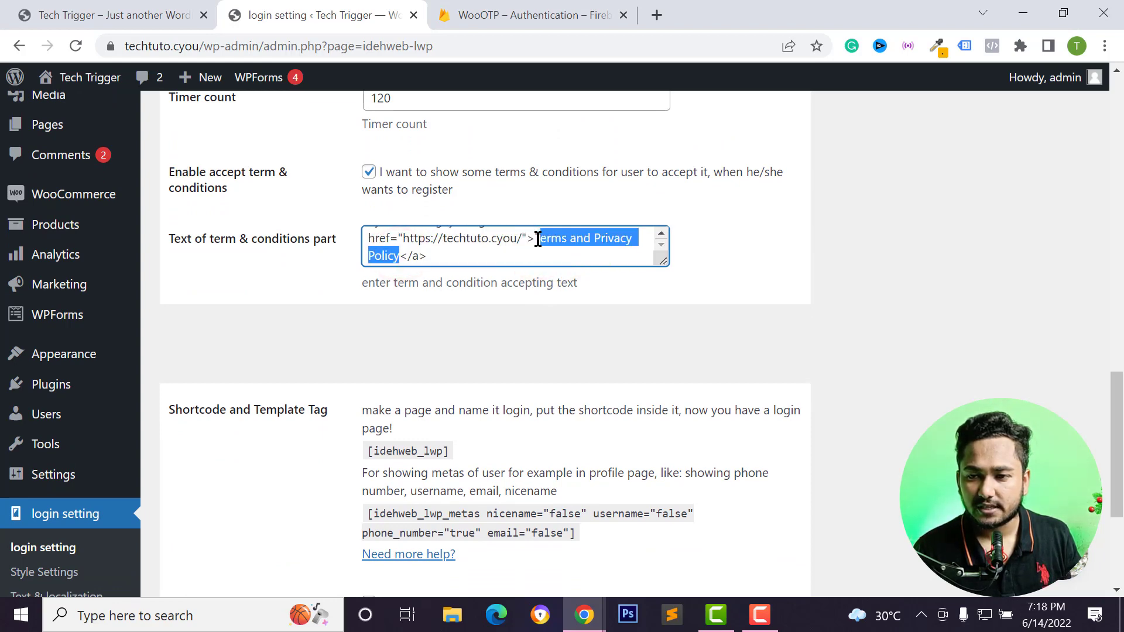
pyautogui.click(637, 343)
pyautogui.scroll(-3, 363, 264)
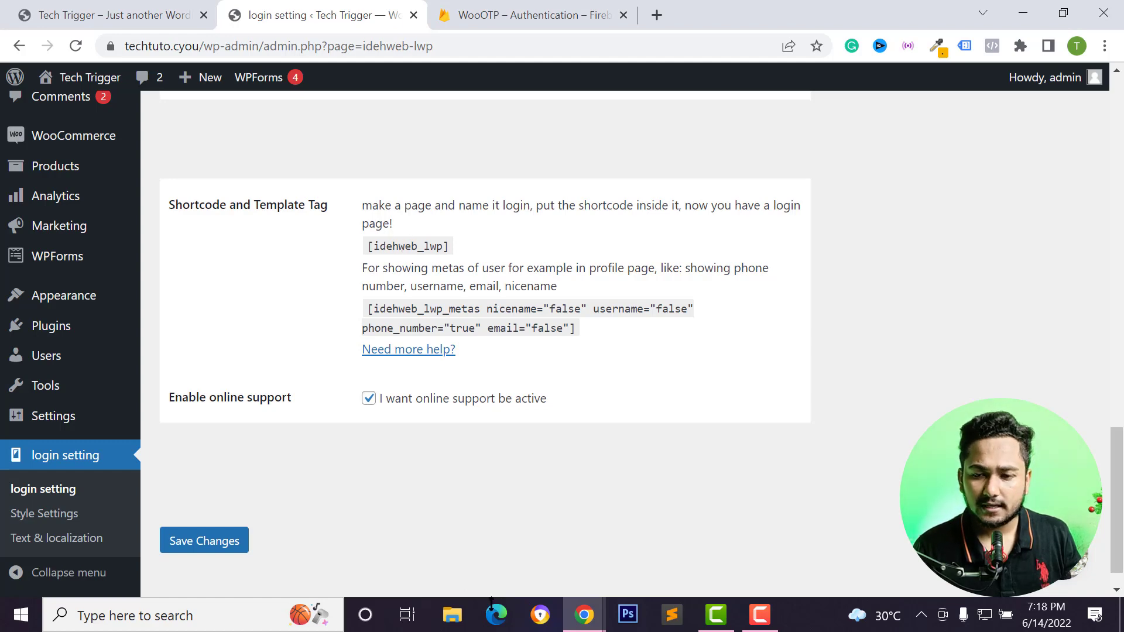
# - Save the updated login settings in the admin window
pyautogui.moveTo(584, 614)
pyautogui.click(678, 537)
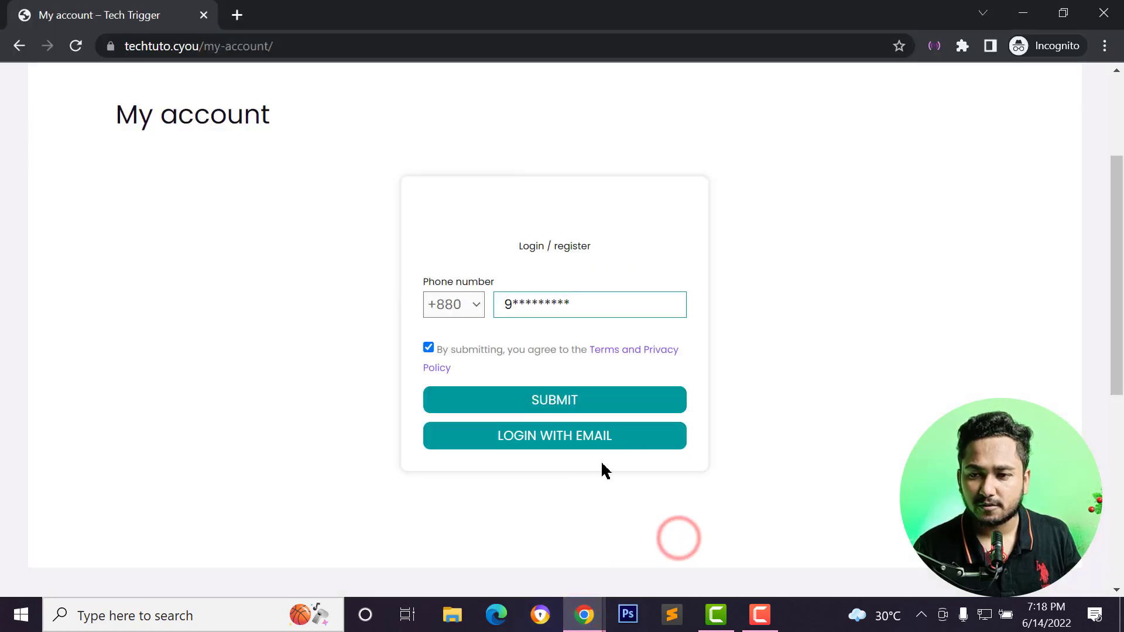
pyautogui.click(590, 618)
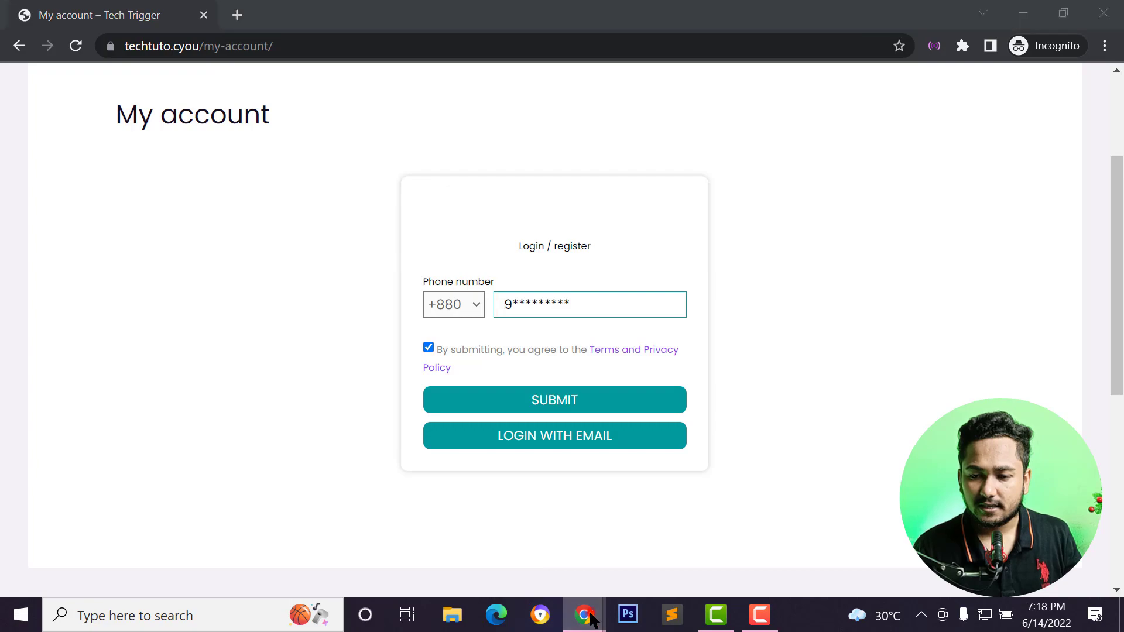
pyautogui.click(456, 547)
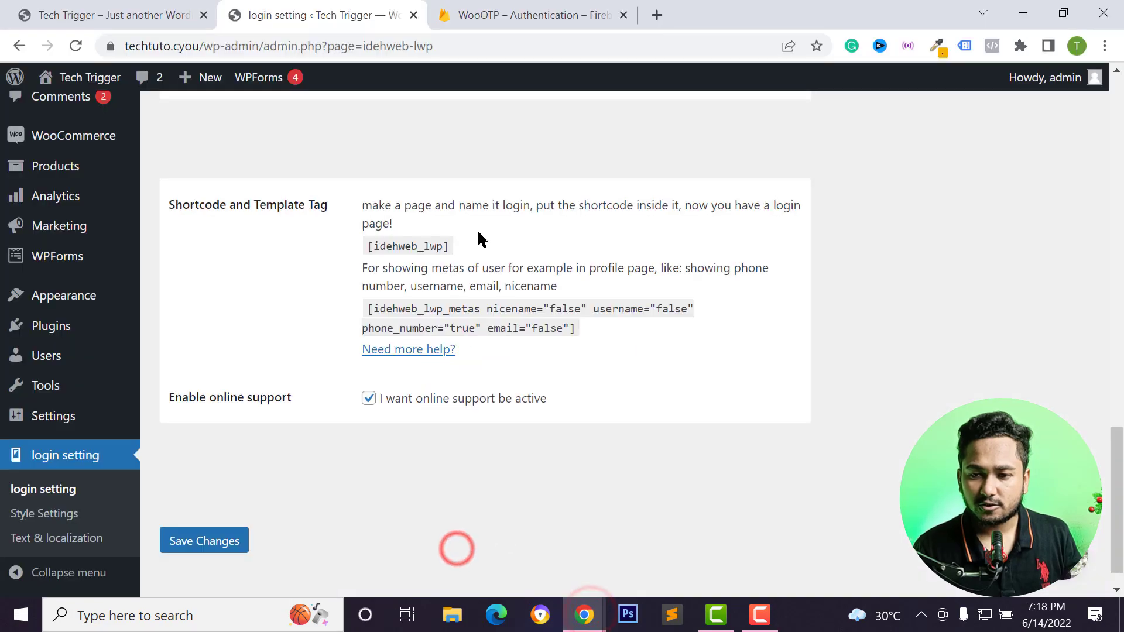
pyautogui.click(237, 546)
pyautogui.scroll(10, 562, 492)
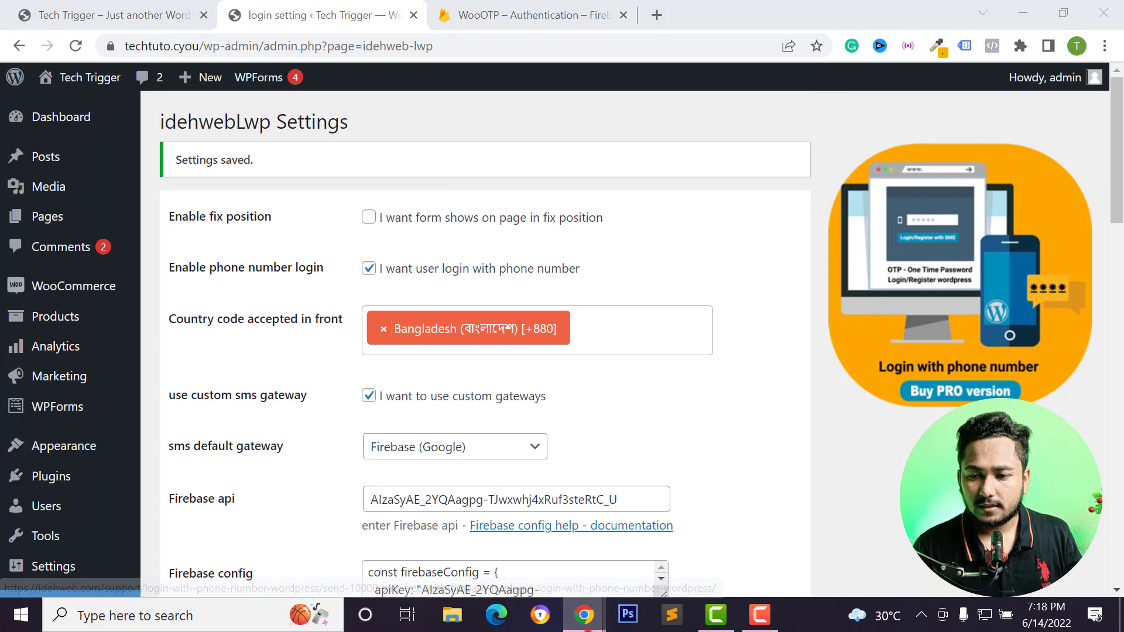
# - Reload the incognito My account page to confirm phone-only login, then go to the shop home
pyautogui.click(584, 614)
pyautogui.click(667, 522)
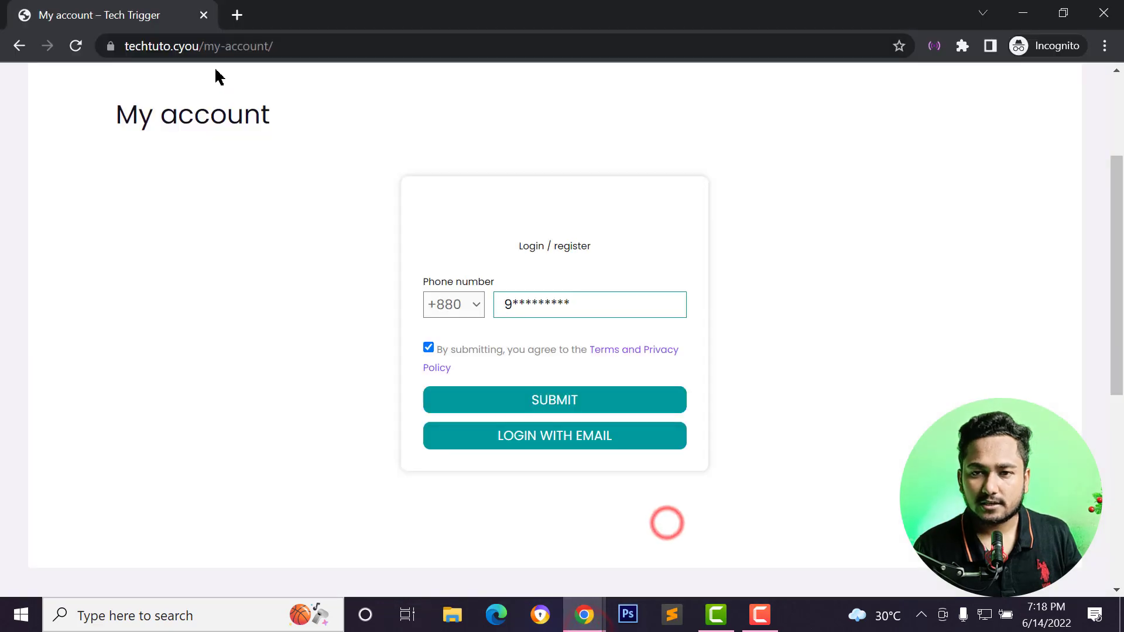
pyautogui.click(220, 46)
pyautogui.press('Return')
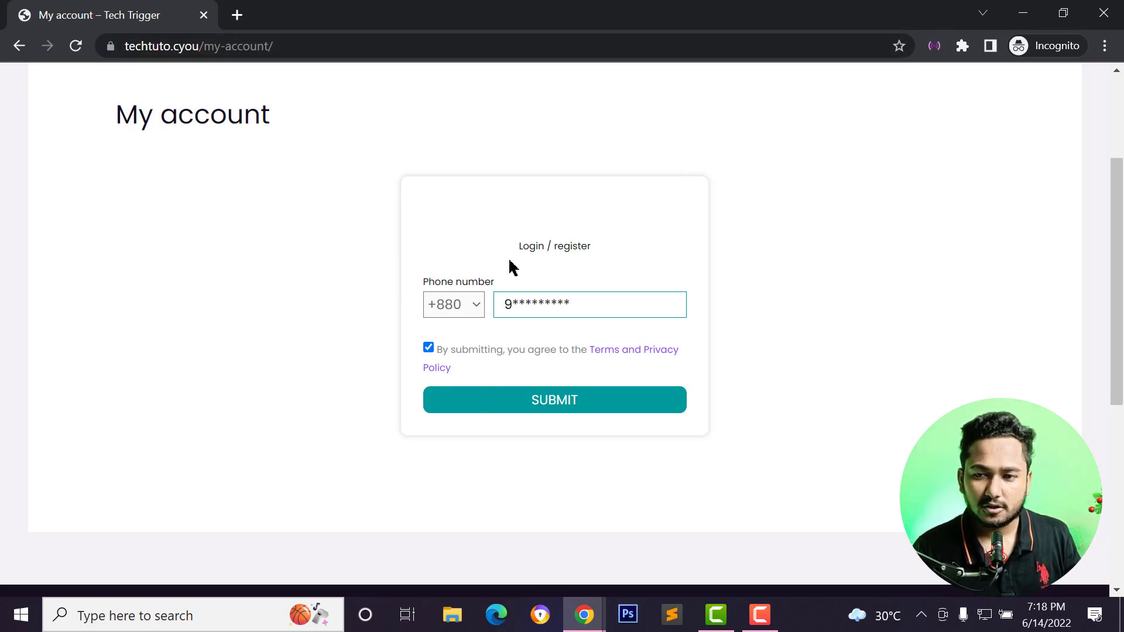
pyautogui.click(534, 305)
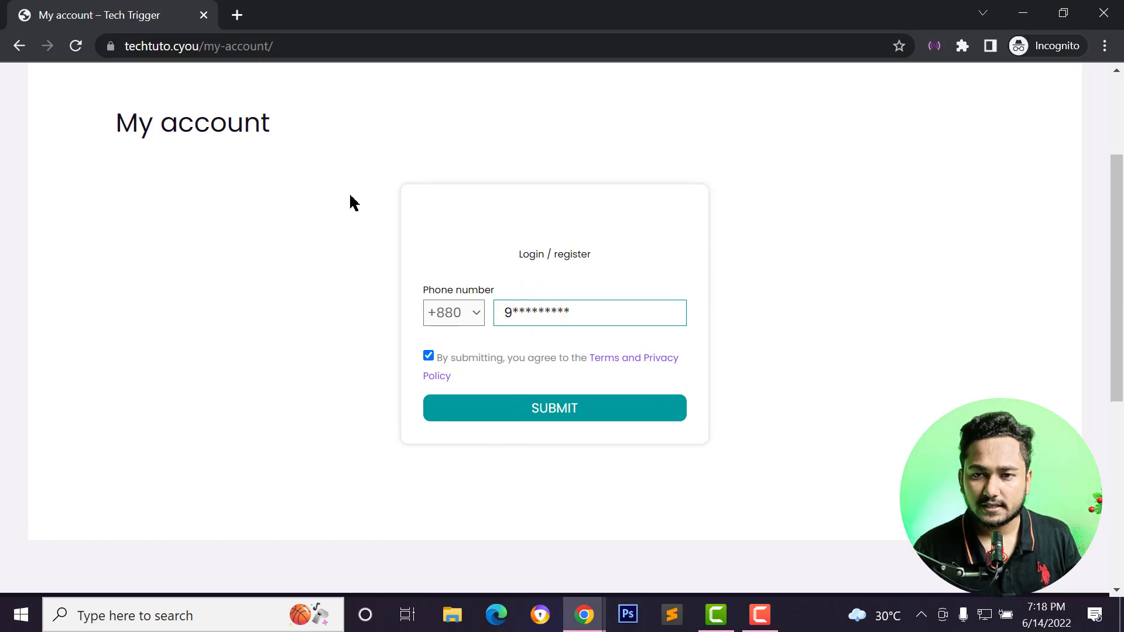
pyautogui.scroll(3, 1, 159)
pyautogui.click(42, 128)
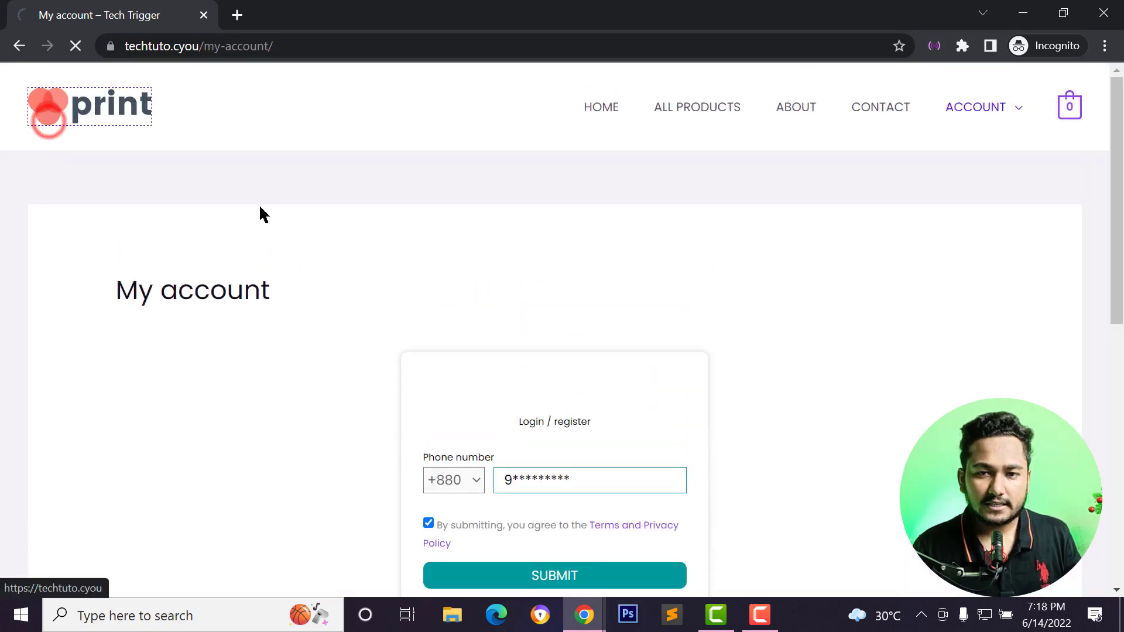
# - Open the Father's Day Coffee Mug and buy it now to reach checkout
pyautogui.scroll(-15, 441, 363)
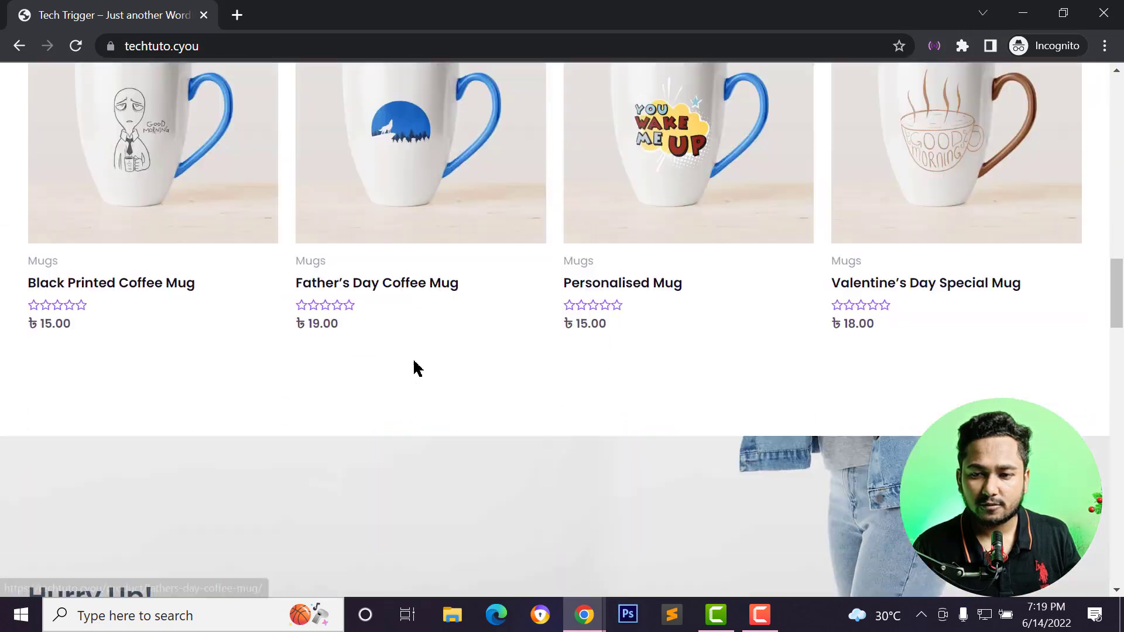
pyautogui.click(398, 159)
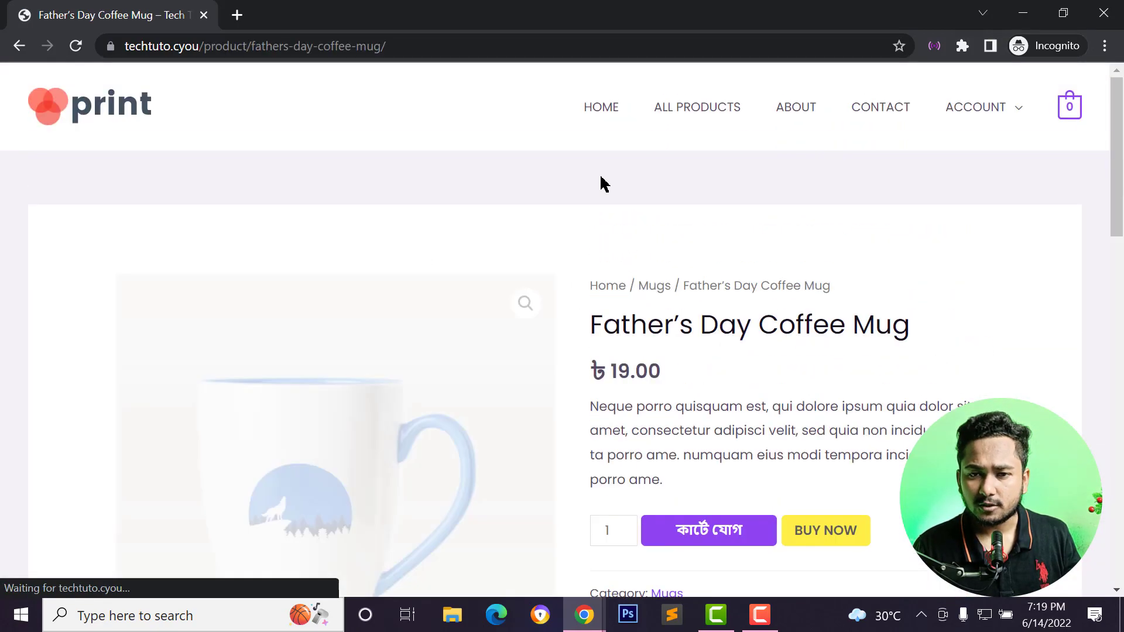
pyautogui.scroll(-3, 816, 214)
pyautogui.click(816, 331)
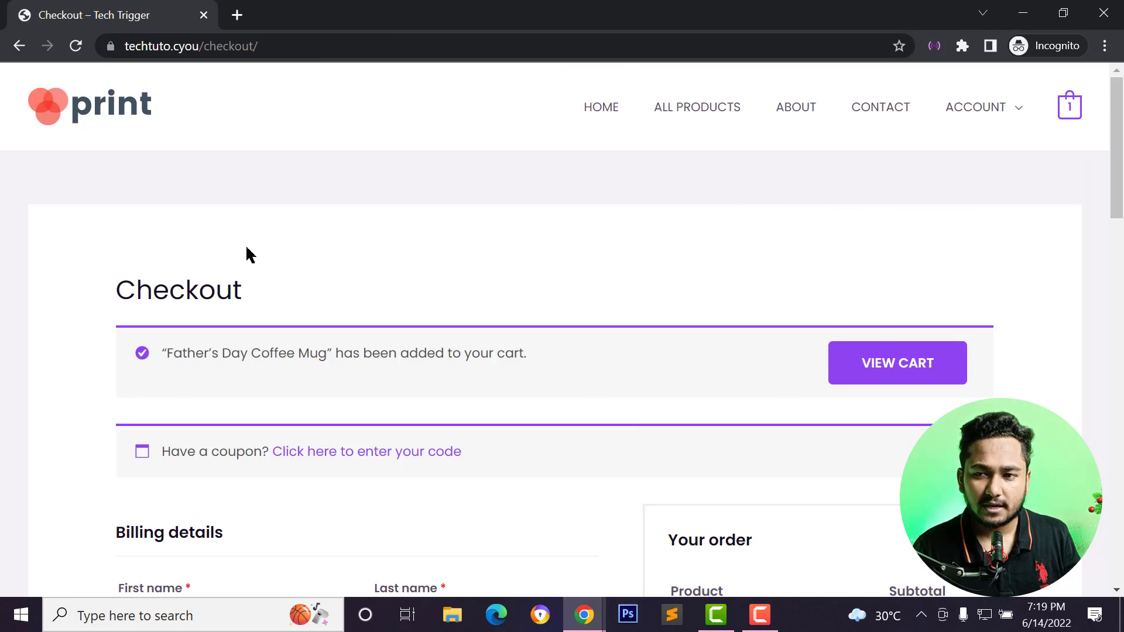
# - Look over the checkout page, then return to the admin idehwebLwp settings window
pyautogui.scroll(-4, 308, 261)
pyautogui.scroll(3, 308, 268)
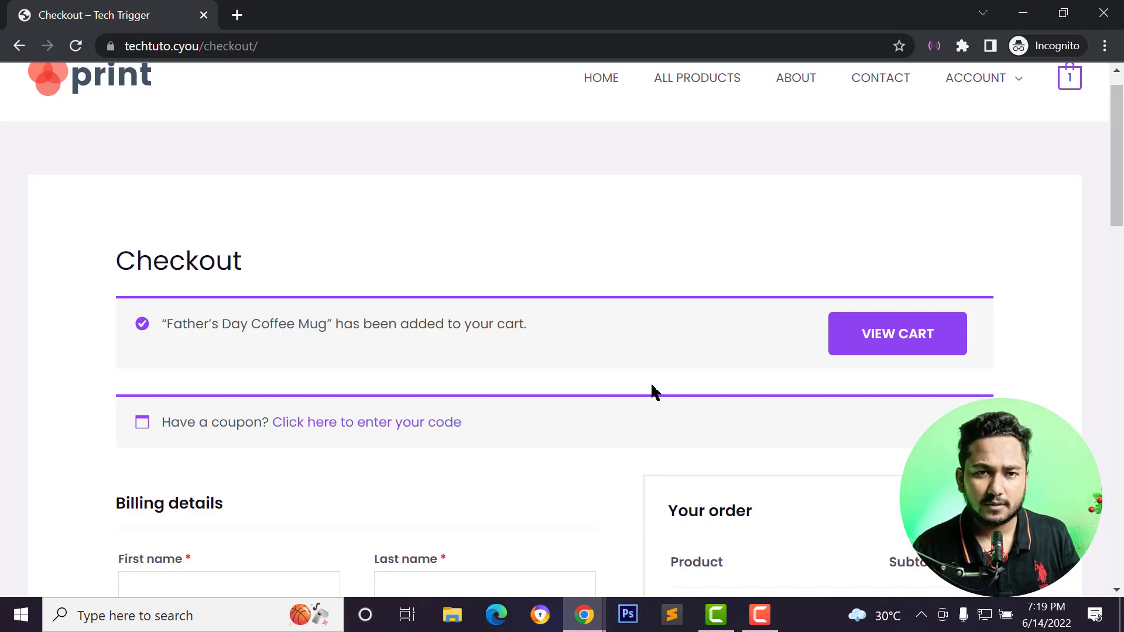
pyautogui.scroll(-3, 655, 393)
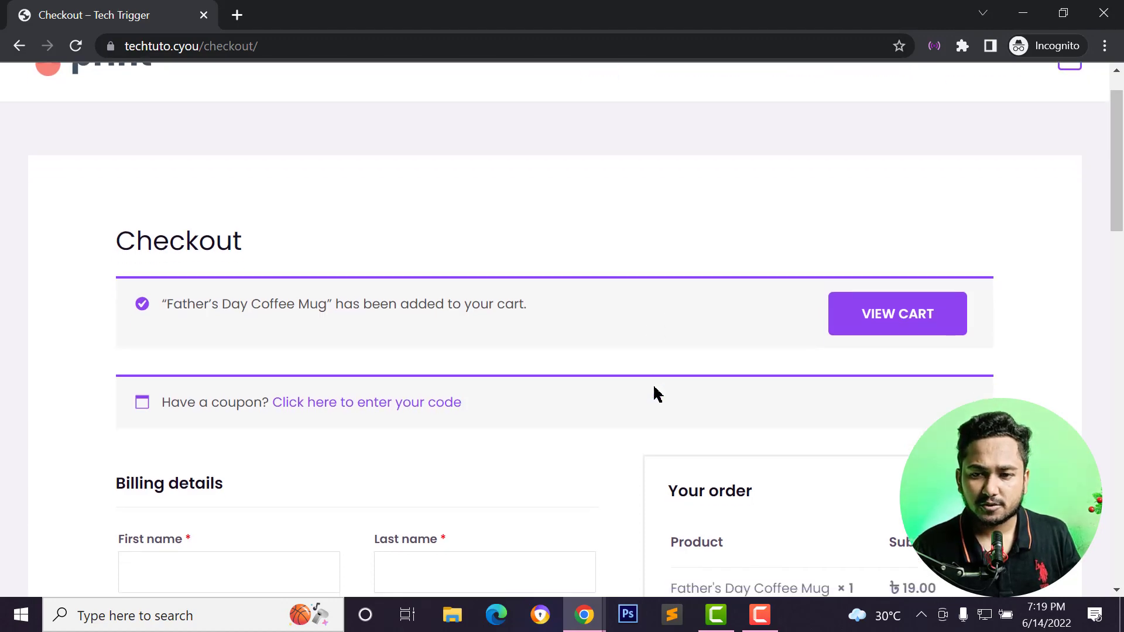
pyautogui.scroll(3, 660, 328)
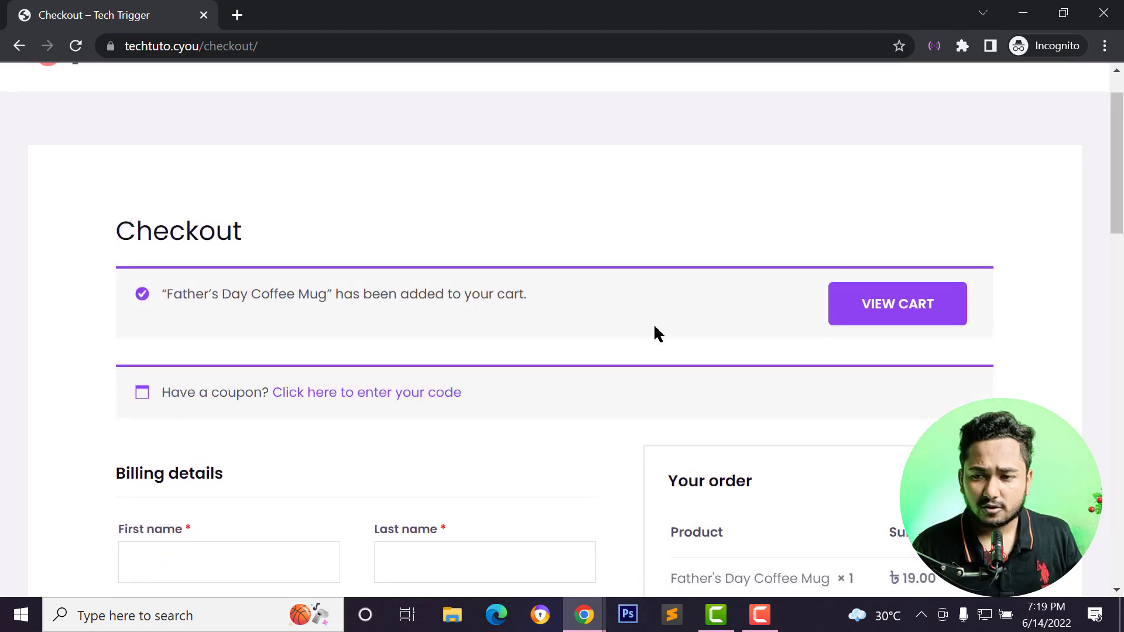
pyautogui.scroll(-6, 664, 342)
pyautogui.scroll(8, 327, 170)
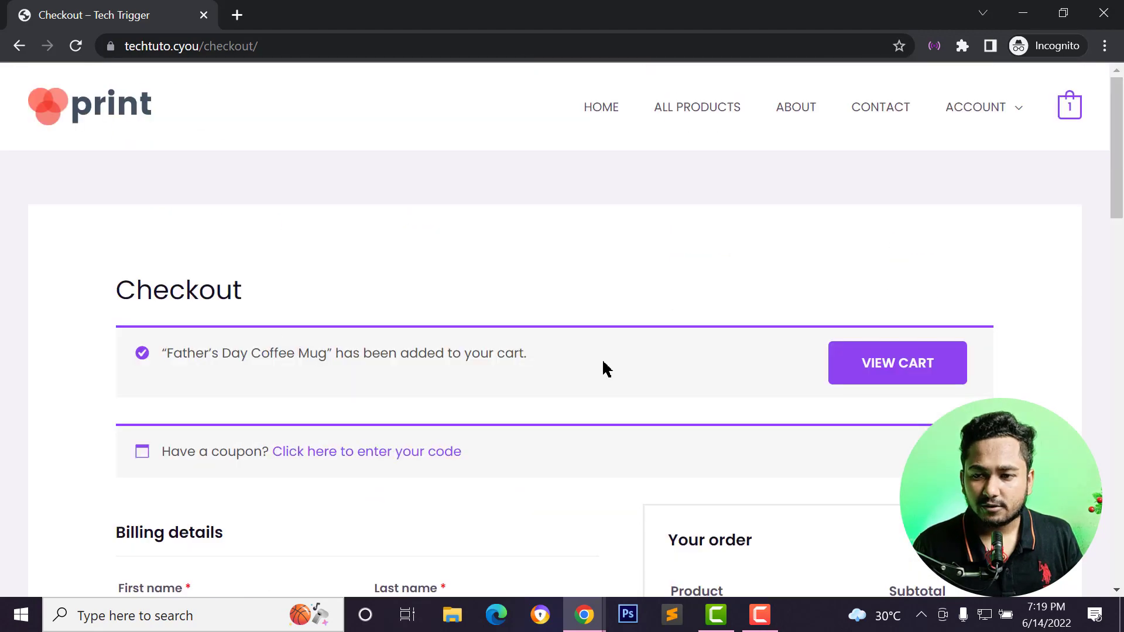
pyautogui.scroll(-4, 675, 319)
pyautogui.scroll(1, 299, 251)
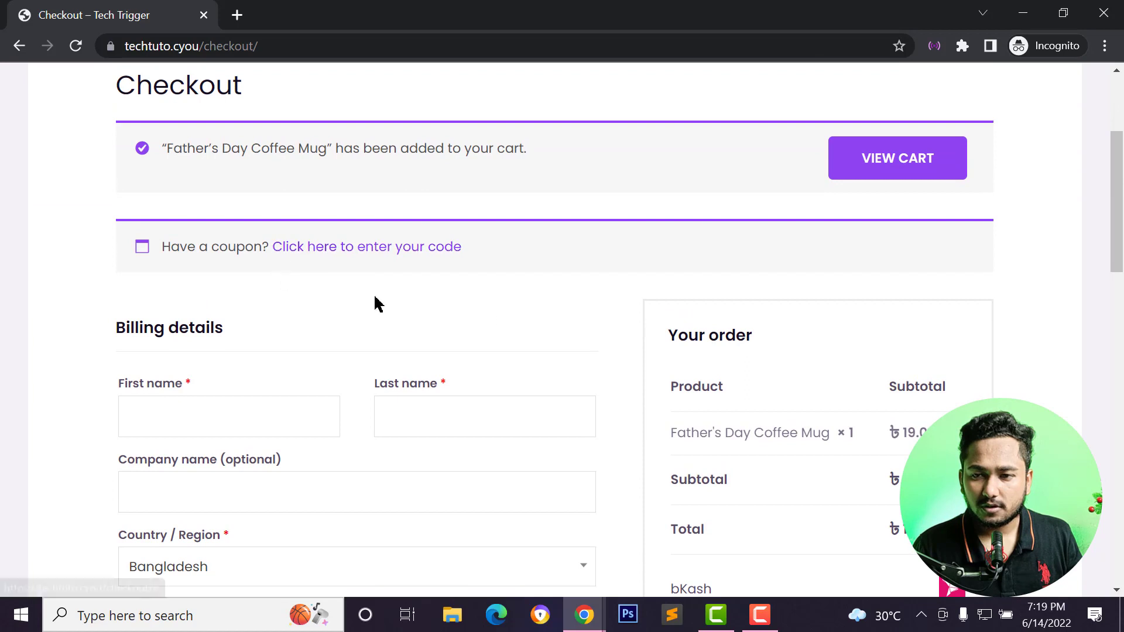
pyautogui.scroll(3, 375, 304)
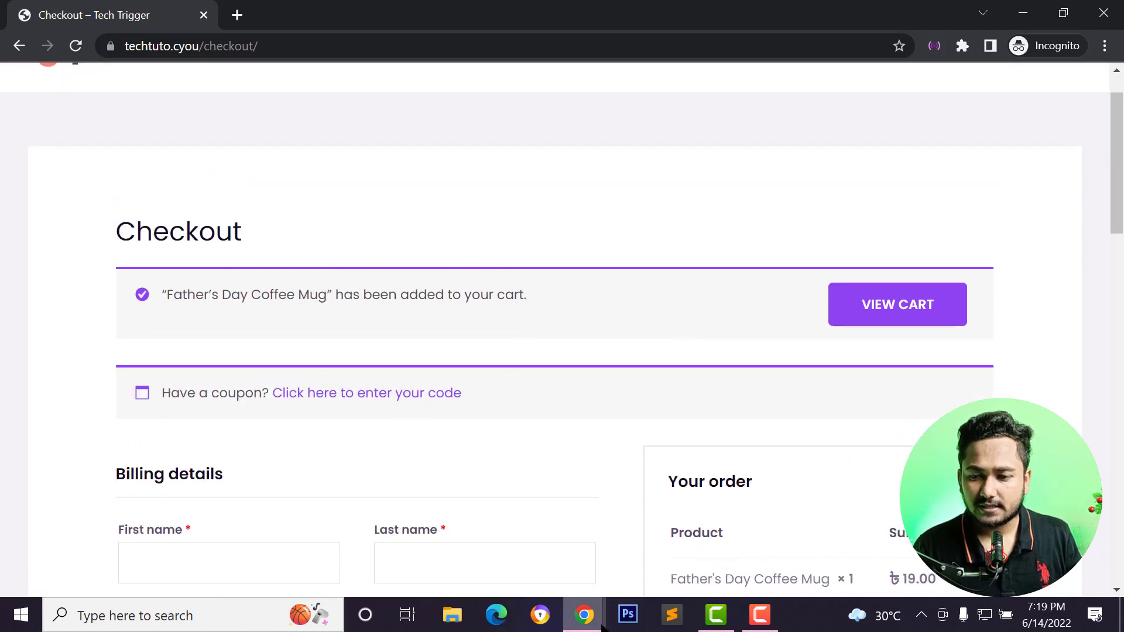
pyautogui.click(583, 614)
pyautogui.click(501, 547)
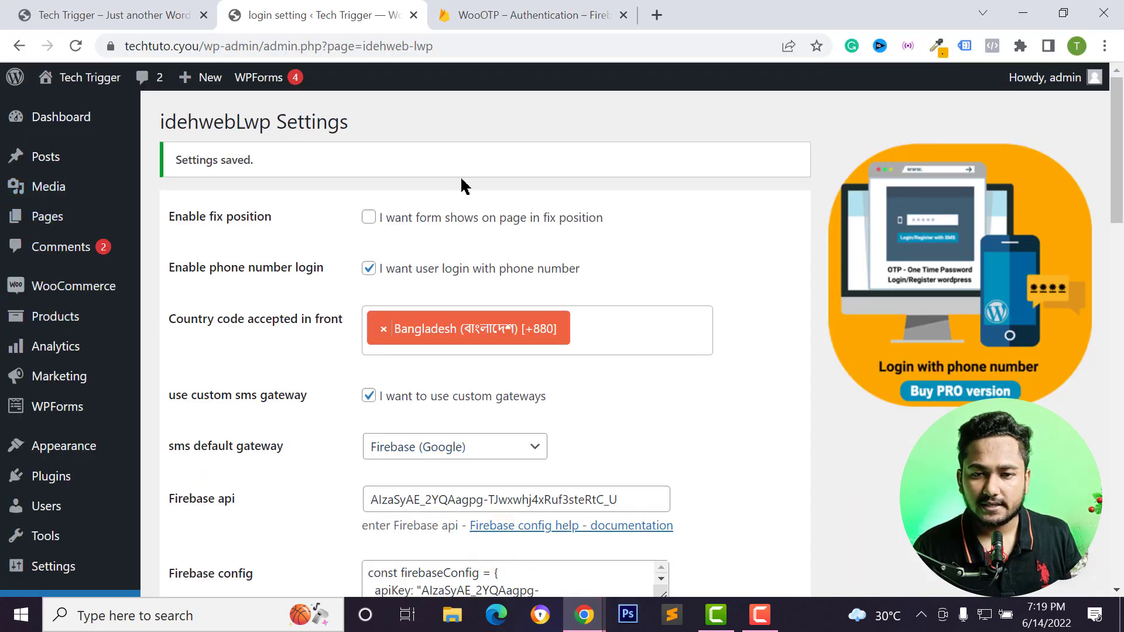
# - Disable guest orders in WooCommerce's Accounts & Privacy settings
pyautogui.moveTo(77, 283)
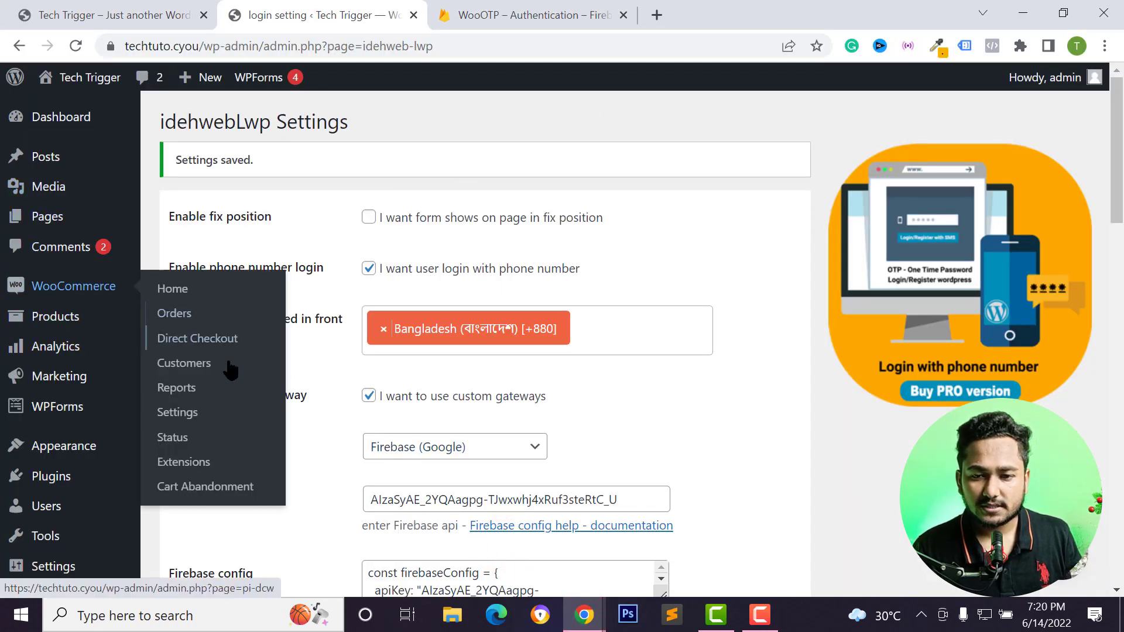
pyautogui.click(176, 413)
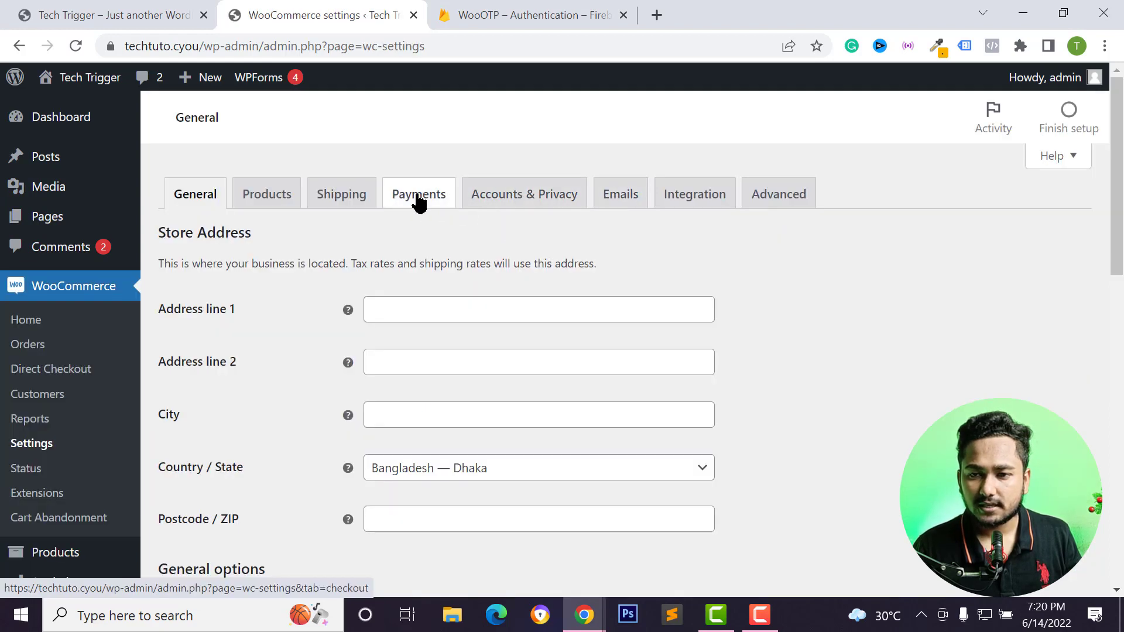
pyautogui.click(514, 202)
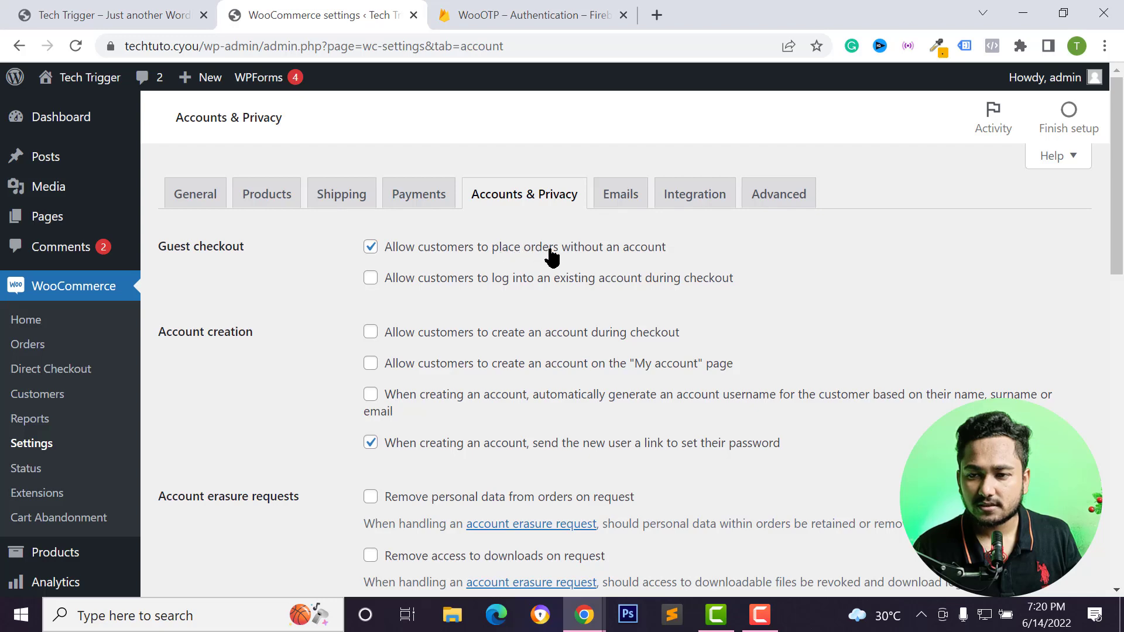
pyautogui.click(370, 245)
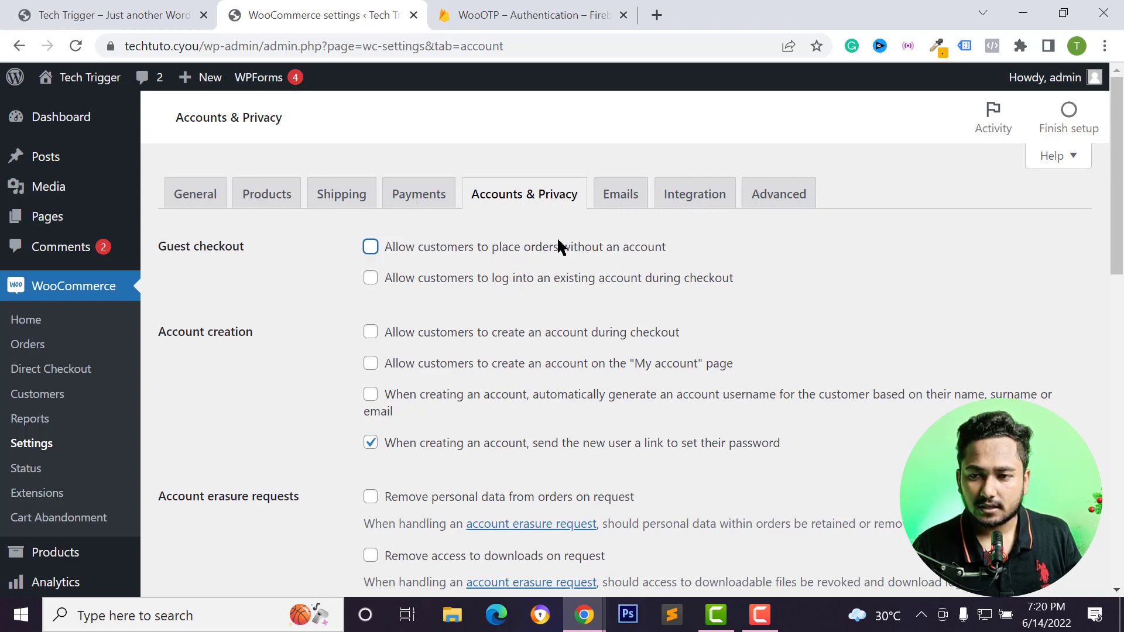
pyautogui.moveTo(557, 240); pyautogui.dragTo(677, 244)
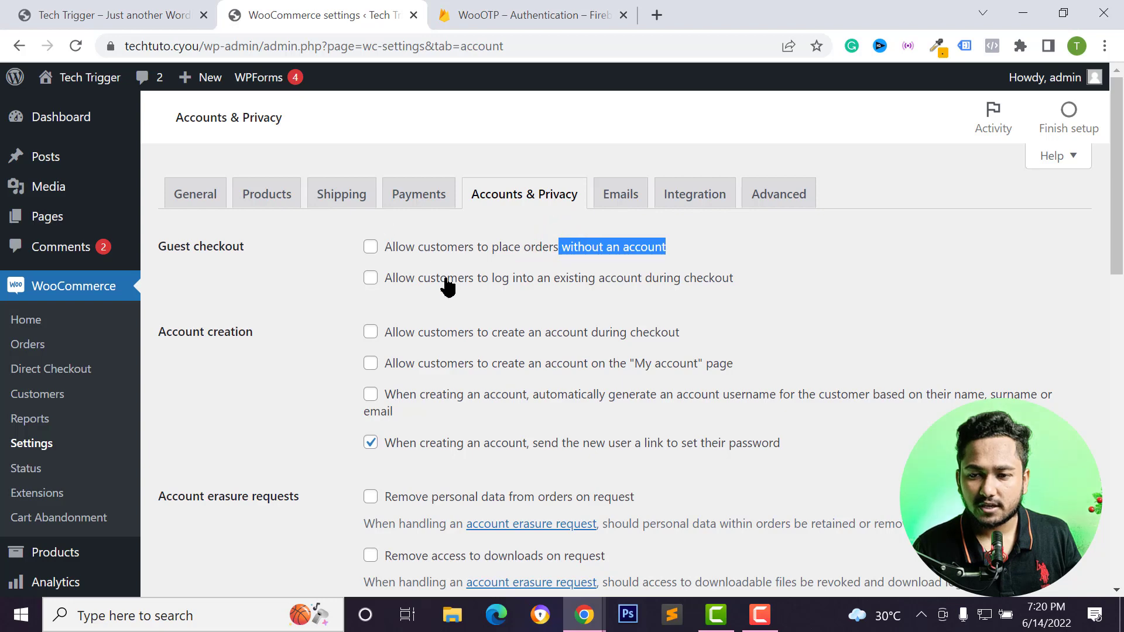
pyautogui.click(832, 338)
# - Enable auto-generated usernames and account creation on the My account page, then save
pyautogui.scroll(-1, 830, 336)
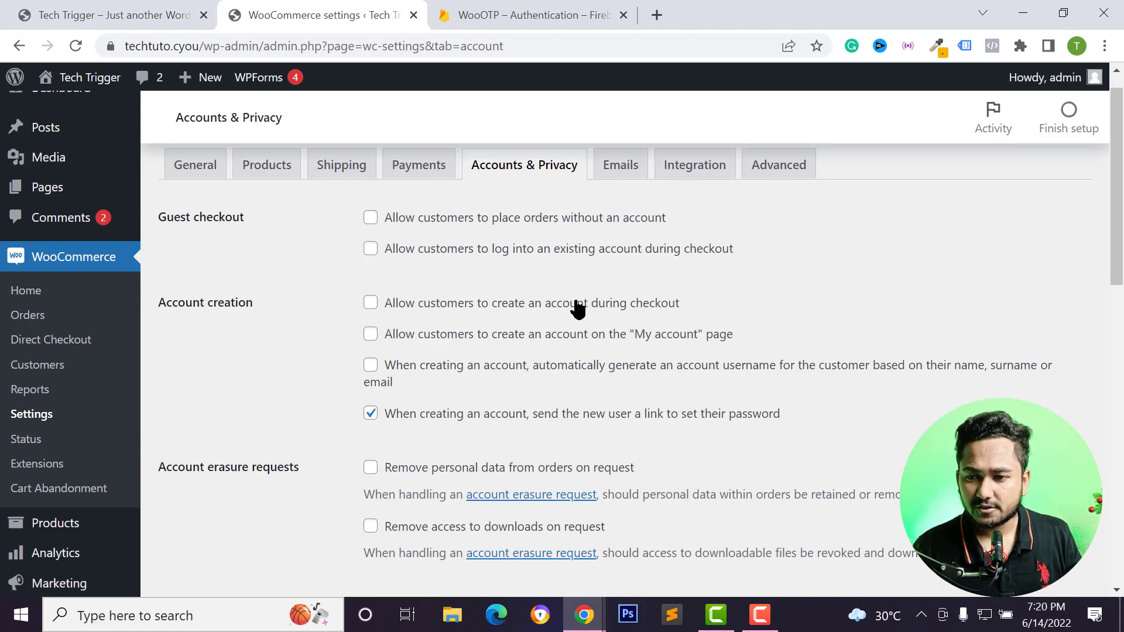
pyautogui.scroll(-1, 532, 369)
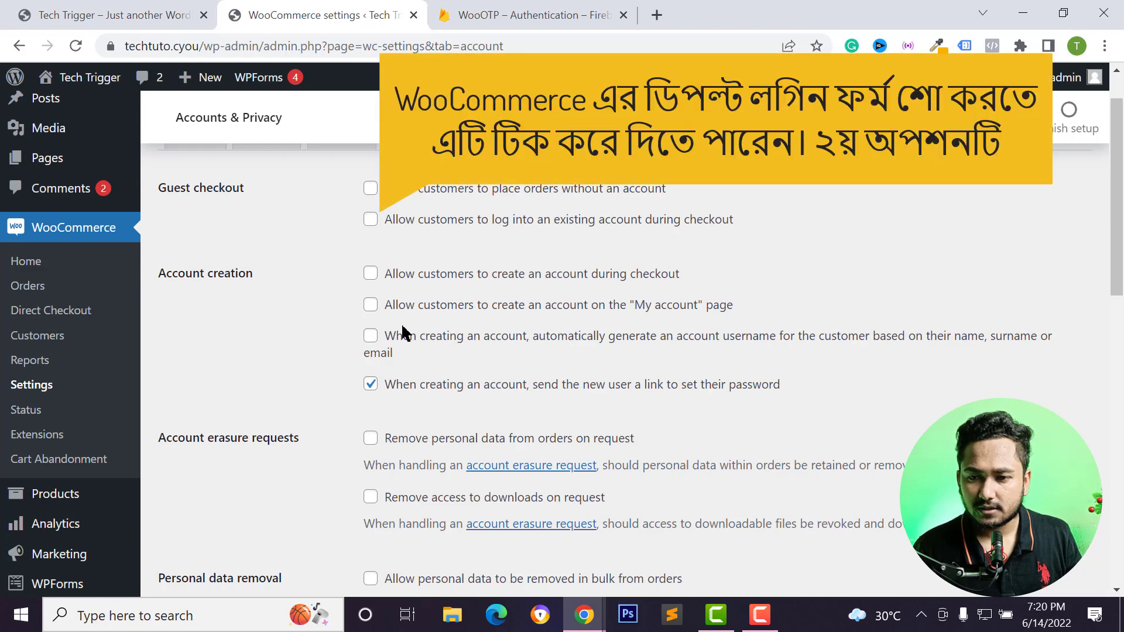
pyautogui.click(375, 338)
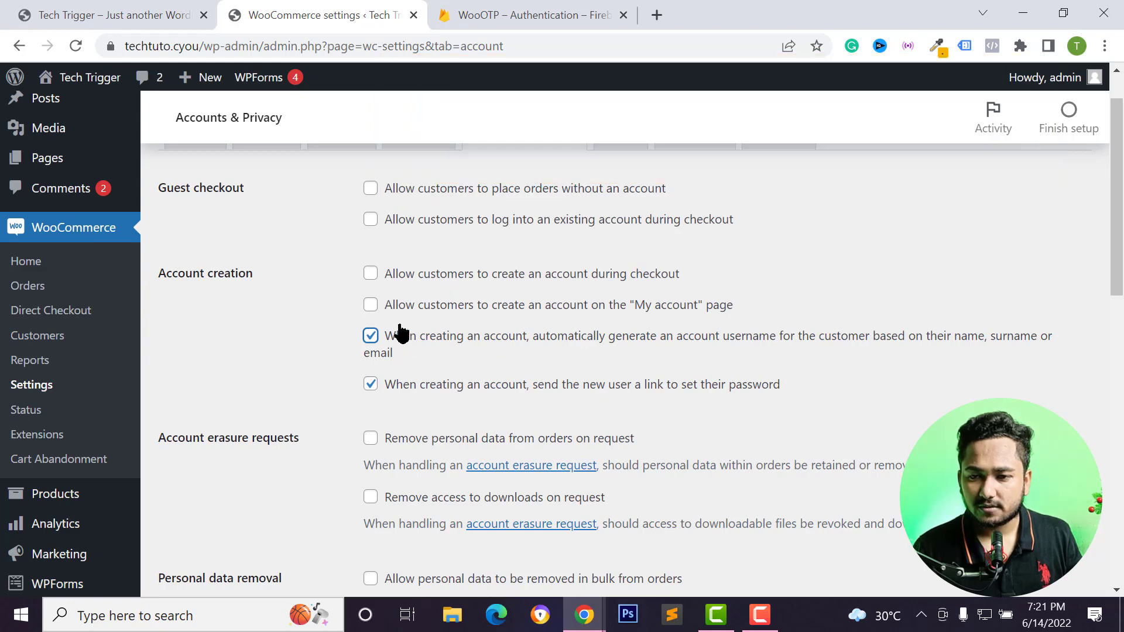
pyautogui.click(529, 306)
pyautogui.scroll(-2, 443, 319)
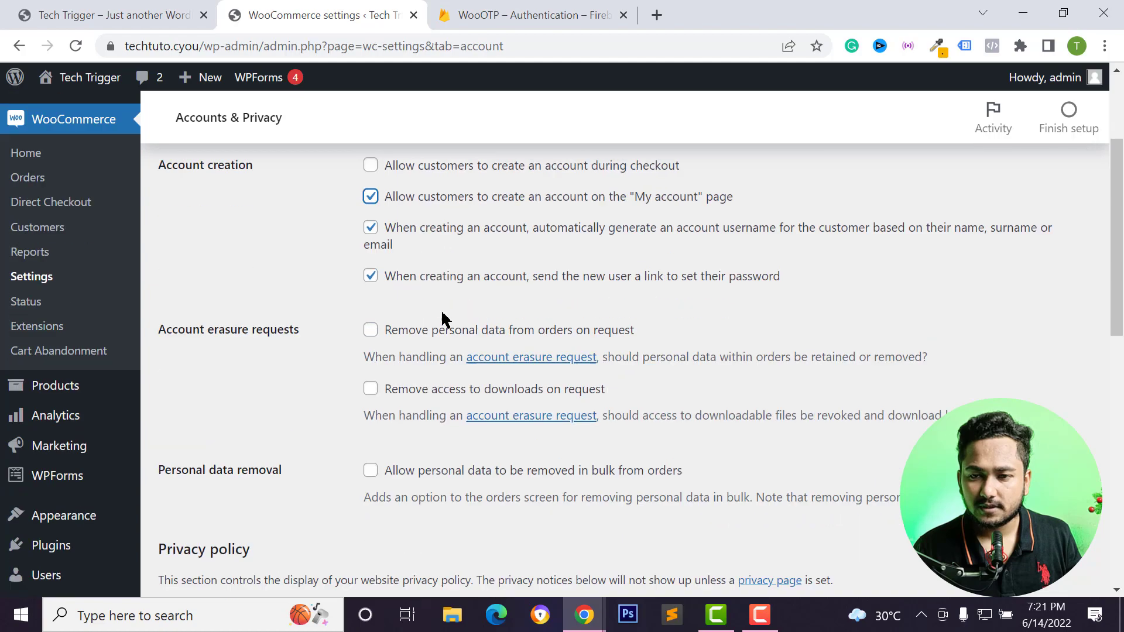
pyautogui.scroll(-10, 440, 330)
pyautogui.click(214, 505)
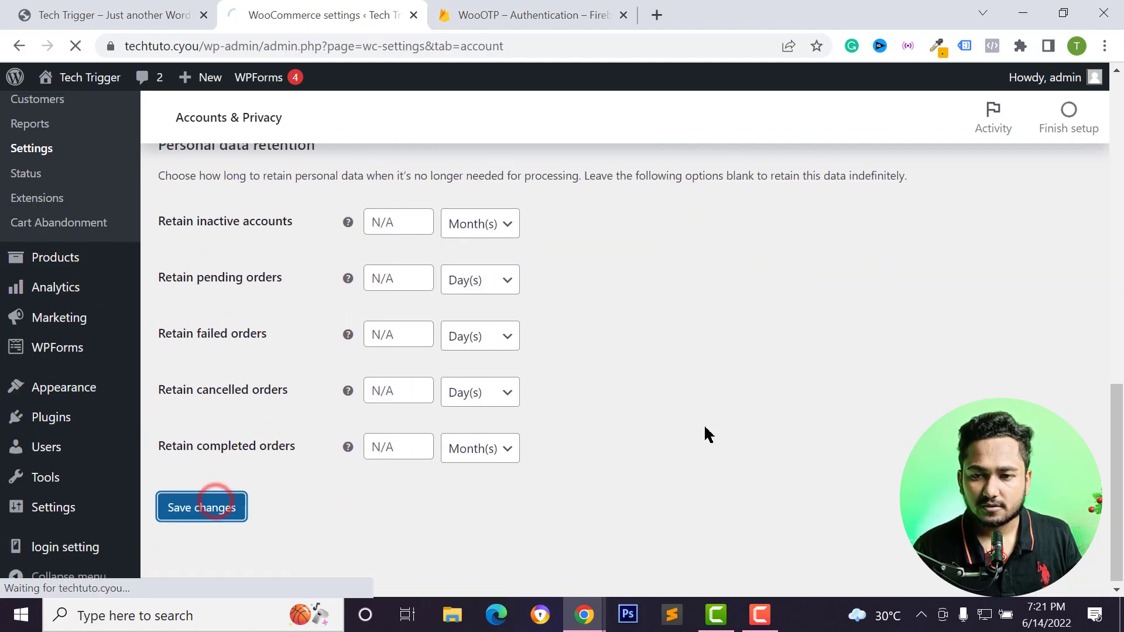
# - Bring up the incognito checkout showing the Father's Day Coffee Mug in the cart
pyautogui.scroll(9, 709, 430)
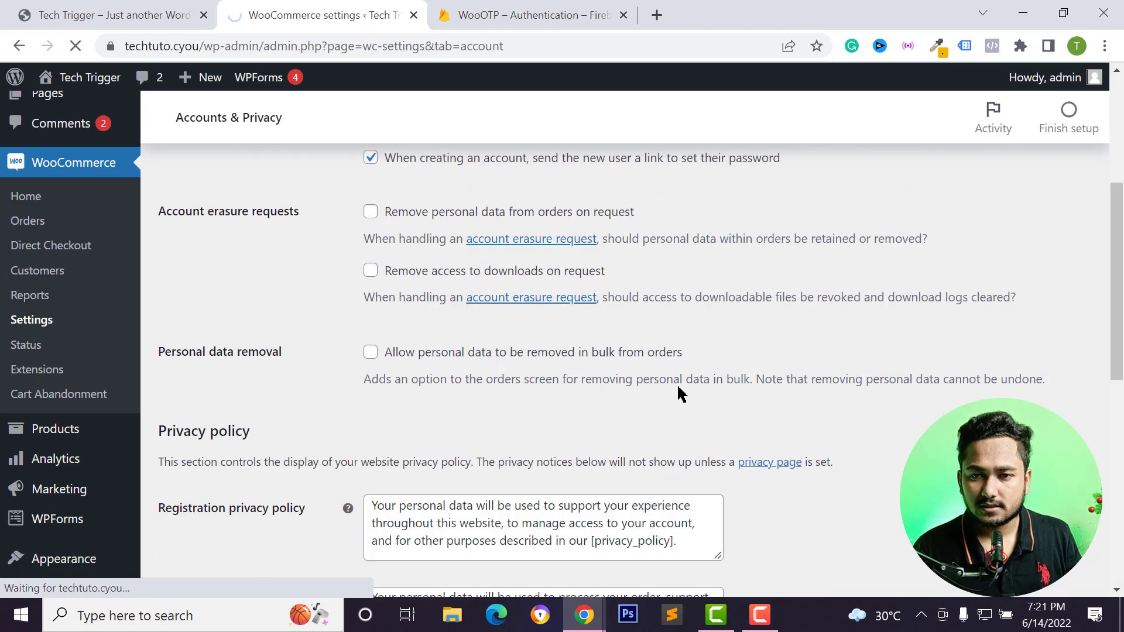
pyautogui.scroll(-6, 394, 511)
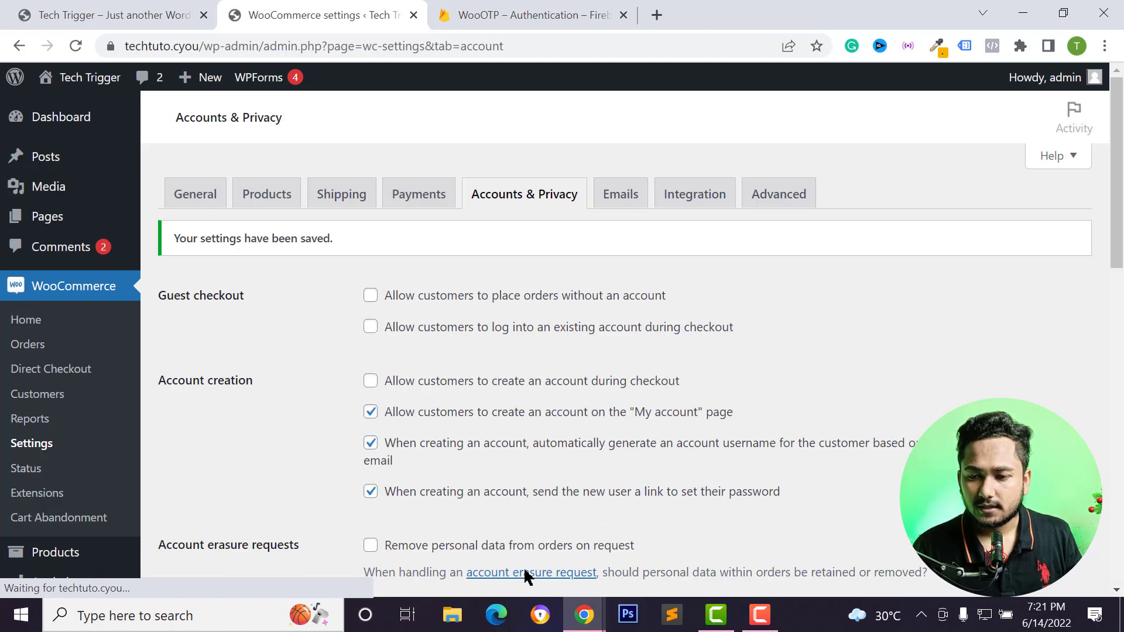
pyautogui.moveTo(583, 614)
pyautogui.click(651, 524)
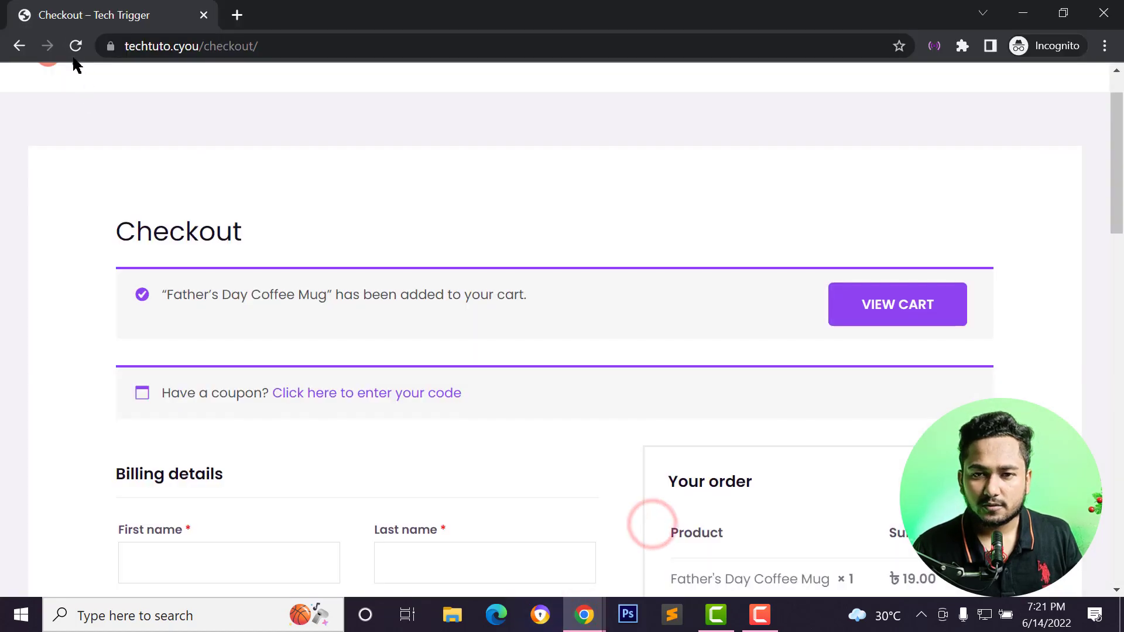
# - Reload the incognito checkout and highlight its 'You must be logged in to checkout.' message
pyautogui.click(75, 45)
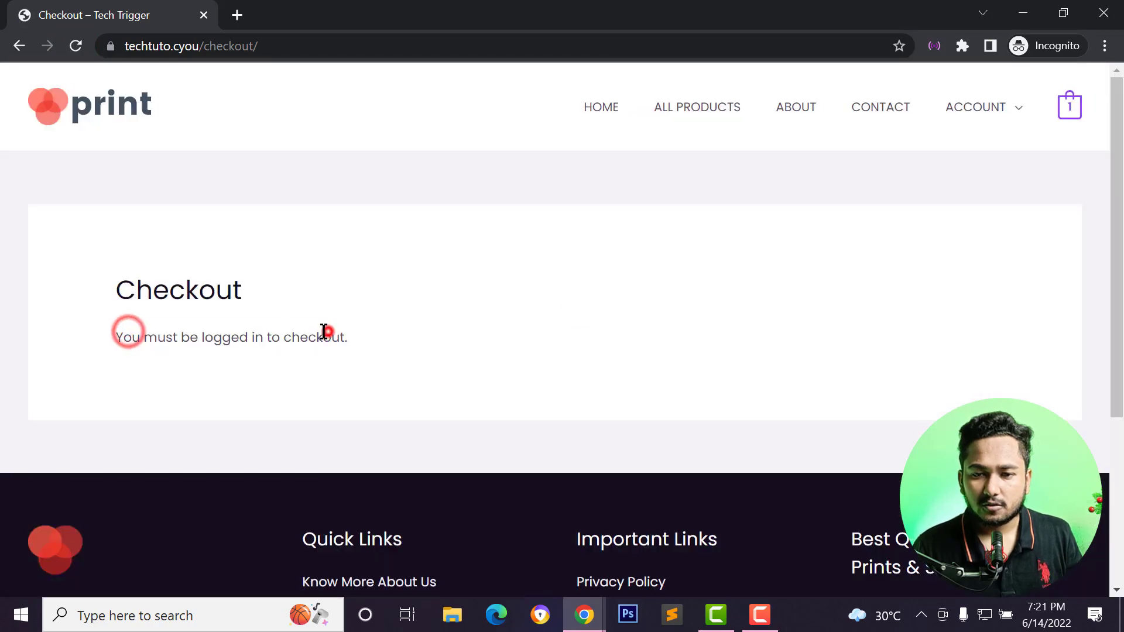
pyautogui.moveTo(118, 339); pyautogui.dragTo(350, 340)
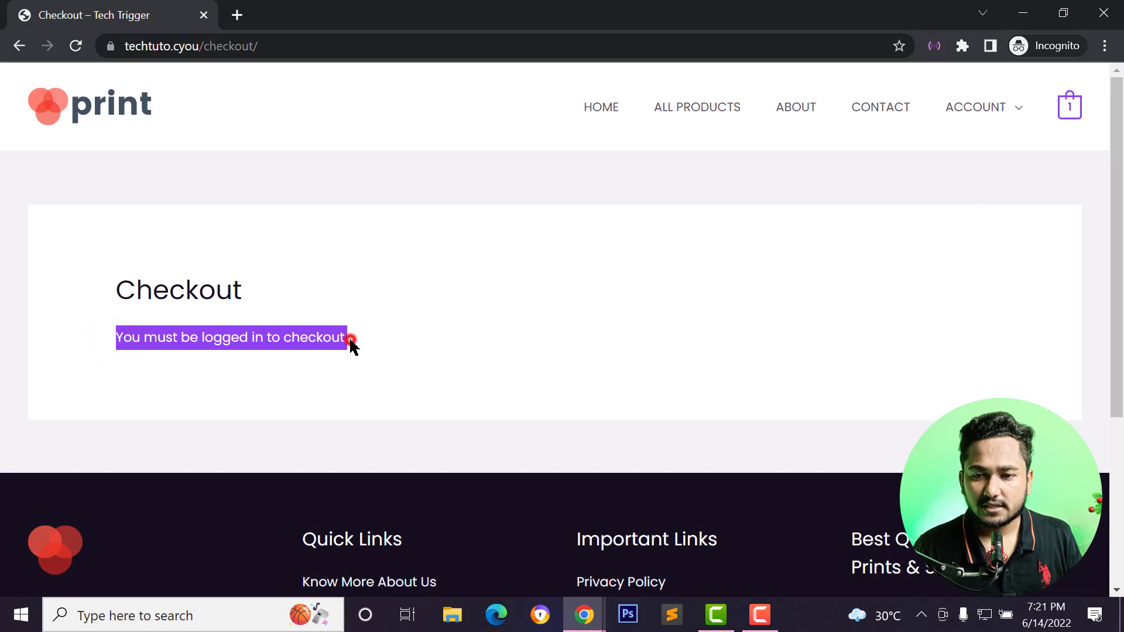
pyautogui.click(350, 339)
pyautogui.click(261, 343)
pyautogui.click(238, 337)
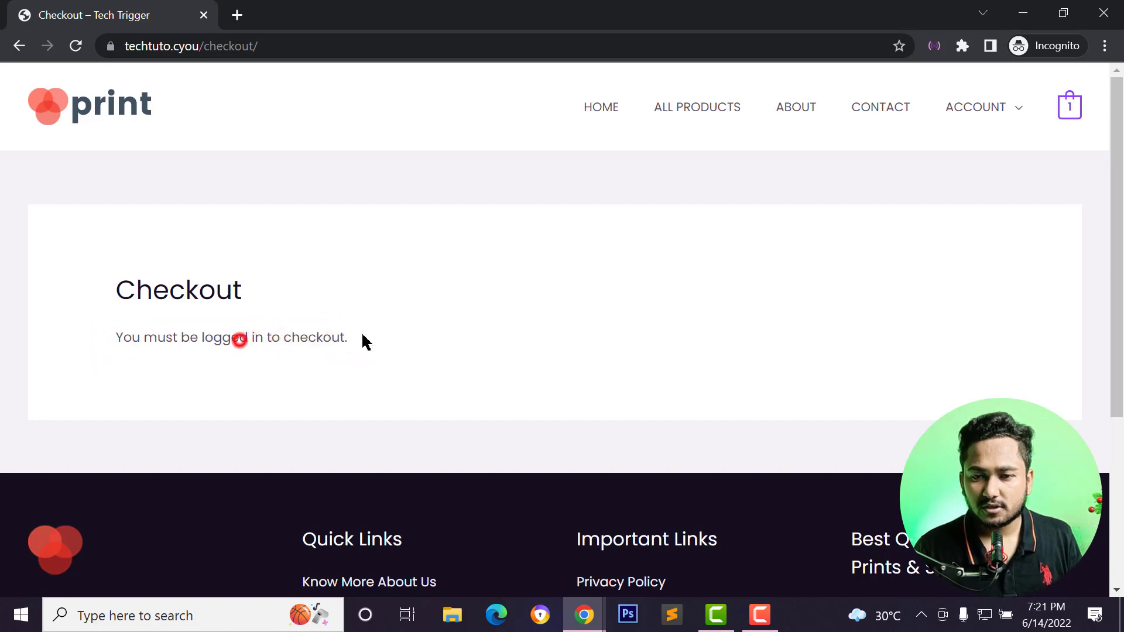
pyautogui.click(362, 335)
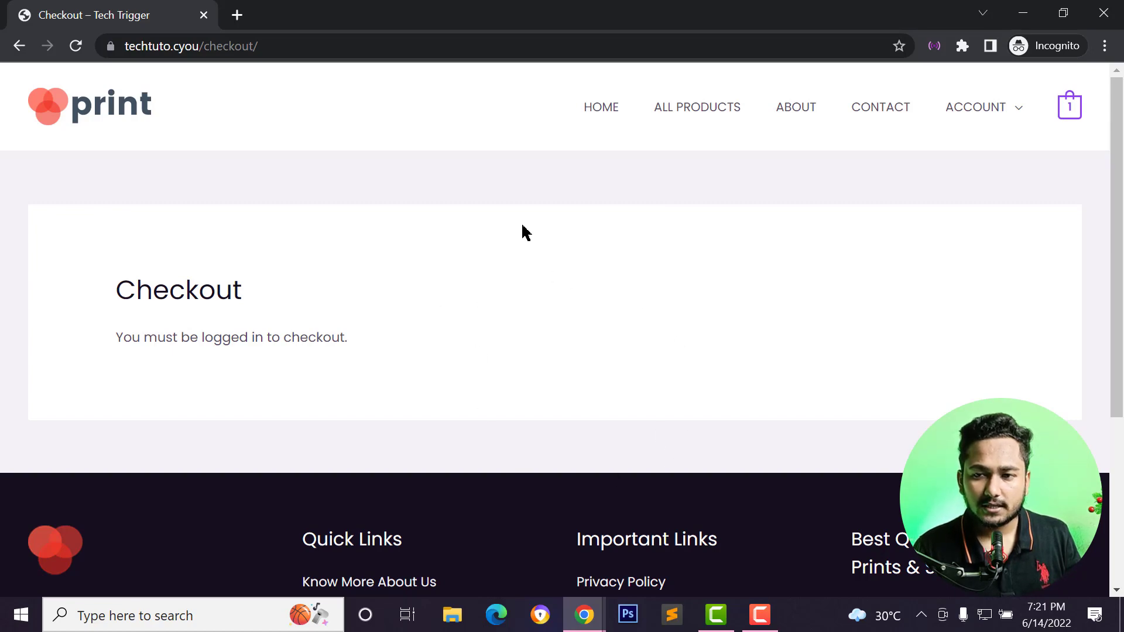
# - Return from the checkout window to the WooCommerce account settings tab
pyautogui.hotkey('alt', 'Tab')
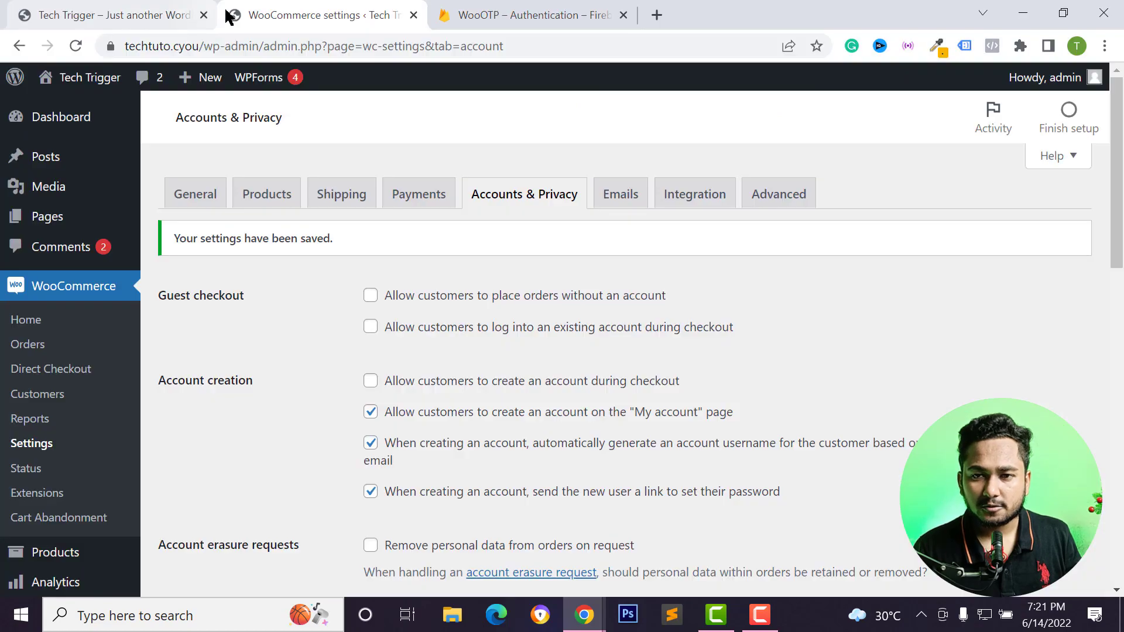
pyautogui.click(87, 7)
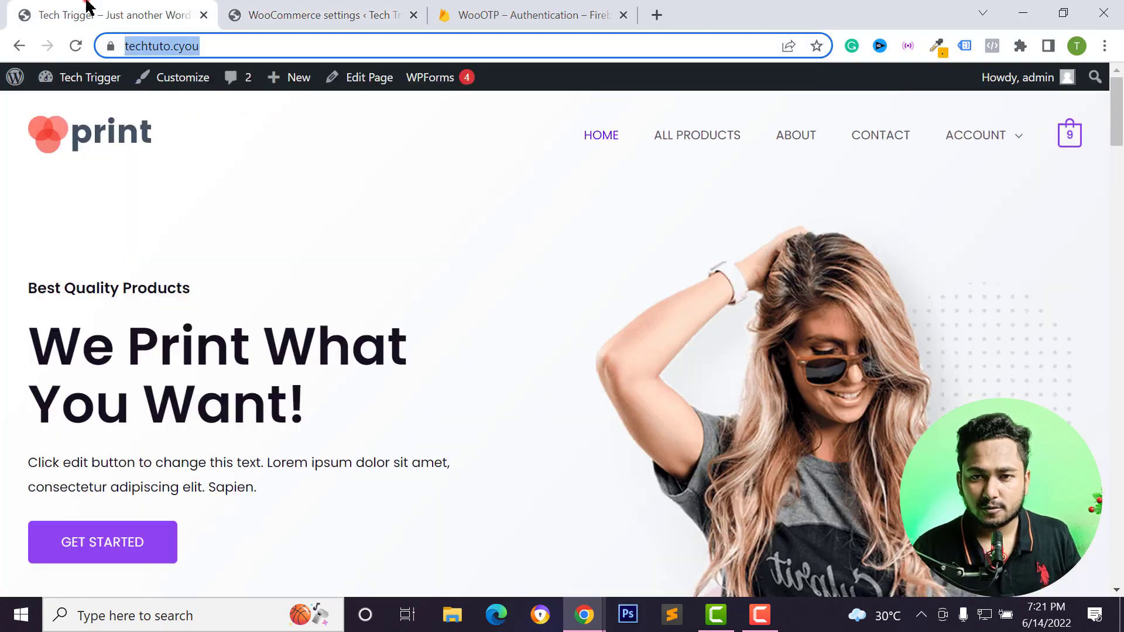
pyautogui.click(300, 6)
pyautogui.scroll(-4, 46, 433)
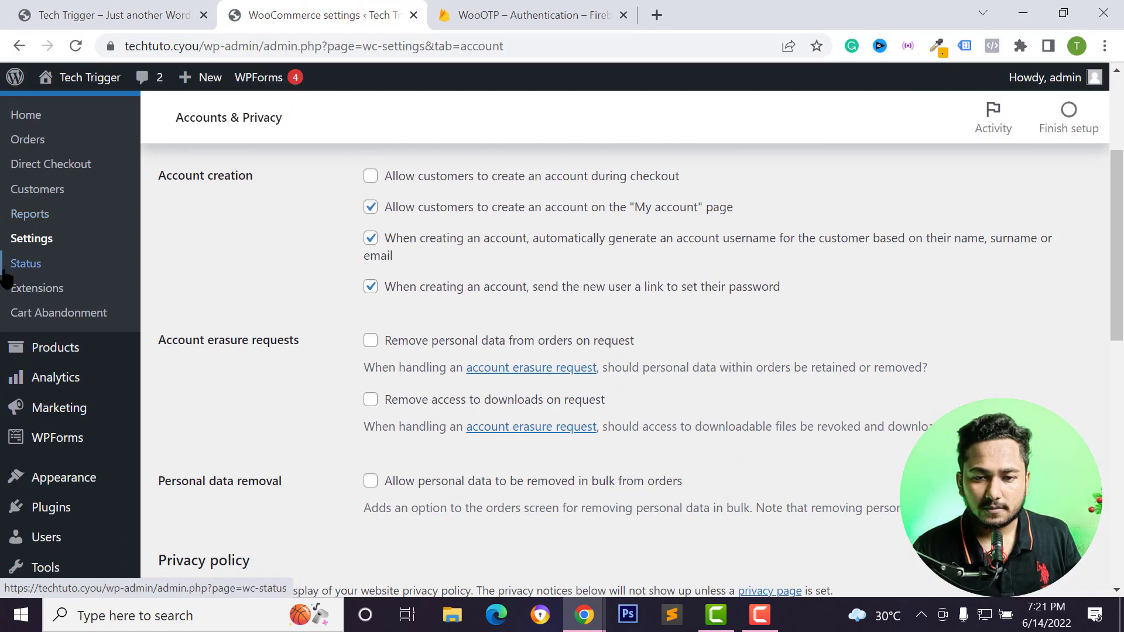
pyautogui.scroll(-2, 47, 442)
# - Open Astra's functions.php in the Theme File Editor, accepting the editing warning
pyautogui.moveTo(120, 391)
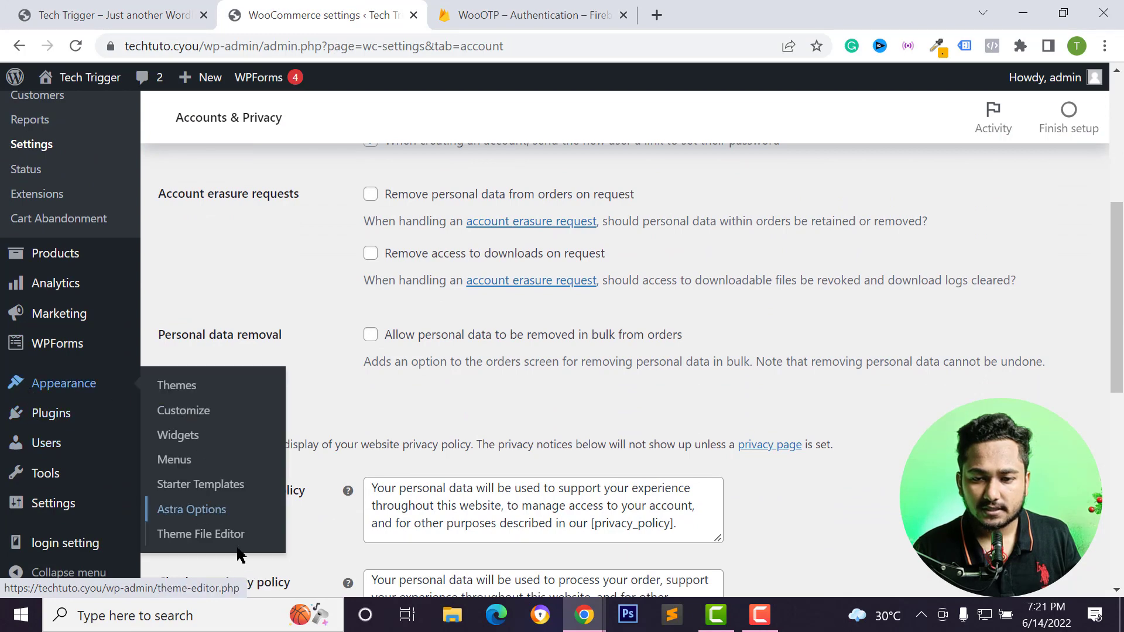
pyautogui.click(183, 541)
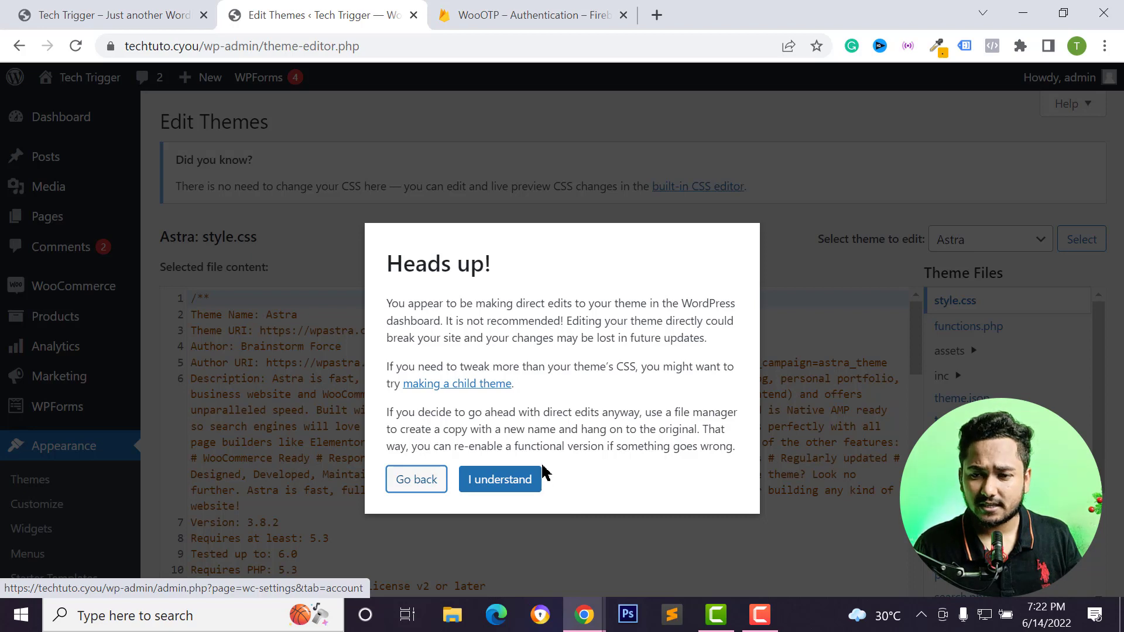
pyautogui.click(488, 483)
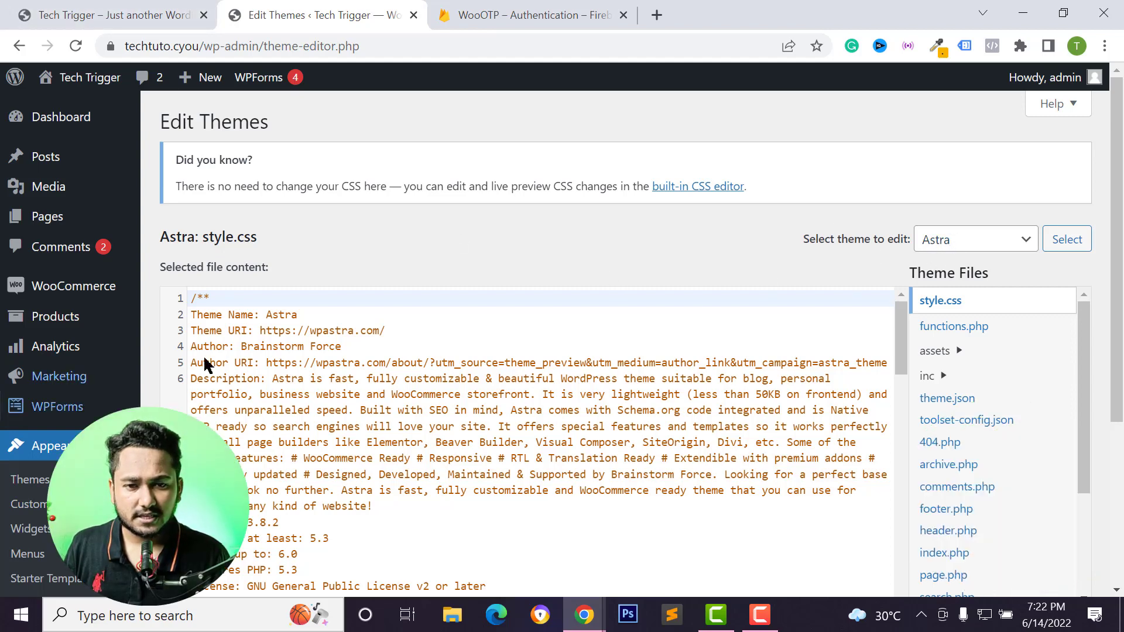
pyautogui.moveTo(126, 289)
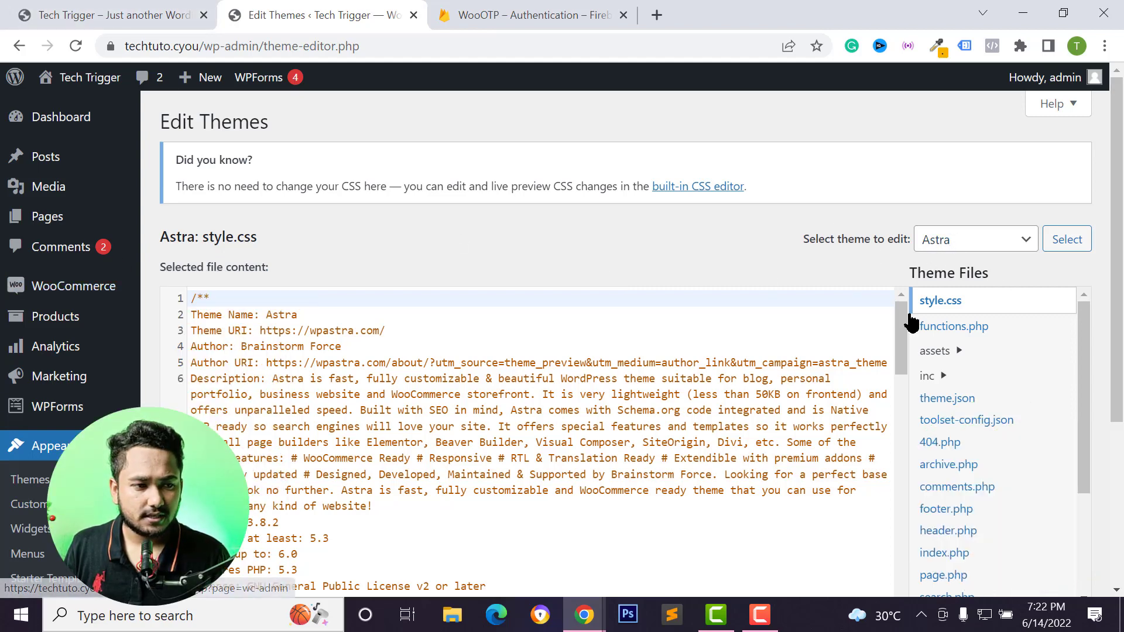
pyautogui.click(944, 332)
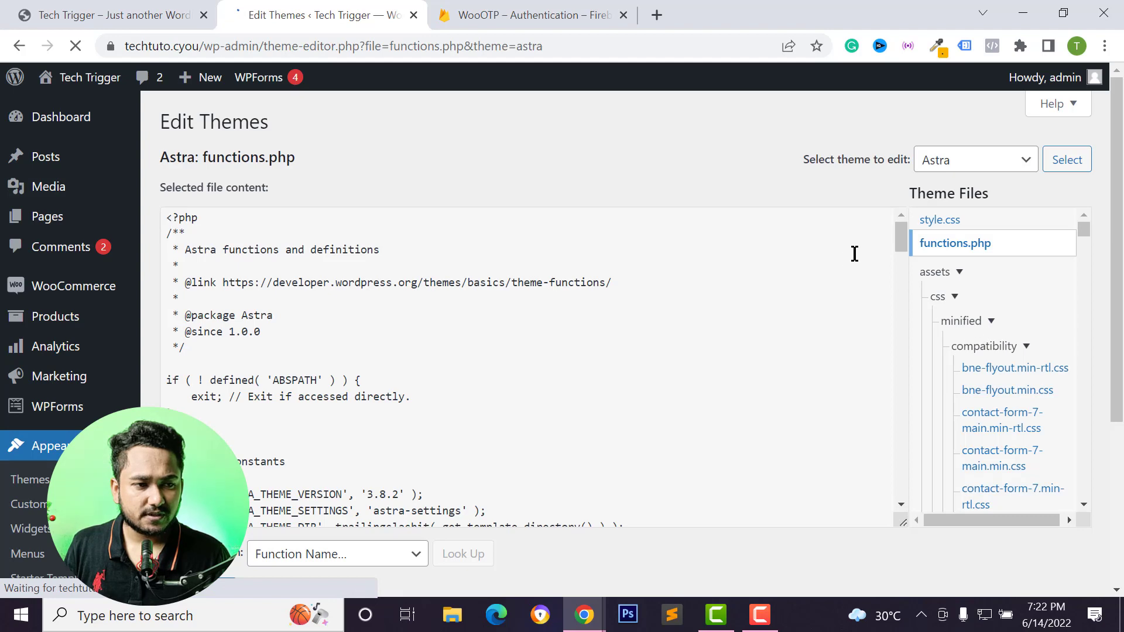
# - Keep Astra as the edited theme and scroll to the end of functions.php
pyautogui.click(989, 160)
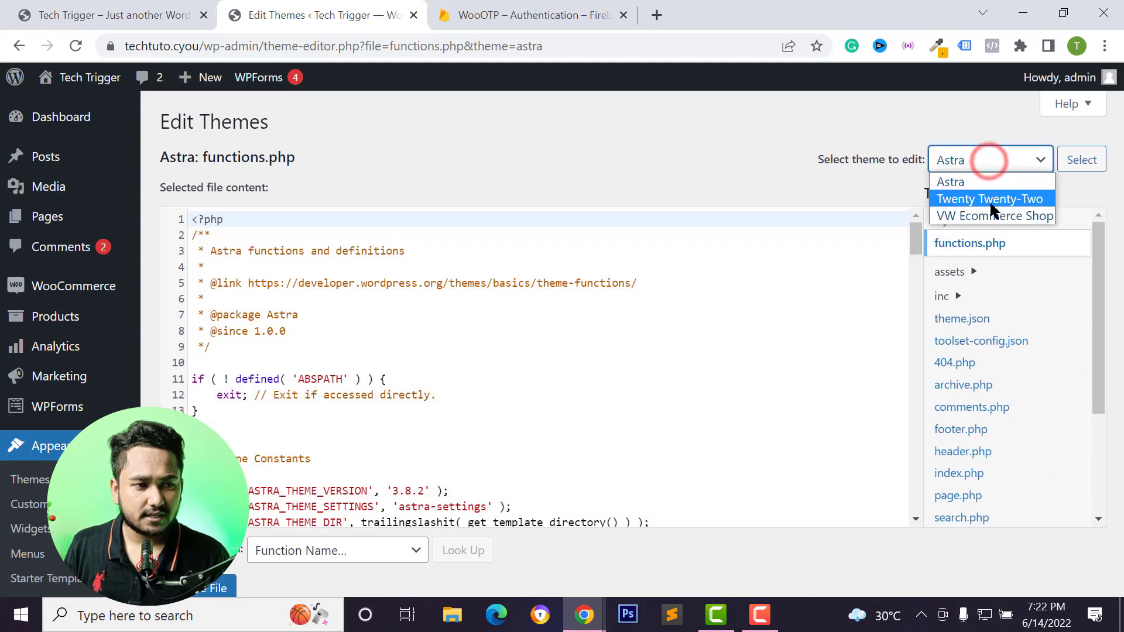
pyautogui.click(854, 190)
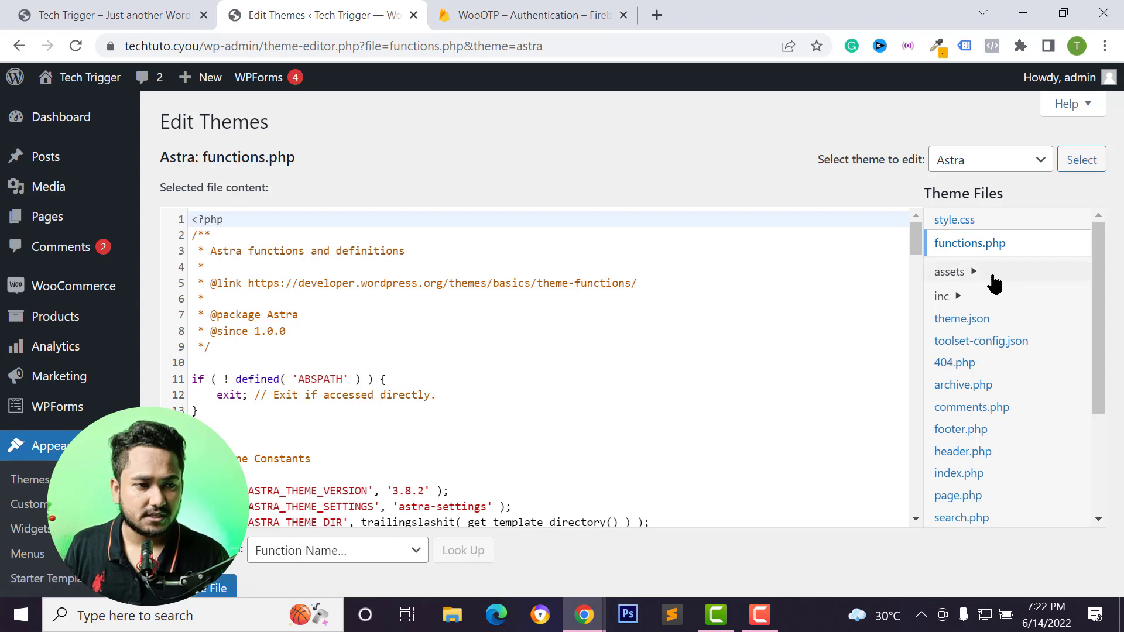
pyautogui.scroll(-7, 867, 274)
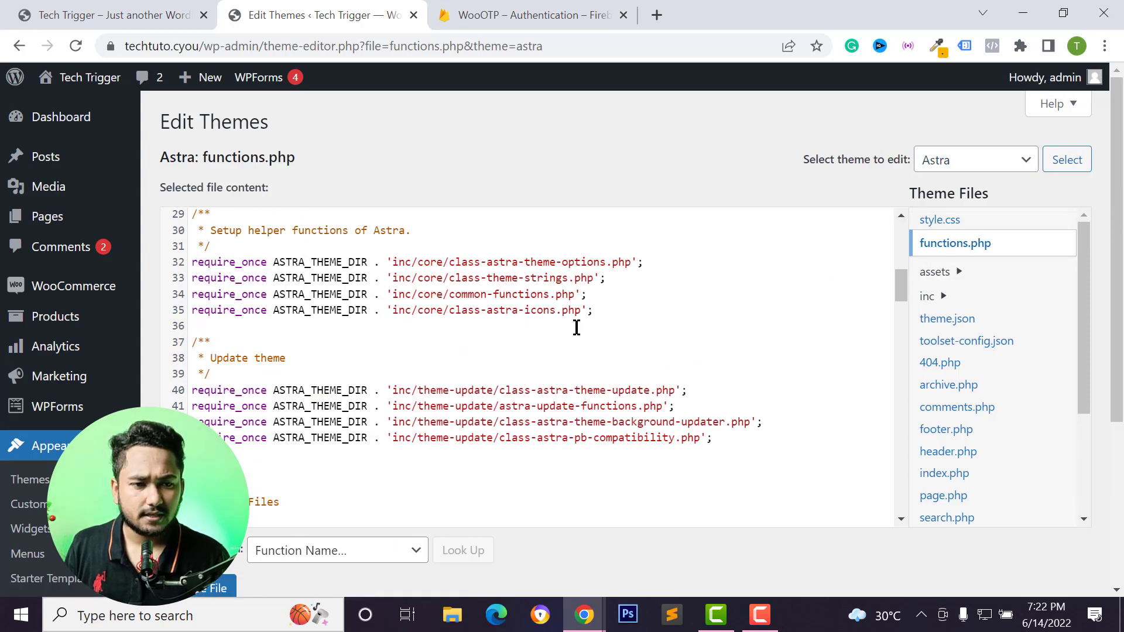
pyautogui.scroll(-20, 577, 327)
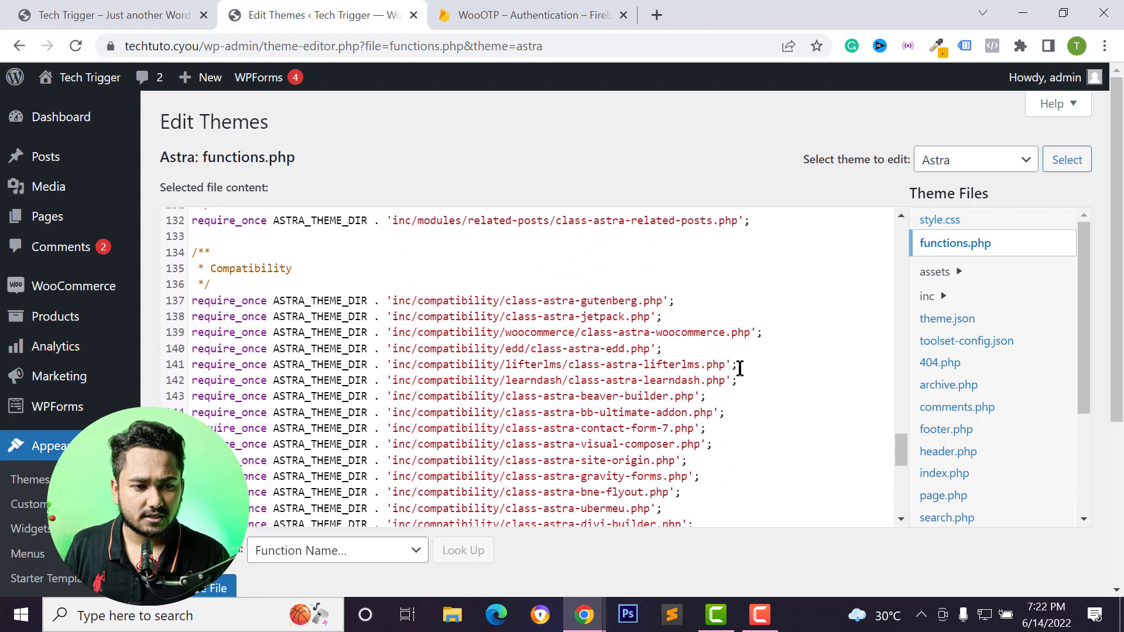
pyautogui.scroll(-10, 739, 368)
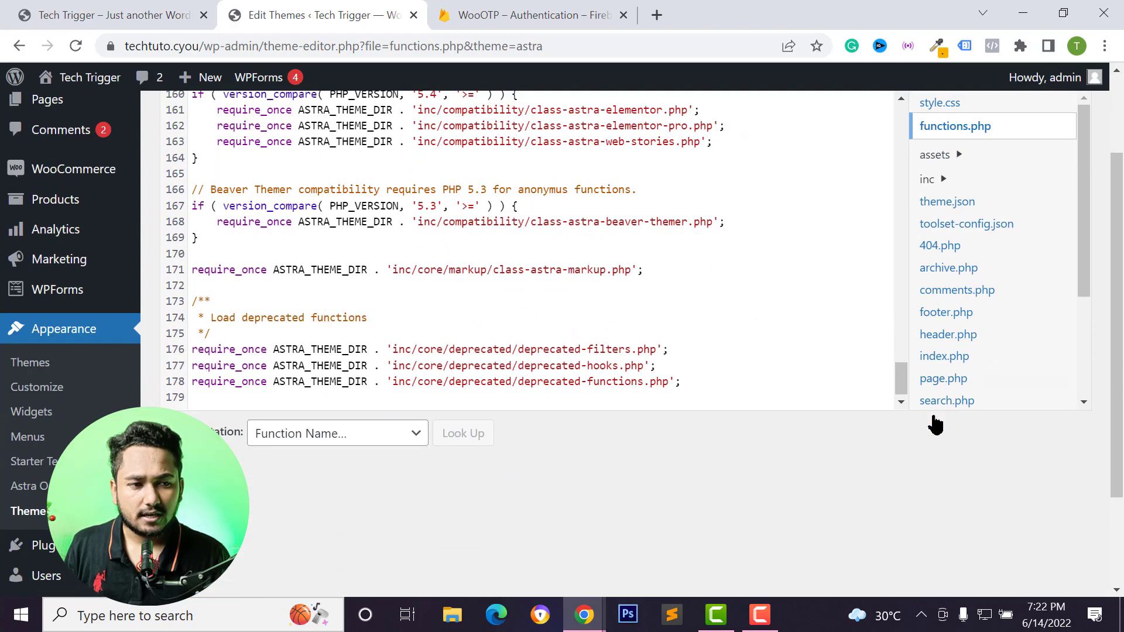
pyautogui.scroll(2, 934, 425)
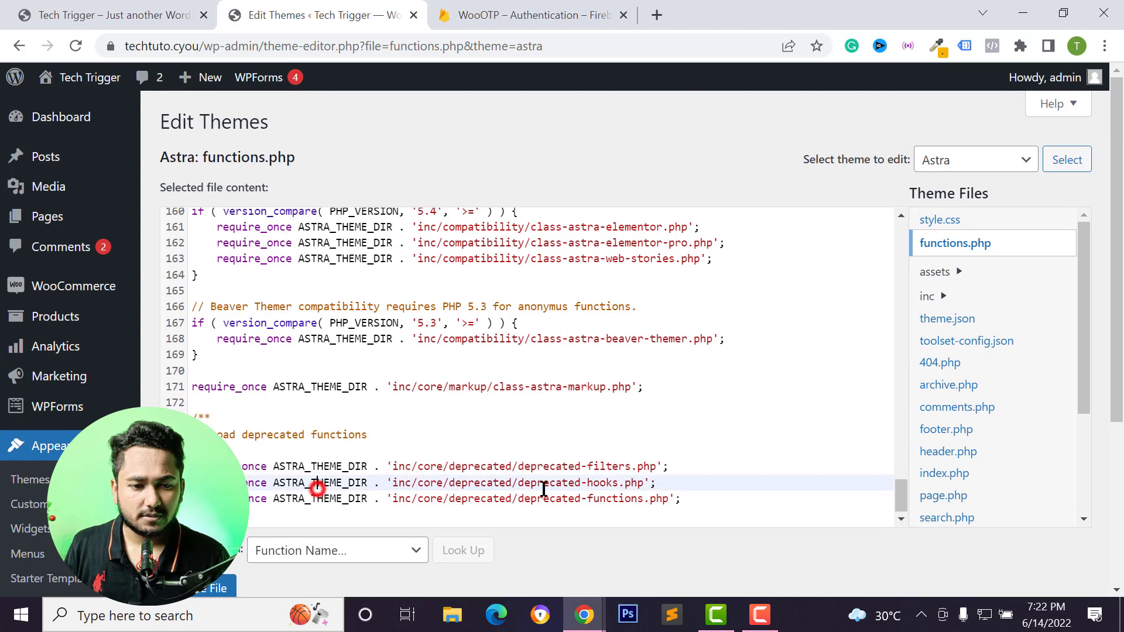
# - Add blank lines after line 178, then minimize the Chrome windows to show the desktop
pyautogui.click(725, 473)
pyautogui.click(702, 506)
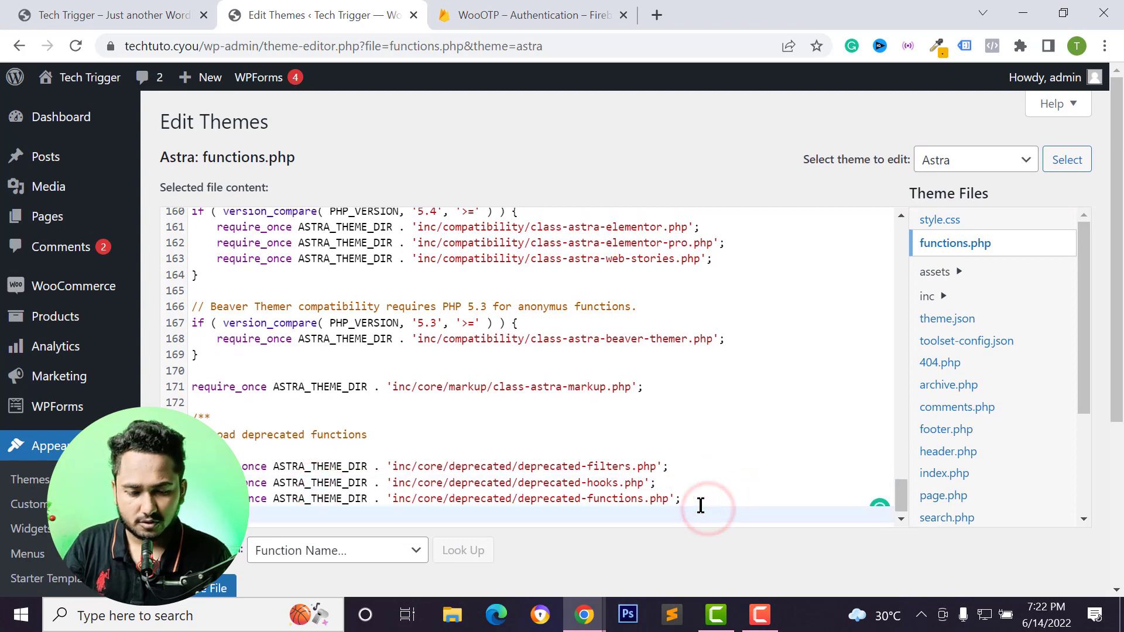
pyautogui.press('Return')
pyautogui.press('Return')
pyautogui.press('Return')
pyautogui.press('Return')
pyautogui.press('Return')
pyautogui.scroll(-1, 376, 272)
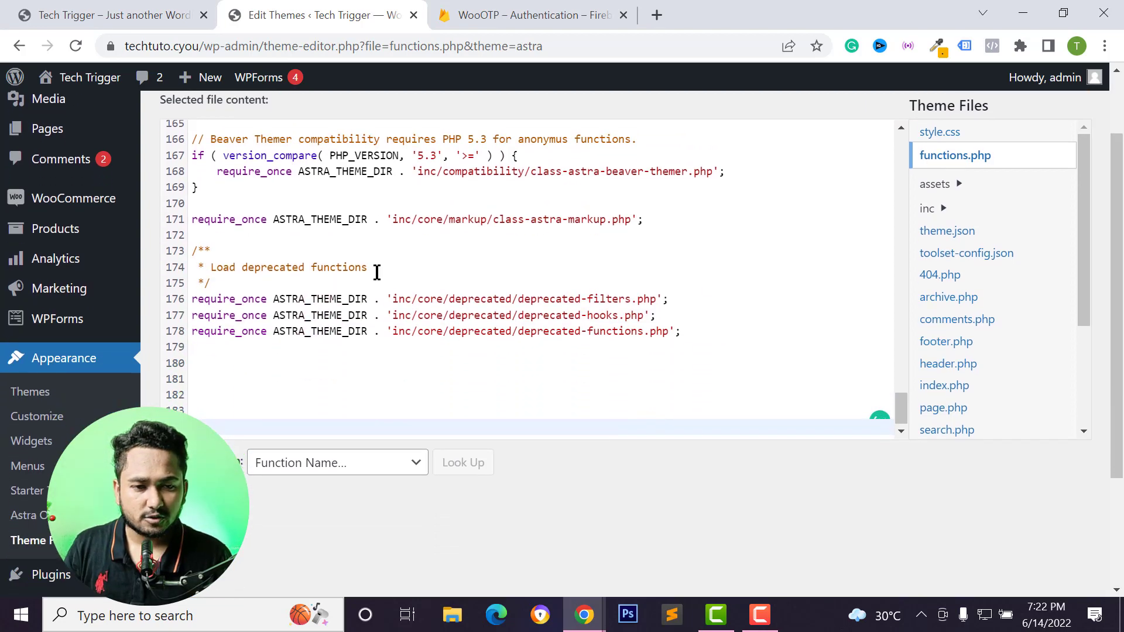
pyautogui.click(251, 409)
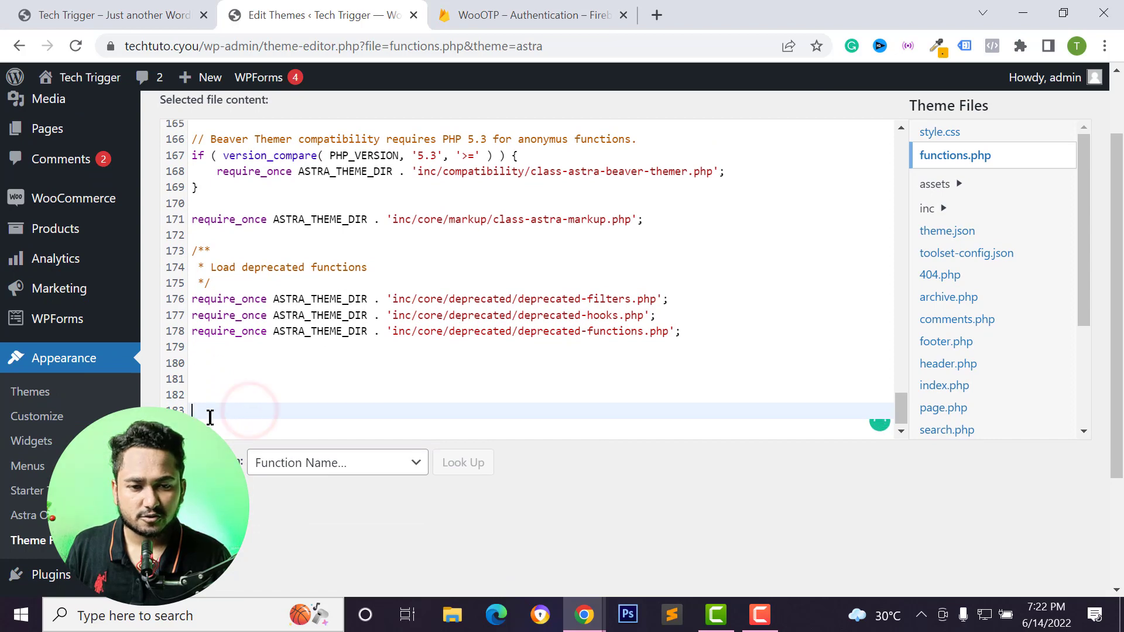
pyautogui.click(208, 396)
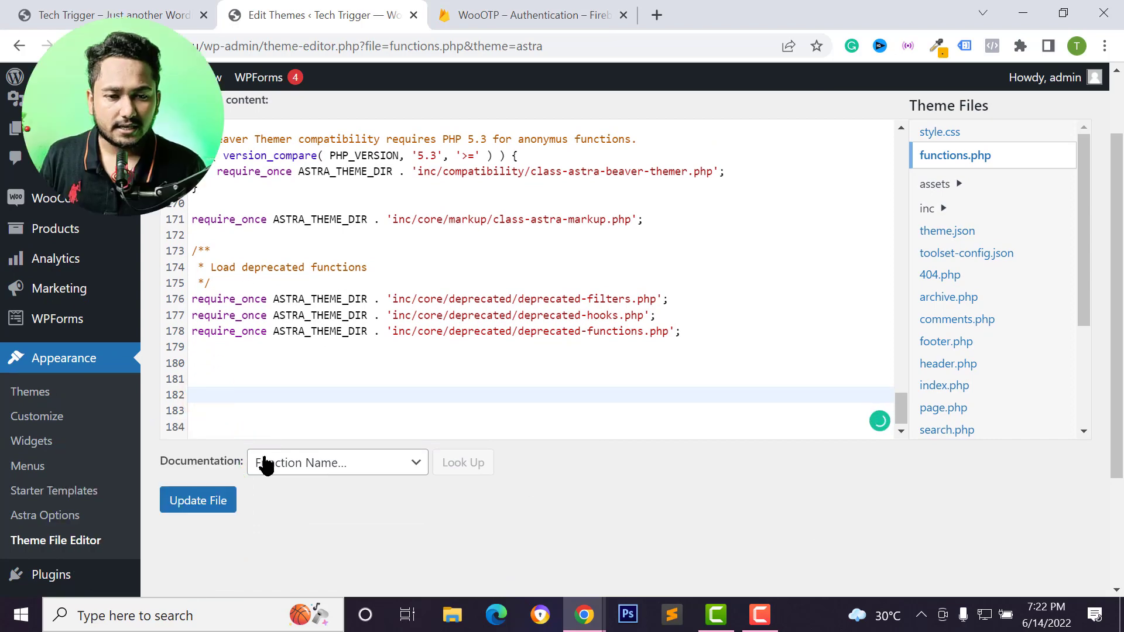
pyautogui.click(1021, 12)
pyautogui.click(1021, 12)
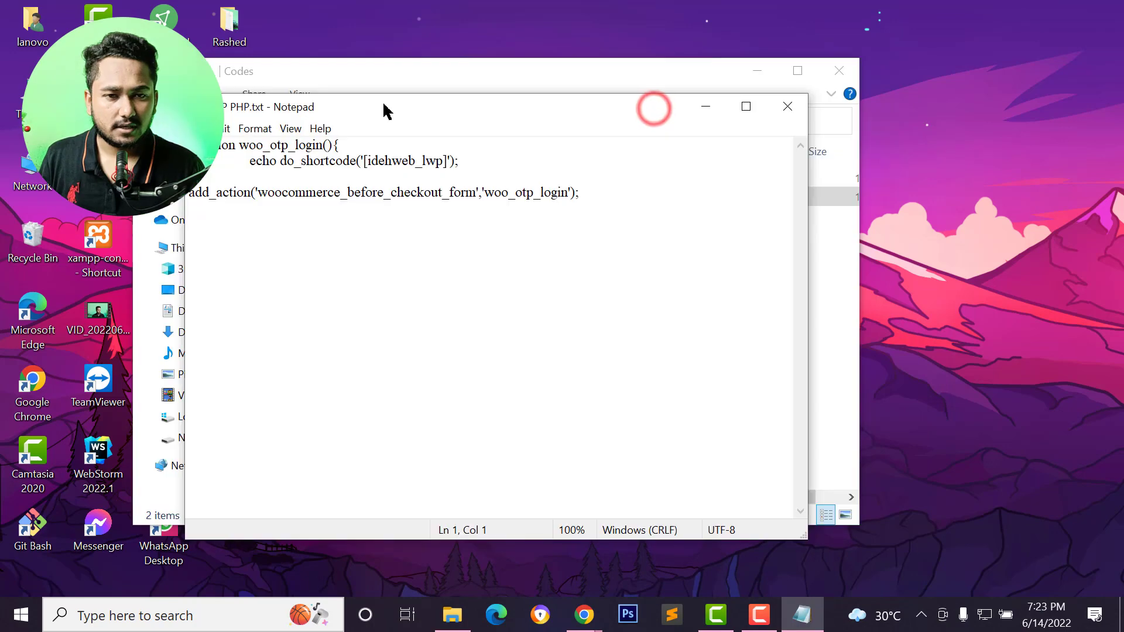
# - Copy the four-line woo_otp_login snippet and its add_action hook from PHP.txt in Notepad
pyautogui.click(257, 186)
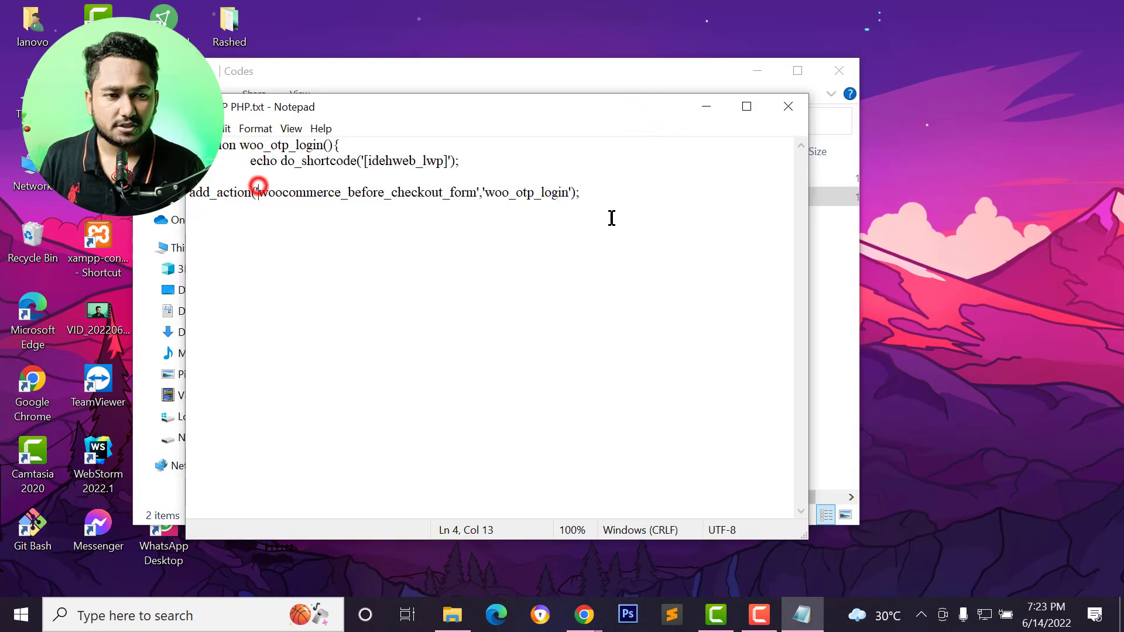
pyautogui.click(586, 178)
pyautogui.moveTo(602, 193); pyautogui.dragTo(191, 144)
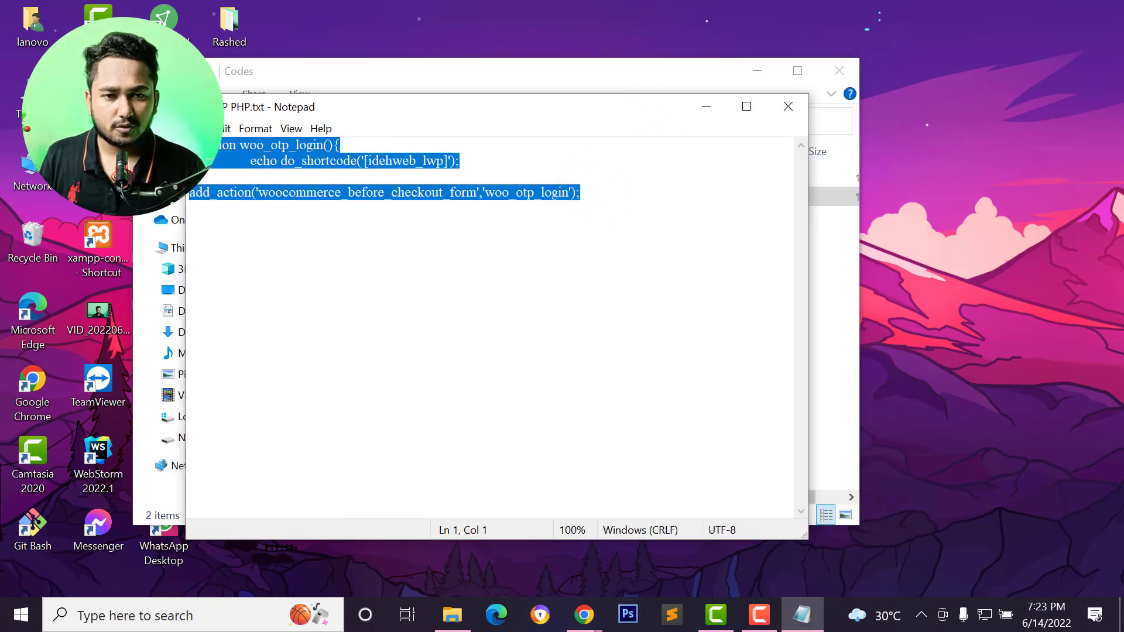
pyautogui.rightClick(232, 170)
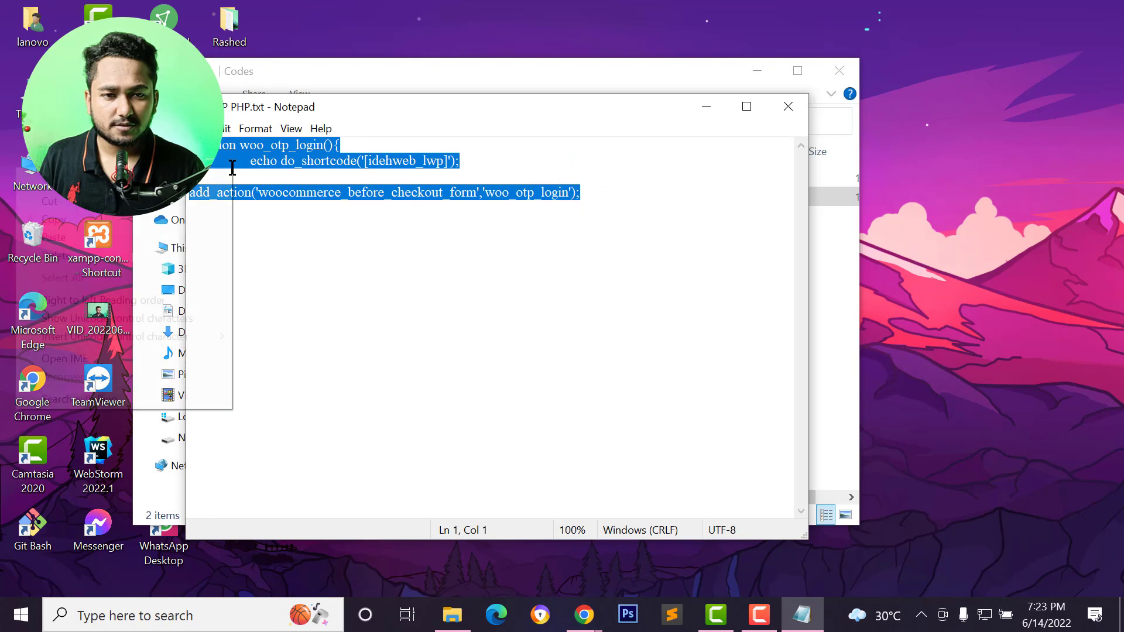
pyautogui.click(160, 223)
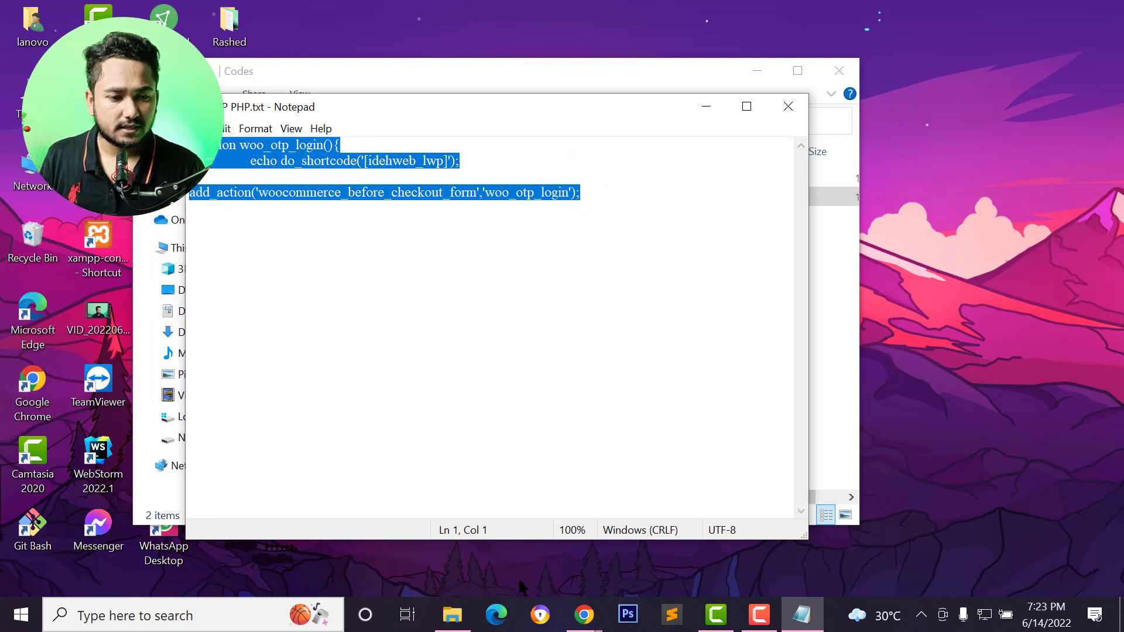
pyautogui.moveTo(583, 615)
pyautogui.click(514, 535)
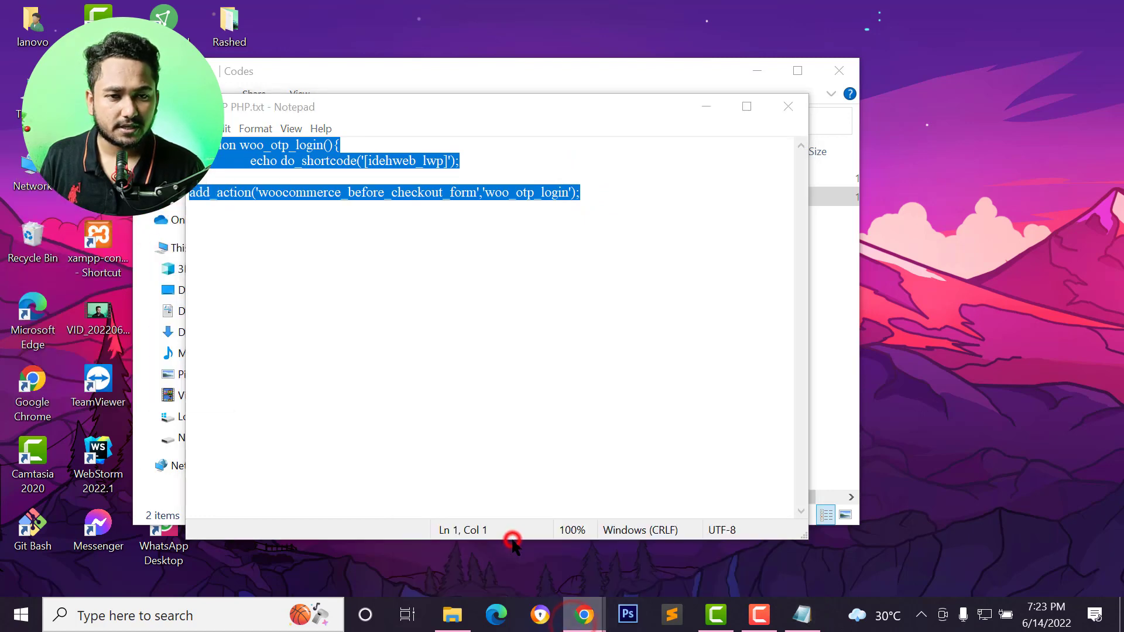
# - Paste the woo_otp_login snippet at line 182 and check its idehweb_lwp shortcode and checkout hook
pyautogui.rightClick(273, 389)
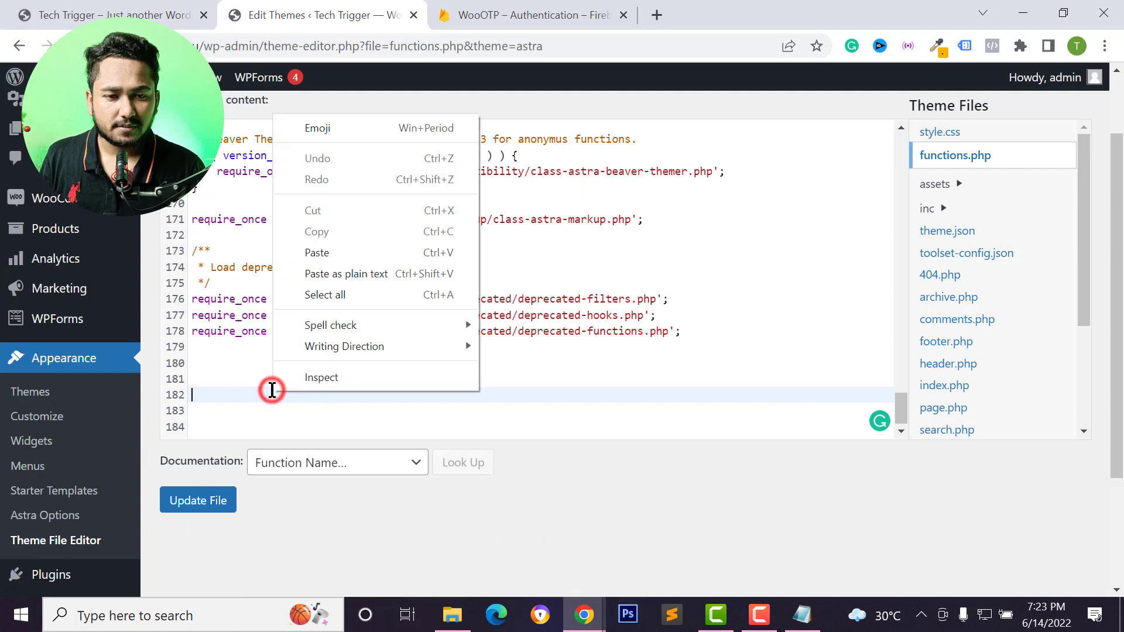
pyautogui.click(319, 245)
pyautogui.scroll(-1, 326, 251)
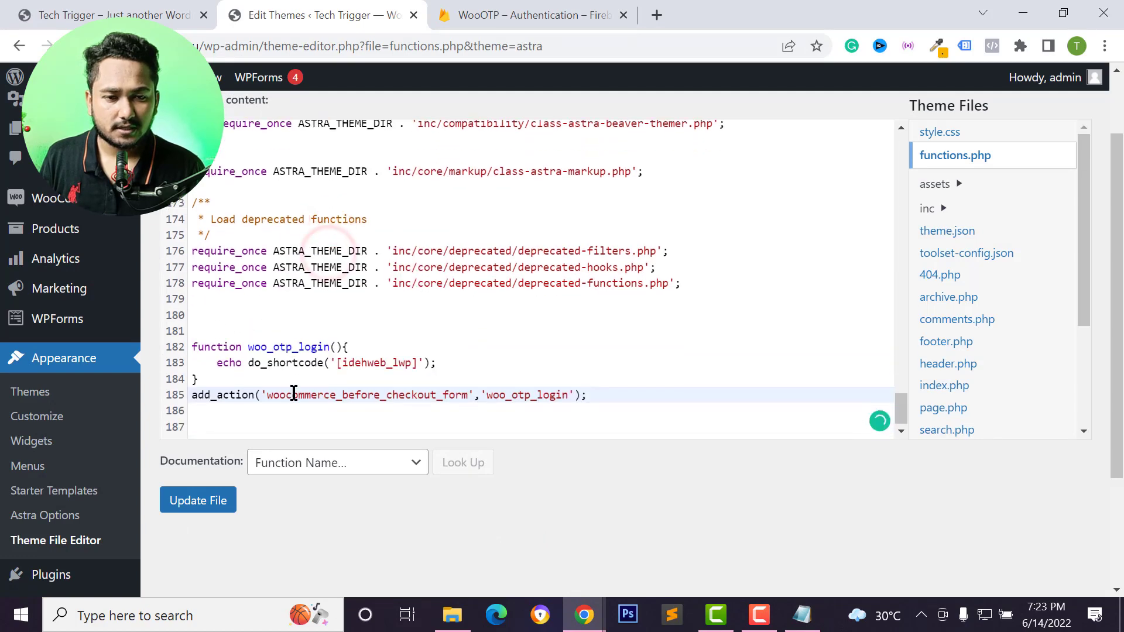
pyautogui.click(316, 350)
pyautogui.click(355, 346)
pyautogui.click(379, 373)
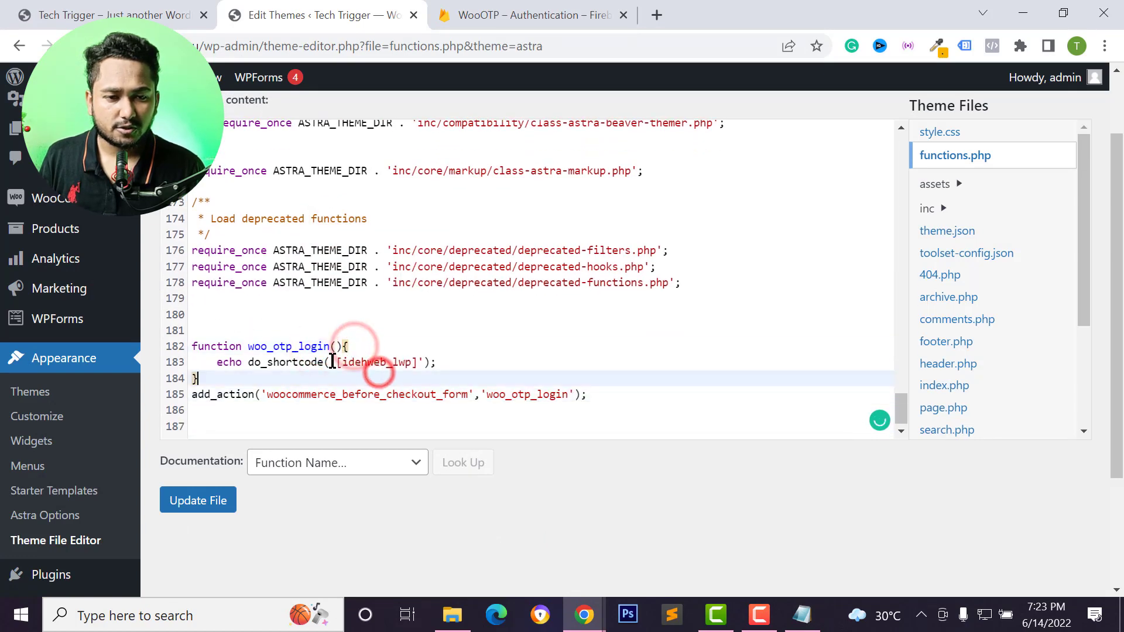
pyautogui.moveTo(331, 362); pyautogui.dragTo(419, 360)
pyautogui.click(419, 394)
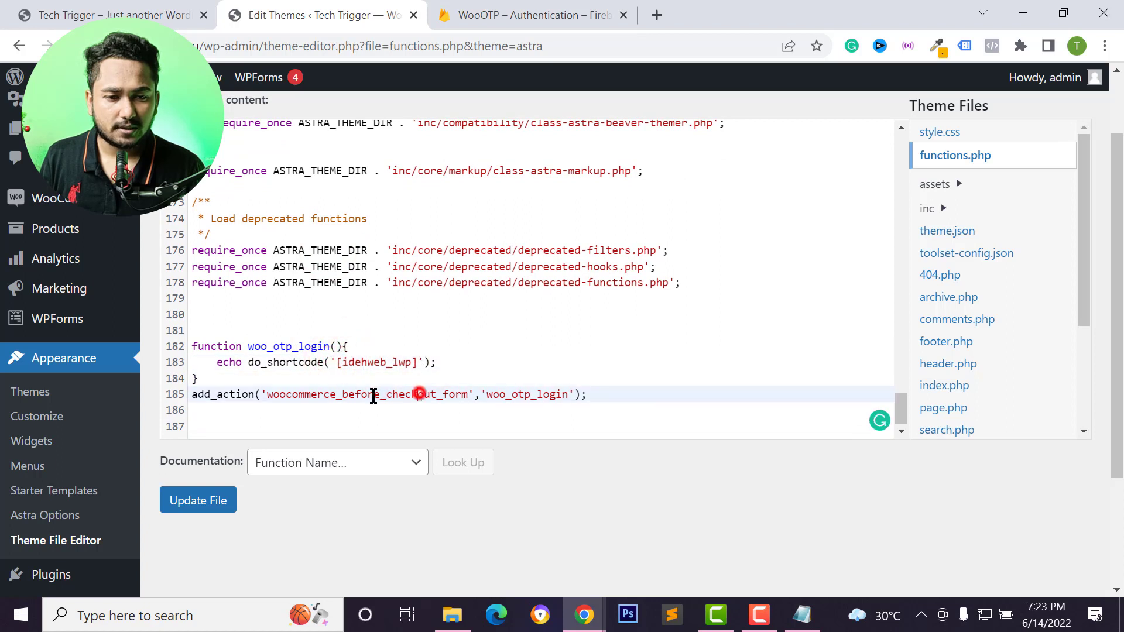
pyautogui.moveTo(255, 394); pyautogui.dragTo(462, 396)
pyautogui.click(462, 394)
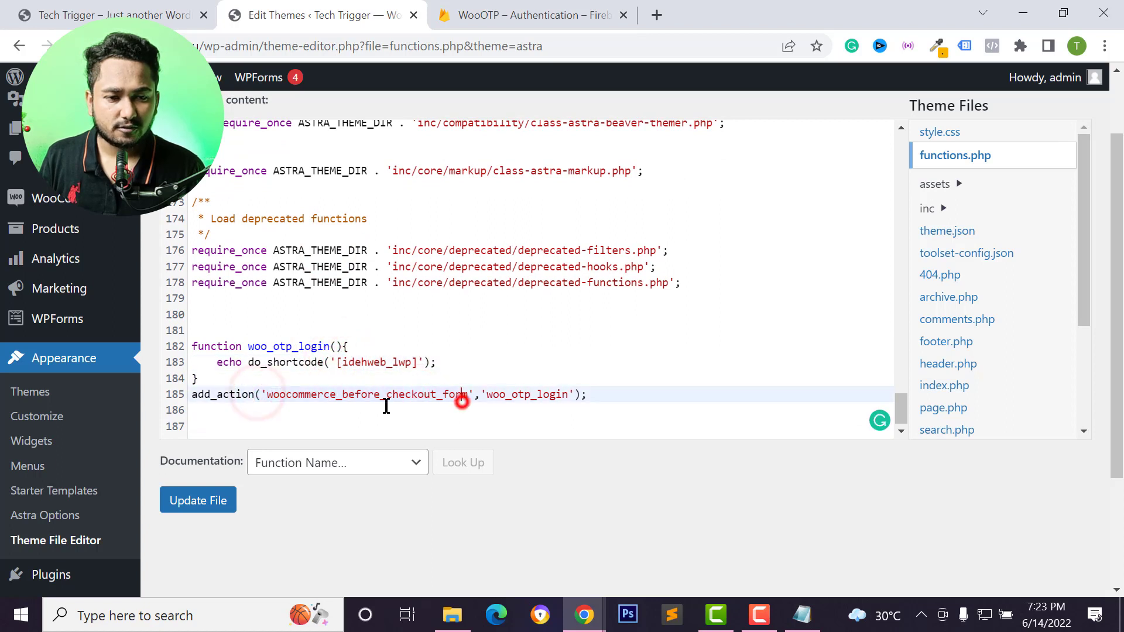
pyautogui.moveTo(336, 400); pyautogui.dragTo(467, 390)
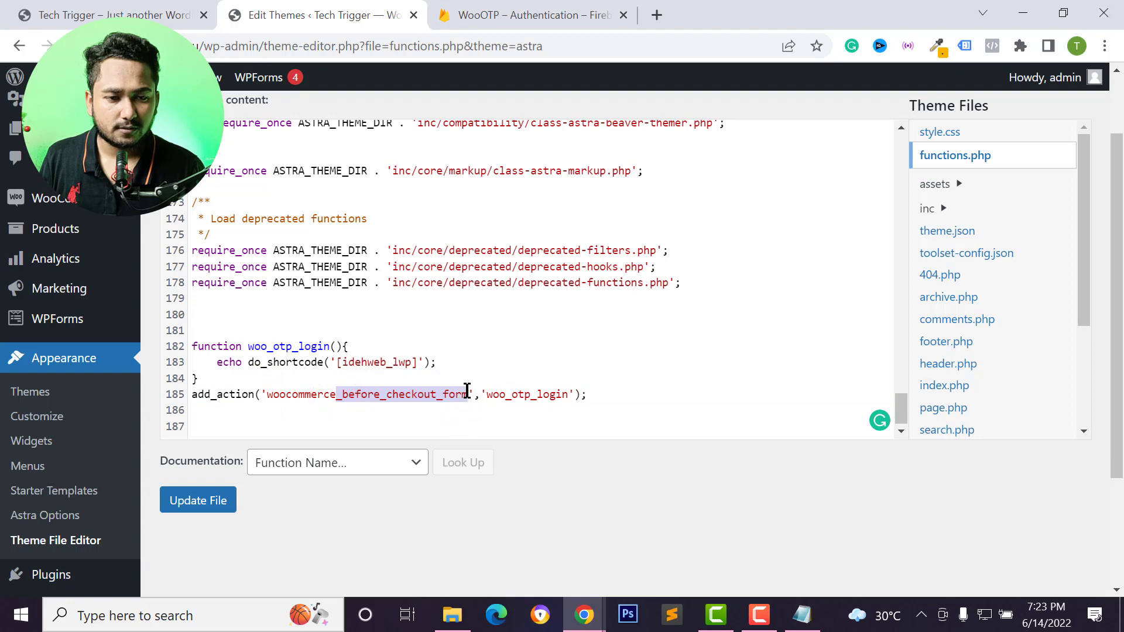
pyautogui.click(431, 384)
pyautogui.click(346, 346)
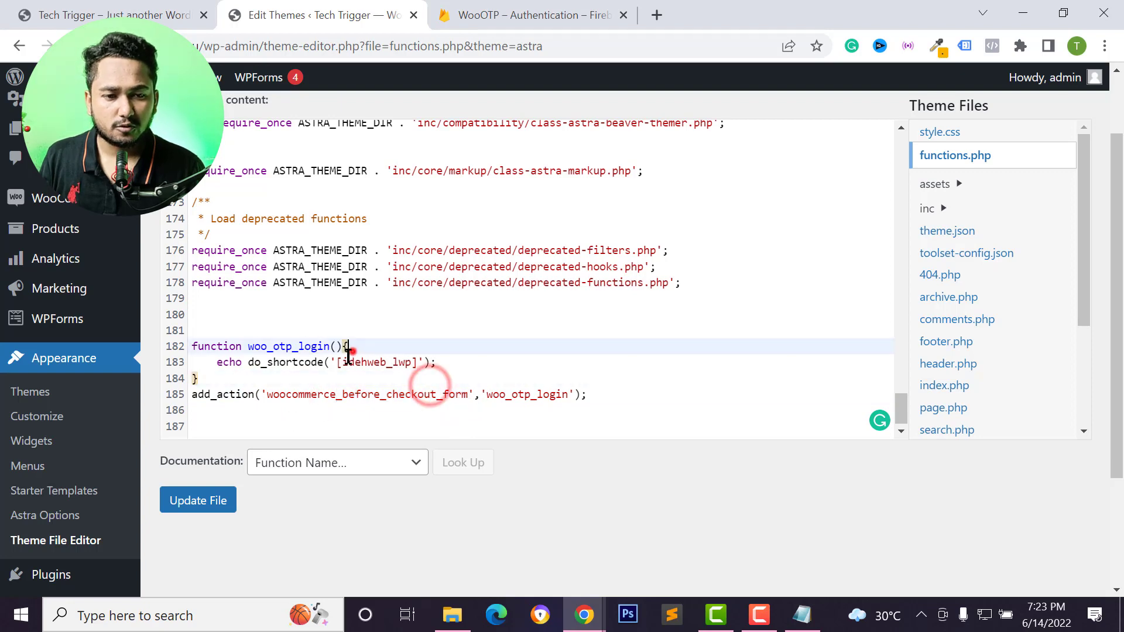
# - Update functions.php until it reports 'File edited successfully.'
pyautogui.click(198, 501)
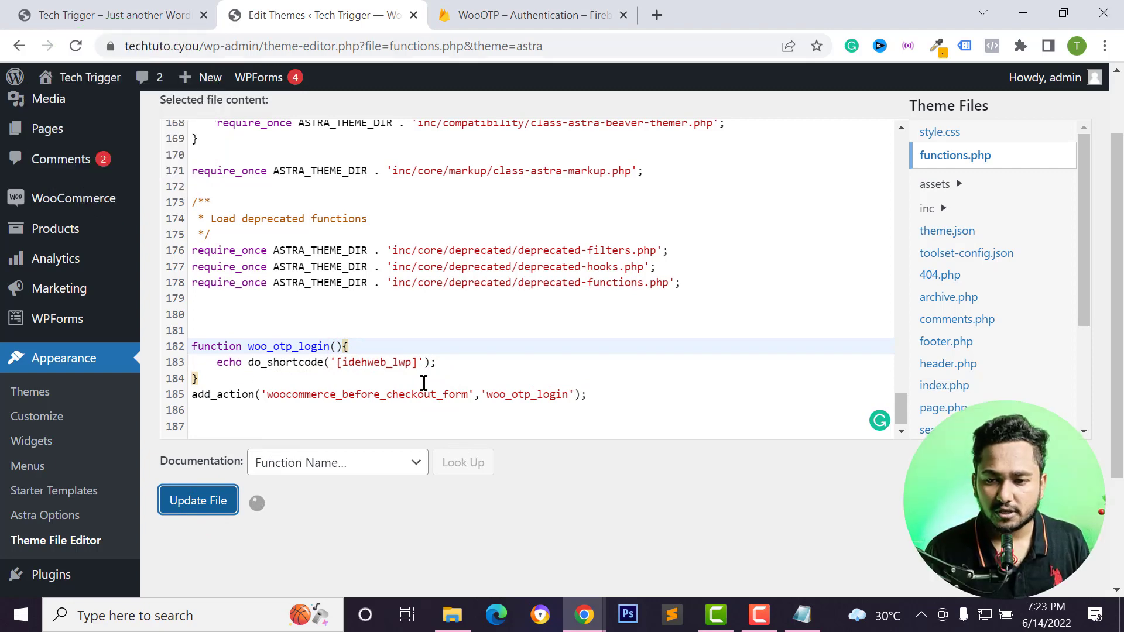
pyautogui.click(579, 625)
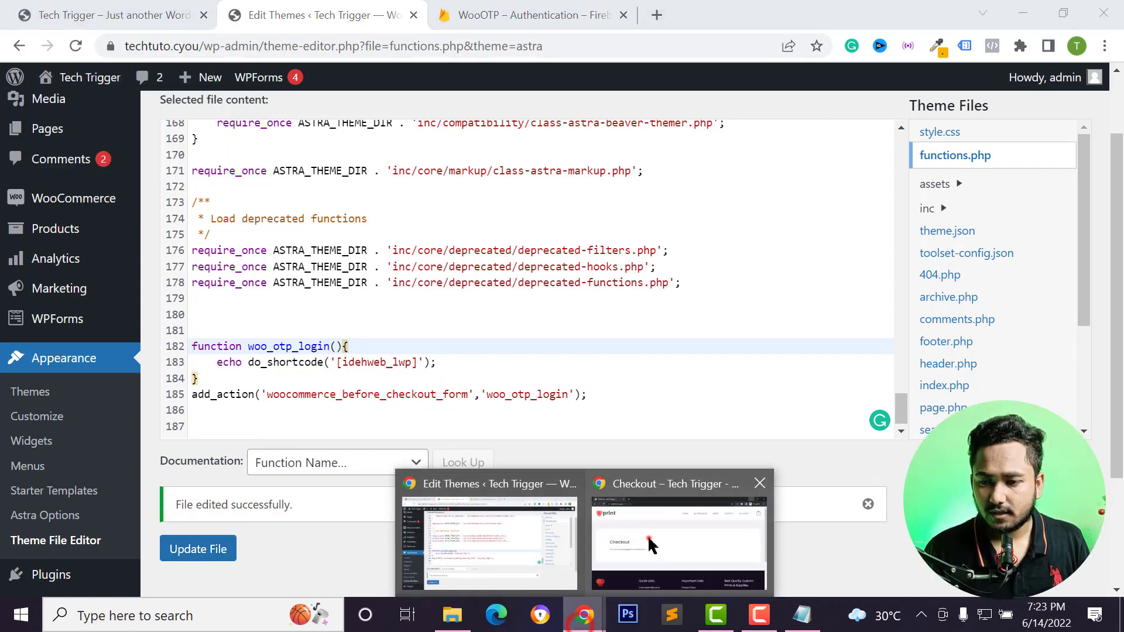
pyautogui.click(647, 537)
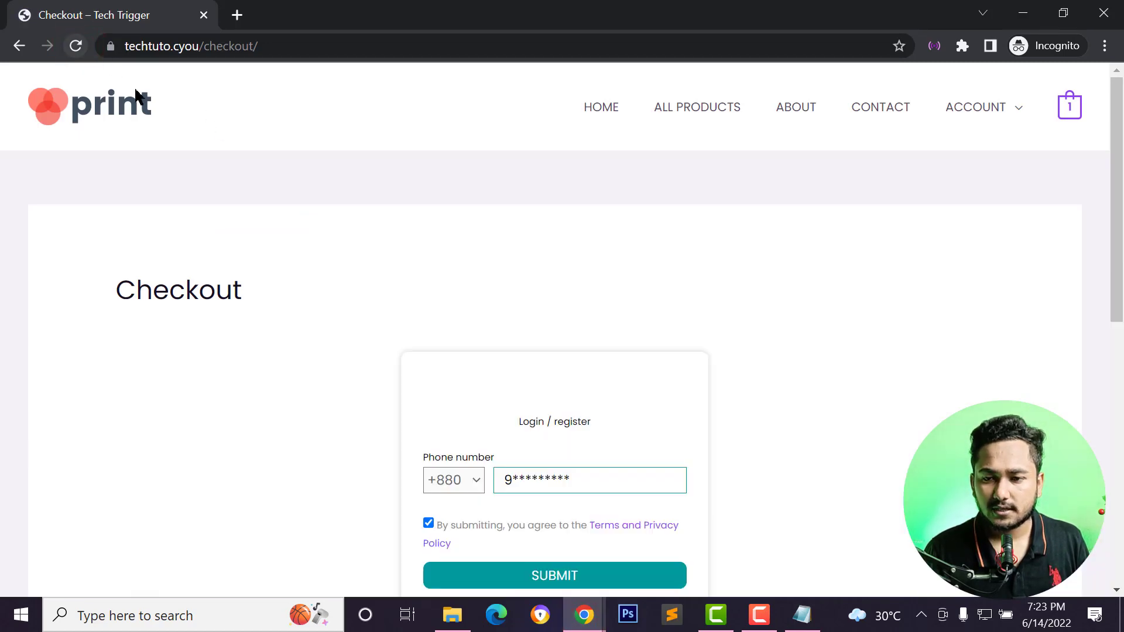
pyautogui.scroll(-2, 137, 209)
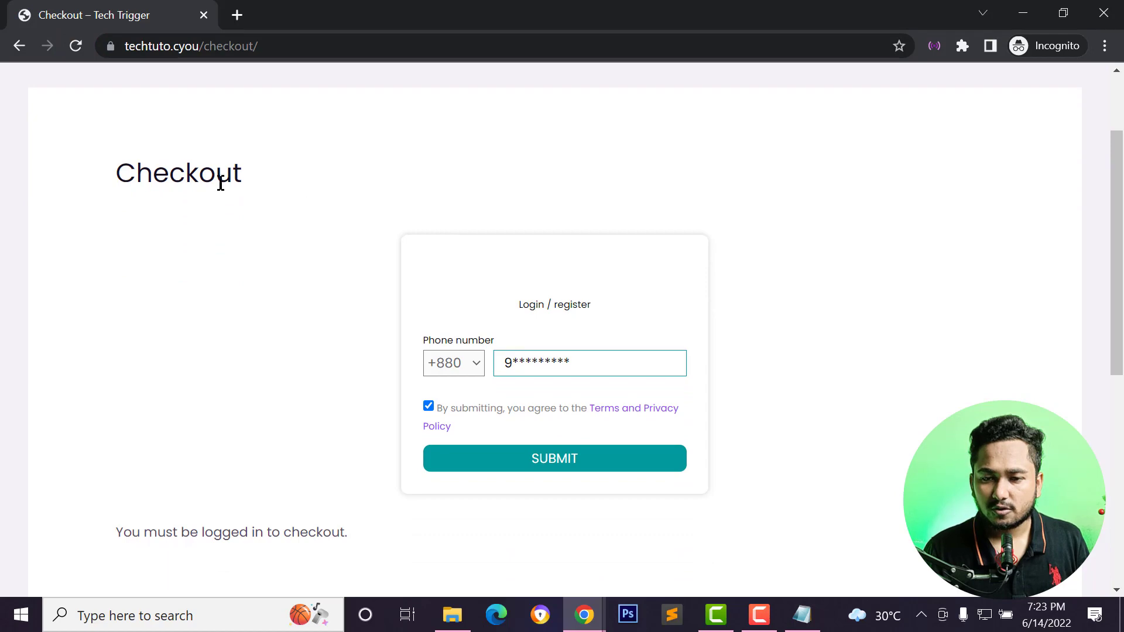
pyautogui.scroll(-2, 221, 183)
pyautogui.scroll(3, 200, 389)
pyautogui.scroll(-3, 556, 305)
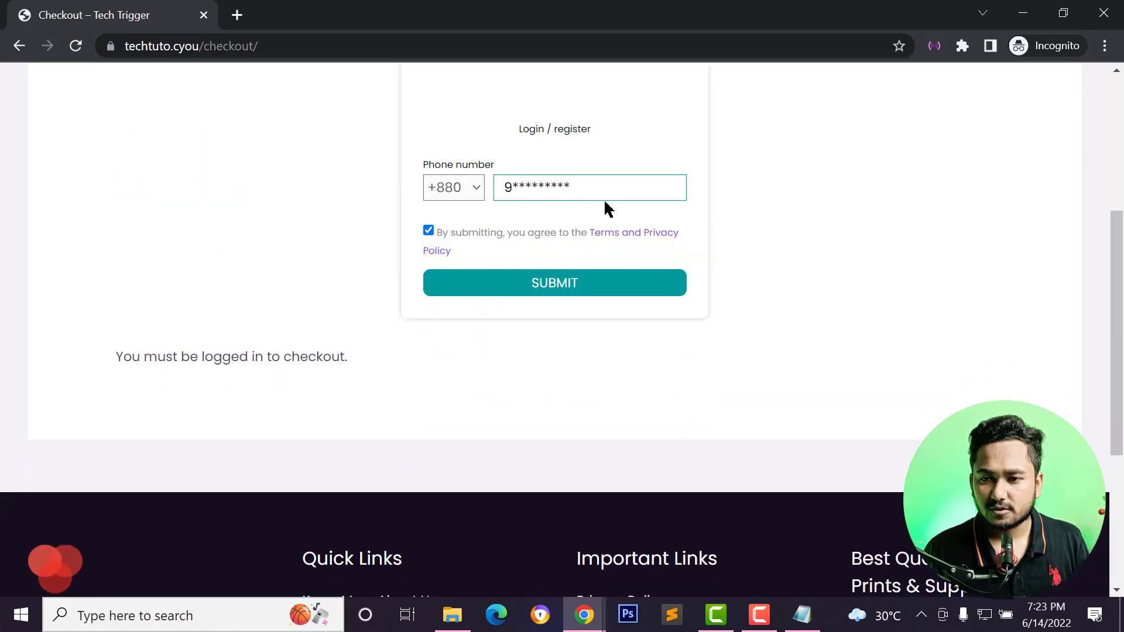
pyautogui.scroll(3, 559, 182)
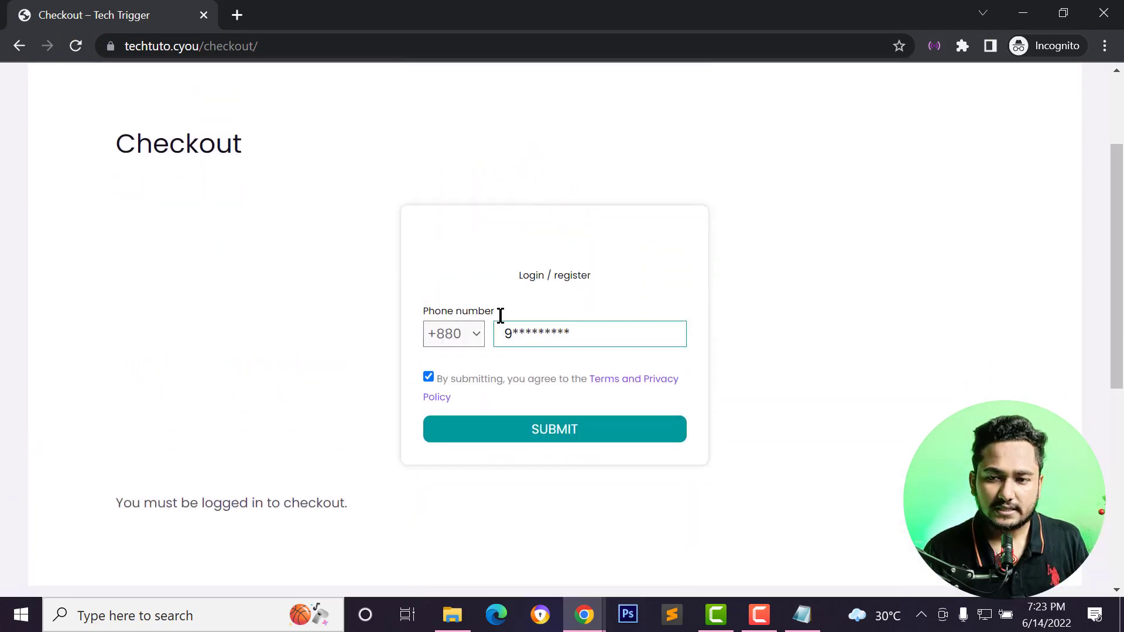
pyautogui.scroll(2, 560, 343)
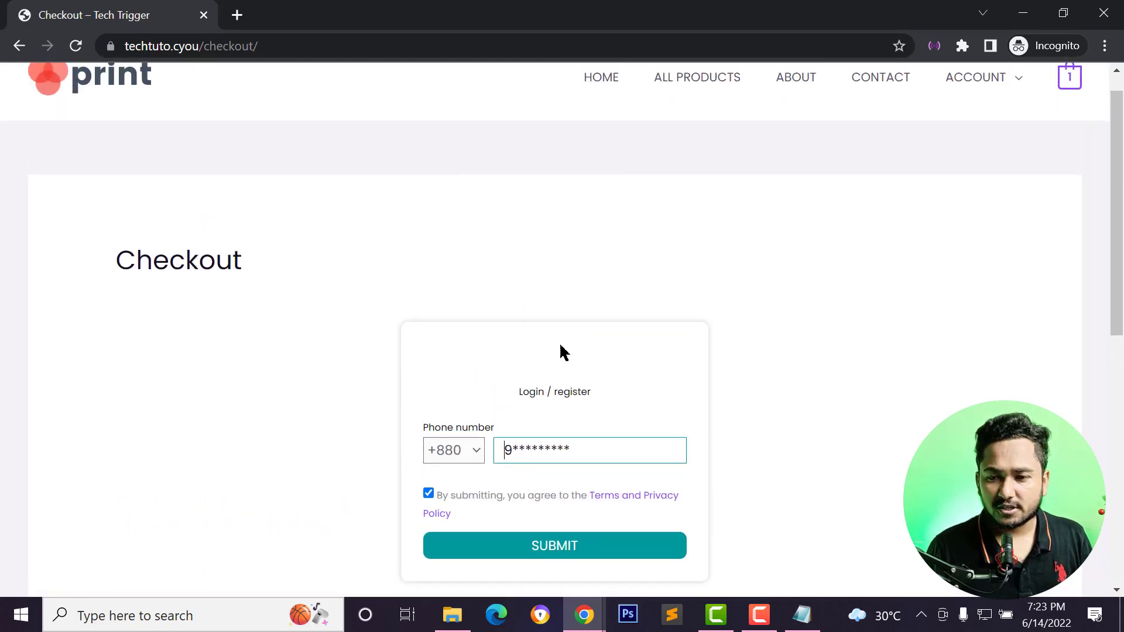
pyautogui.scroll(-3, 563, 351)
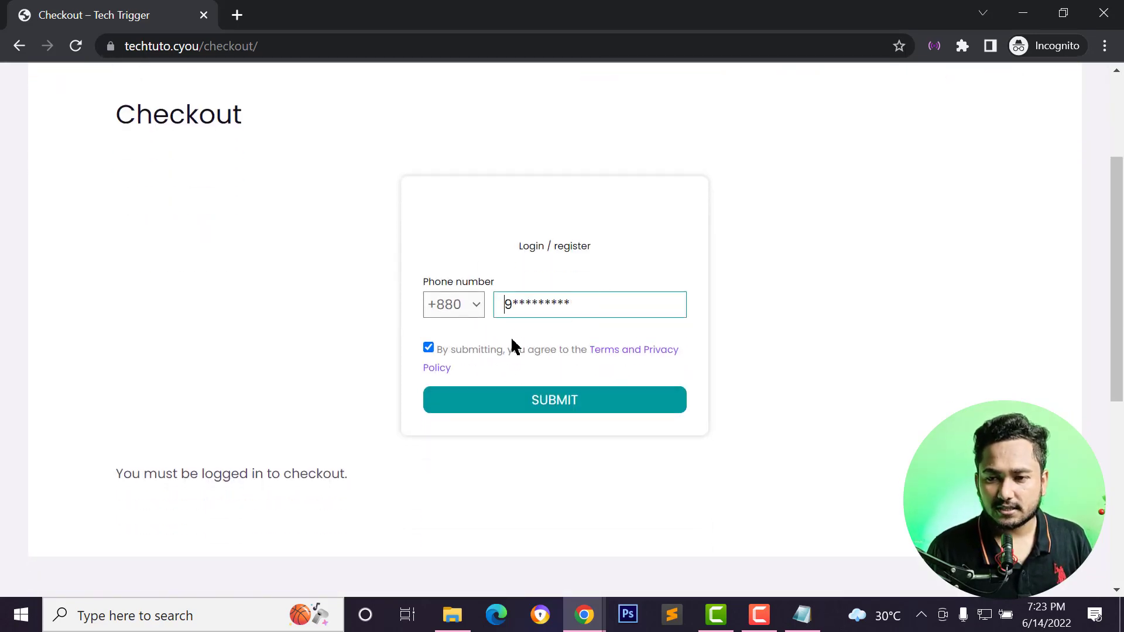
pyautogui.scroll(1, 579, 293)
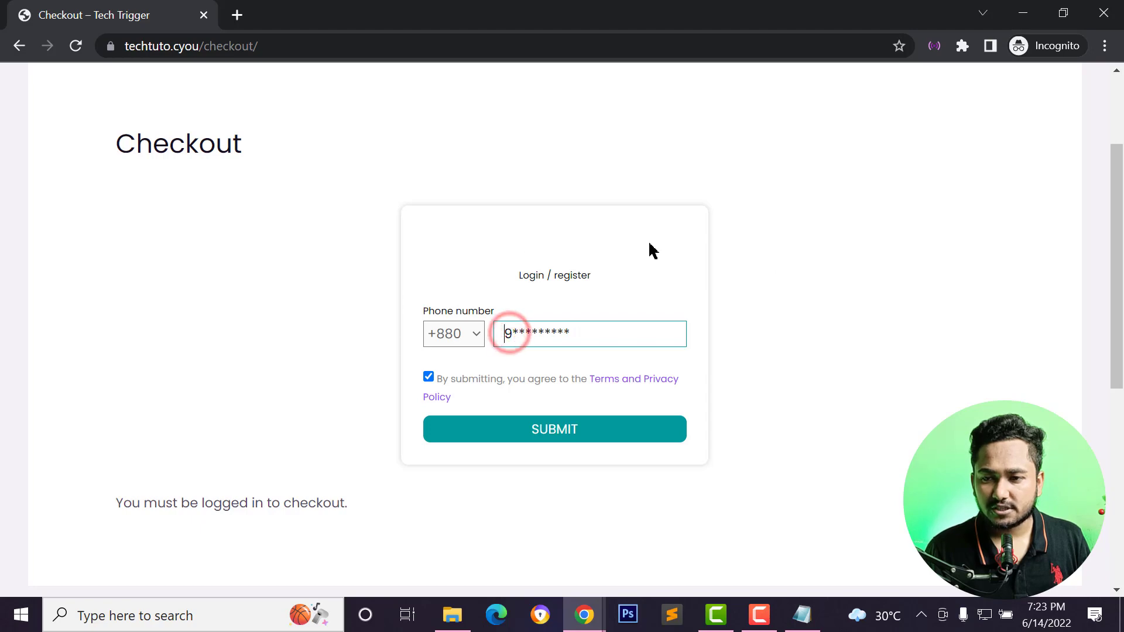
pyautogui.click(588, 623)
pyautogui.click(351, 539)
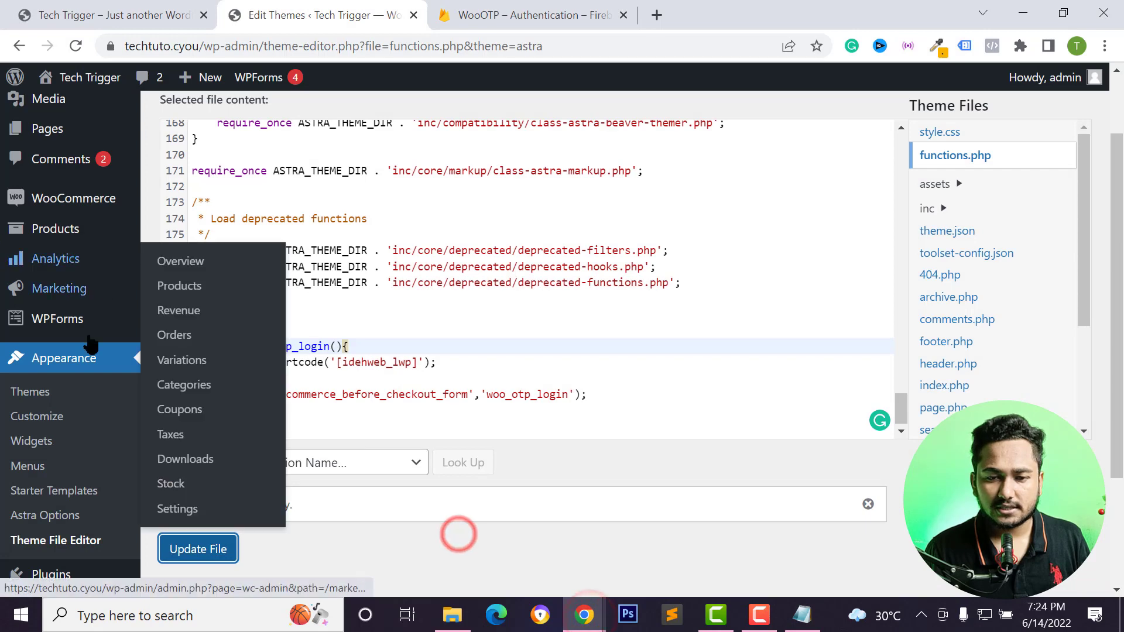
# - Enable localization and change the phone login title to 'Login / Register'
pyautogui.scroll(-3, 64, 413)
pyautogui.scroll(2, 53, 327)
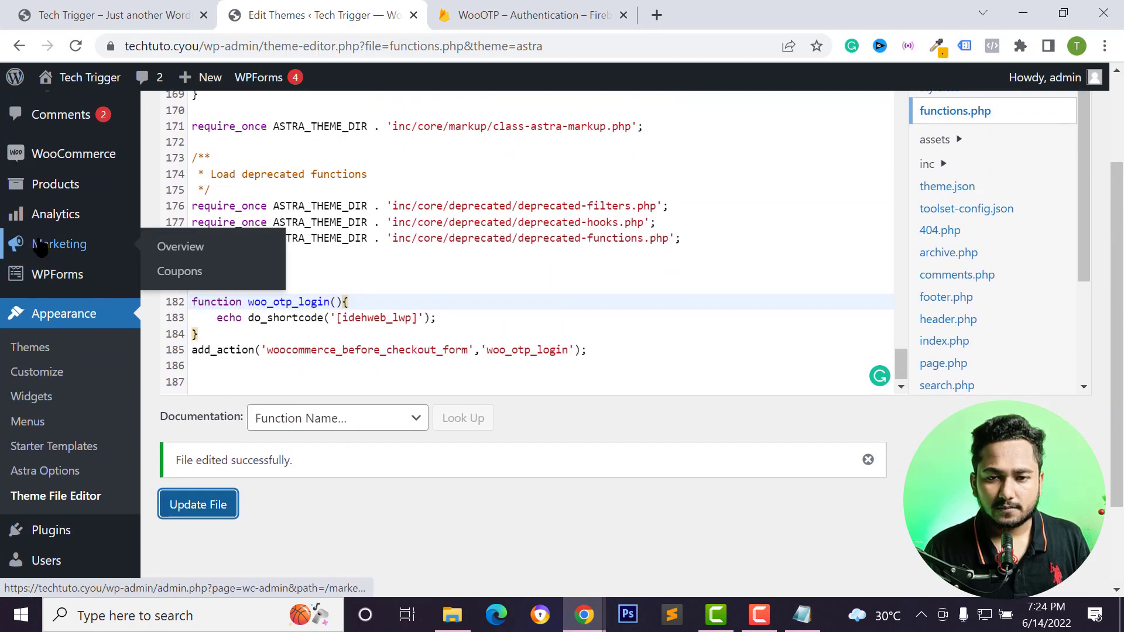
pyautogui.scroll(-2, 49, 503)
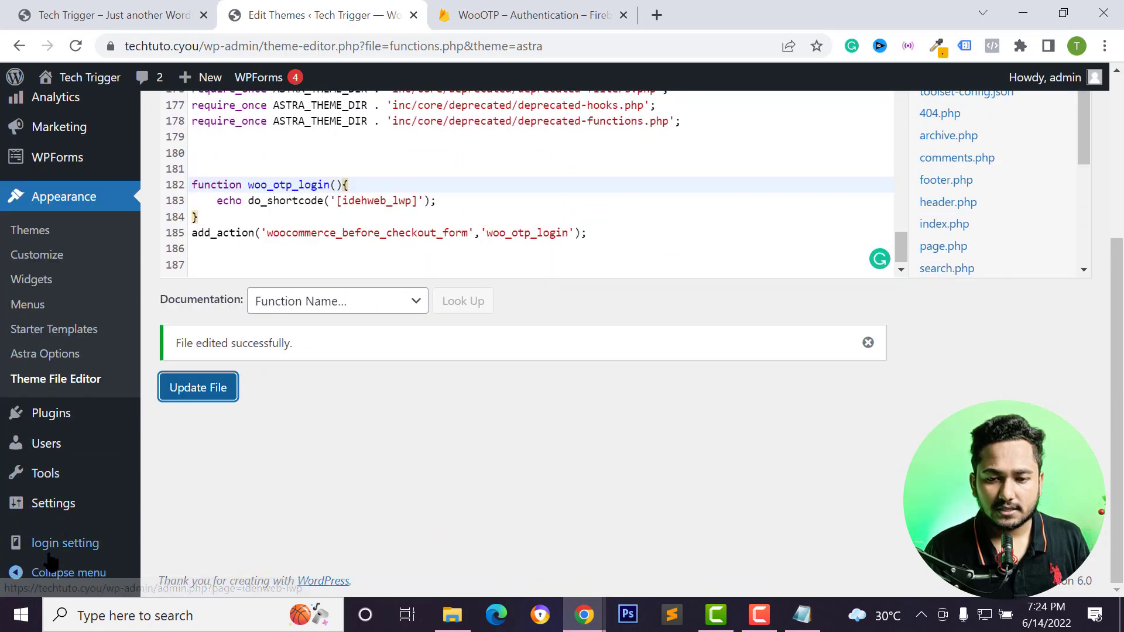
pyautogui.moveTo(63, 549)
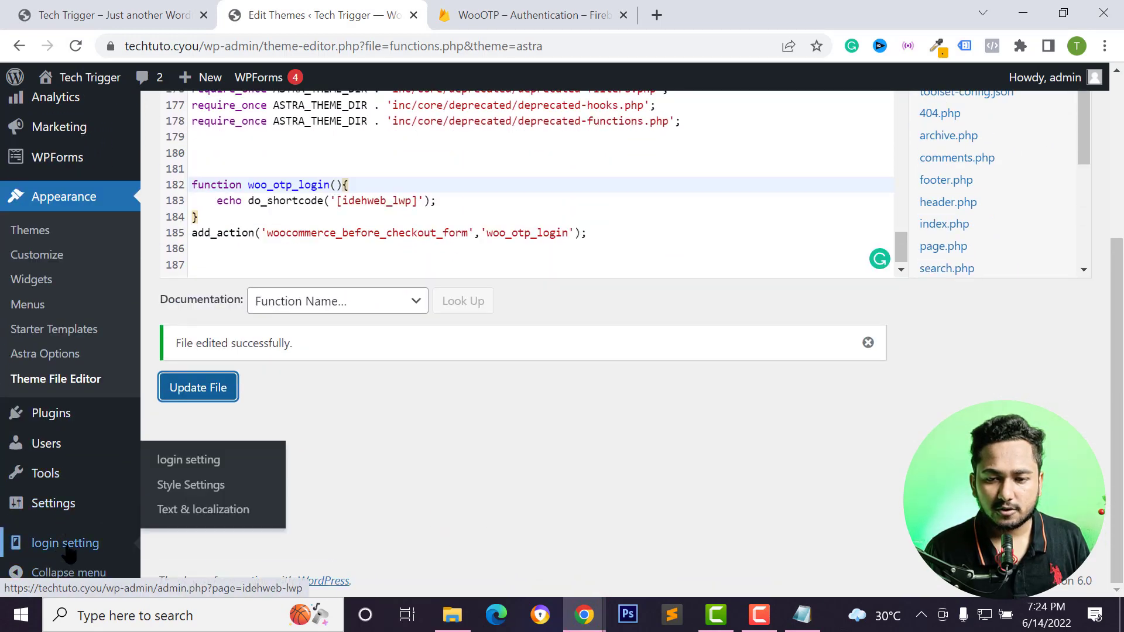
pyautogui.click(188, 509)
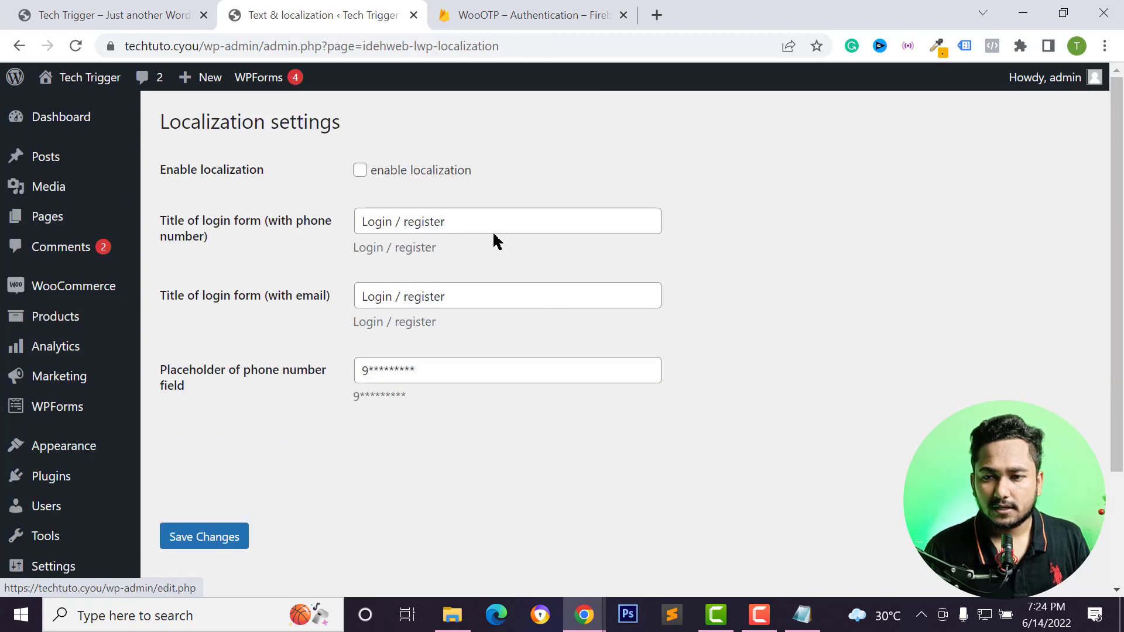
pyautogui.click(360, 170)
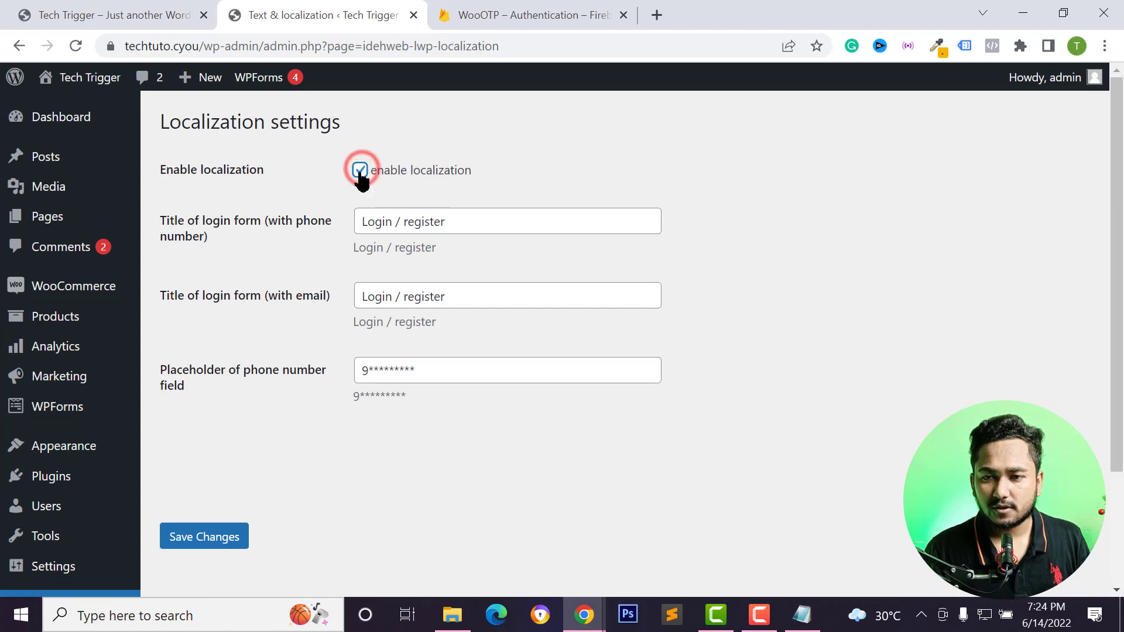
pyautogui.click(402, 216)
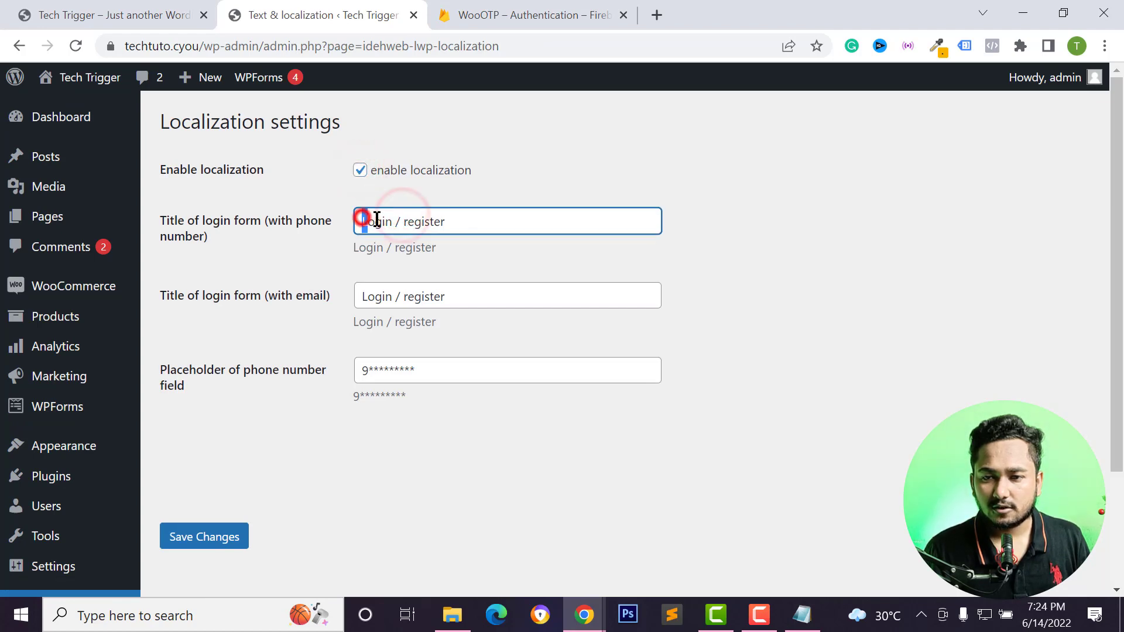
pyautogui.moveTo(358, 220); pyautogui.dragTo(404, 226)
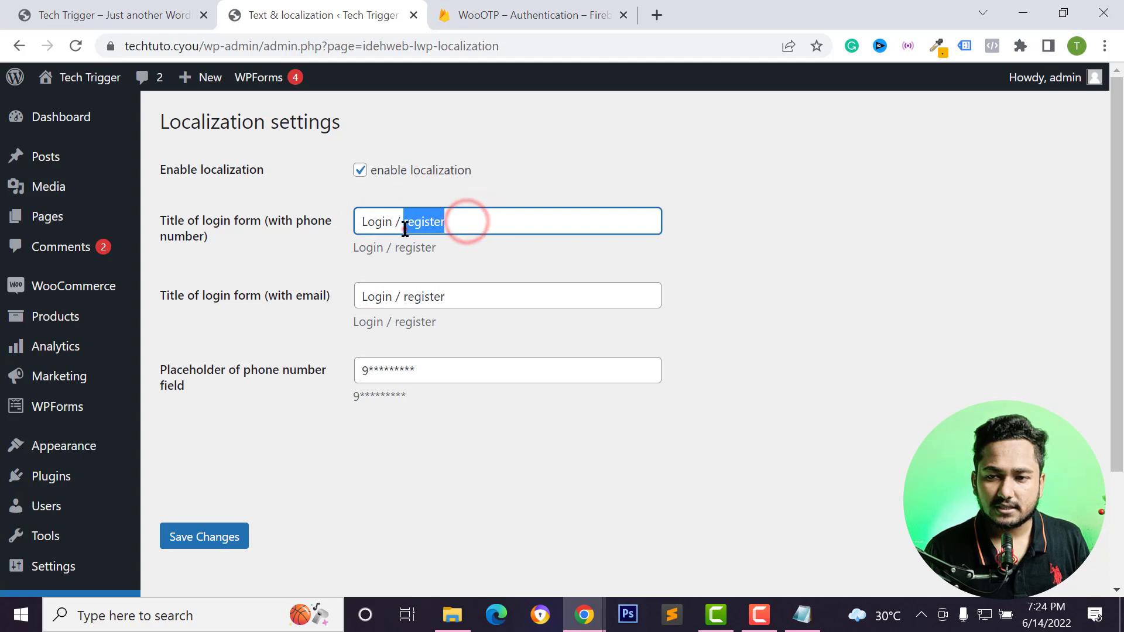
pyautogui.click(405, 227)
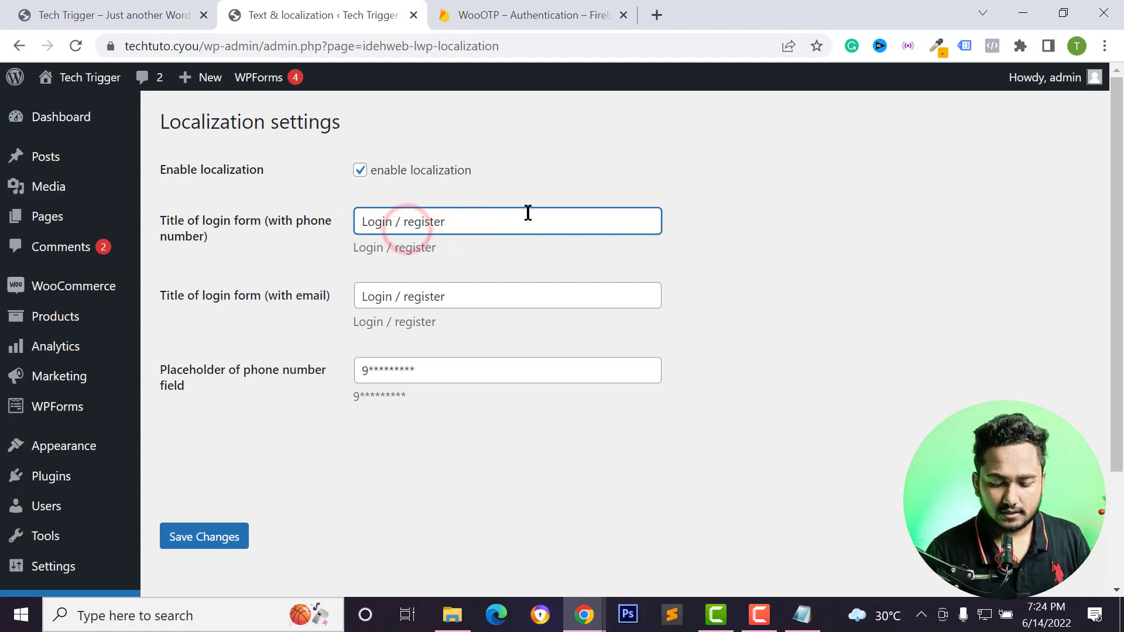
pyautogui.press('Delete')
pyautogui.write('R')
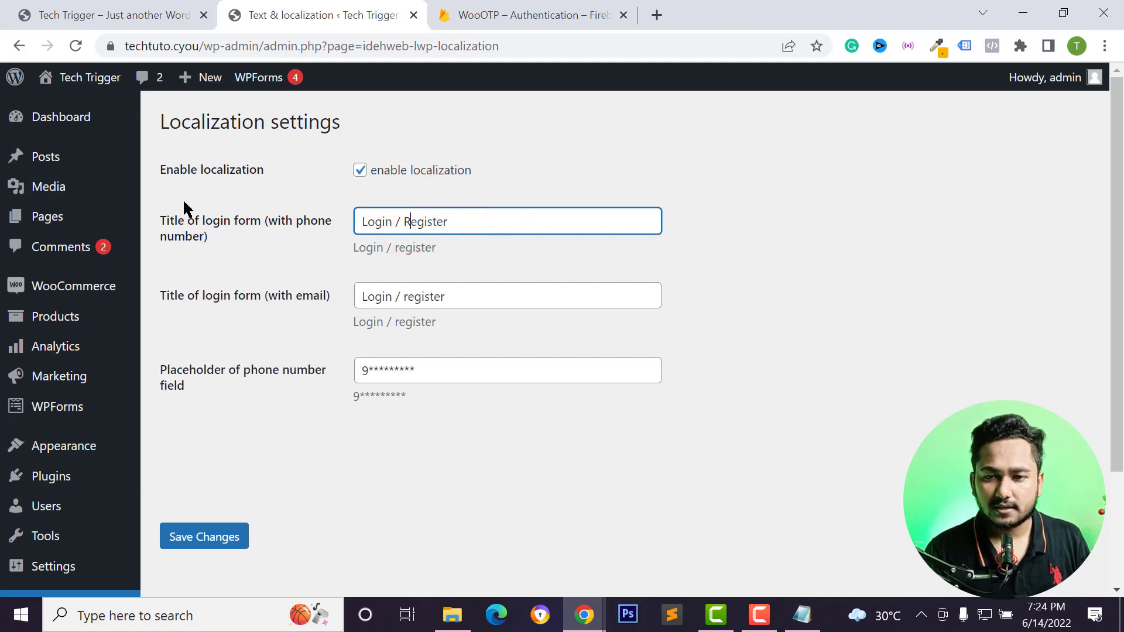
pyautogui.click(464, 268)
# - Replace the phone placeholder with 017XXXXXXXX and save the localization settings
pyautogui.click(462, 306)
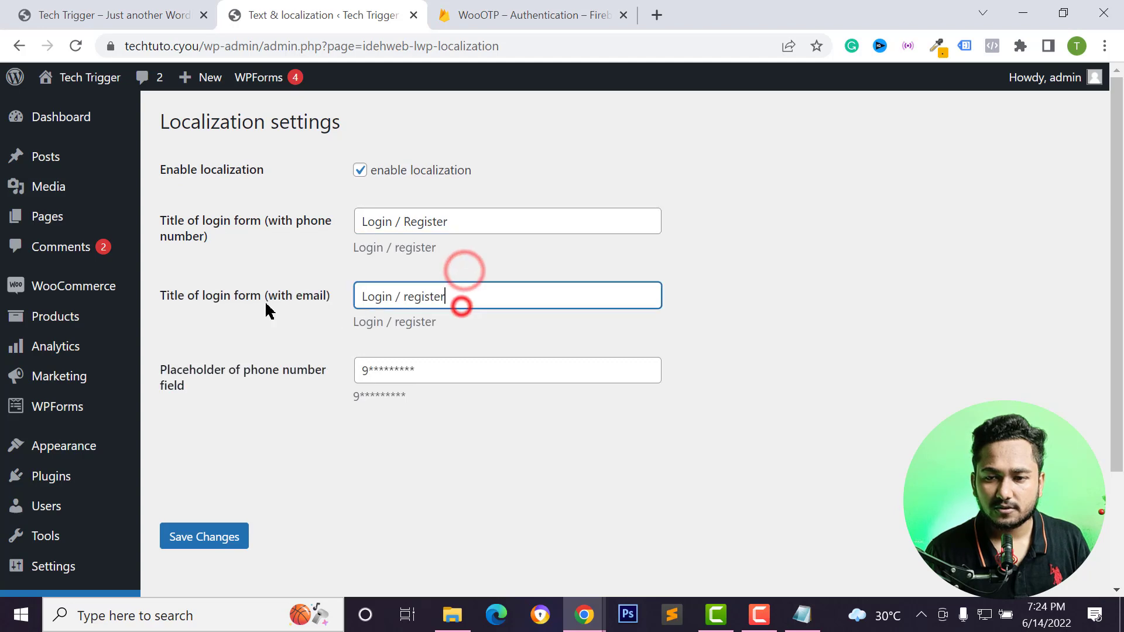
pyautogui.tripleClick(371, 374)
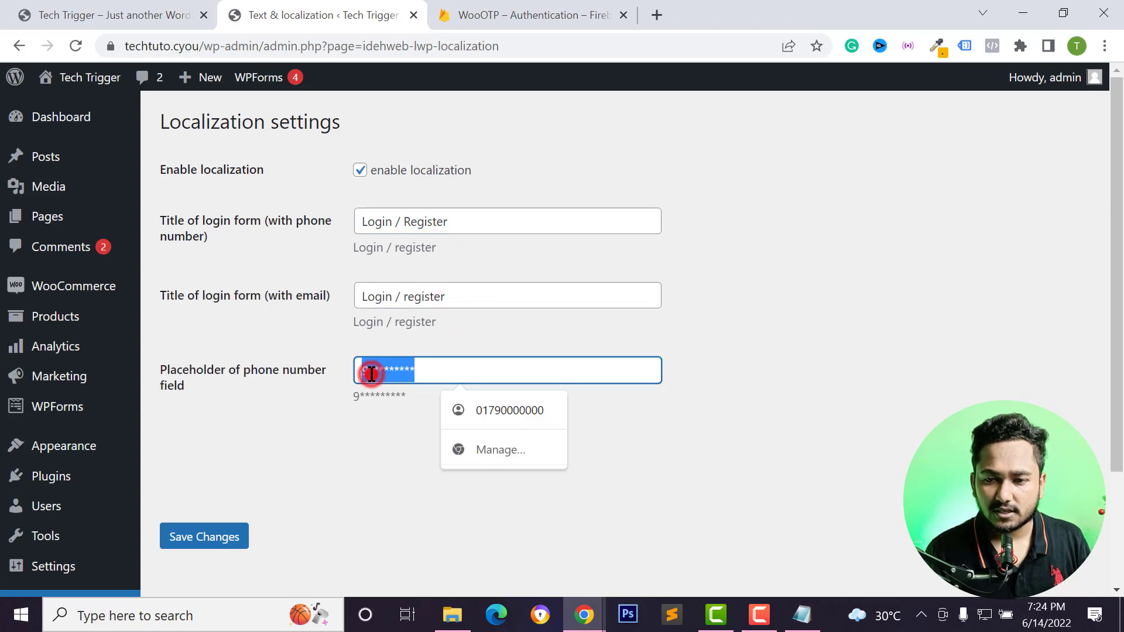
pyautogui.press('BackSpace')
pyautogui.write('0')
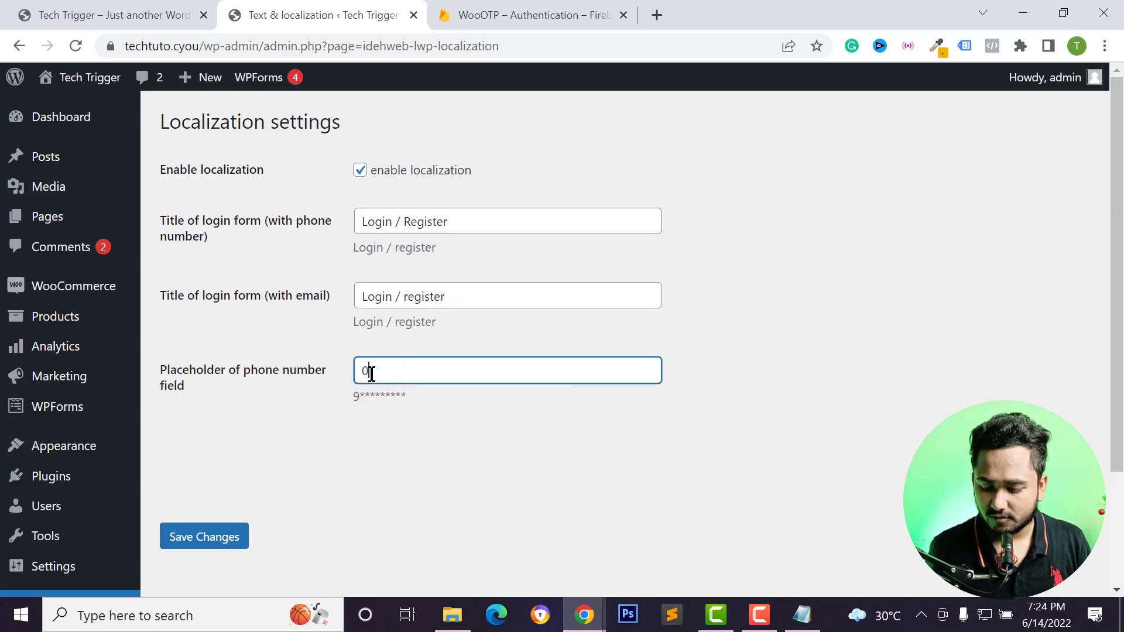
pyautogui.write('17')
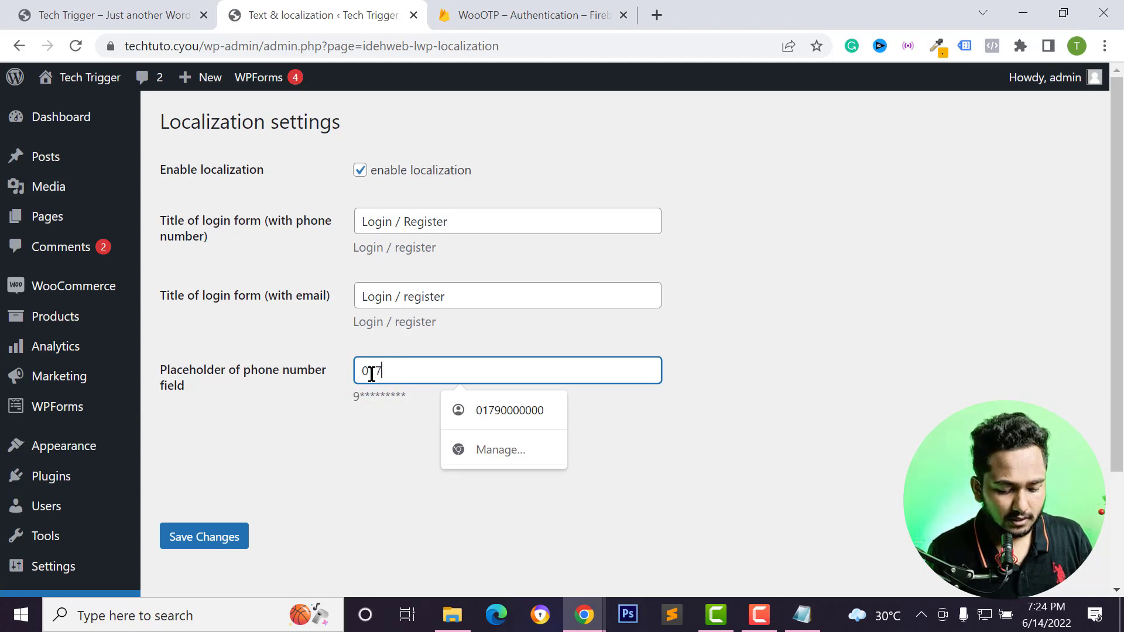
pyautogui.write('XXXXXXXX')
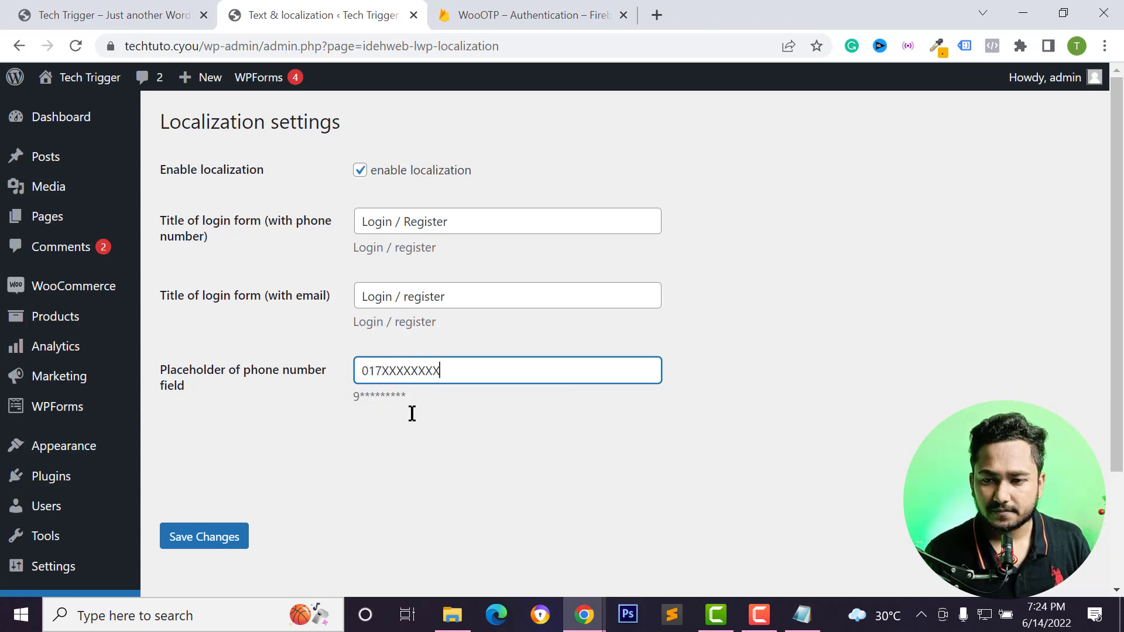
pyautogui.click(207, 532)
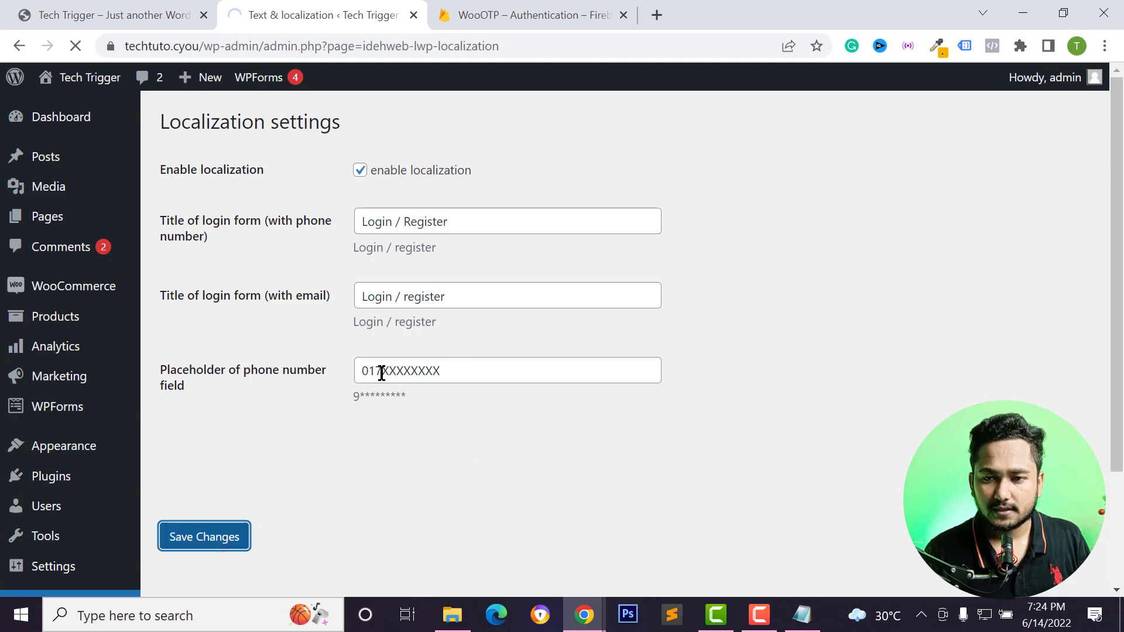
# - Copy the #6300E2 purple from the homepage's GET STARTED button using ColorZilla
pyautogui.scroll(-3, 118, 394)
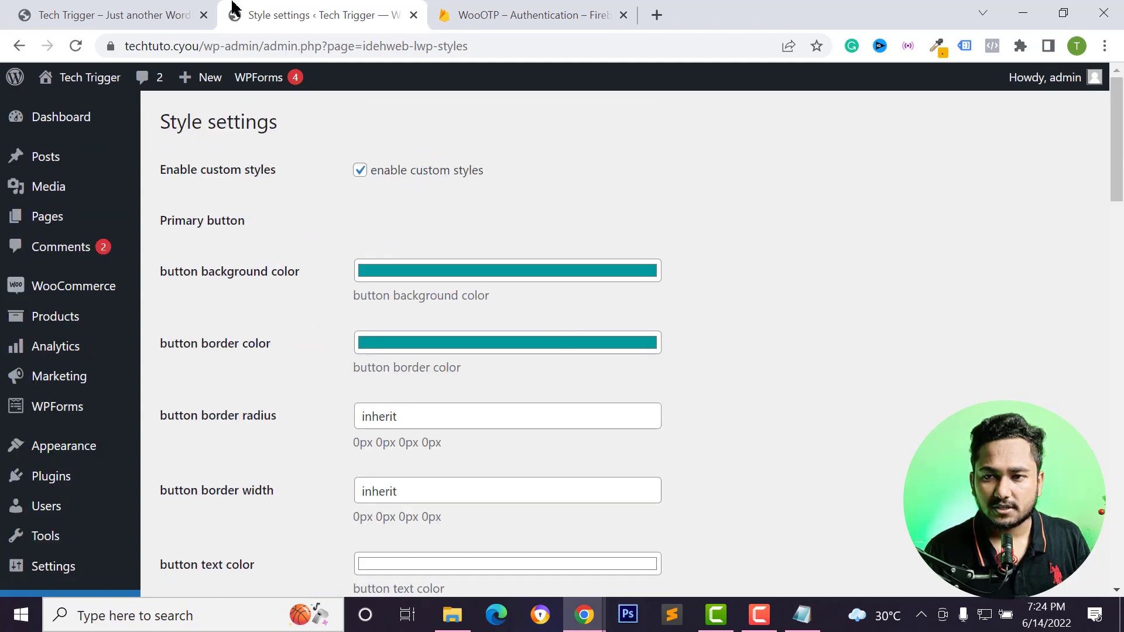
pyautogui.click(125, 10)
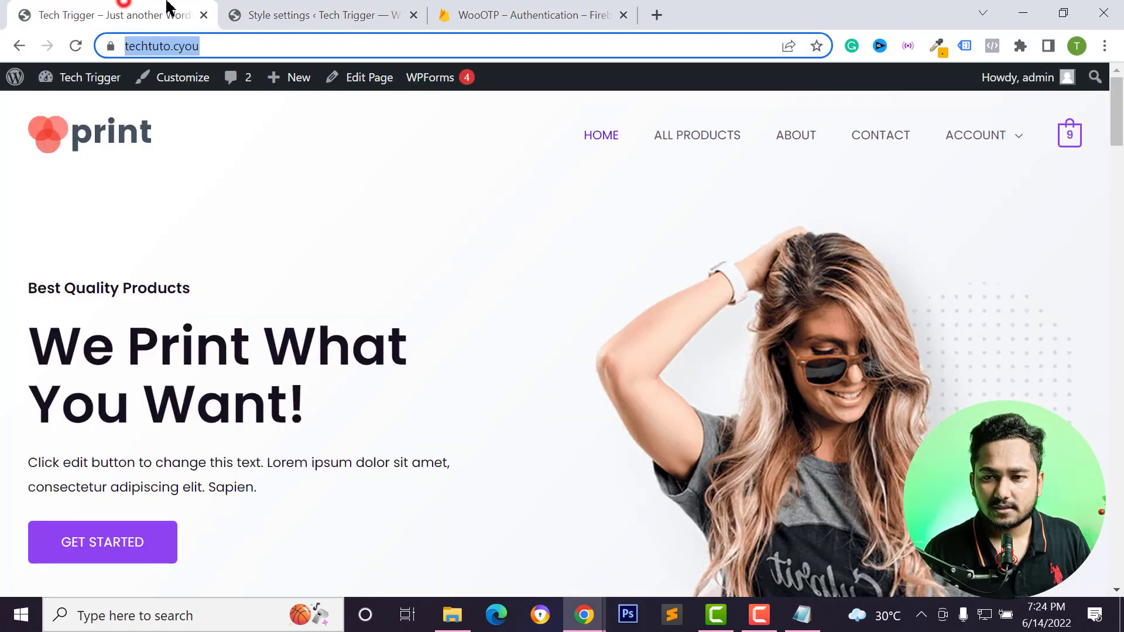
pyautogui.scroll(-6, 339, 421)
pyautogui.scroll(3, 271, 334)
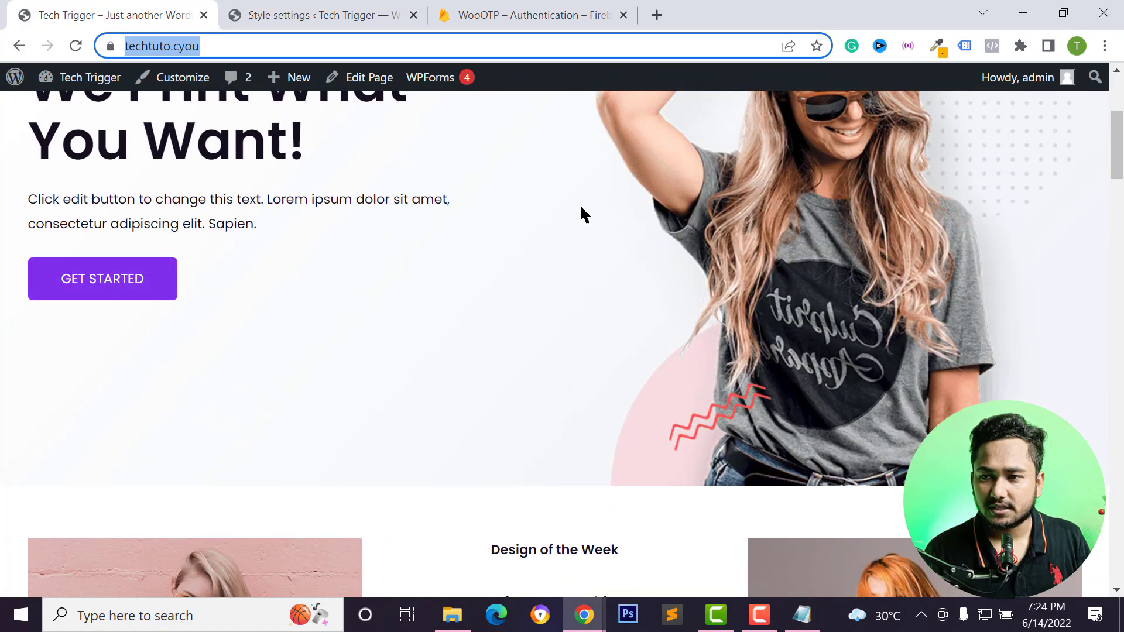
pyautogui.click(937, 46)
pyautogui.scroll(1, 744, 80)
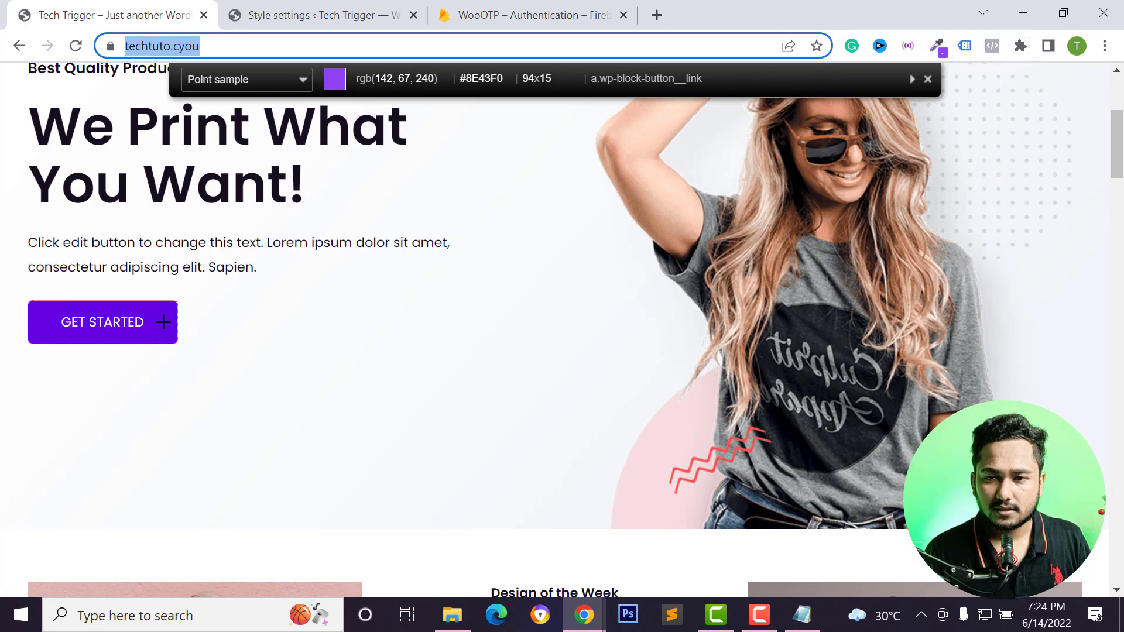
pyautogui.click(163, 322)
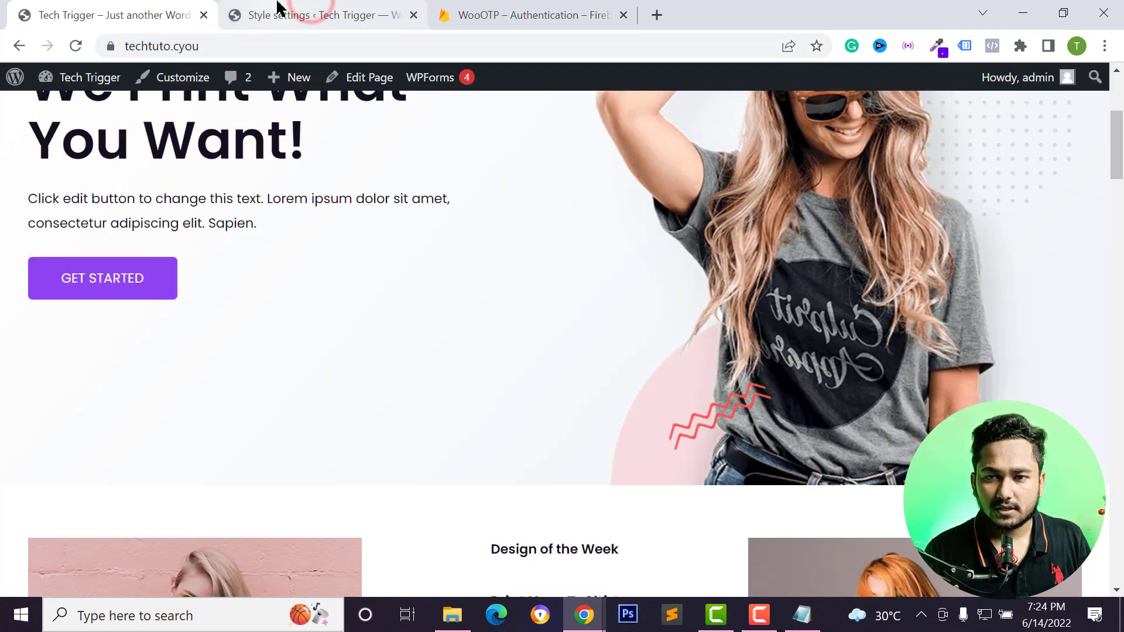
pyautogui.click(274, 8)
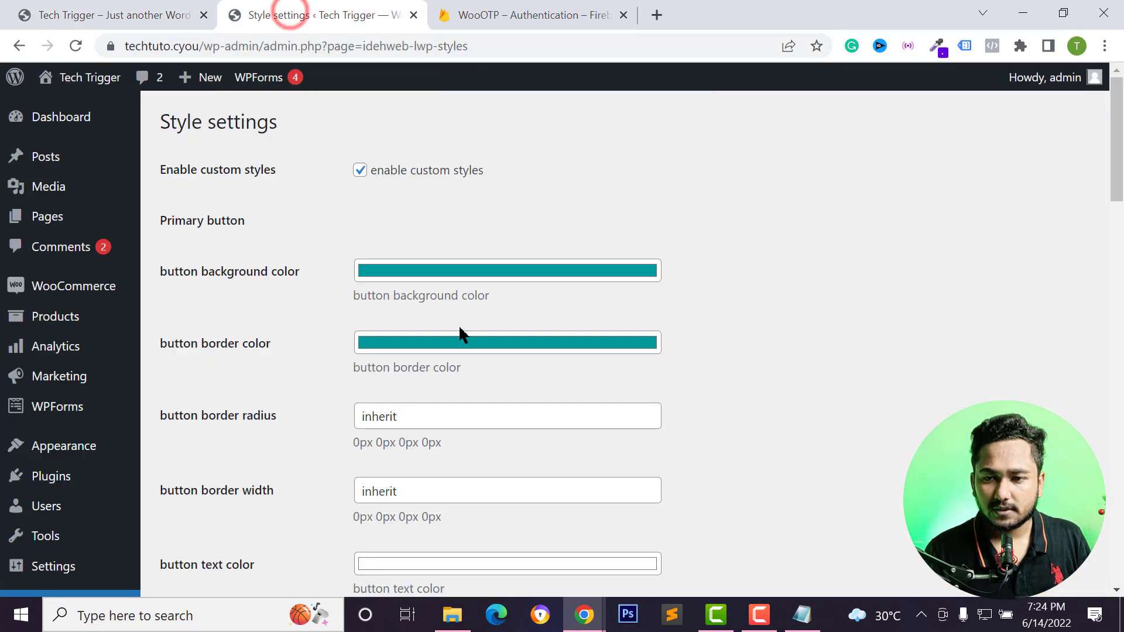
# - Set the primary button background and border colours to purple shades
pyautogui.click(447, 272)
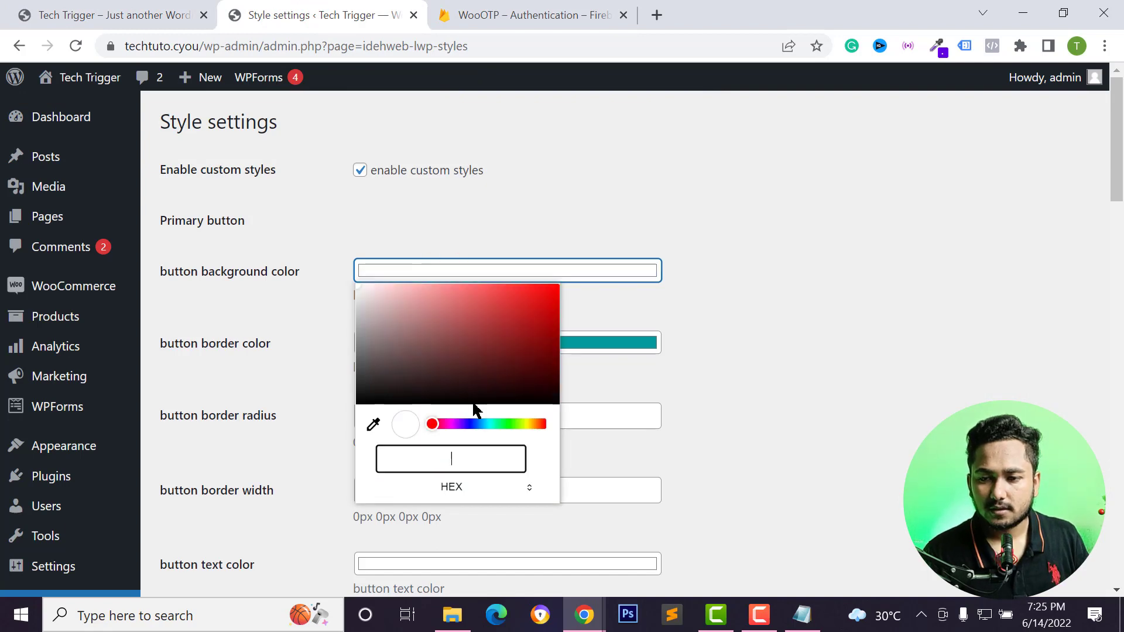
pyautogui.moveTo(480, 421); pyautogui.dragTo(467, 422)
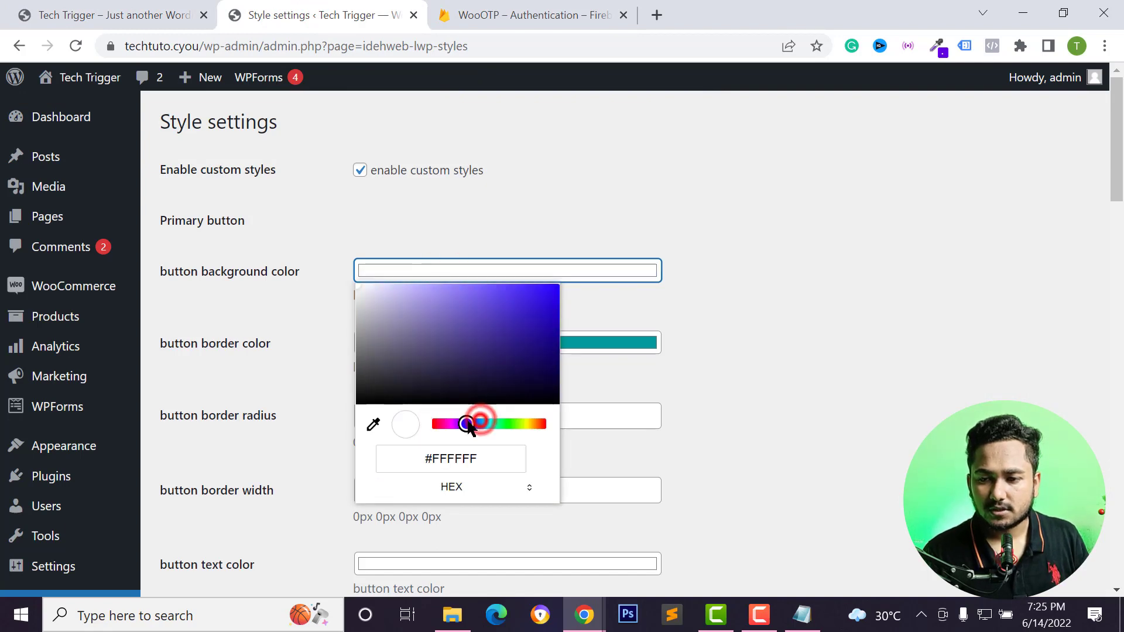
pyautogui.moveTo(506, 286)
pyautogui.mouseDown()
pyautogui.moveTo(552, 311)
pyautogui.moveTo(529, 321)
pyautogui.moveTo(478, 300)
pyautogui.moveTo(481, 311)
pyautogui.moveTo(507, 304)
pyautogui.mouseUp()
pyautogui.click(543, 167)
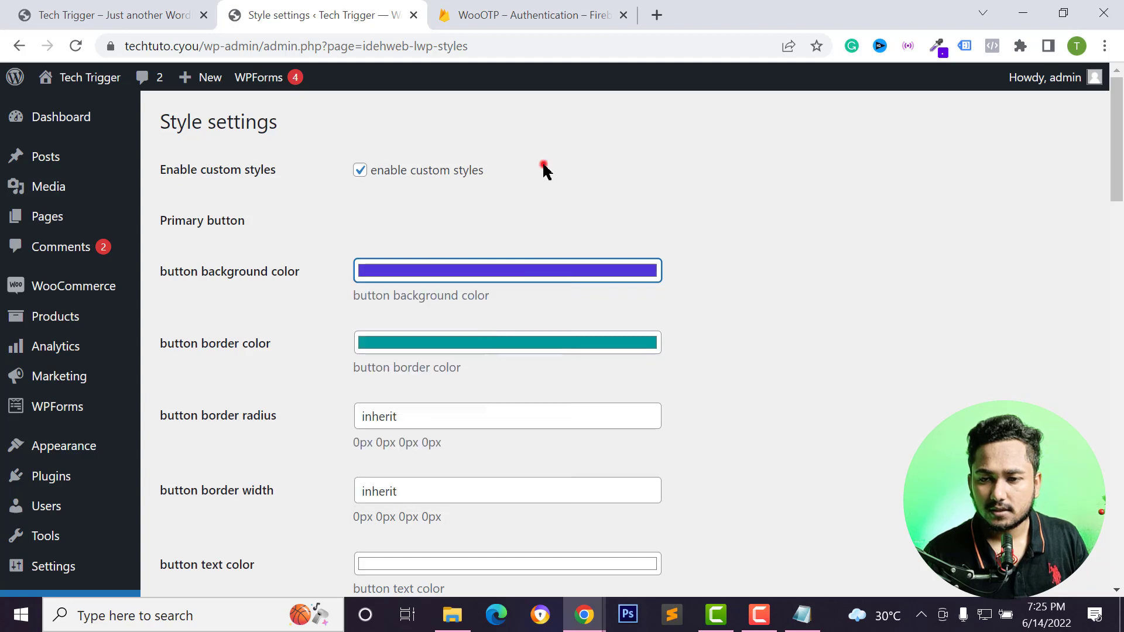
pyautogui.click(486, 346)
pyautogui.moveTo(488, 495); pyautogui.dragTo(477, 496)
pyautogui.click(478, 422)
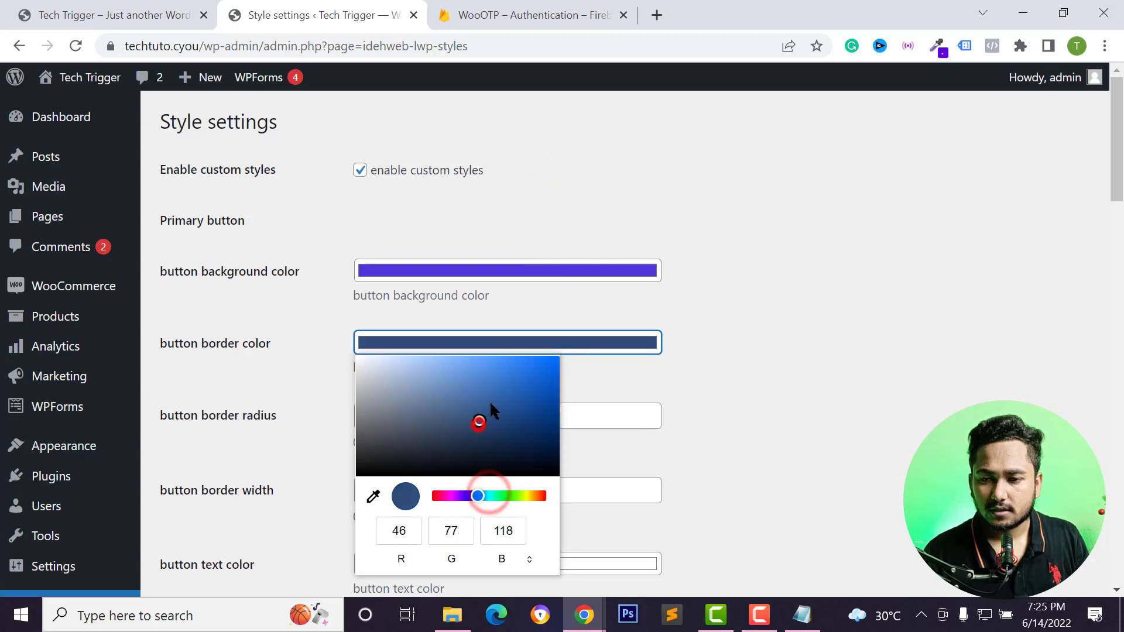
pyautogui.moveTo(490, 404); pyautogui.dragTo(507, 382)
pyautogui.moveTo(469, 496); pyautogui.dragTo(464, 495)
pyautogui.click(710, 391)
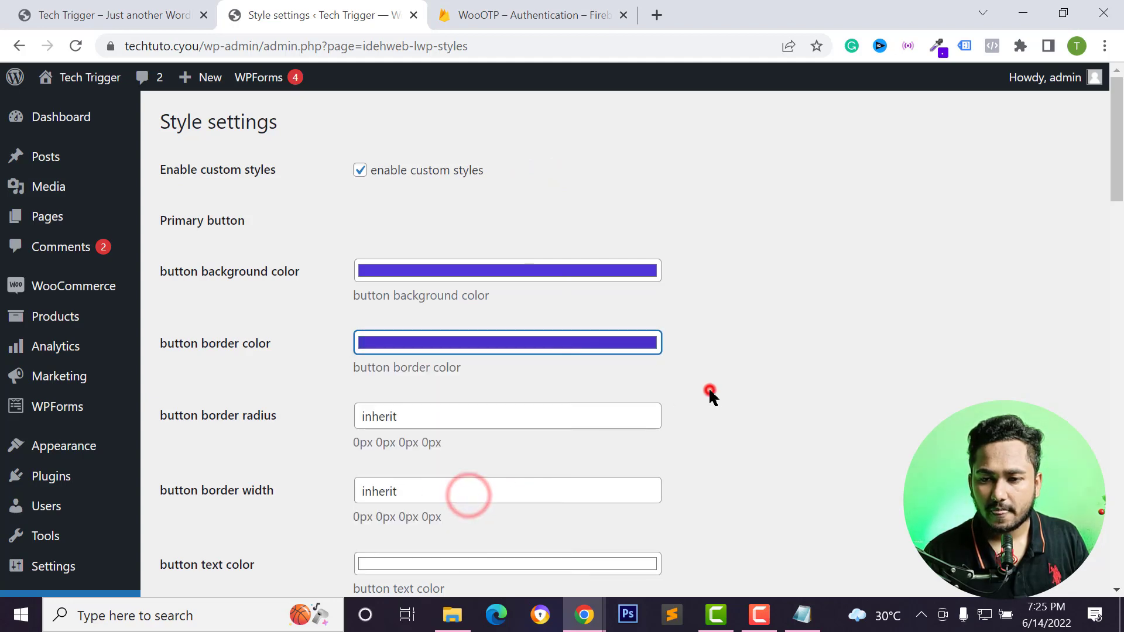
# - Make the secondary button background light purple and its border deep purple
pyautogui.scroll(-6, 696, 380)
pyautogui.click(418, 315)
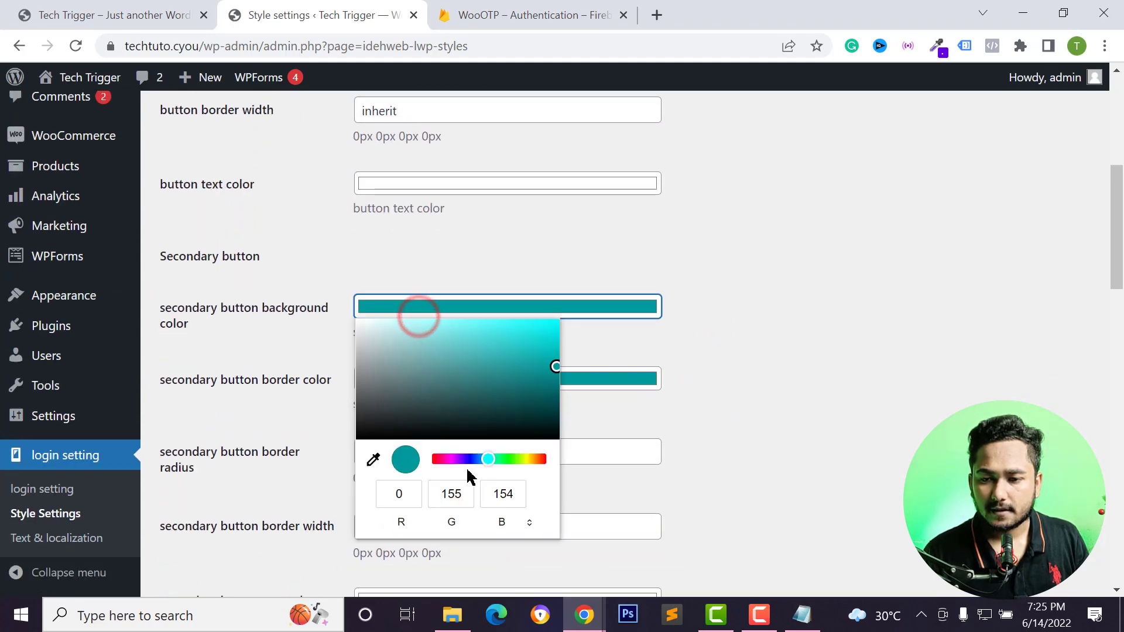
pyautogui.moveTo(478, 465); pyautogui.dragTo(464, 460)
pyautogui.click(522, 327)
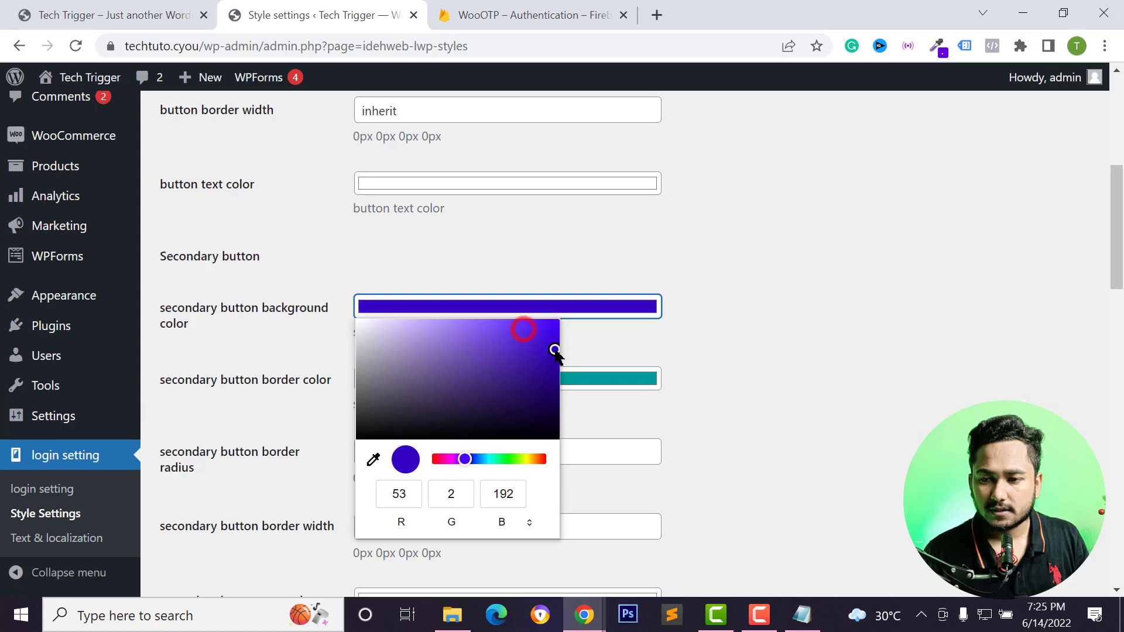
pyautogui.click(673, 331)
pyautogui.click(518, 386)
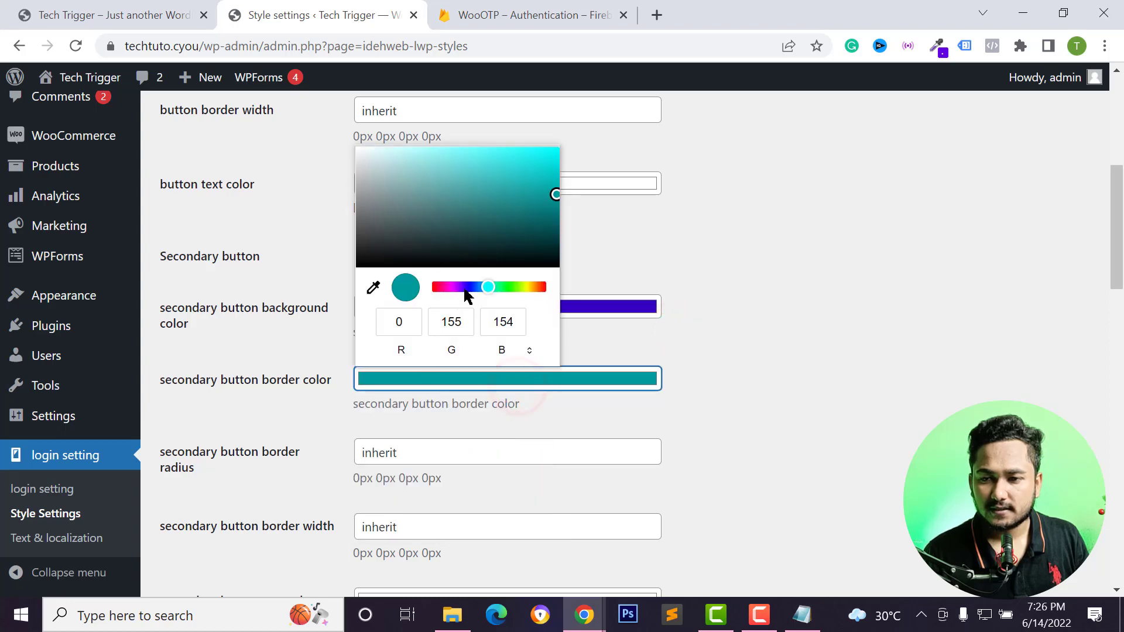
pyautogui.click(463, 287)
pyautogui.moveTo(516, 202); pyautogui.dragTo(532, 176)
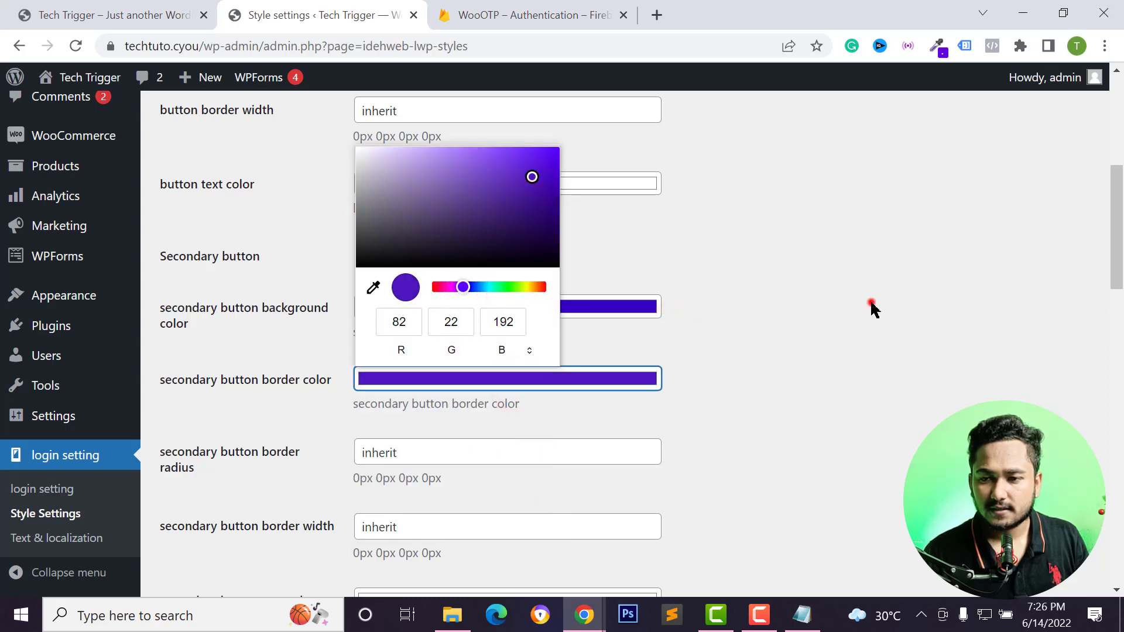
pyautogui.click(872, 309)
pyautogui.click(559, 311)
pyautogui.moveTo(499, 370); pyautogui.dragTo(497, 343)
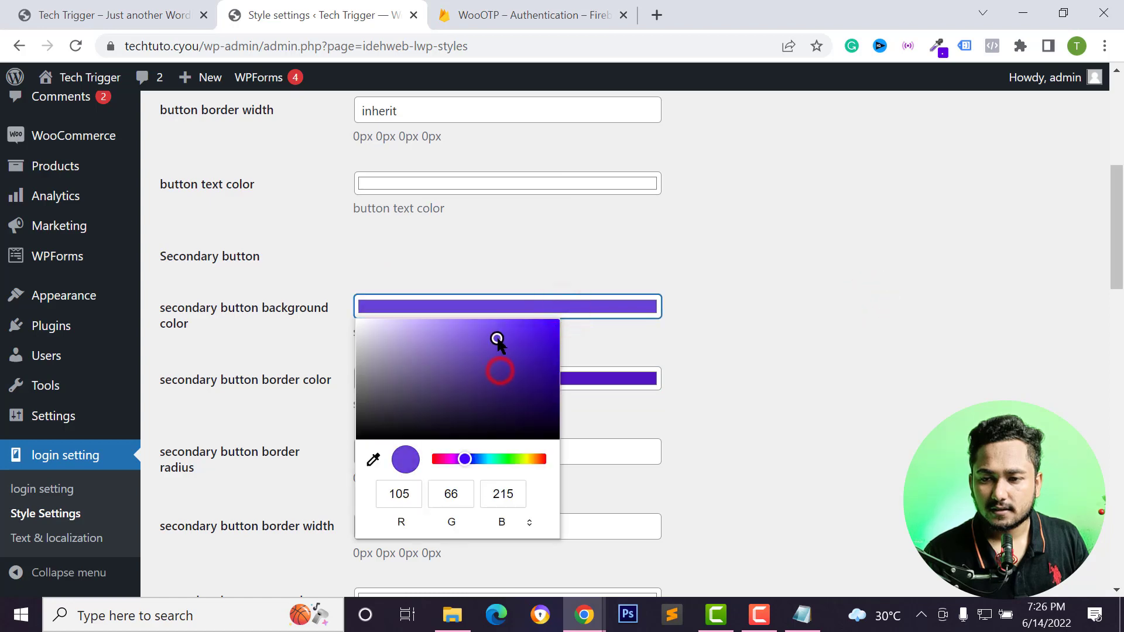
pyautogui.click(728, 324)
# - Set the input background to white and the input border to light grey
pyautogui.scroll(-6, 373, 251)
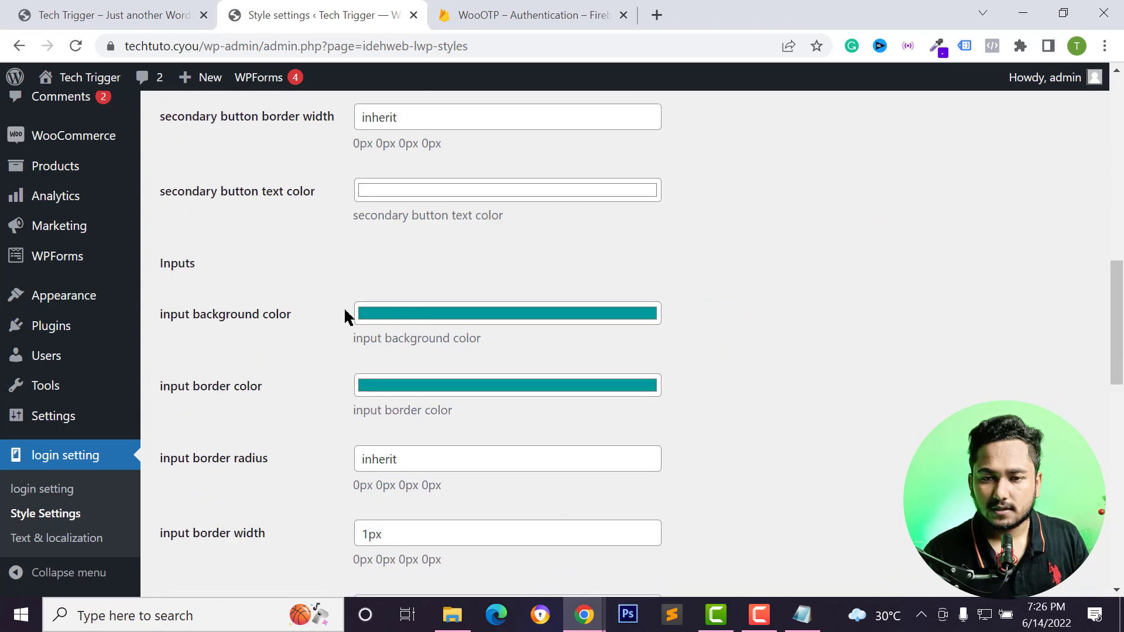
pyautogui.scroll(-3, 374, 305)
pyautogui.scroll(2, 386, 263)
pyautogui.click(369, 228)
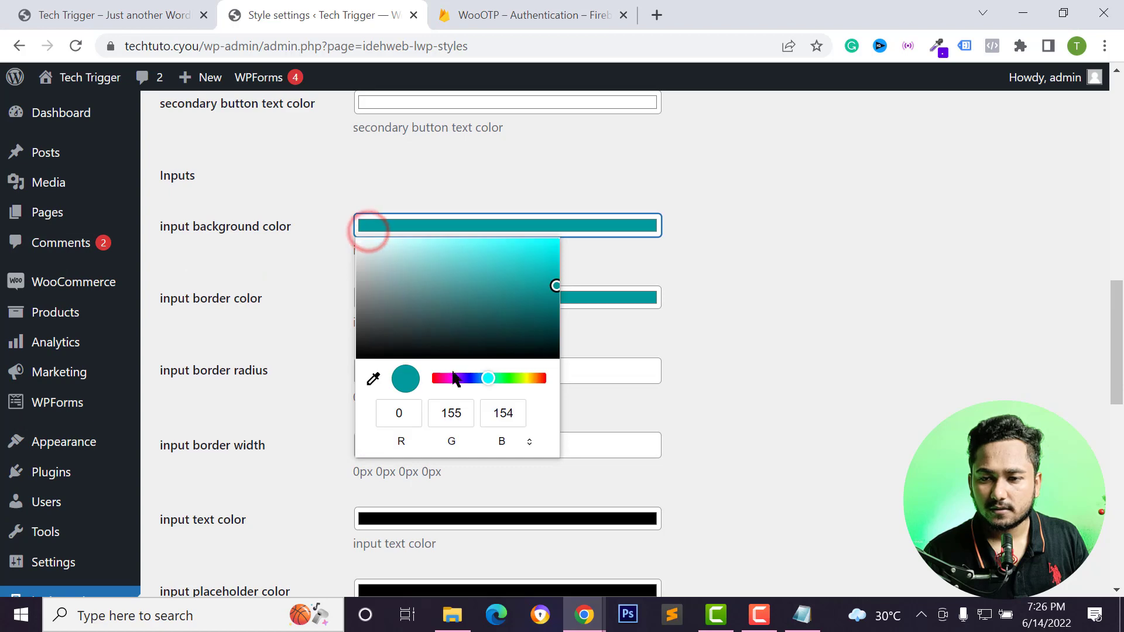
pyautogui.moveTo(395, 262); pyautogui.dragTo(342, 234)
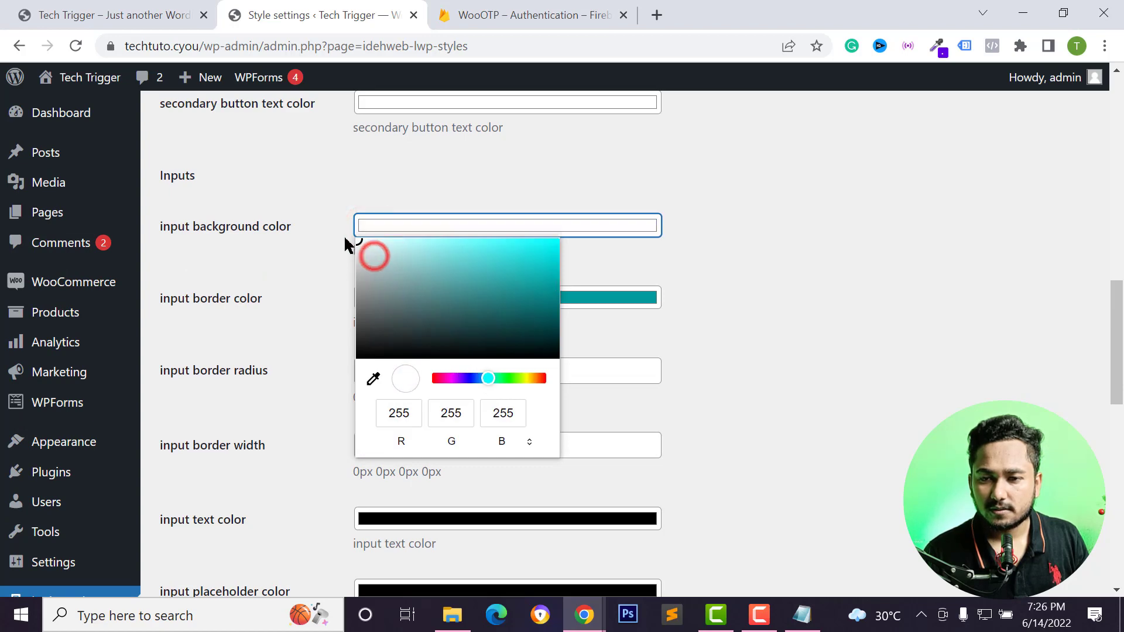
pyautogui.click(628, 268)
pyautogui.click(612, 304)
pyautogui.moveTo(385, 335); pyautogui.dragTo(346, 338)
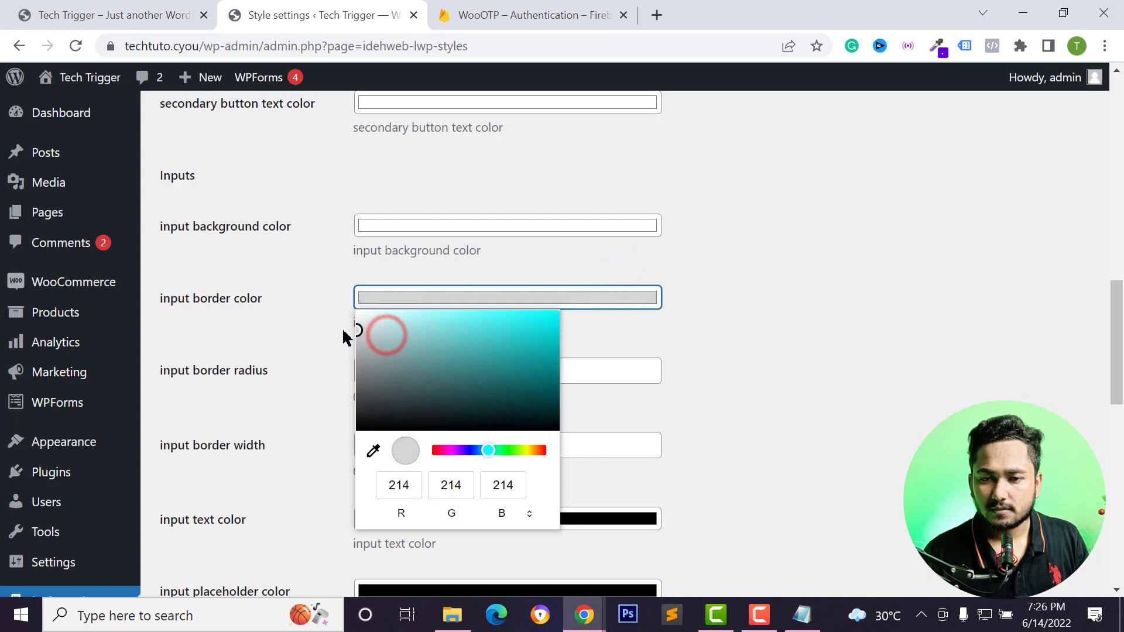
pyautogui.click(184, 281)
# - Save the purple button and input style settings
pyautogui.scroll(-9, 351, 374)
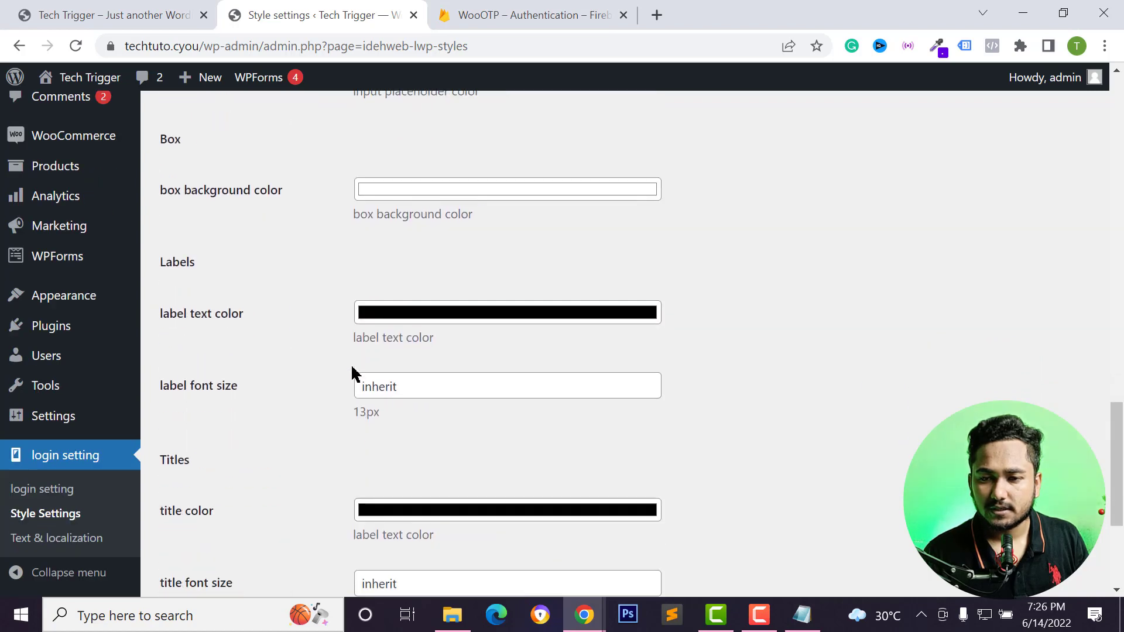
pyautogui.scroll(-4, 380, 357)
pyautogui.click(193, 507)
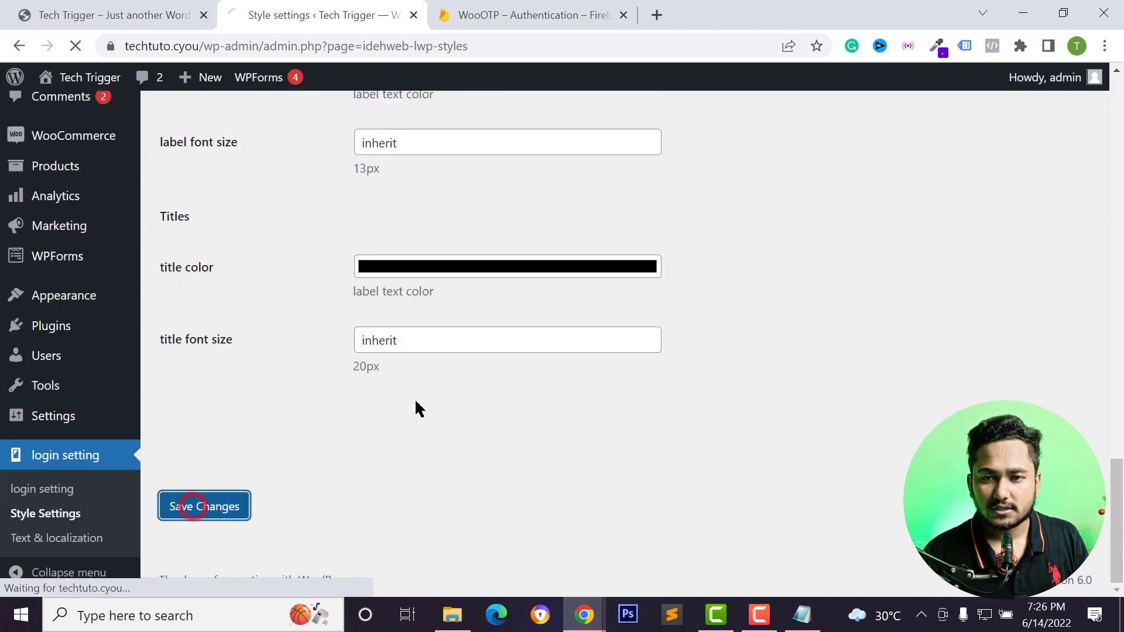
pyautogui.scroll(20, 420, 408)
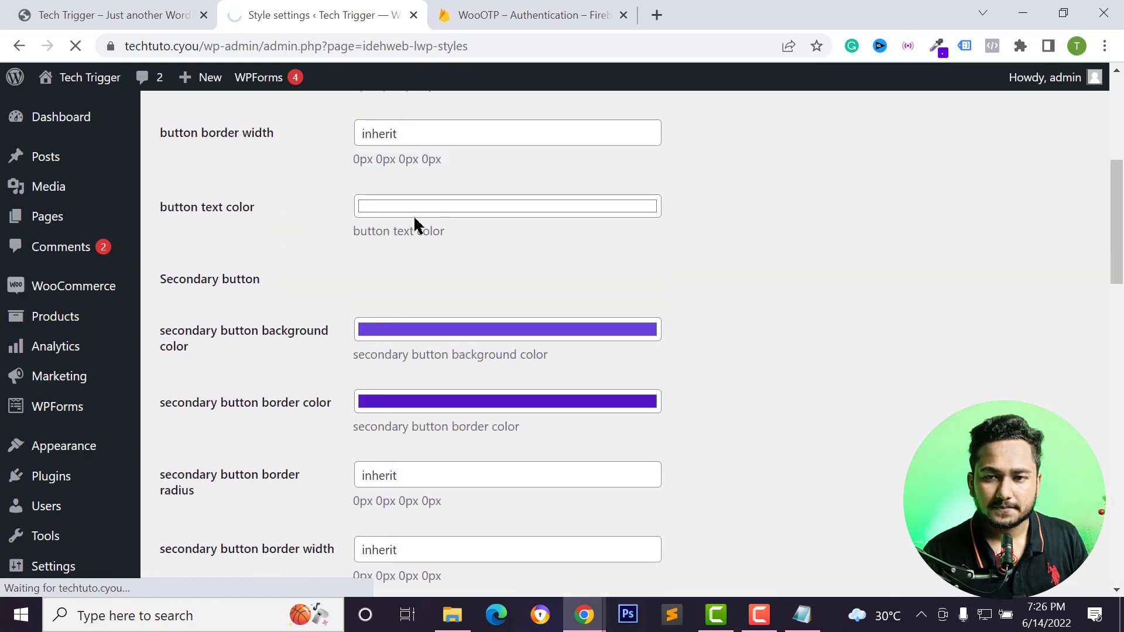
pyautogui.scroll(3, 327, 172)
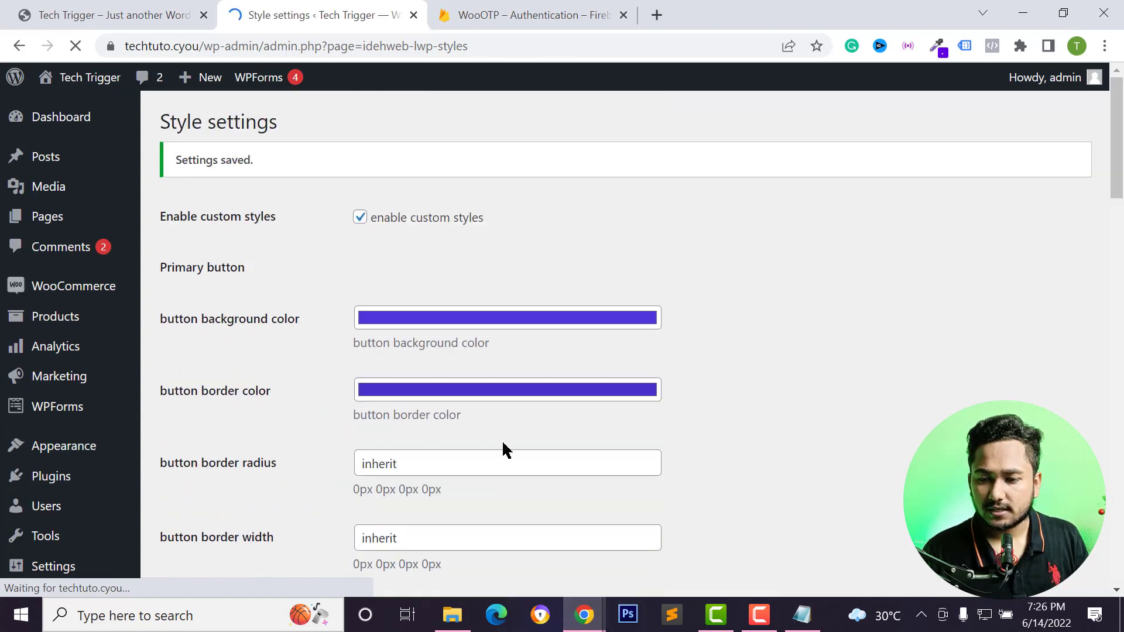
# - Reload the incognito Checkout page to view the purple-styled phone login form
pyautogui.moveTo(584, 613)
pyautogui.click(668, 564)
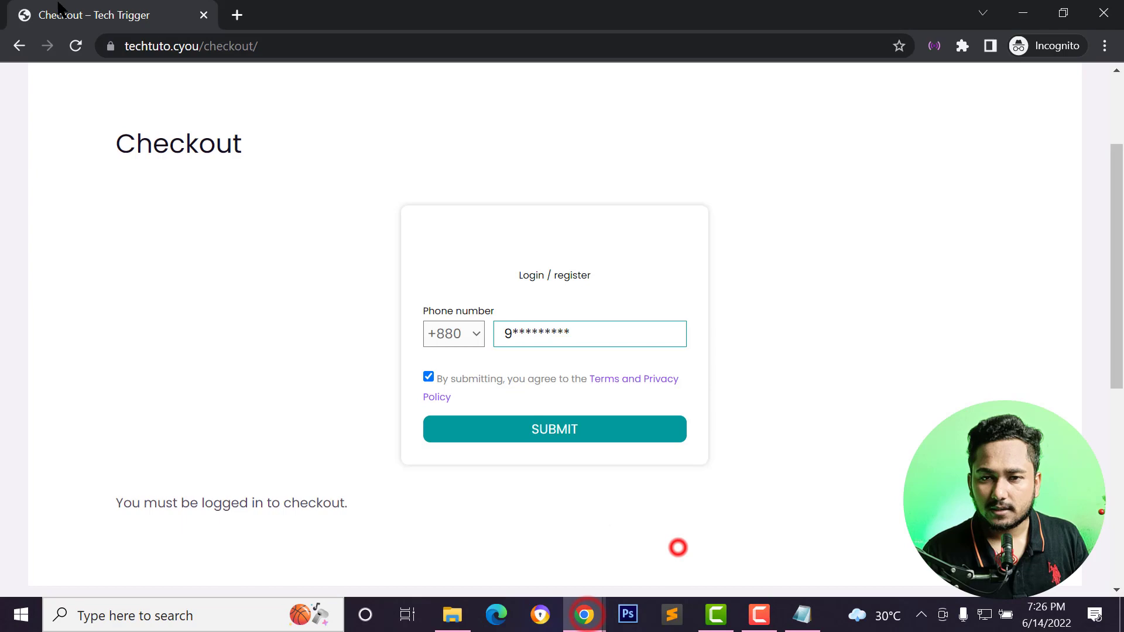
pyautogui.click(76, 45)
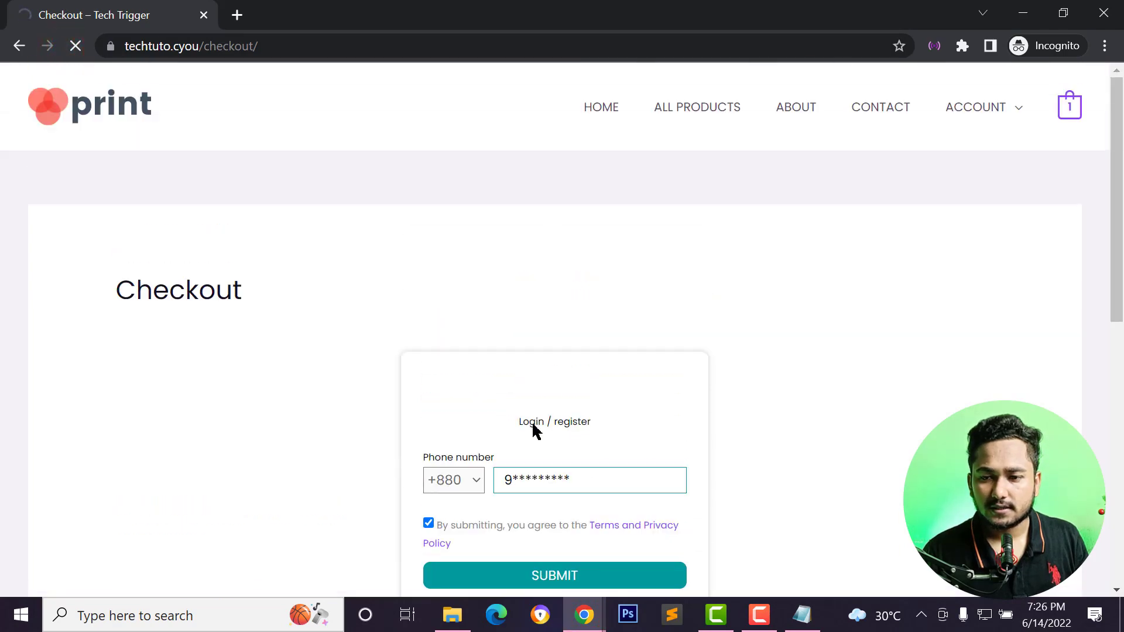
pyautogui.scroll(-4, 539, 359)
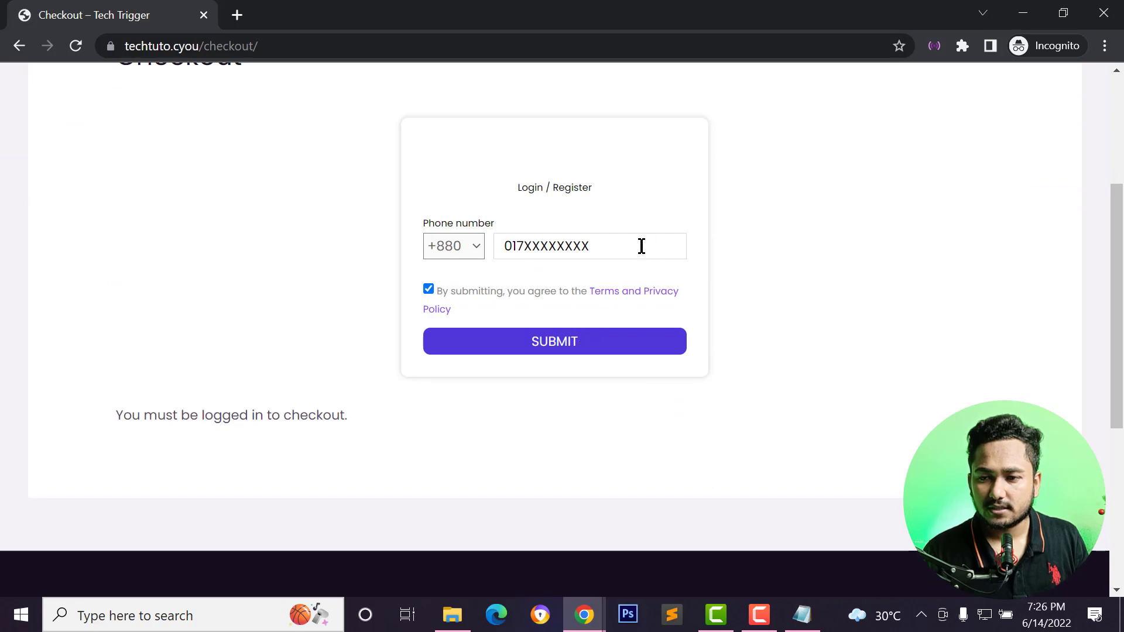
pyautogui.scroll(4, 381, 378)
pyautogui.scroll(-2, 541, 381)
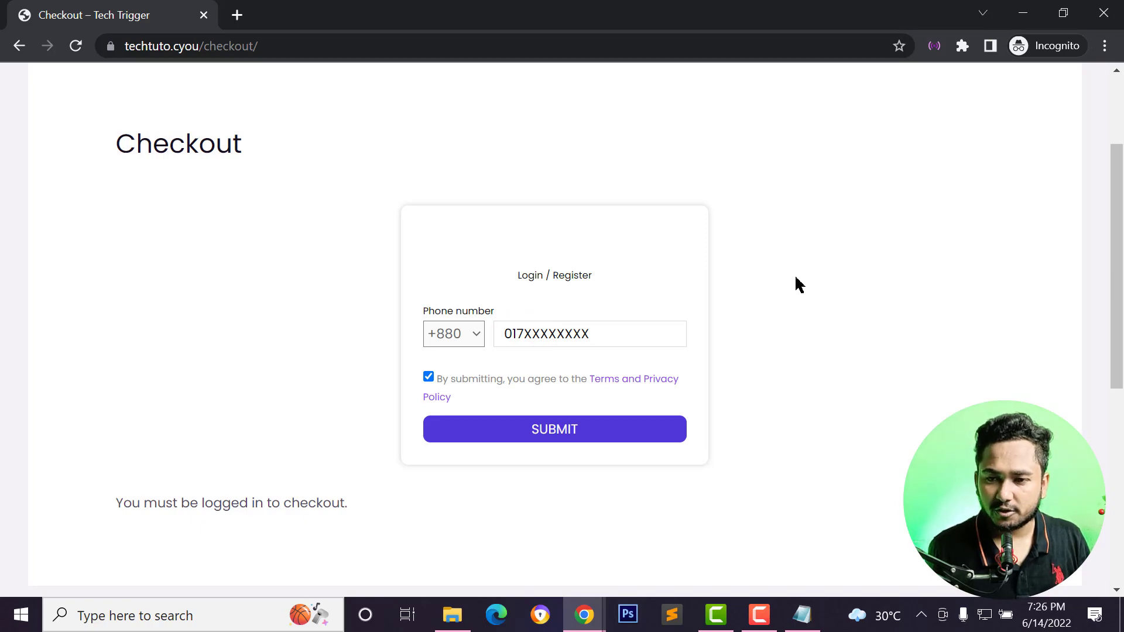
# - Enter the phone number and submit it to request an SMS security code
pyautogui.write('01')
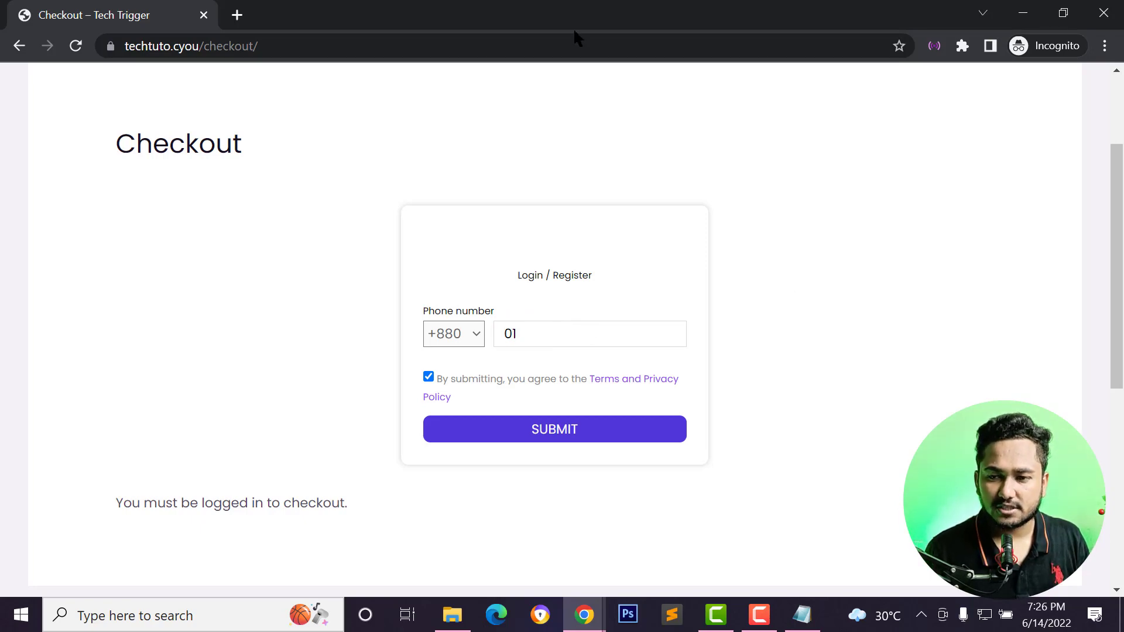
pyautogui.scroll(3, 514, 444)
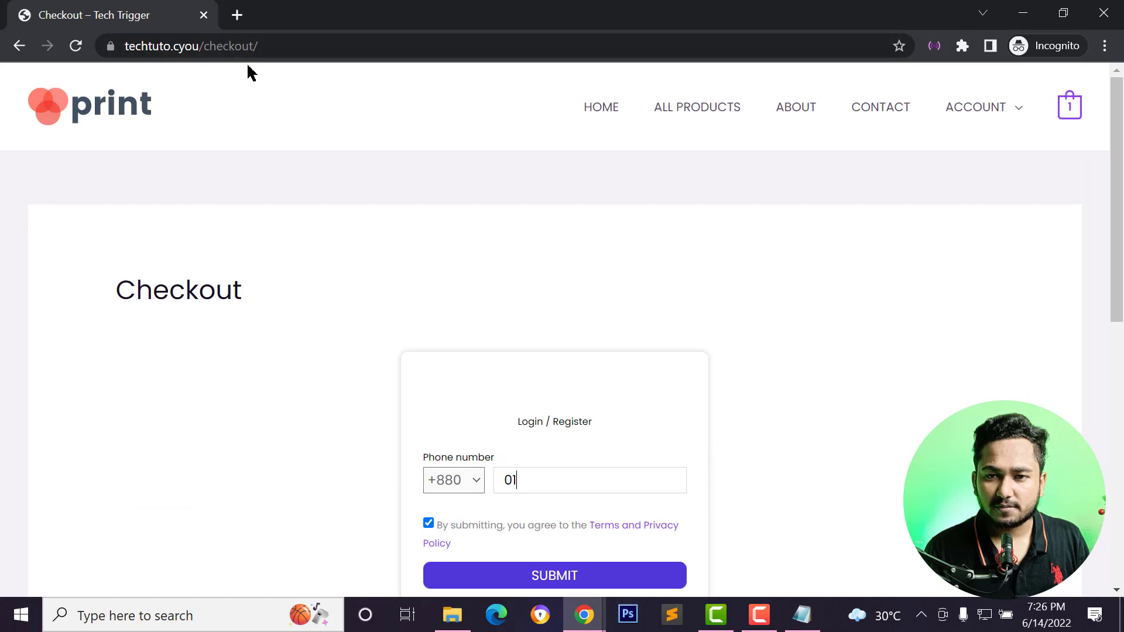
pyautogui.scroll(-3, 410, 395)
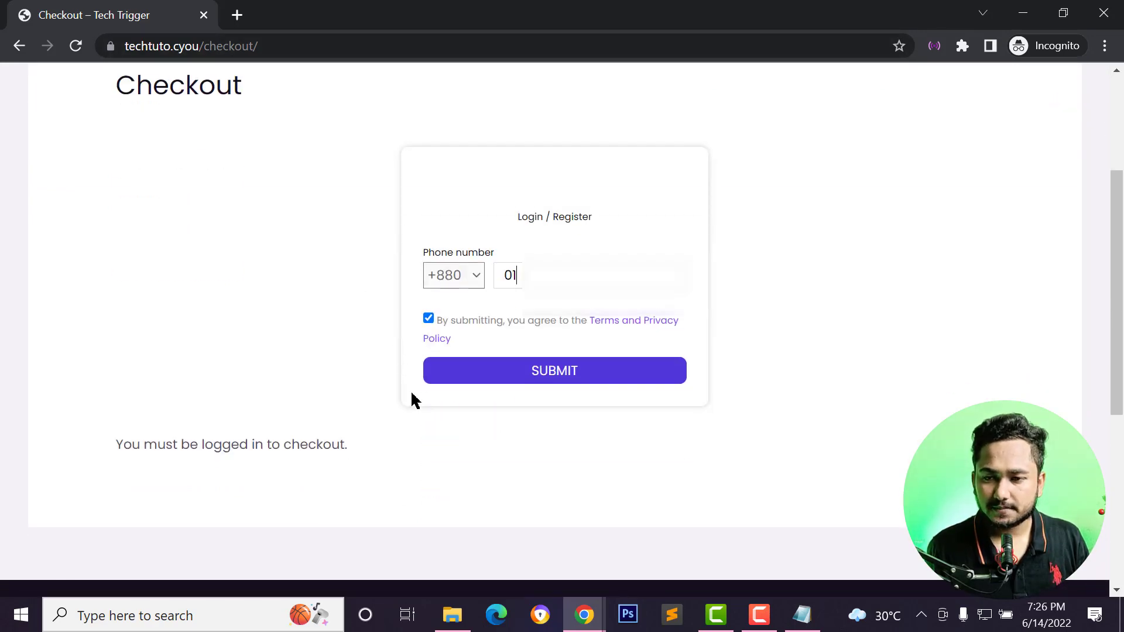
pyautogui.click(525, 374)
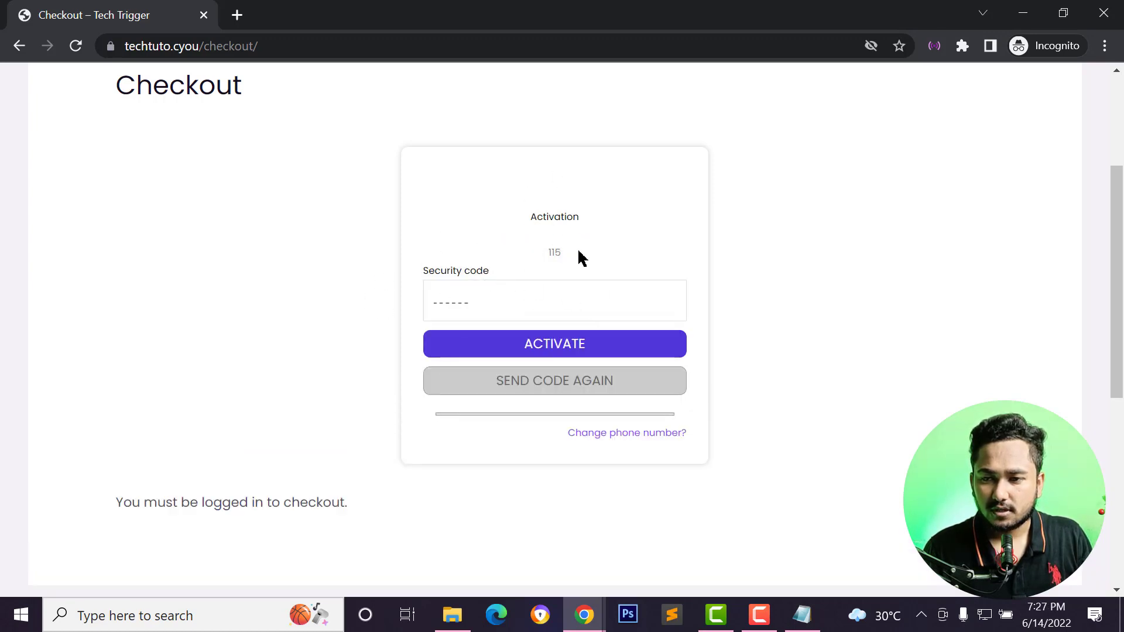
# - Enter the received SMS code and activate, revealing Billing details for the Father's Day Coffee Mug order
pyautogui.click(451, 301)
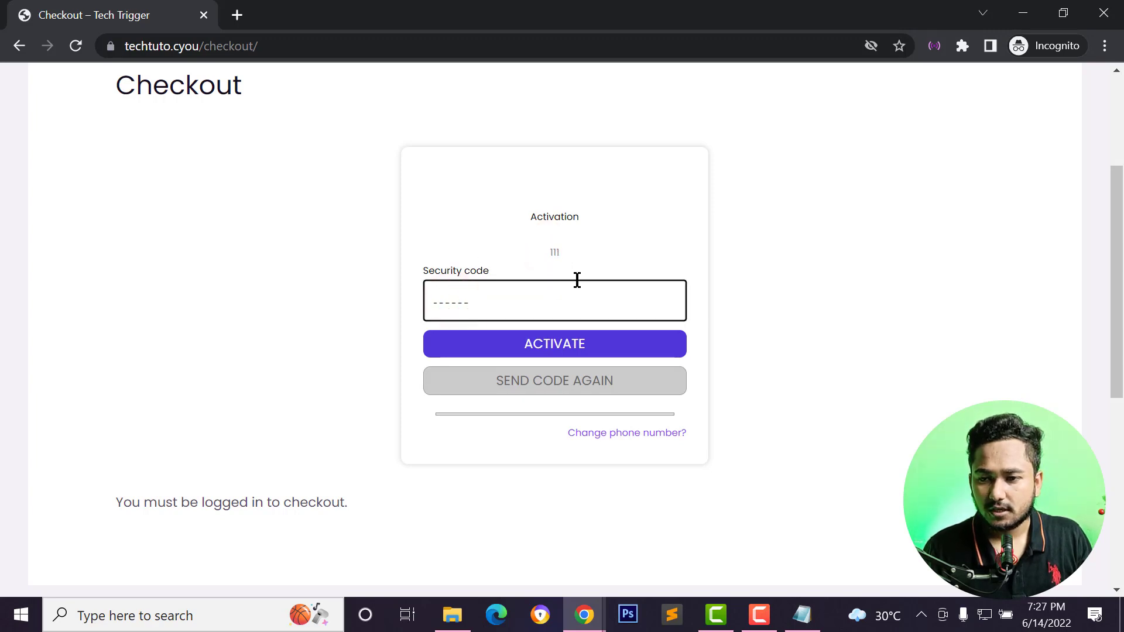
pyautogui.click(454, 302)
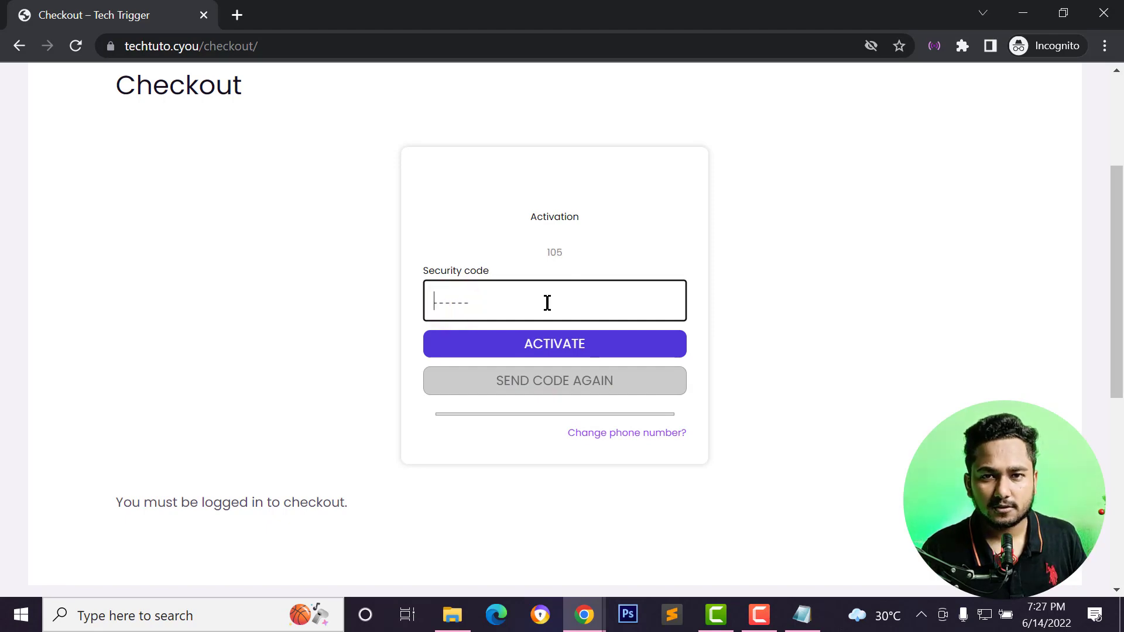
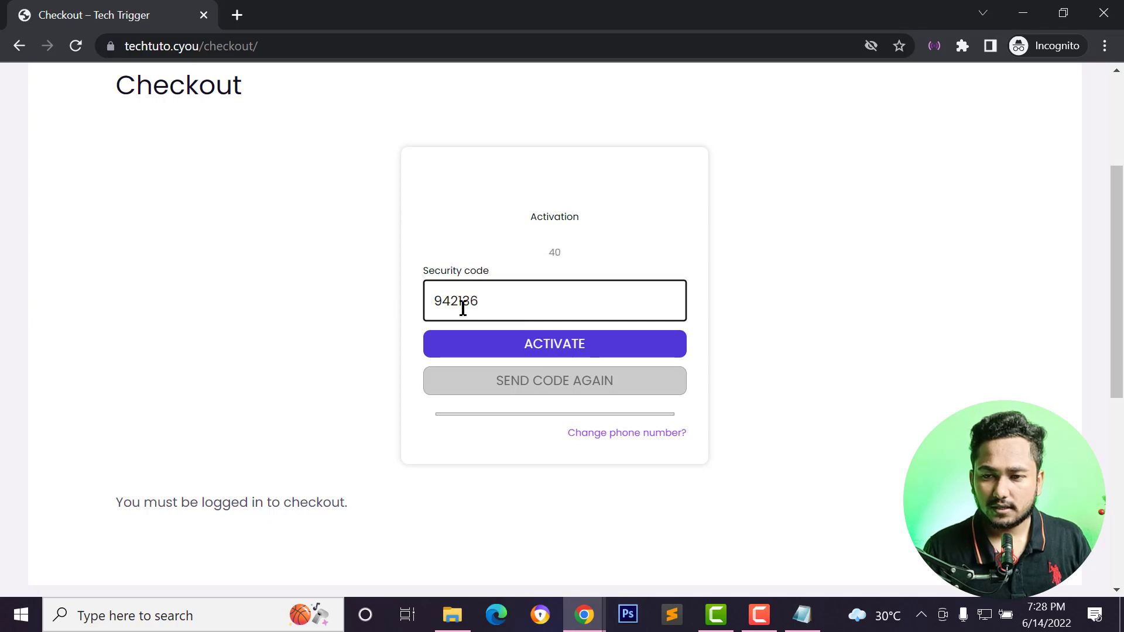
pyautogui.click(565, 350)
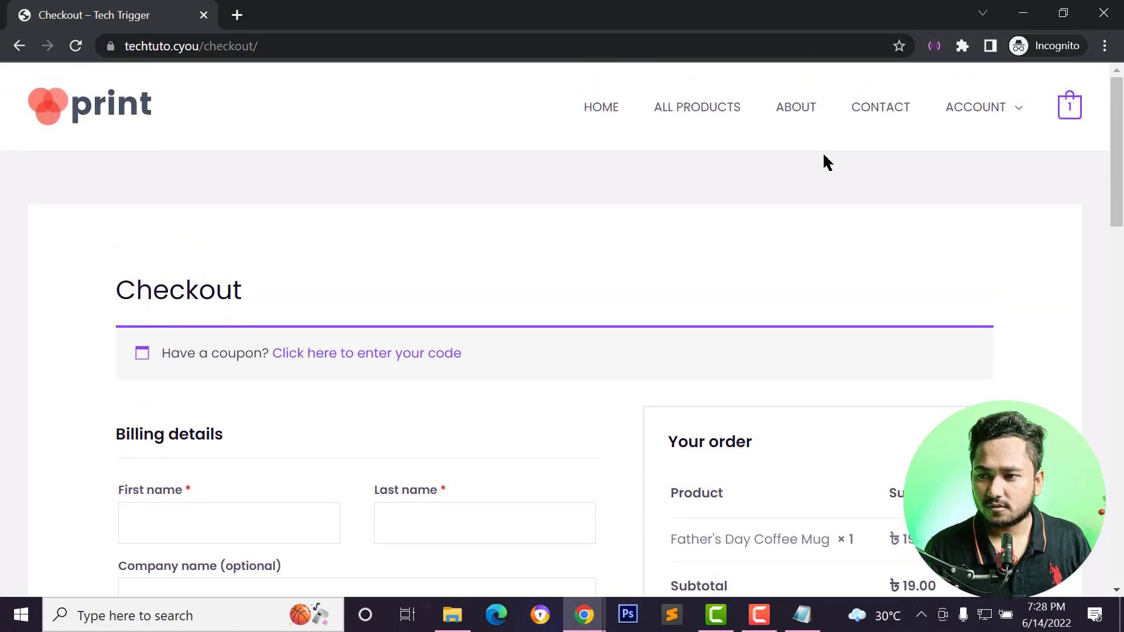
# - Go to My account from the ACCOUNT header menu to view the logged-in dashboard
pyautogui.moveTo(956, 117)
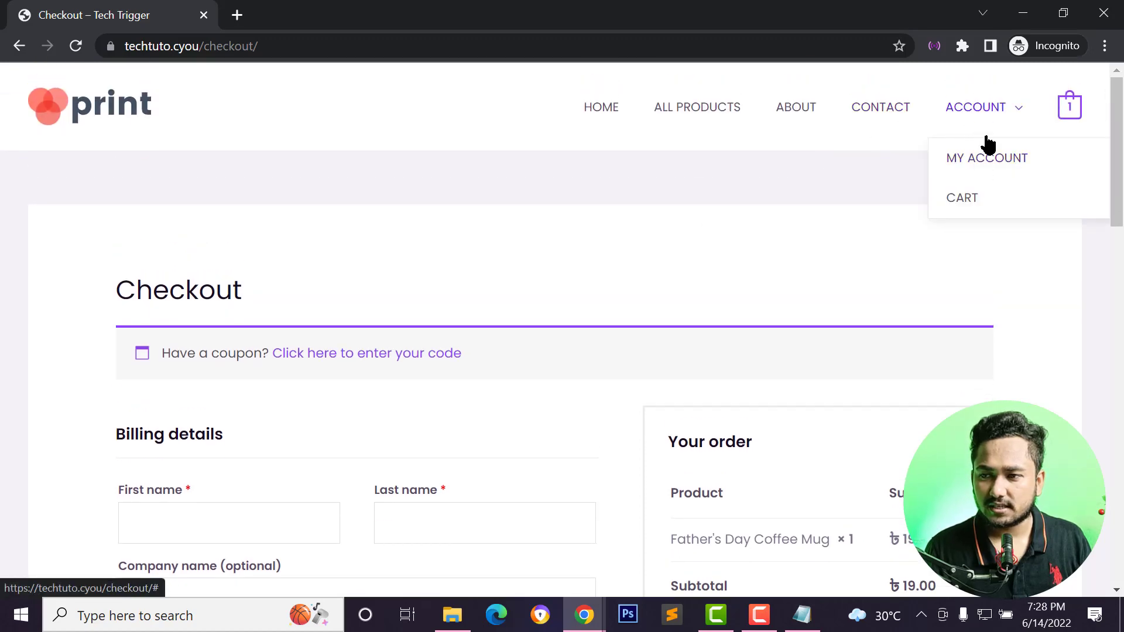
pyautogui.click(978, 157)
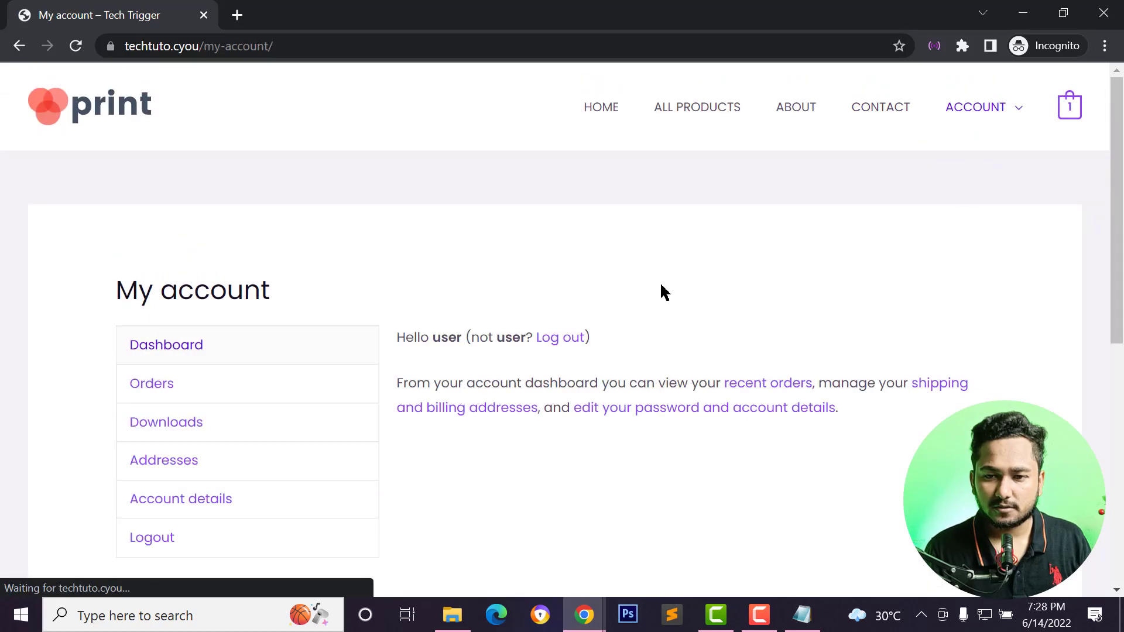
pyautogui.scroll(-2, 352, 264)
pyautogui.scroll(2, 226, 365)
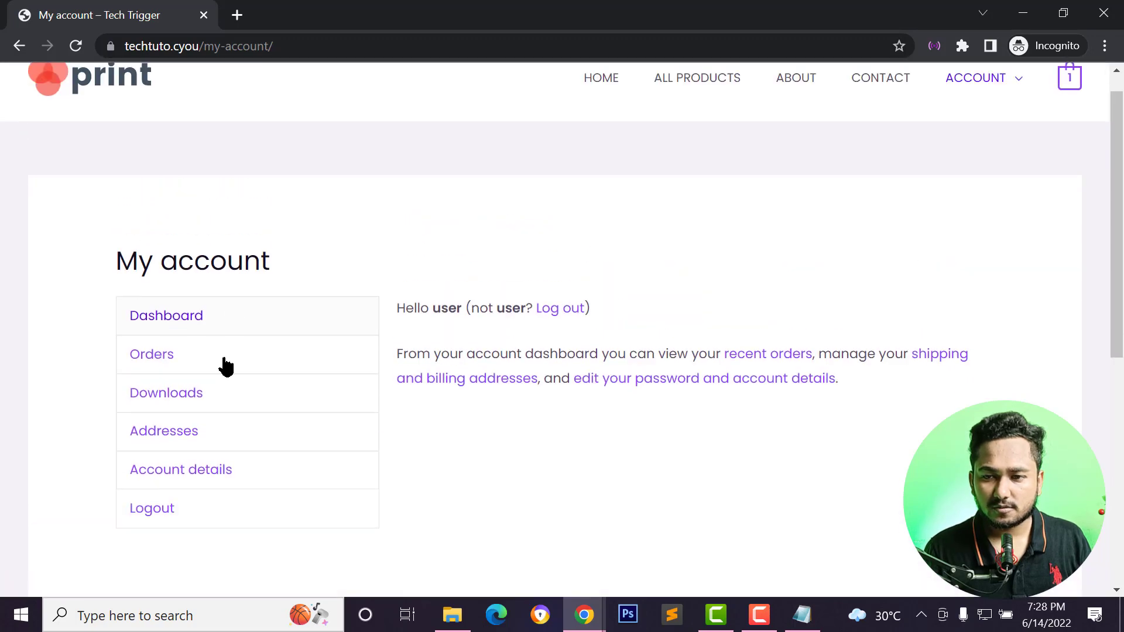